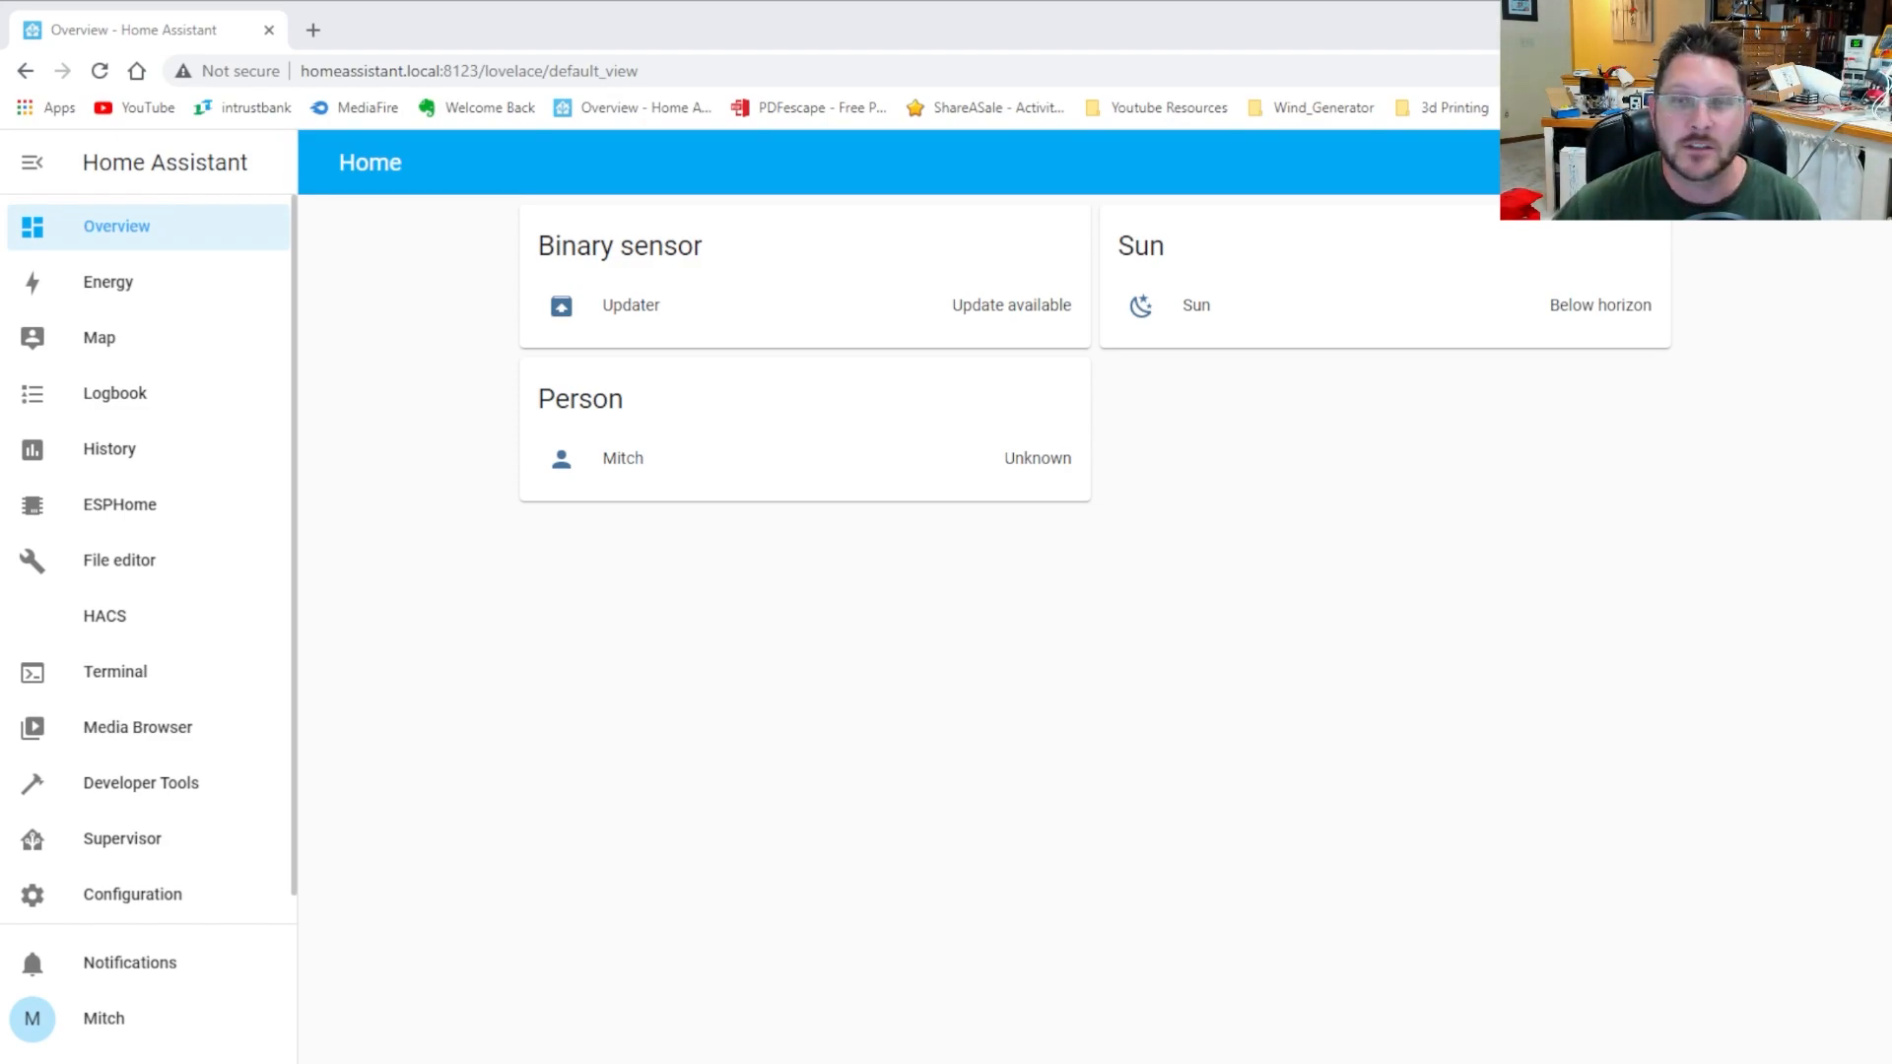
# Open the ESPHome dashboard and search the Supervisor Add-on Store for the ESPHome add-on
pyautogui.click(181, 516)
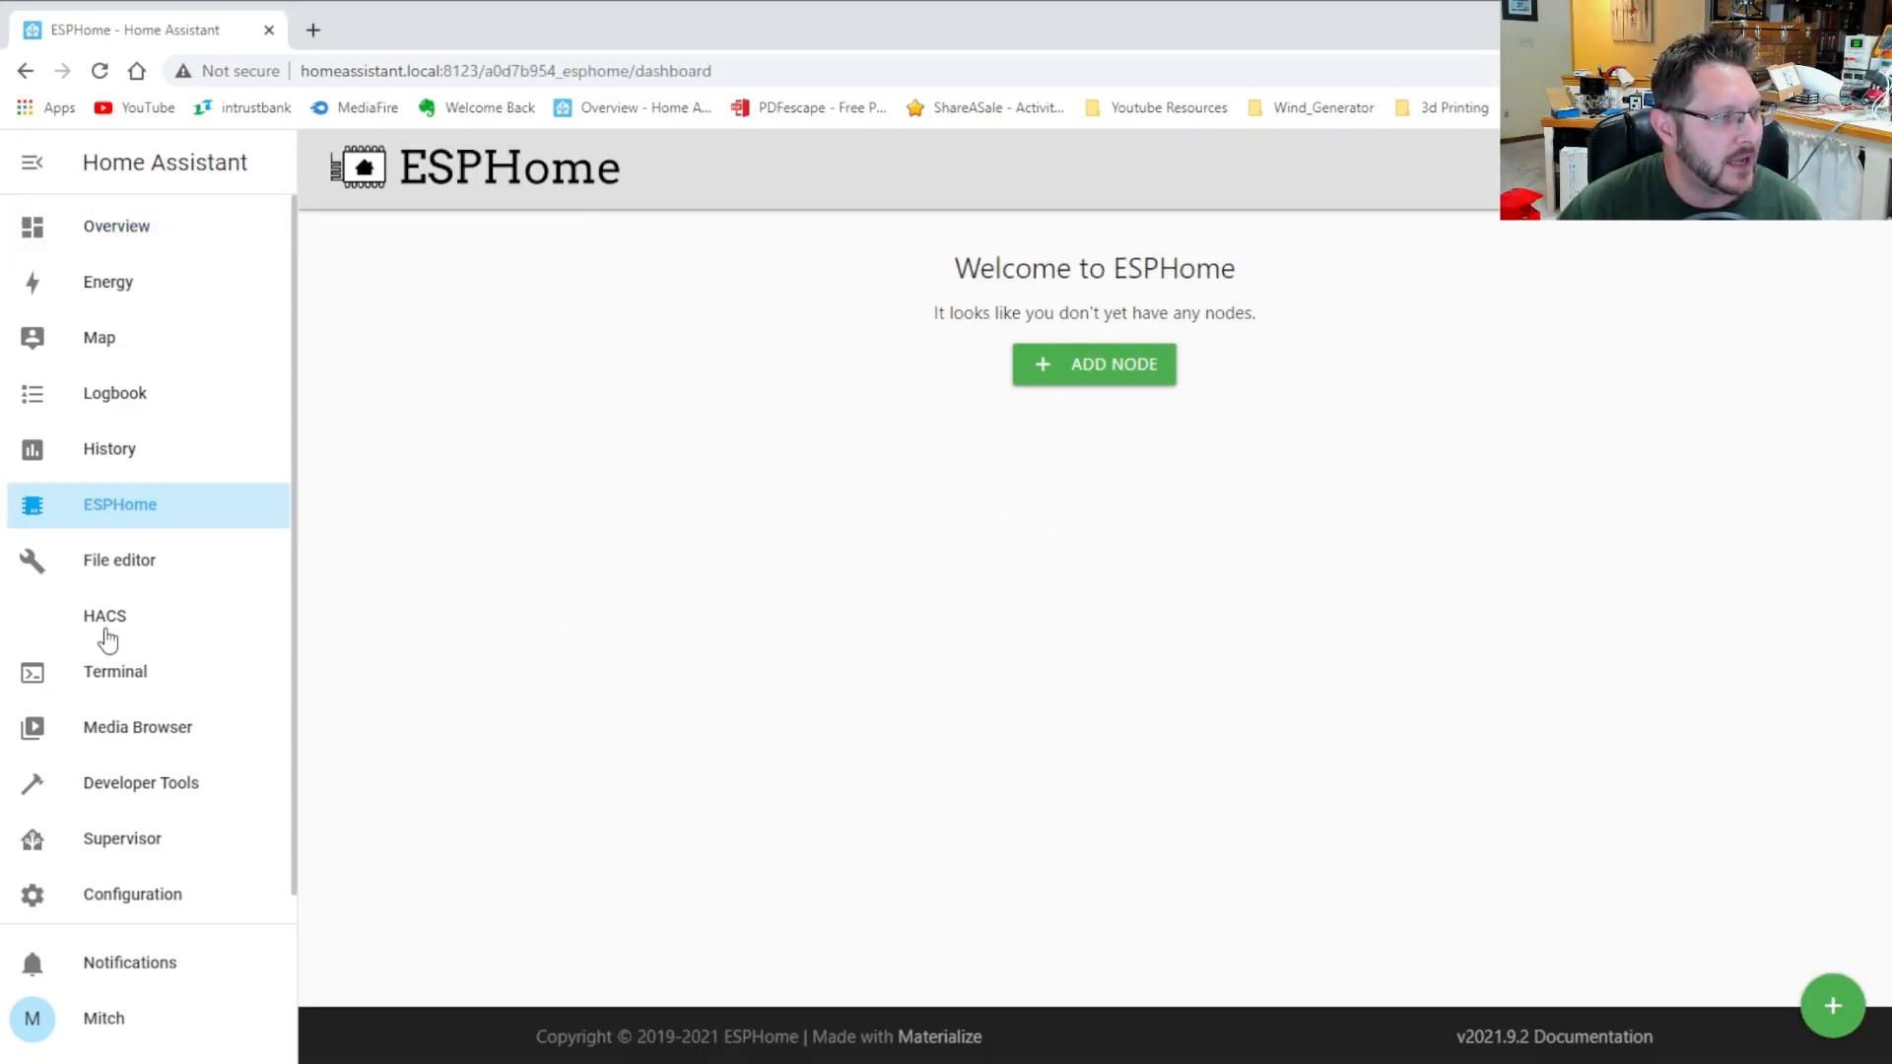
pyautogui.scroll(-1, 108, 641)
pyautogui.click(139, 838)
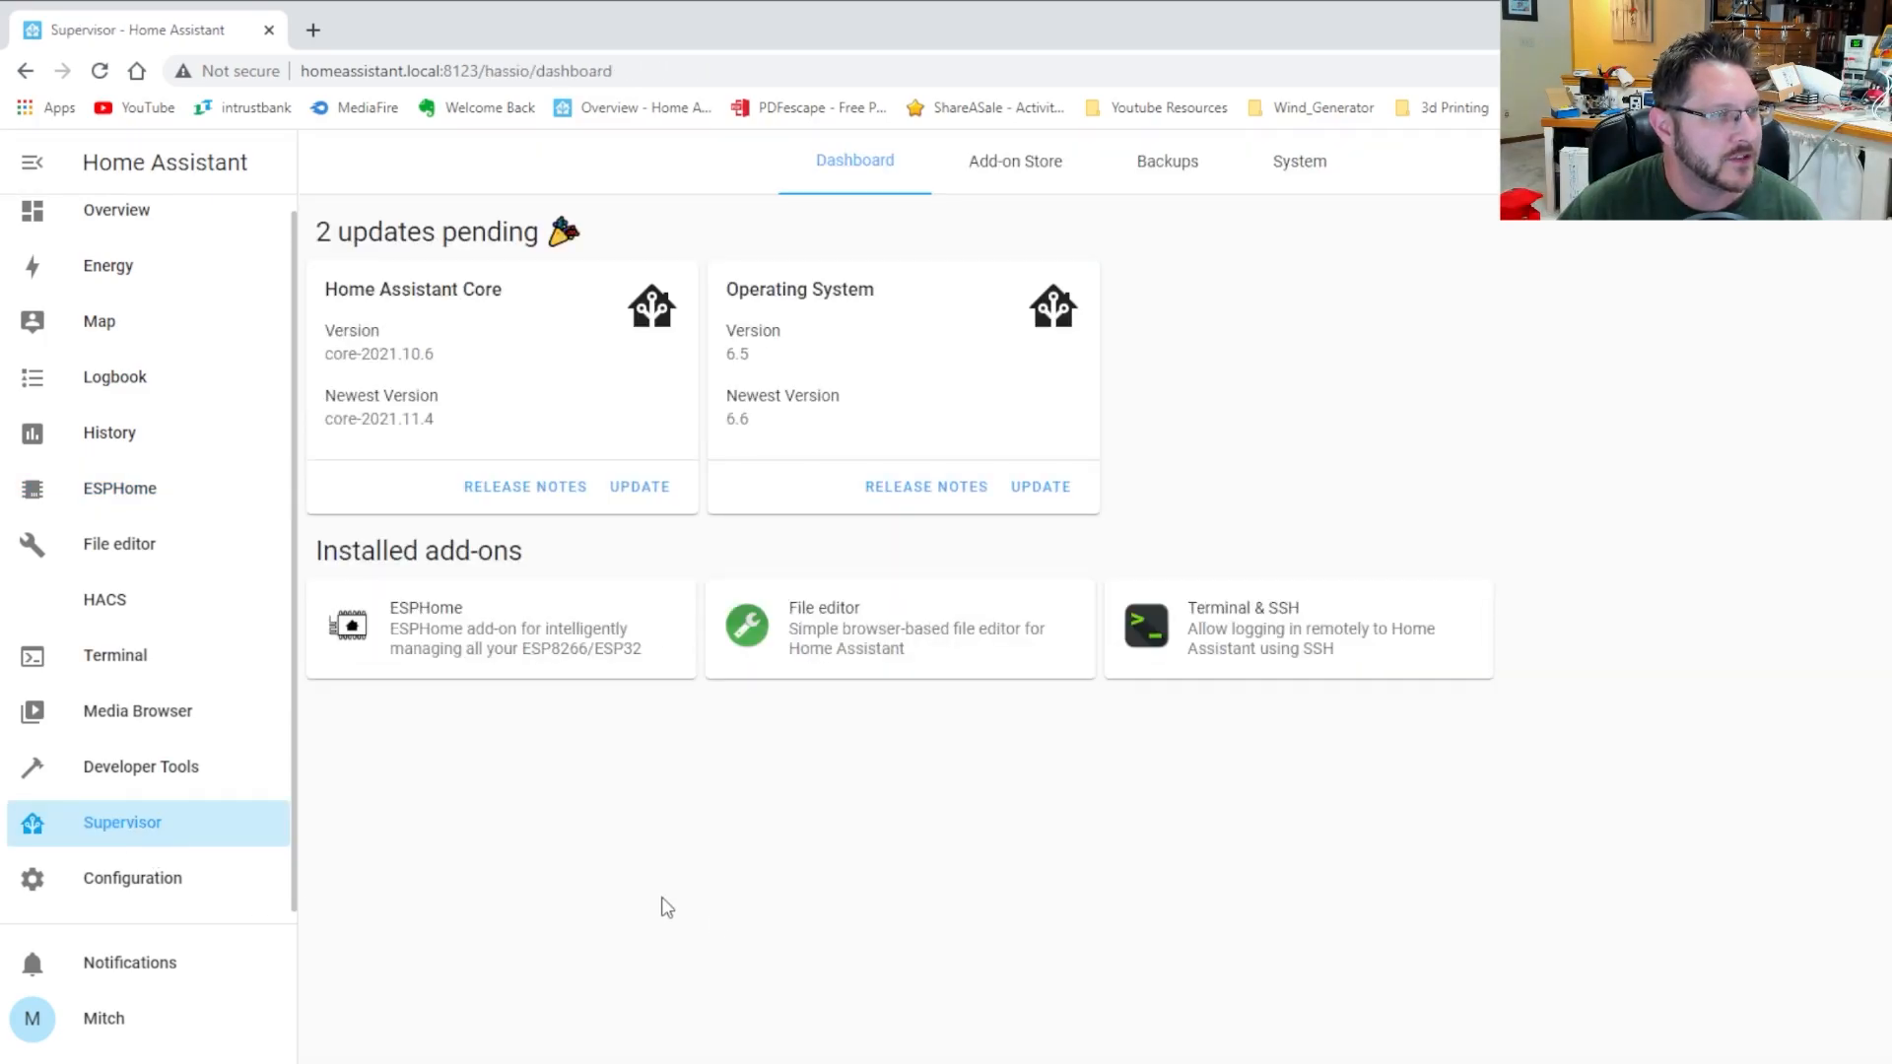
pyautogui.click(1012, 165)
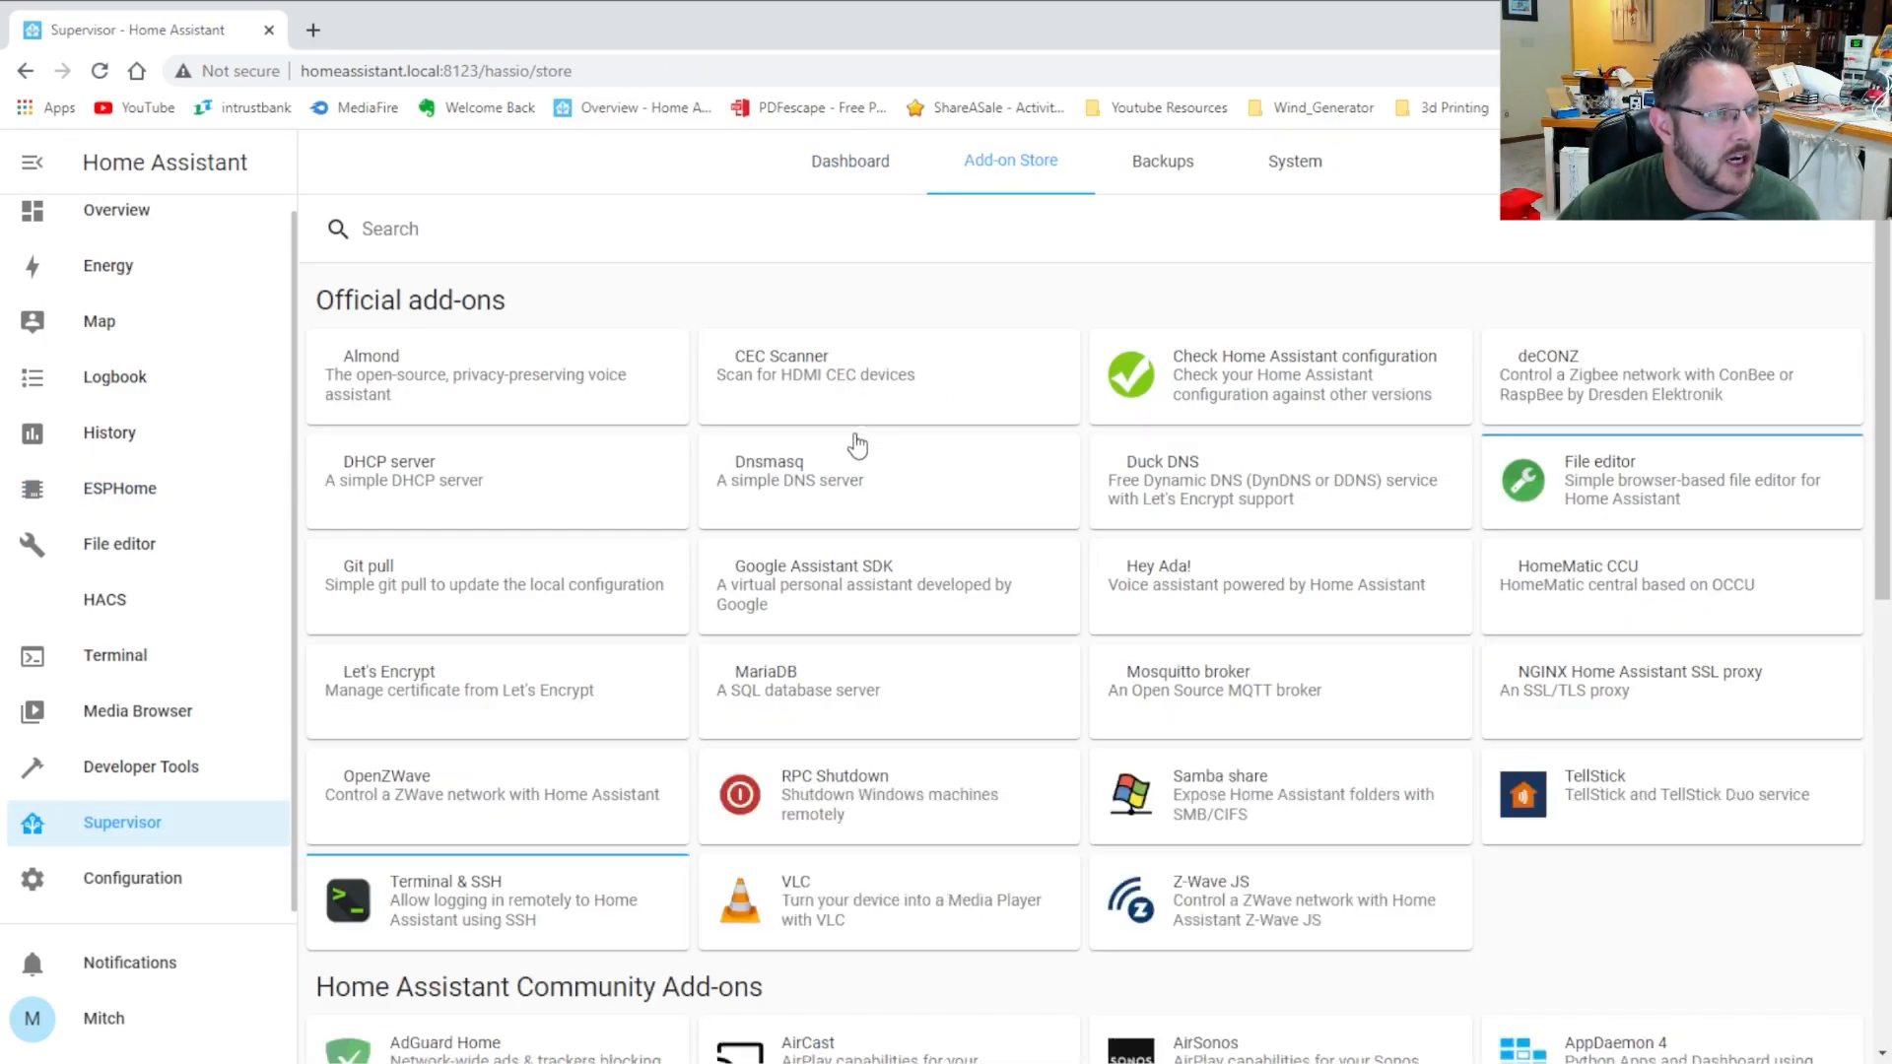
pyautogui.click(492, 232)
pyautogui.write('es')
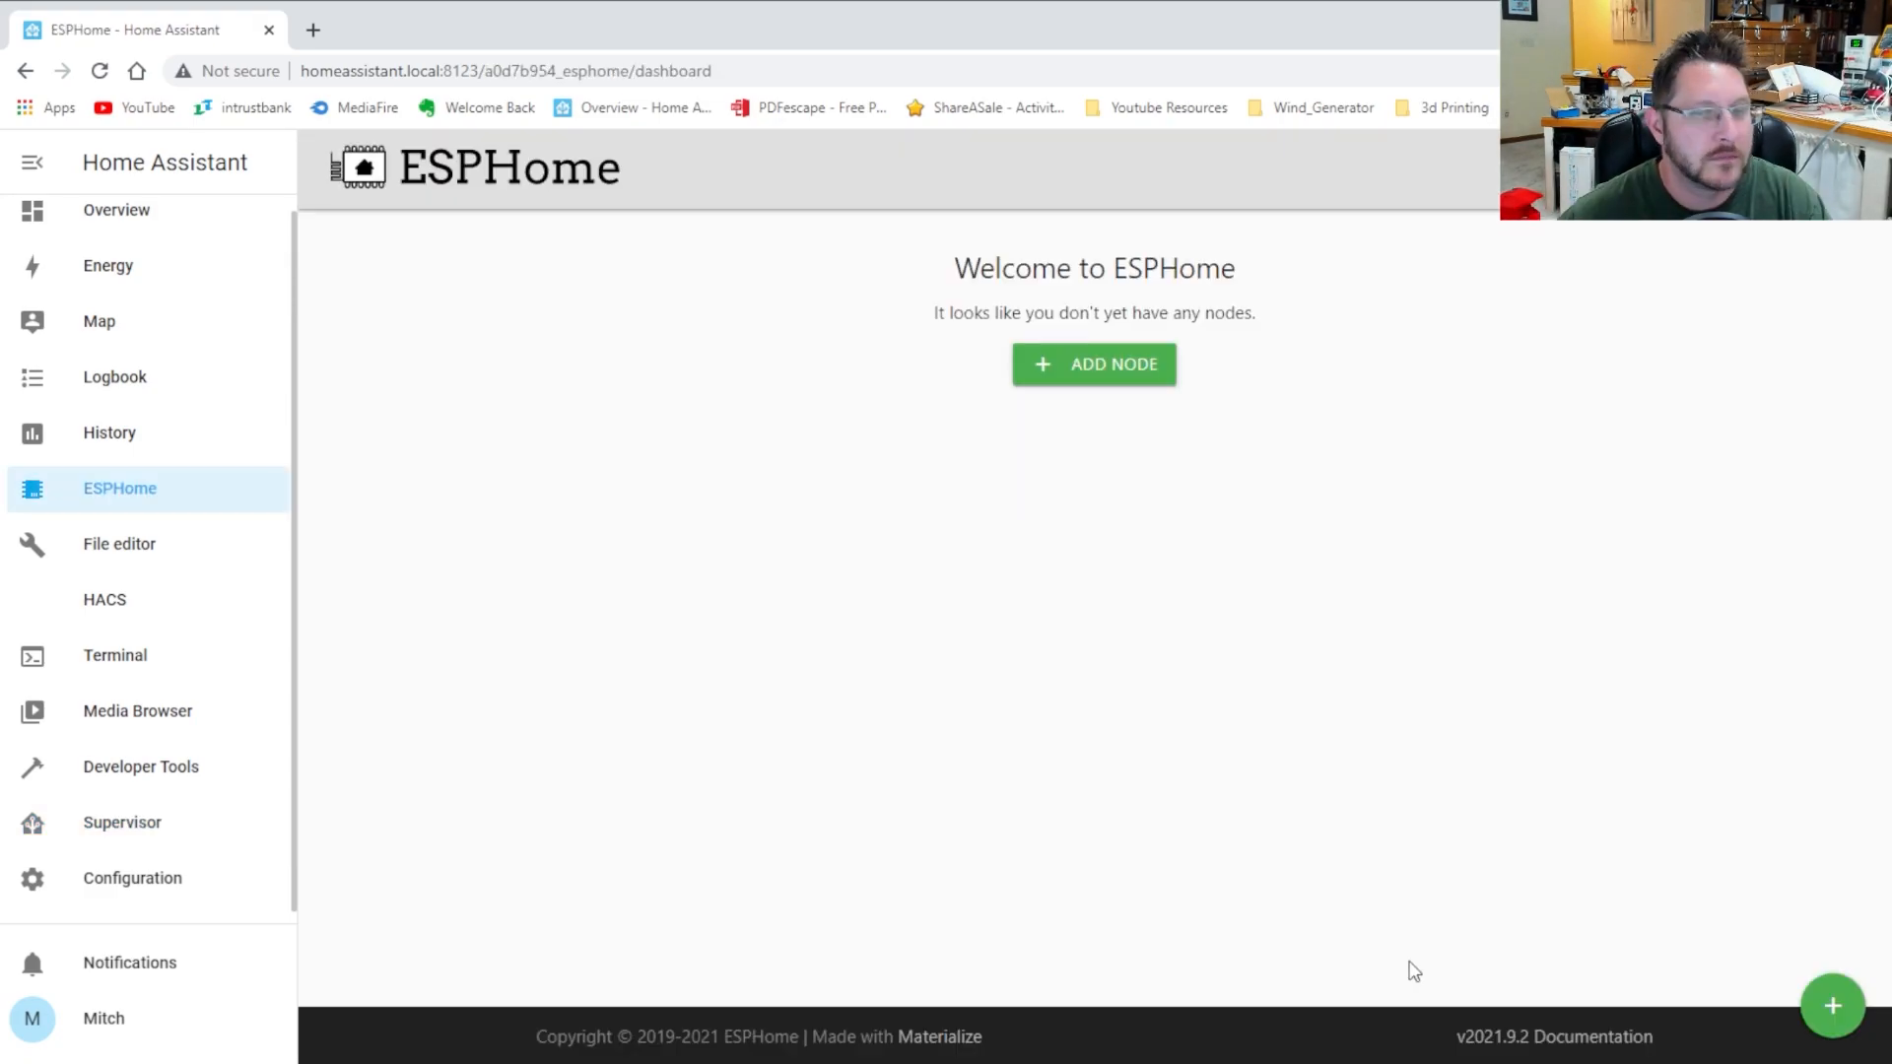
# Start a new node named power-monitor with Wi-Fi SSID My_Test and the network password
pyautogui.click(1056, 381)
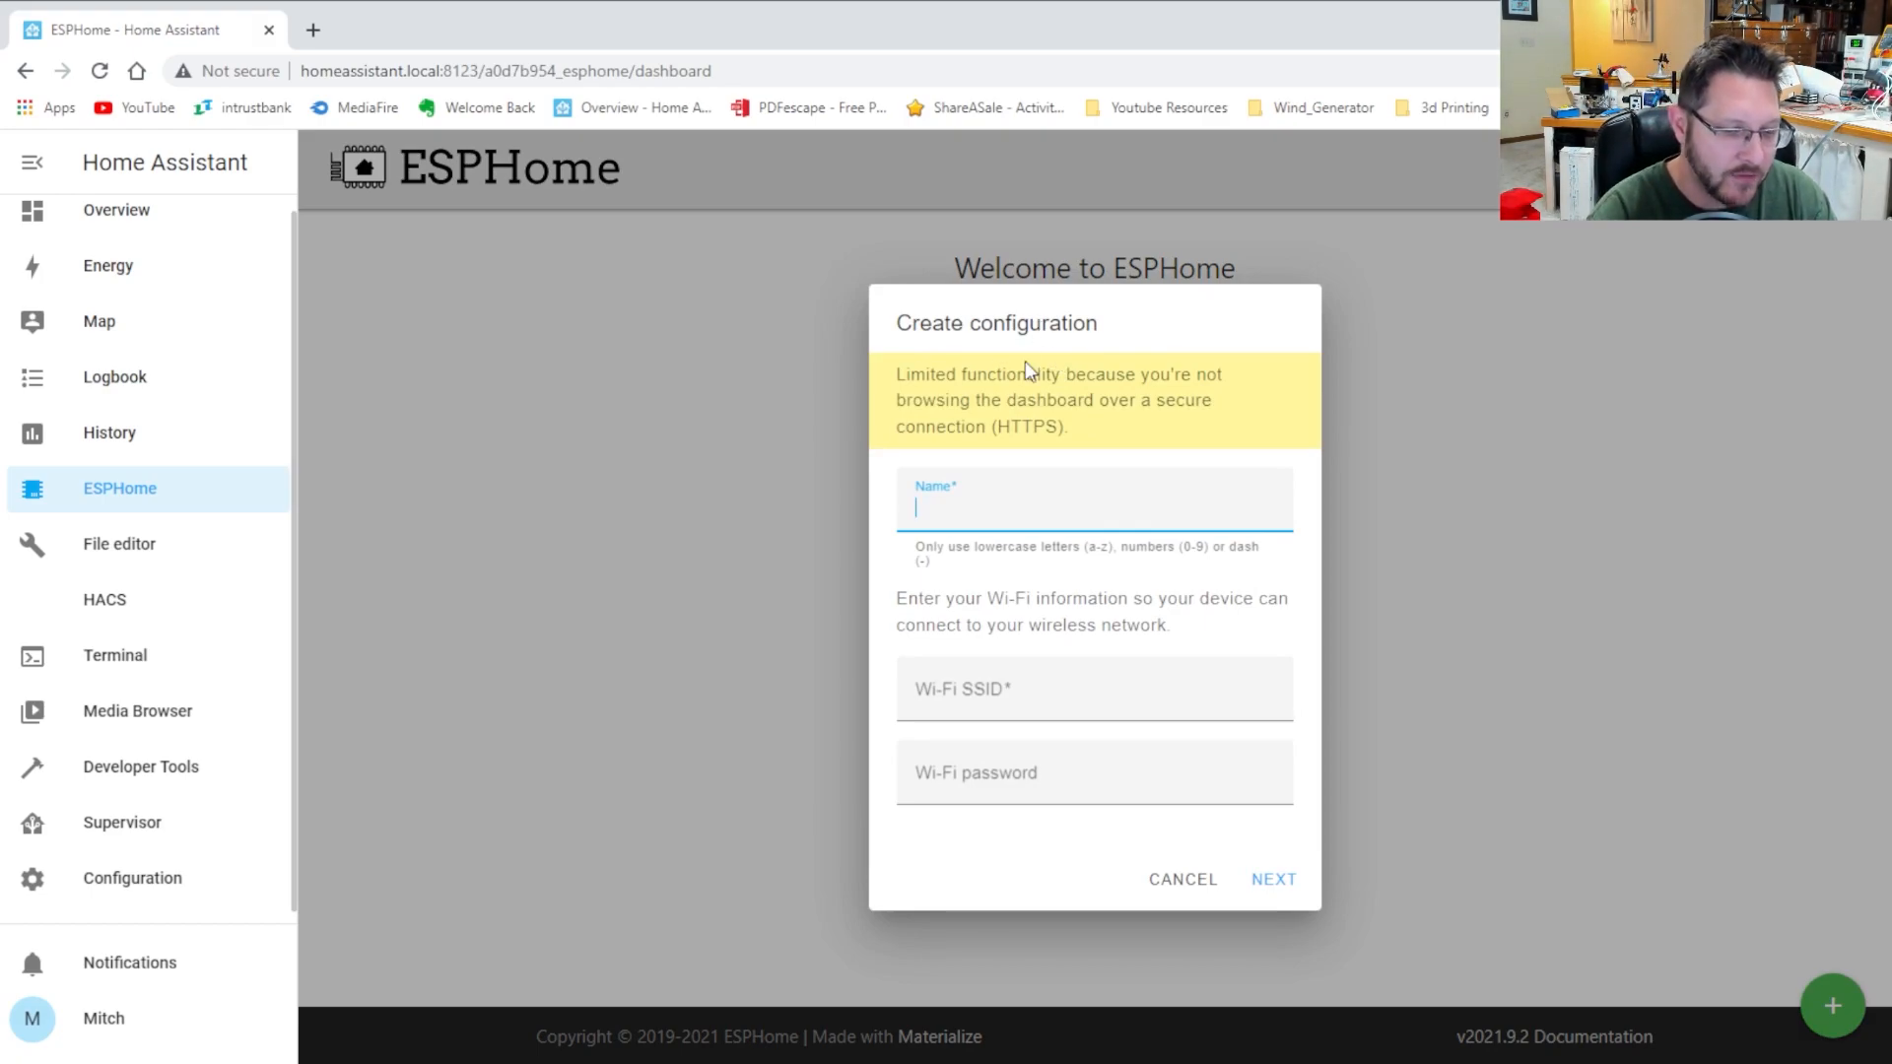
pyautogui.write('power-monitor')
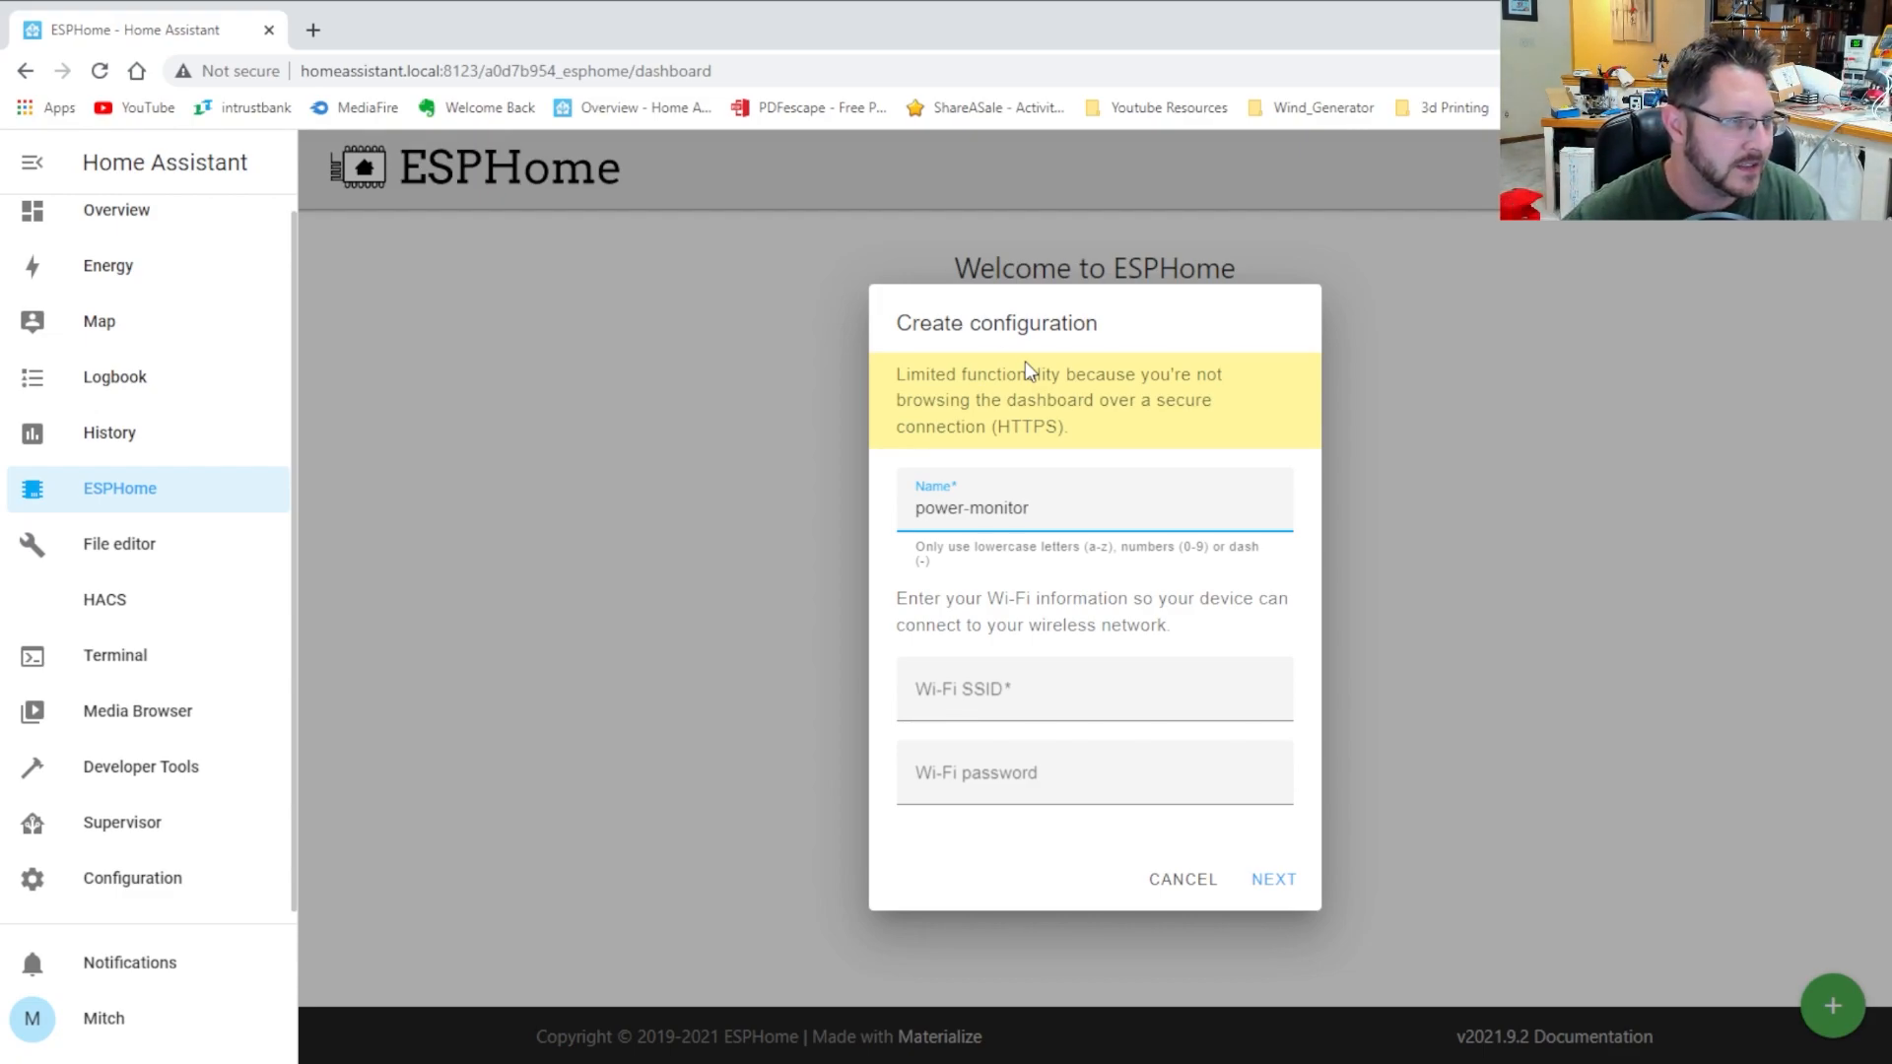
pyautogui.click(1210, 712)
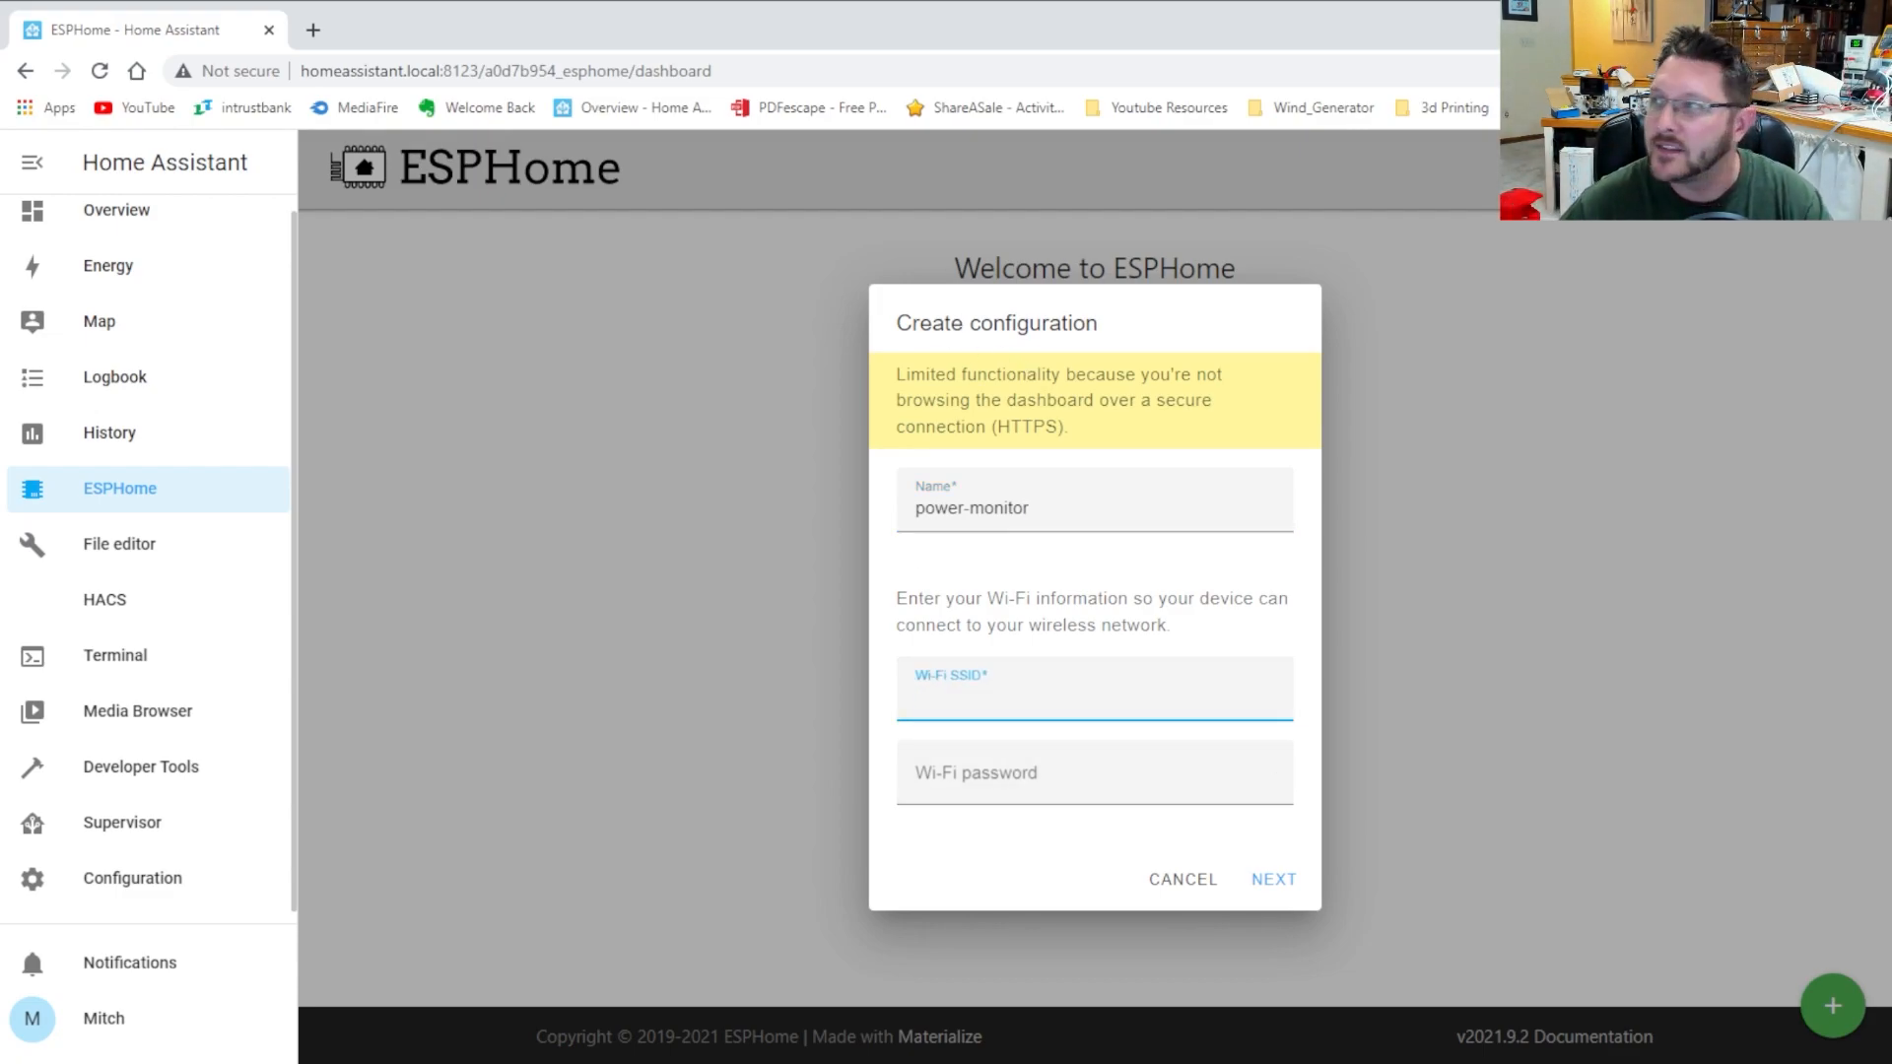
pyautogui.hotkey('alt', 'Tab')
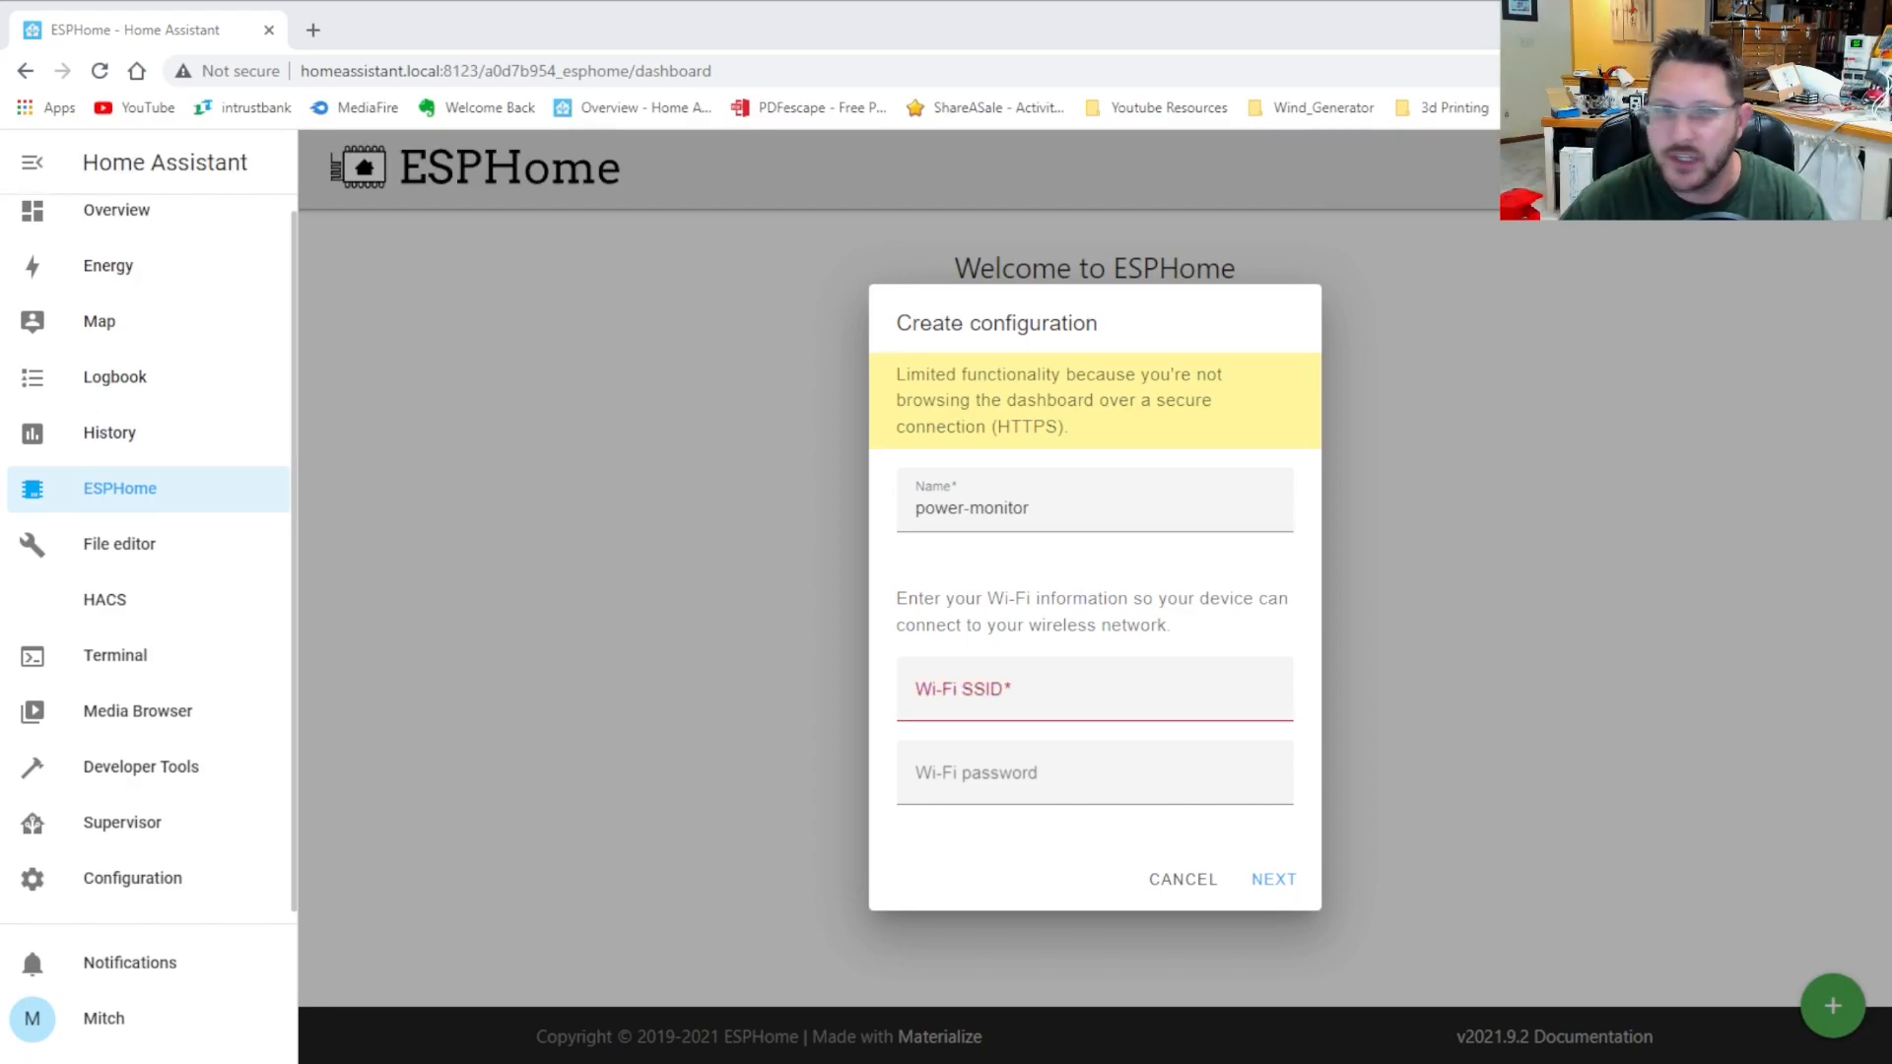
pyautogui.click(988, 694)
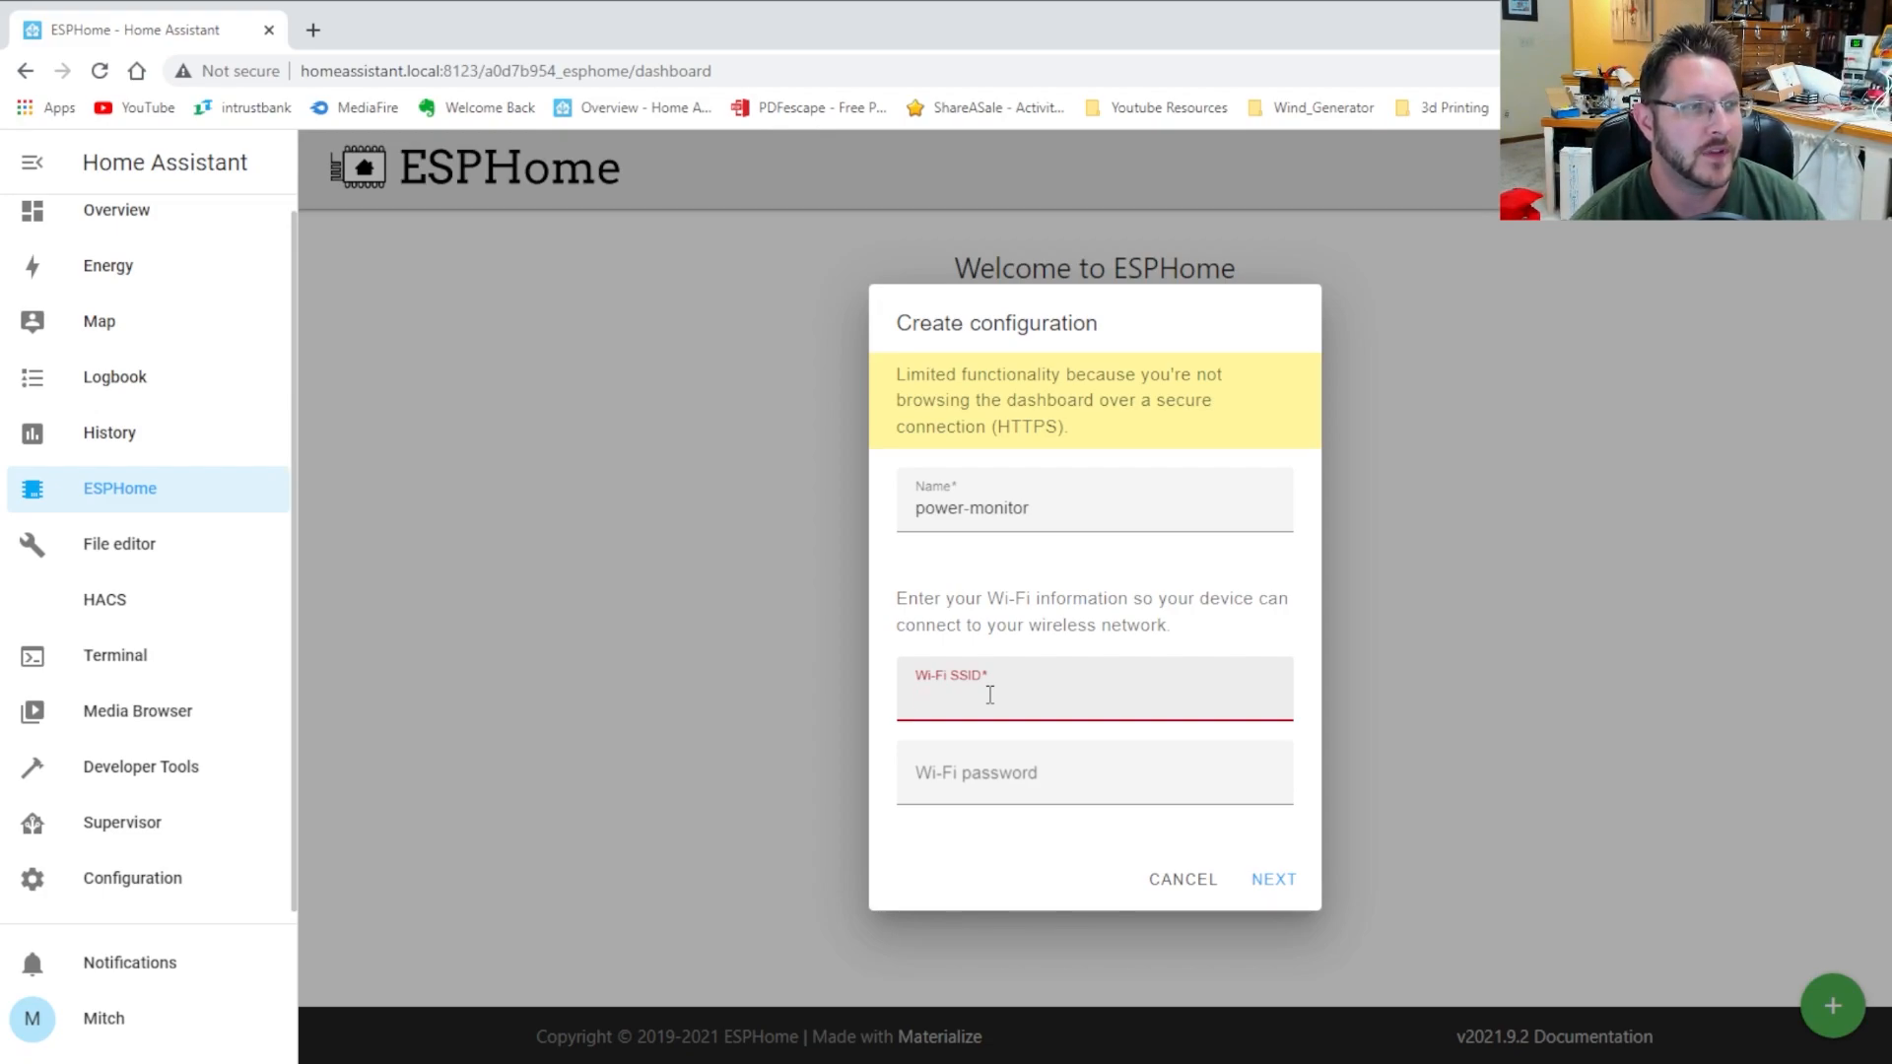
pyautogui.write('My ')
pyautogui.write('Test')
pyautogui.press('Tab')
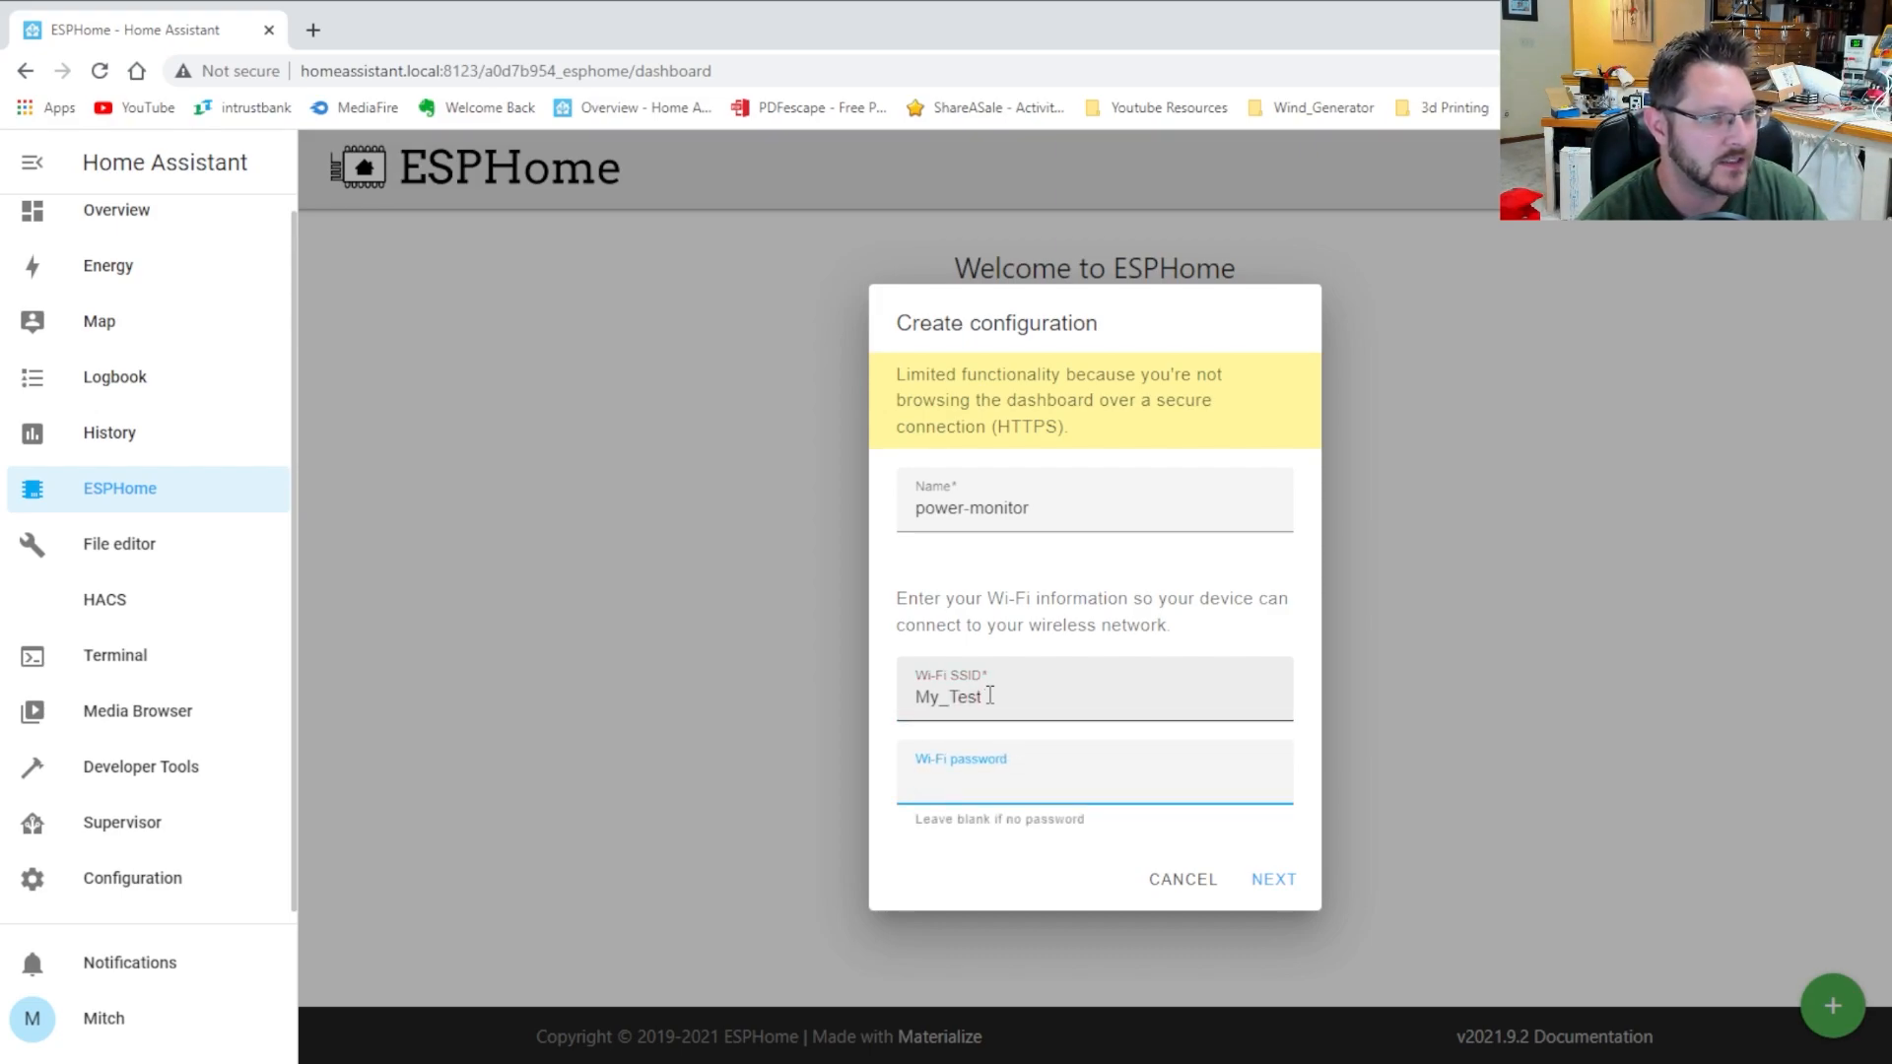
pyautogui.write('password')
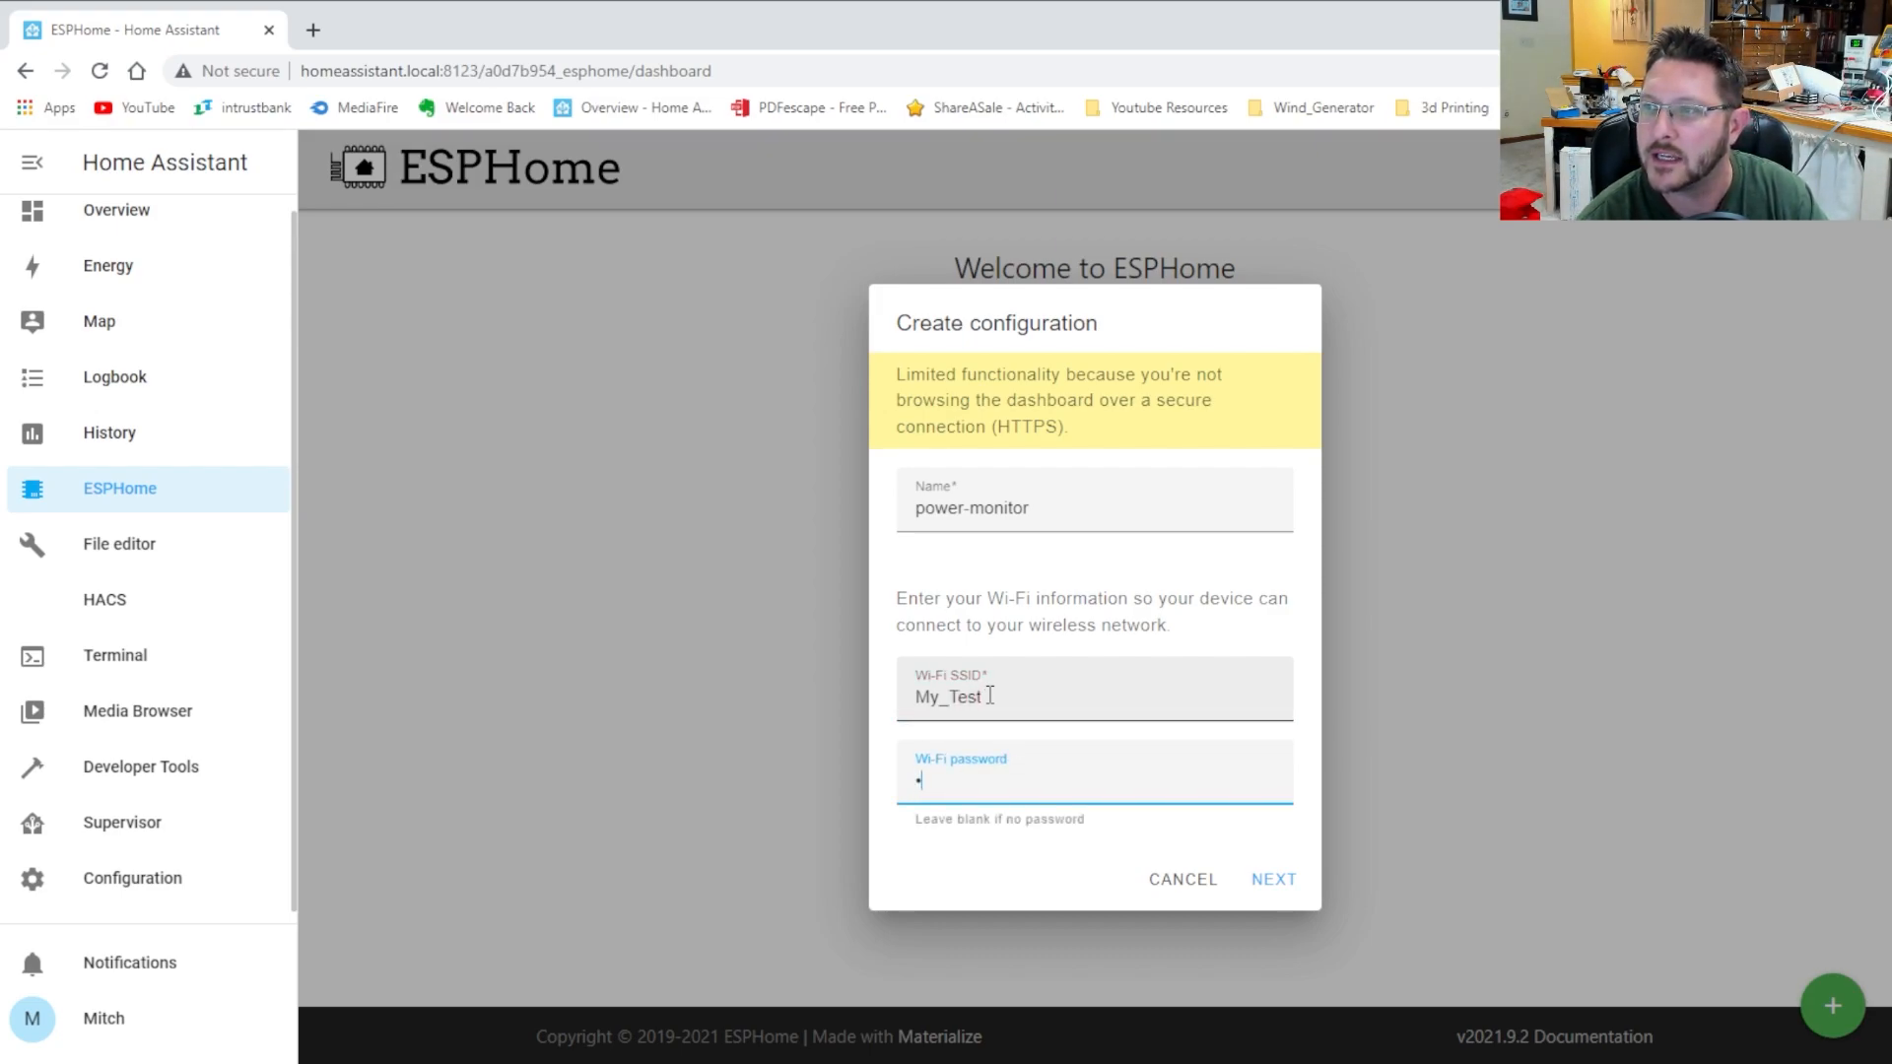
pyautogui.write('123456')
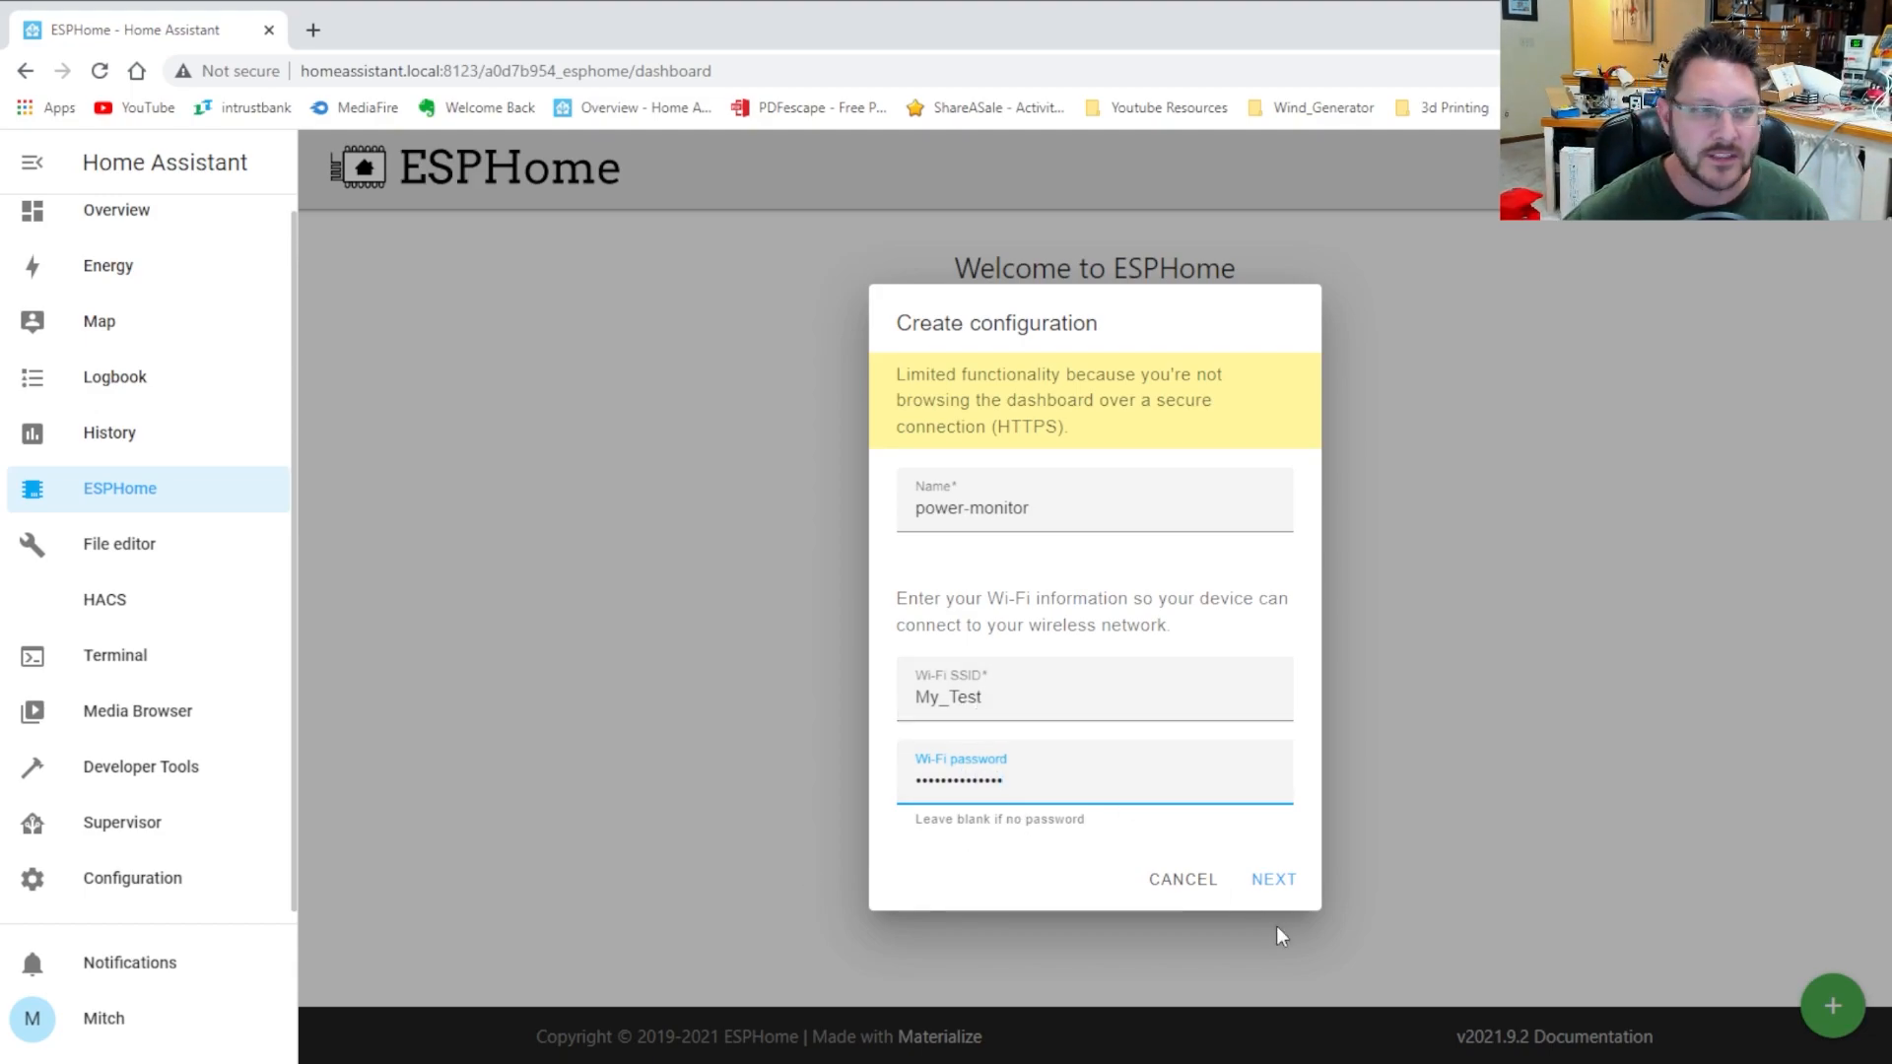
pyautogui.click(1276, 882)
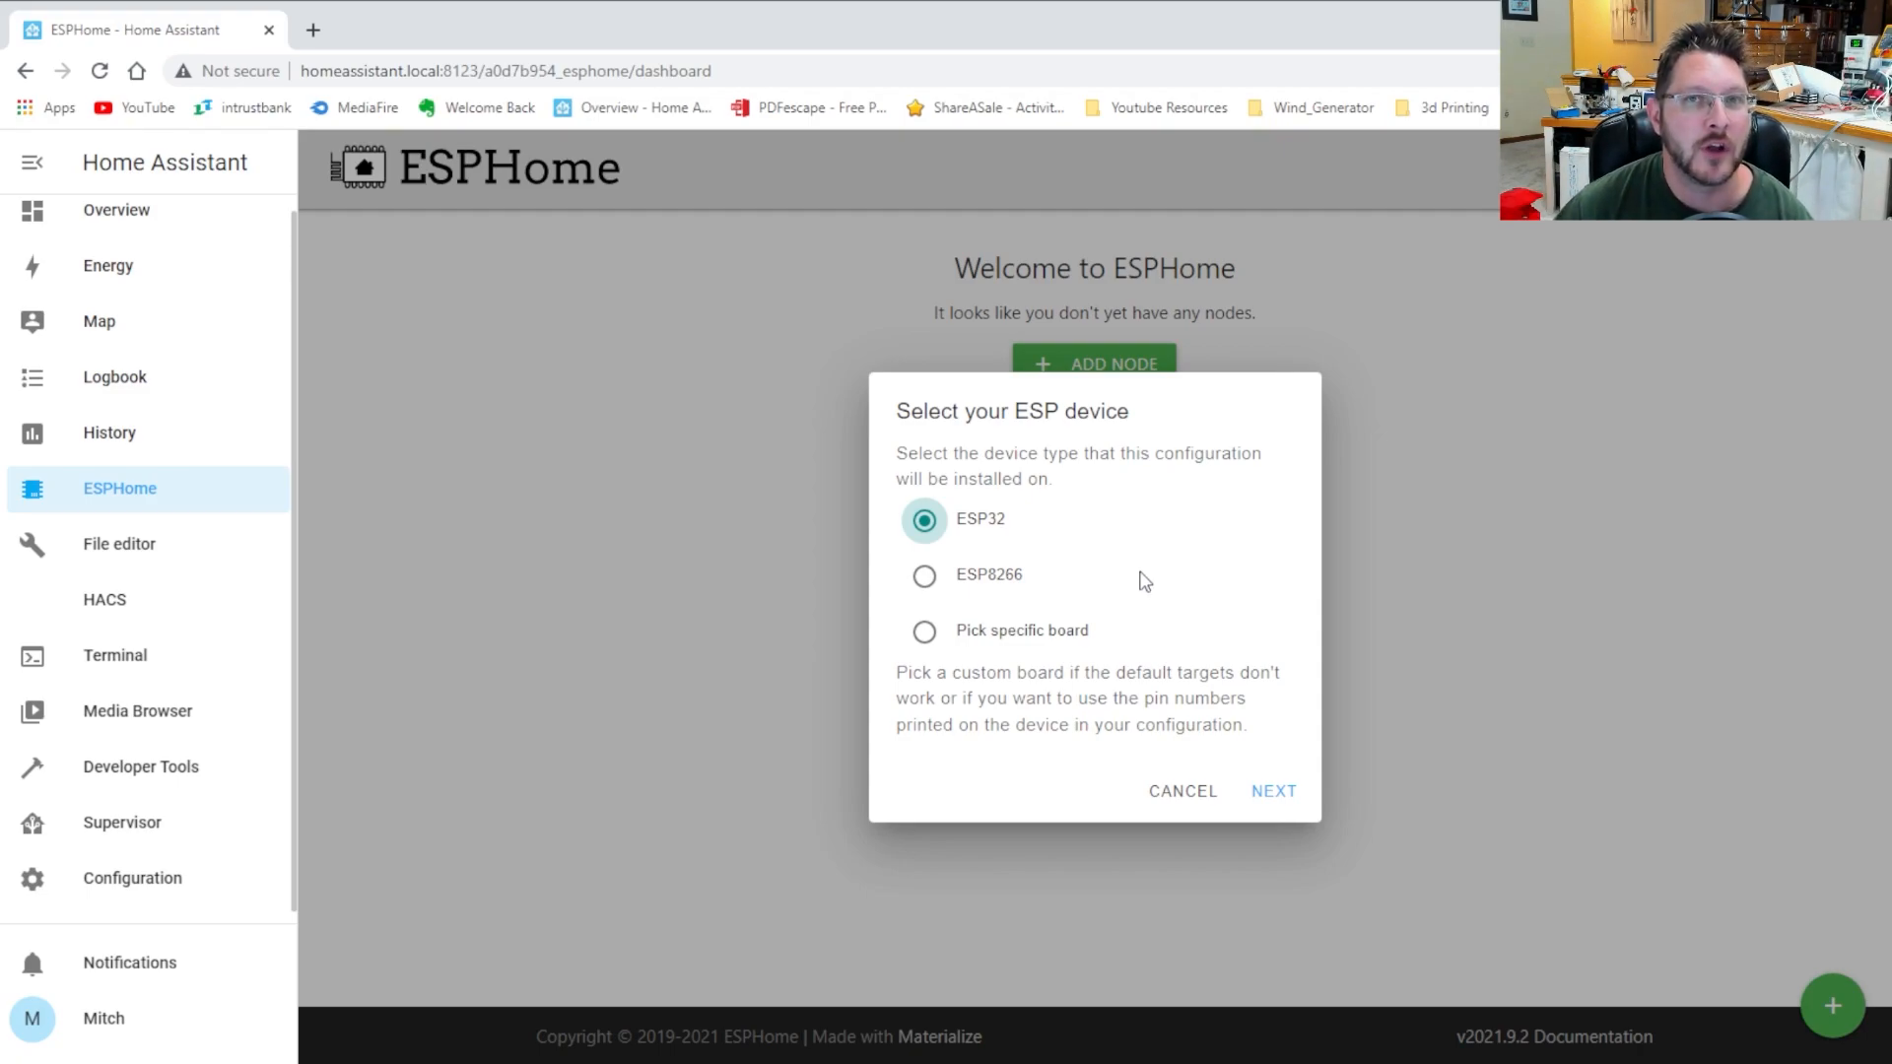
# Create the node on a NodeMCU-32S board and open power-monitor.yaml for editing
pyautogui.click(1022, 641)
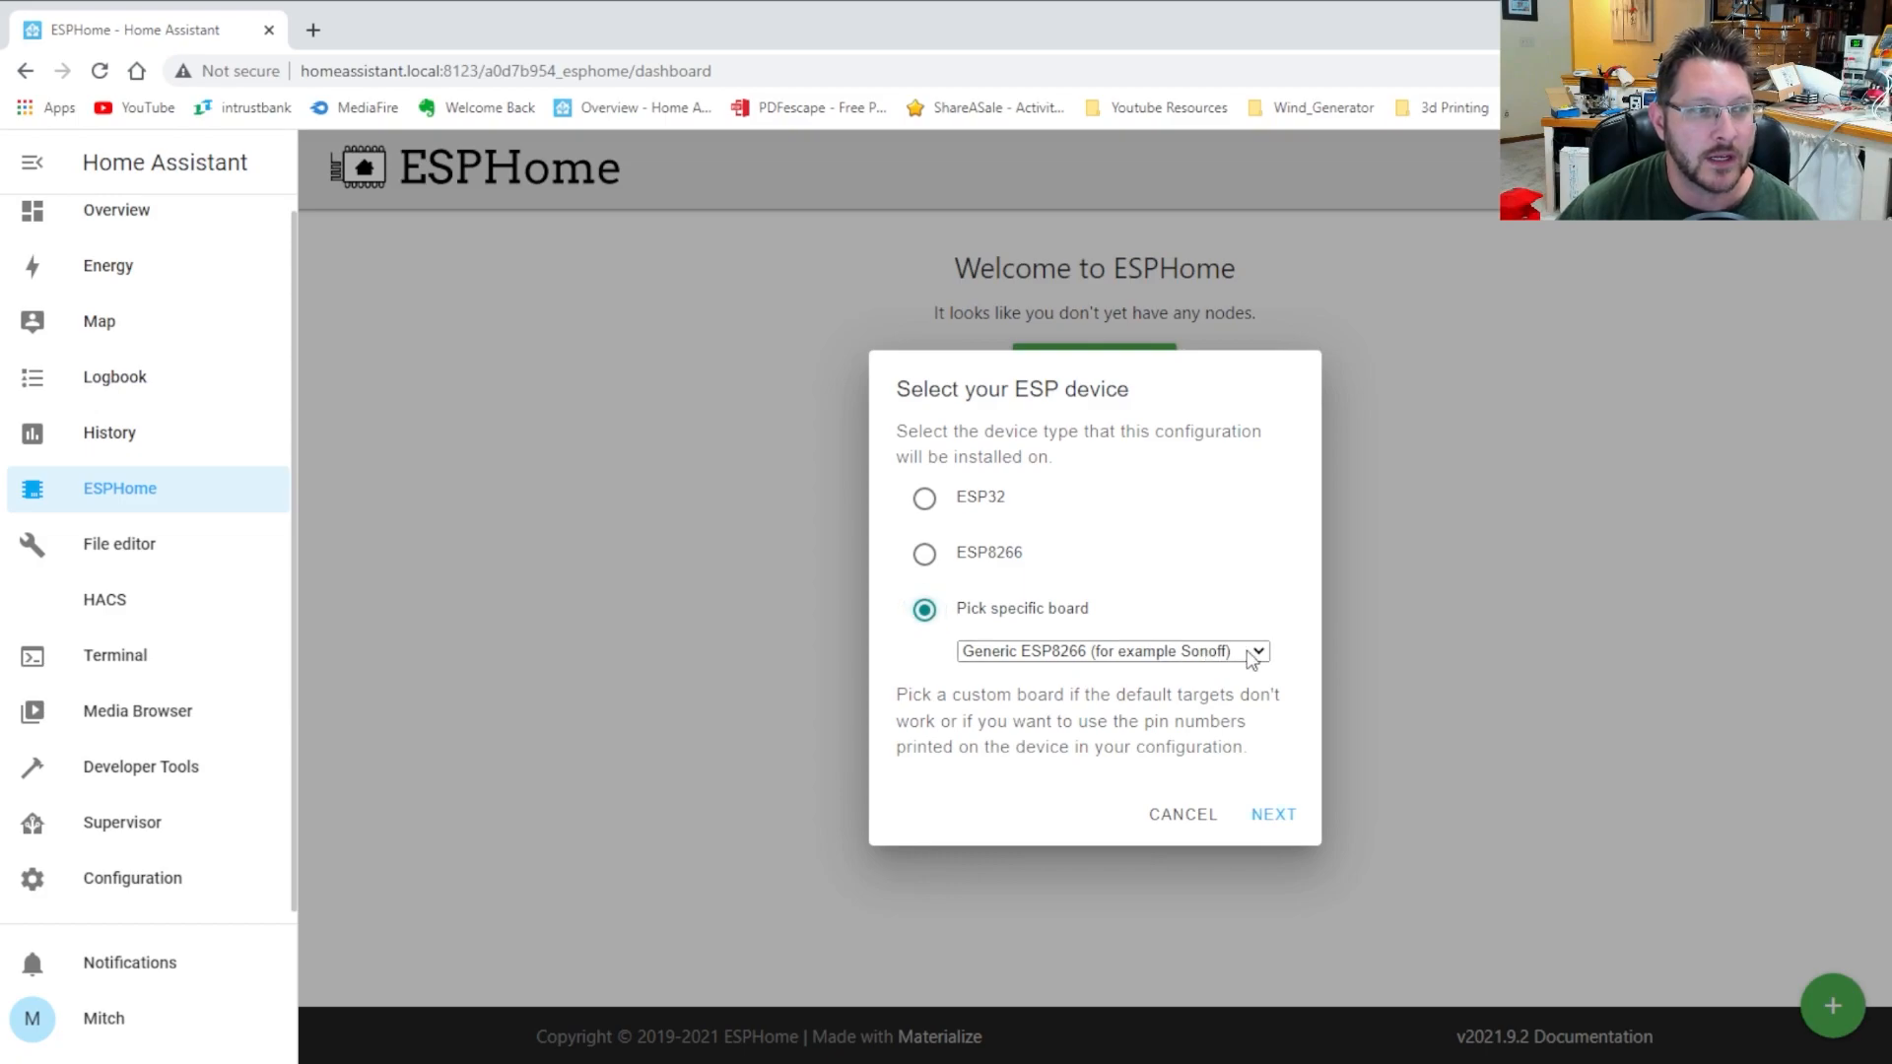
pyautogui.click(1085, 906)
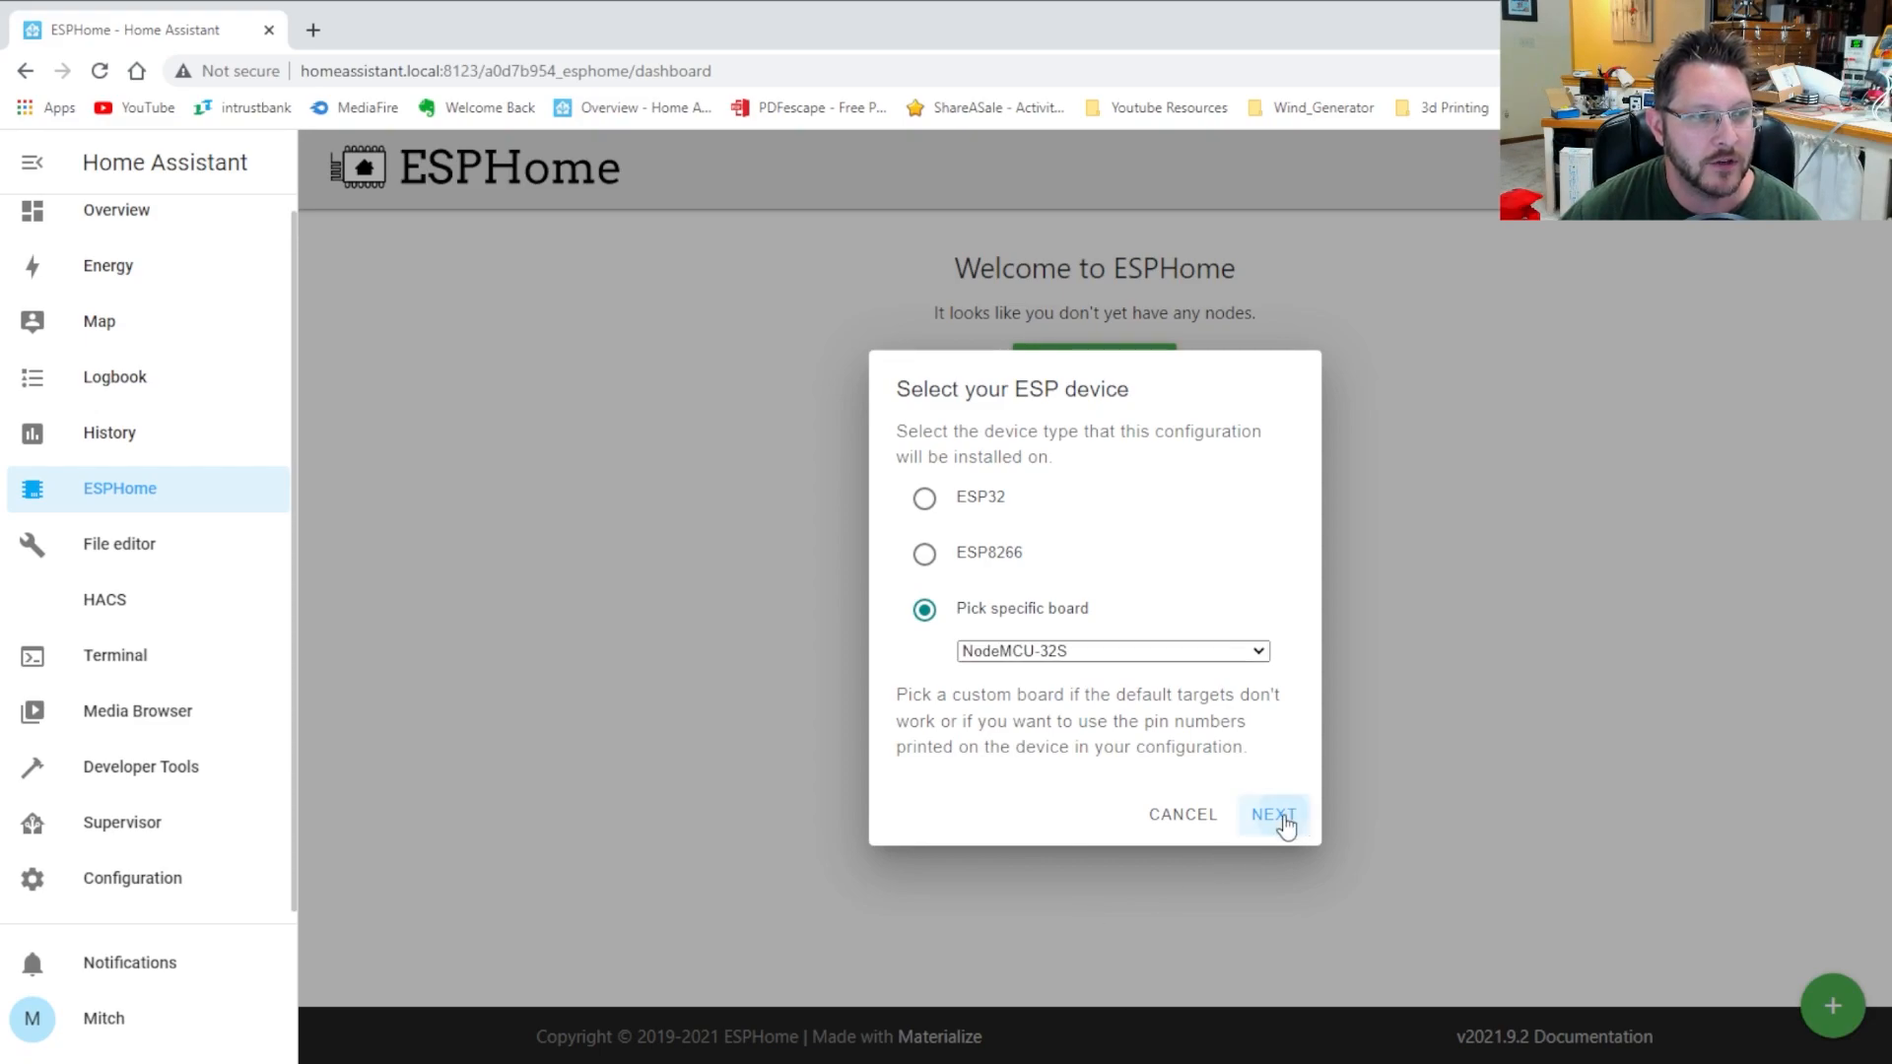
pyautogui.click(1276, 816)
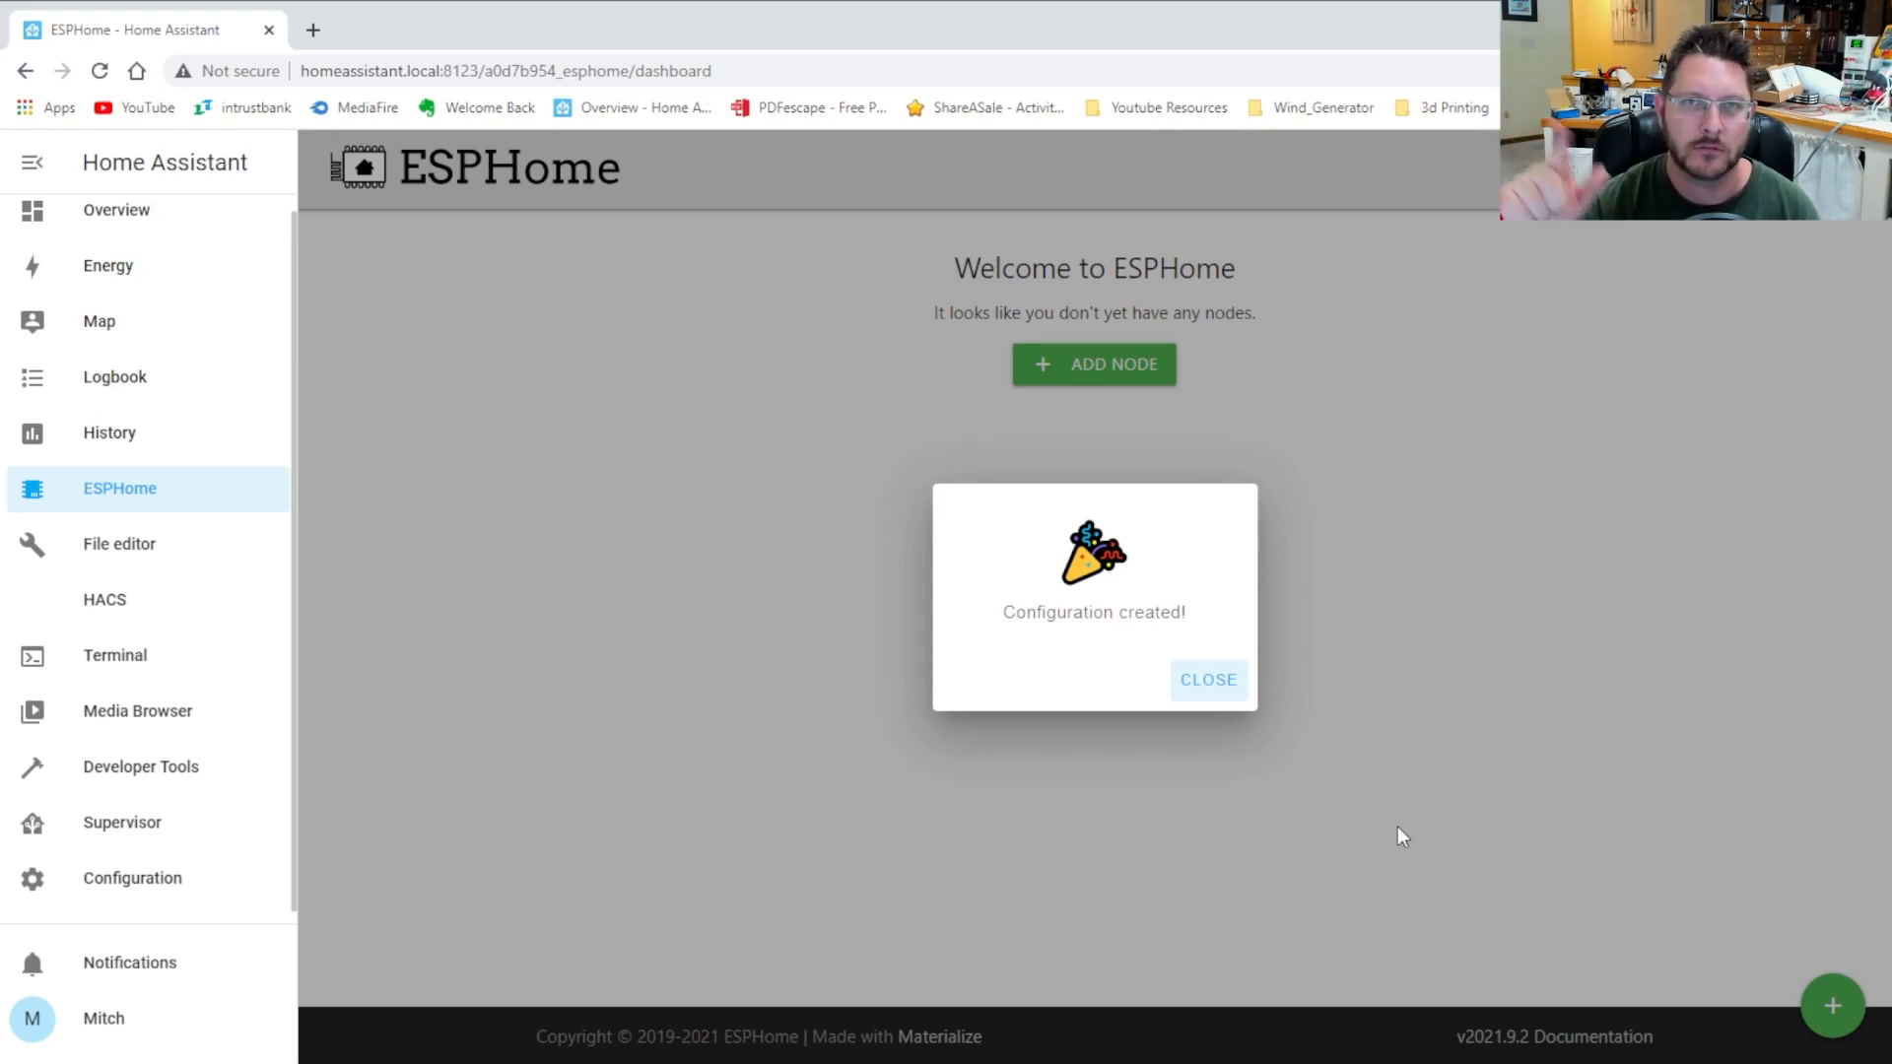
pyautogui.click(1212, 682)
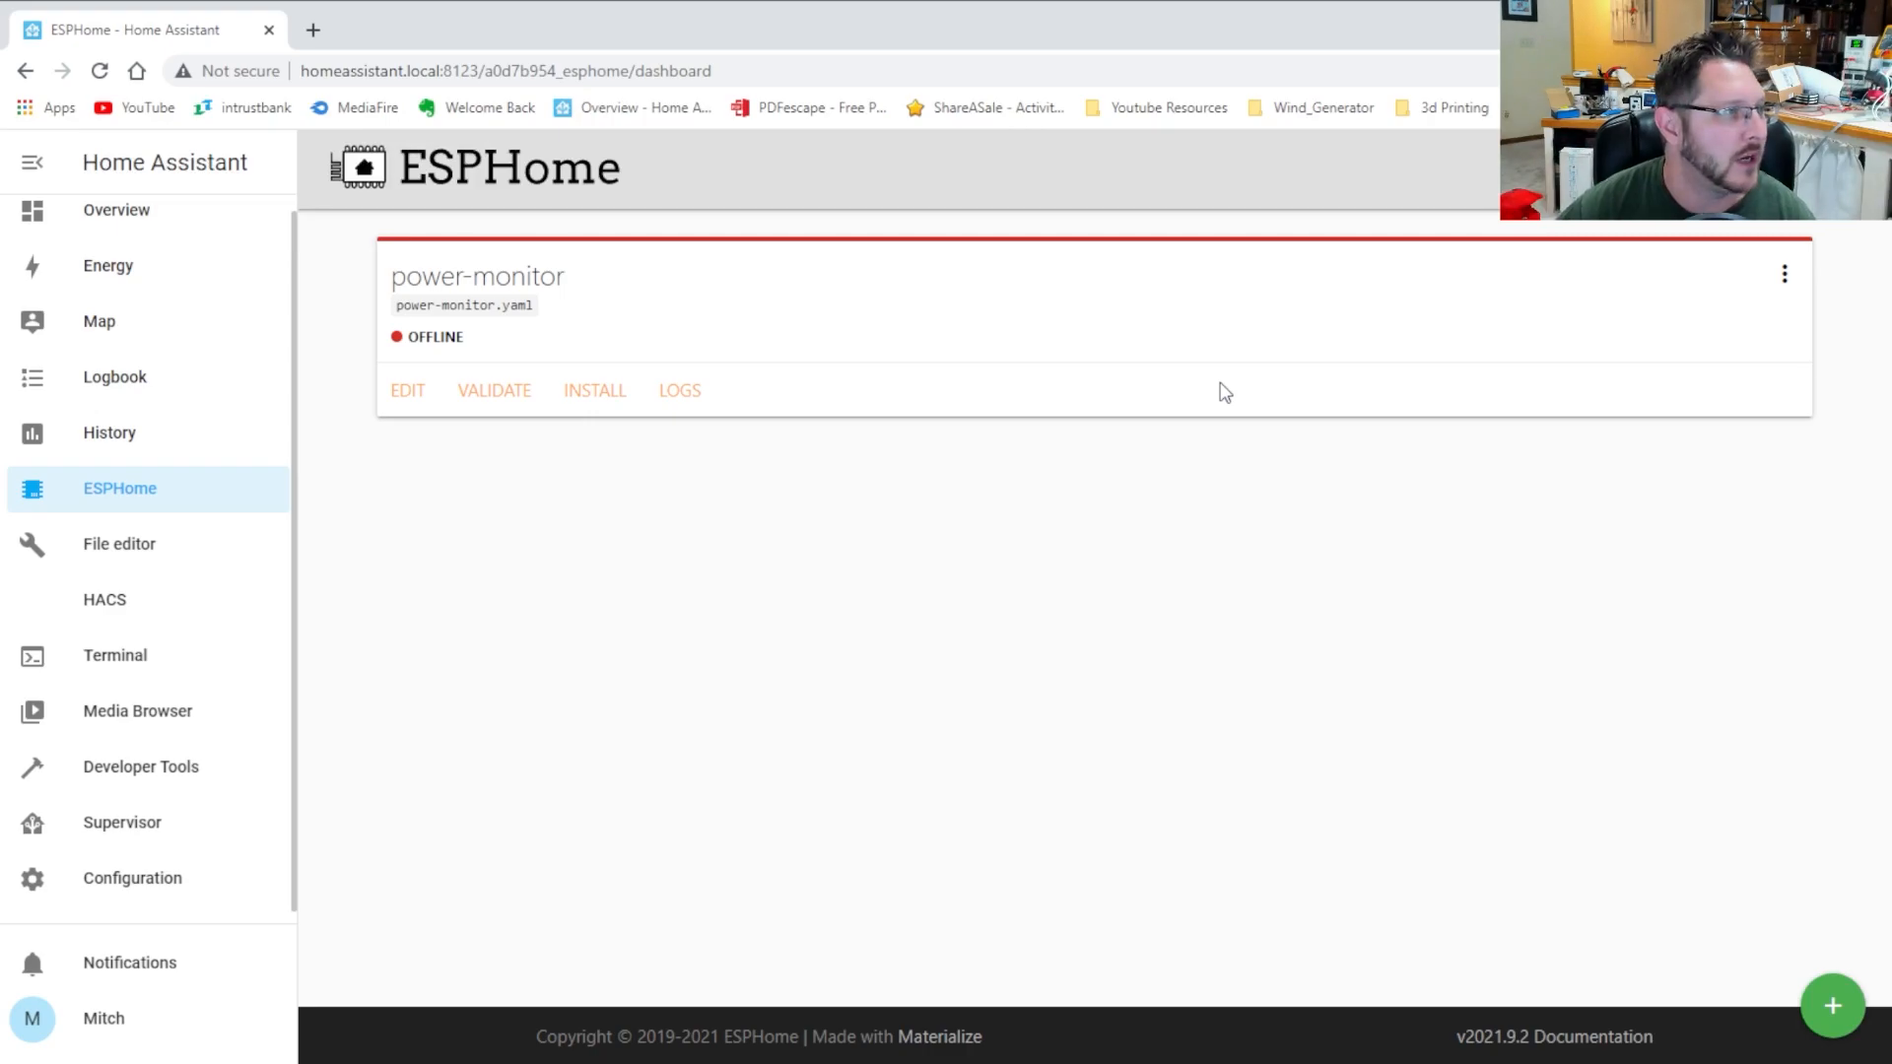
pyautogui.click(408, 394)
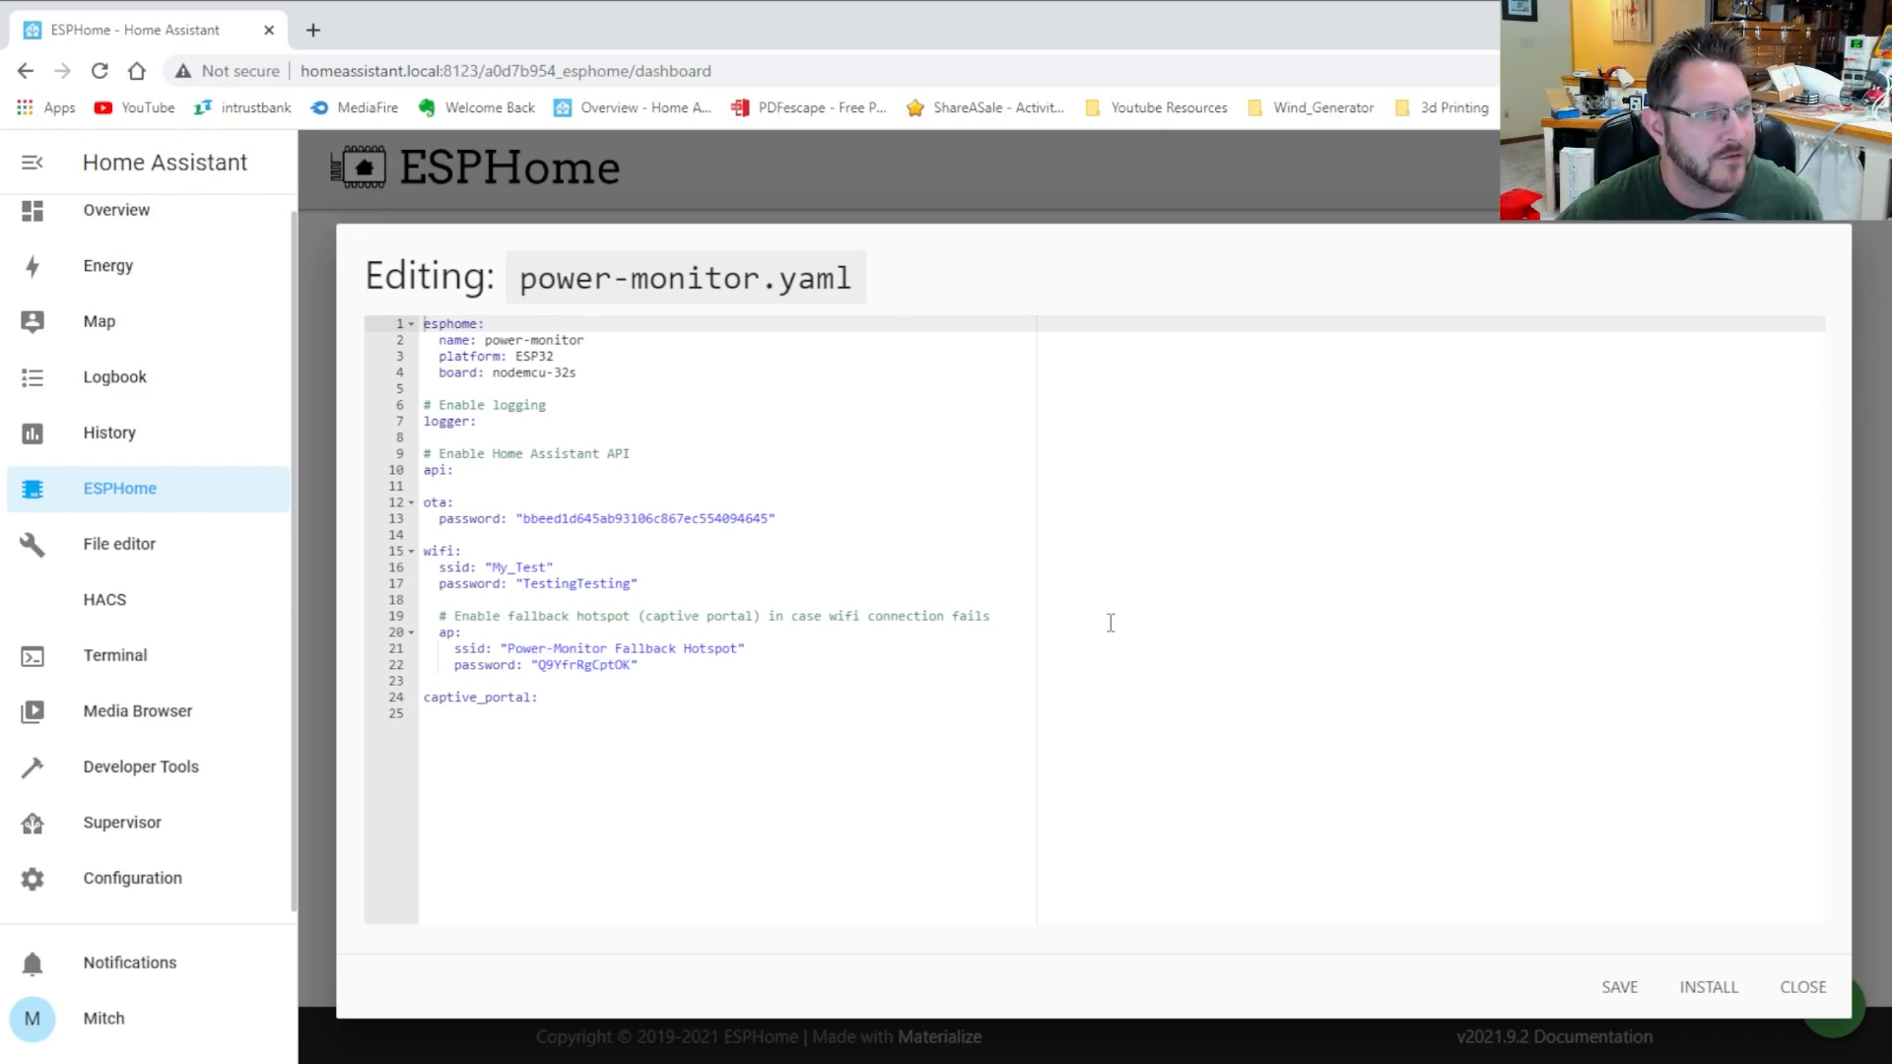
# Add blank lines after captive_portal: at the end of power-monitor.yaml
pyautogui.click(678, 845)
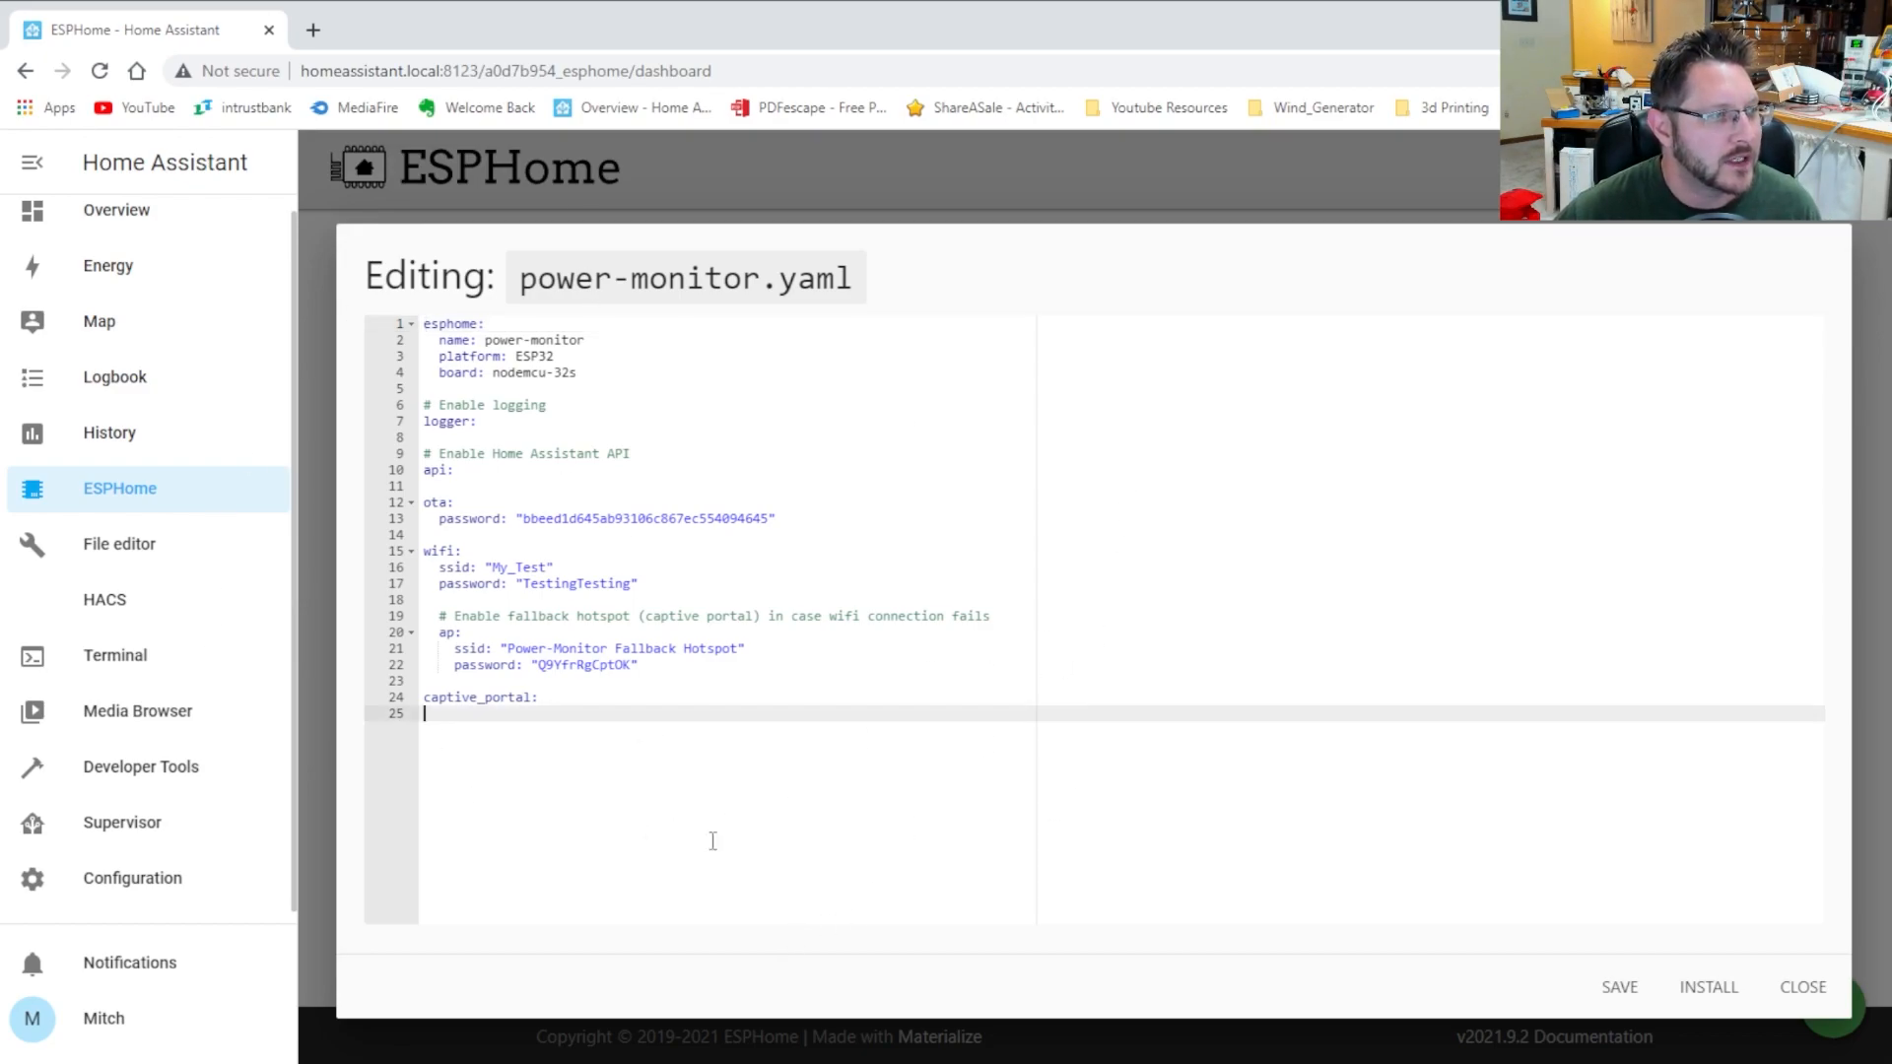
pyautogui.press('Return')
pyautogui.press('Return')
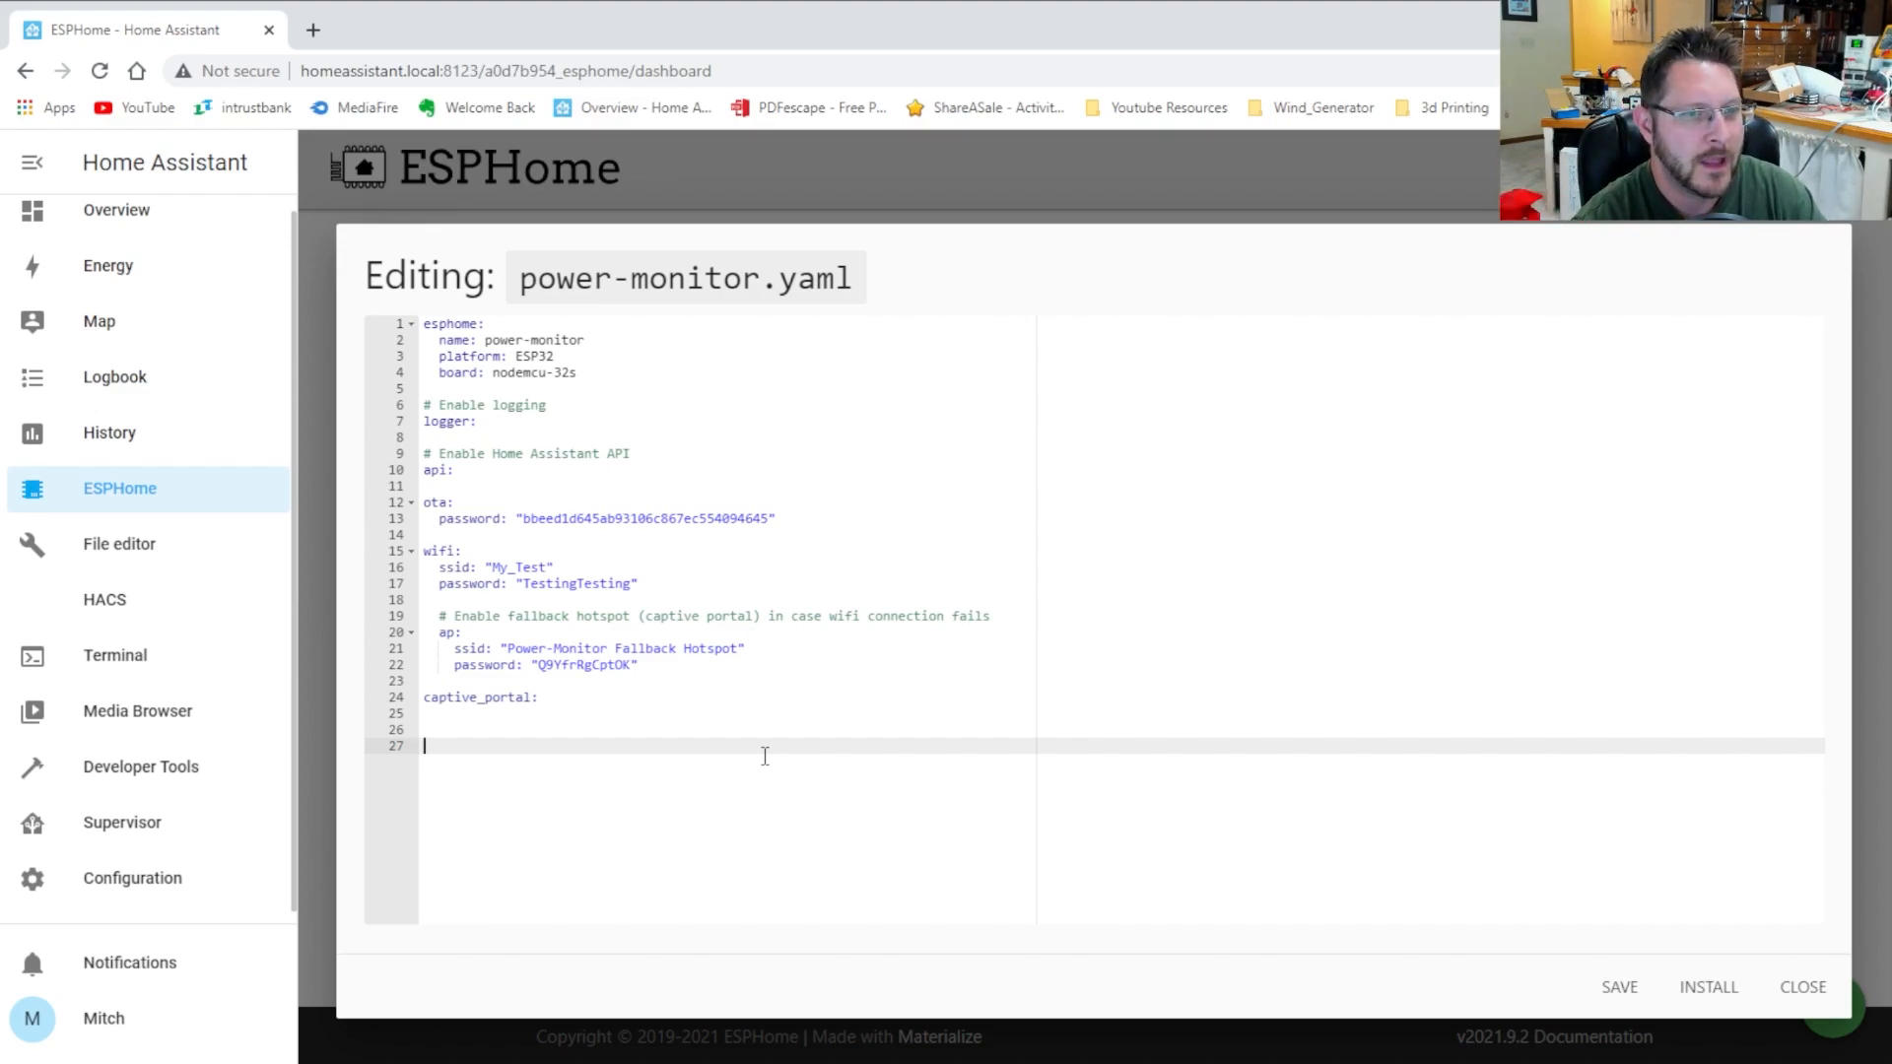
# Add an i2c: block with - id: bus_a, sda: 21 and scl: 22
pyautogui.write('i2')
pyautogui.press('BackSpace')
pyautogui.press('BackSpace')
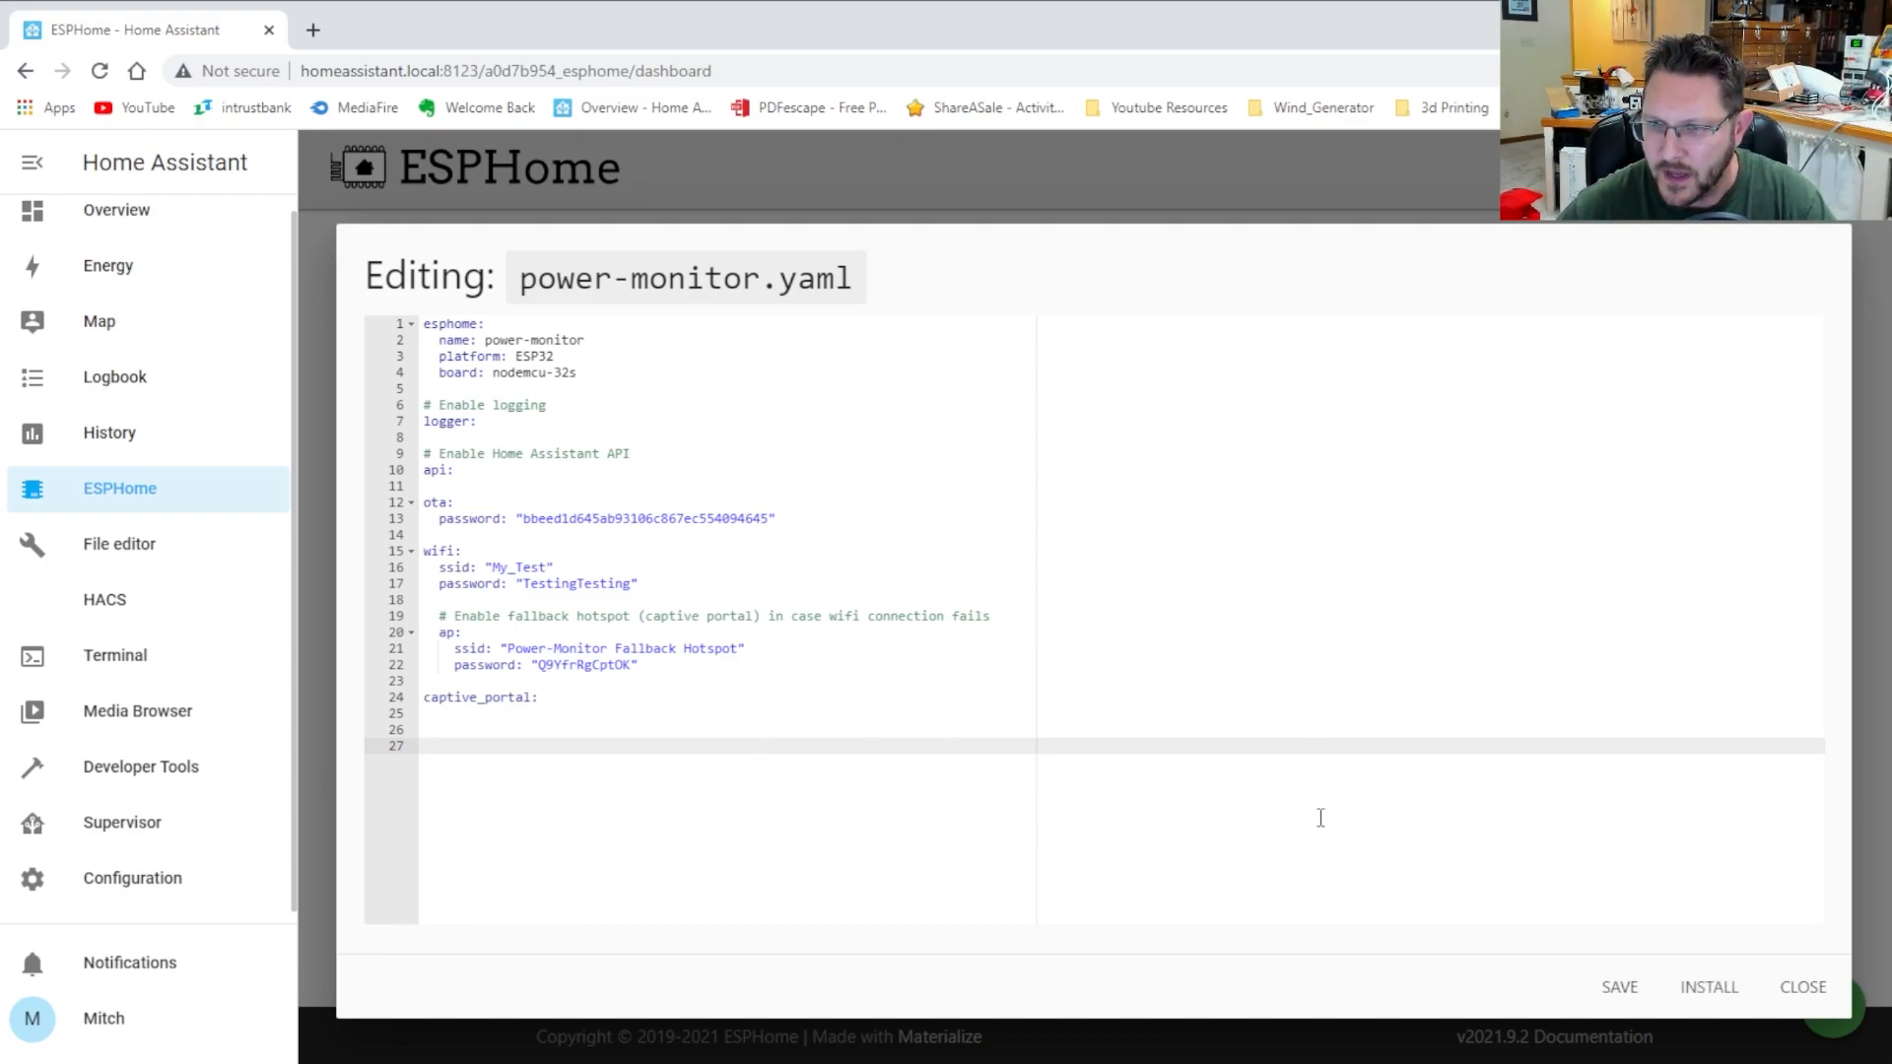
pyautogui.write('i')
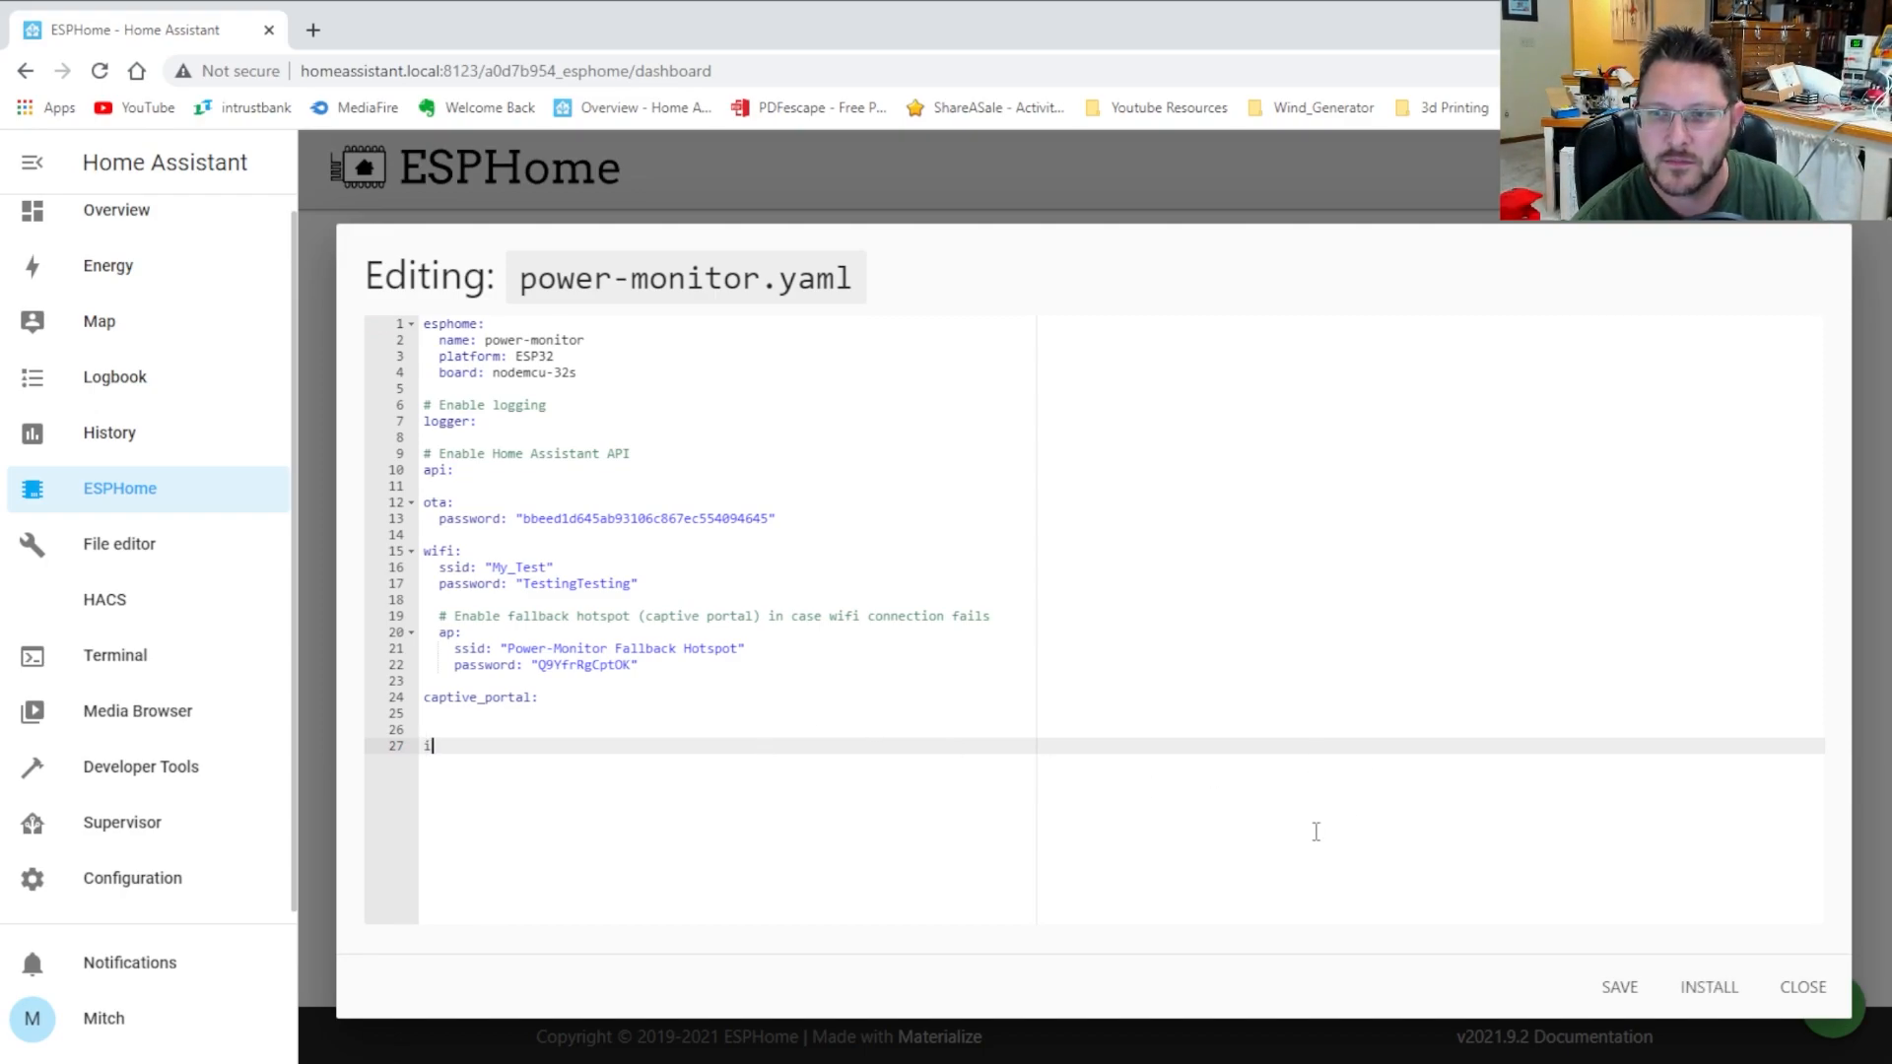
pyautogui.write('2c')
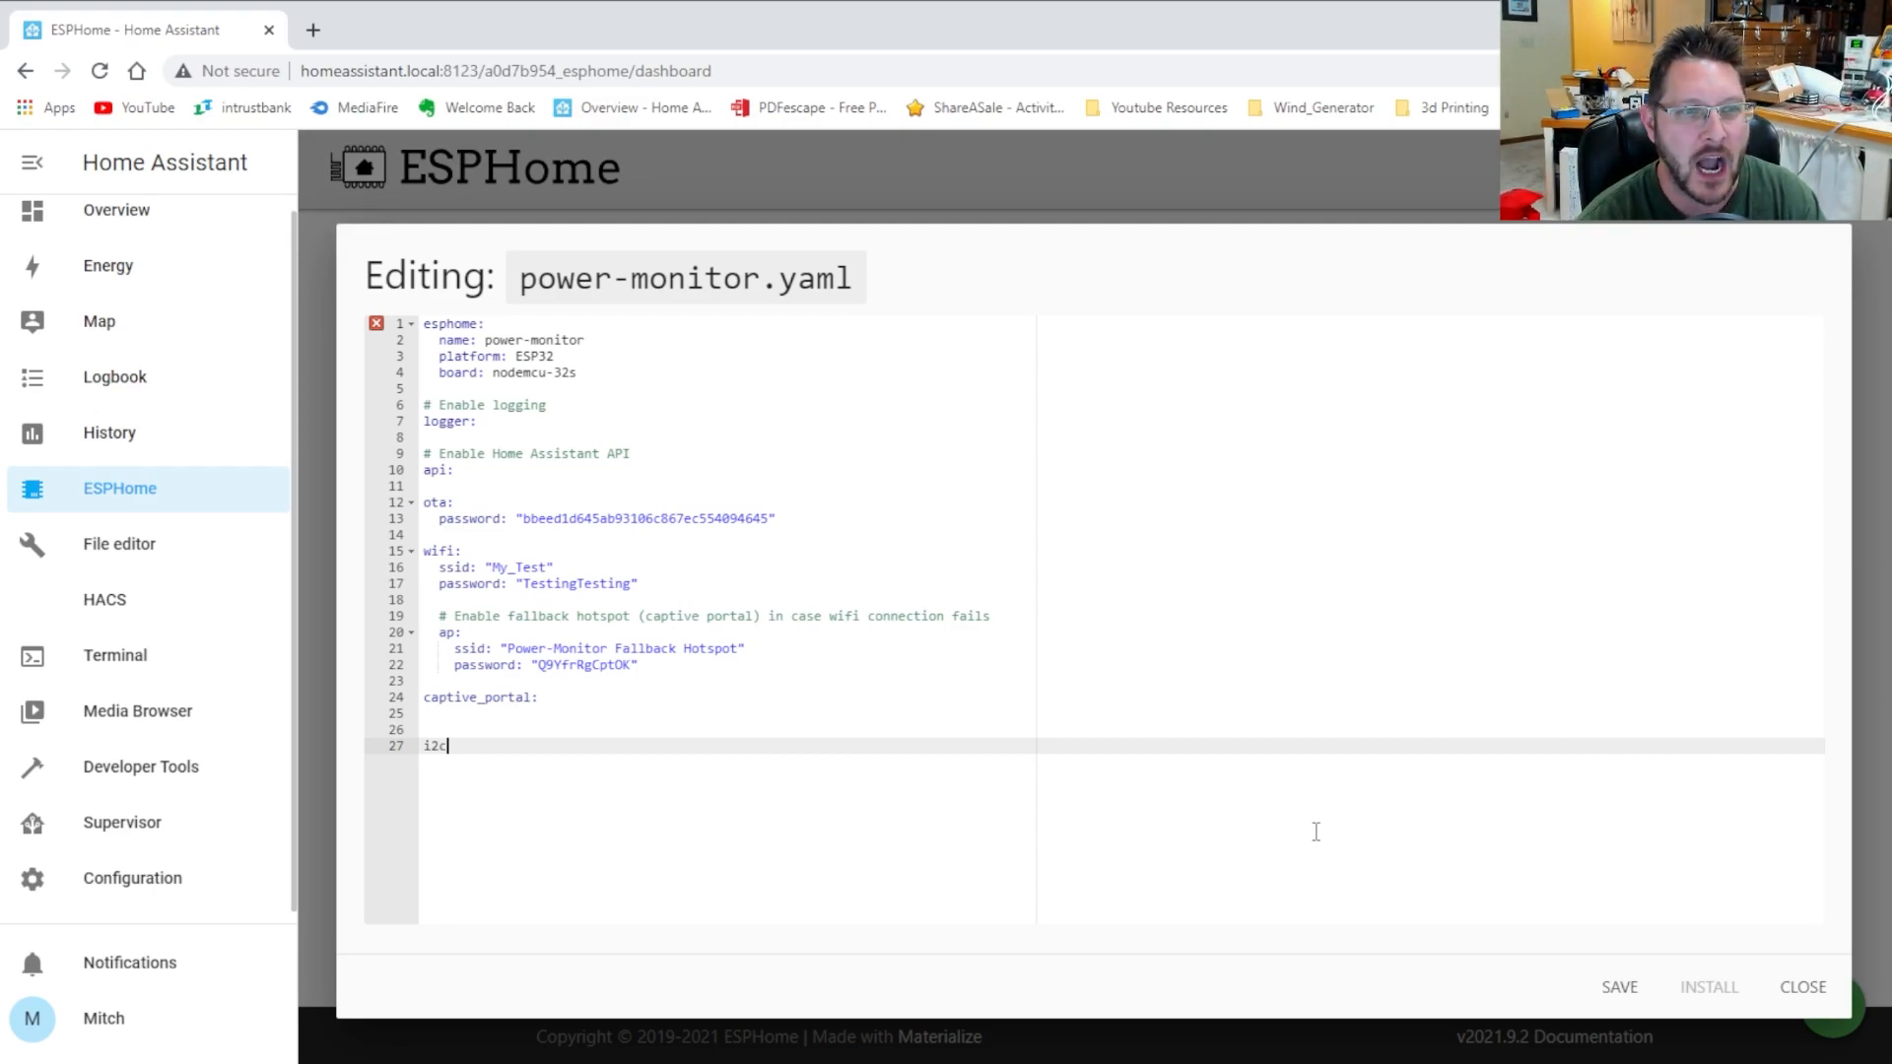
pyautogui.write(':')
pyautogui.press('Return')
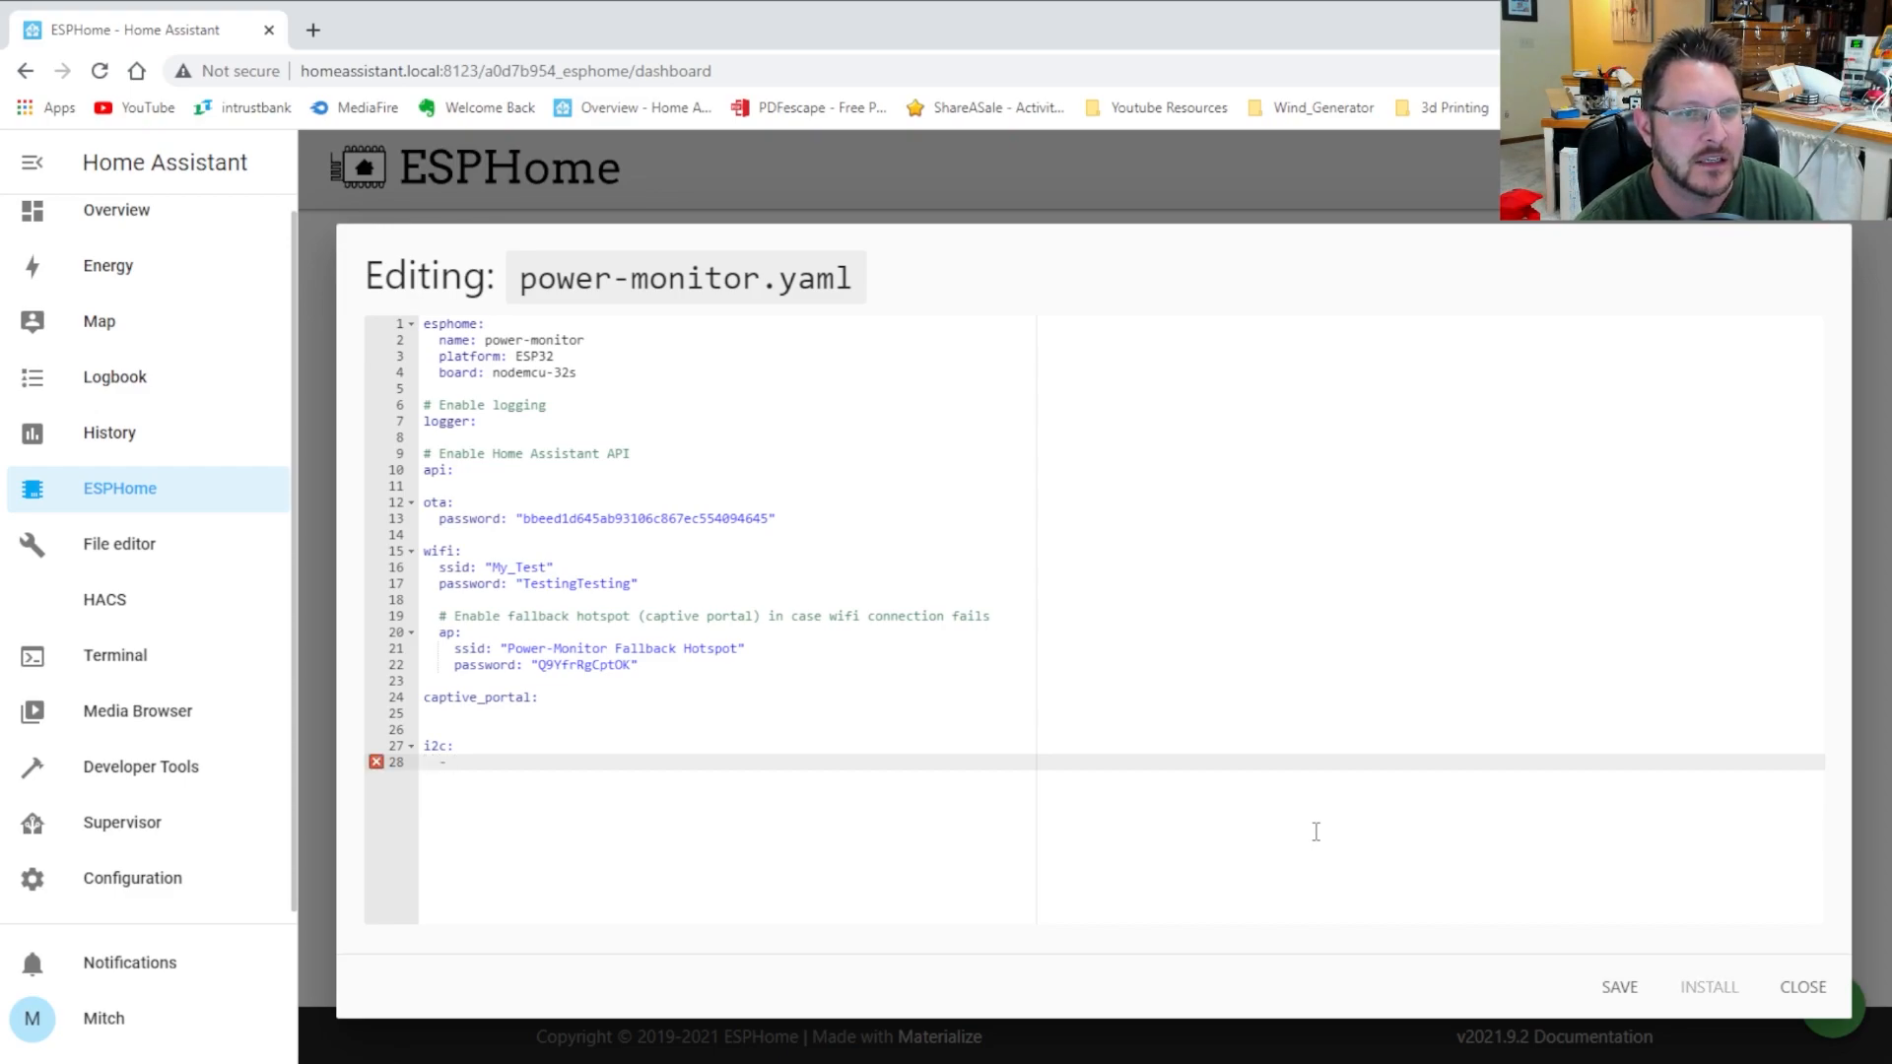
pyautogui.write('- id: ')
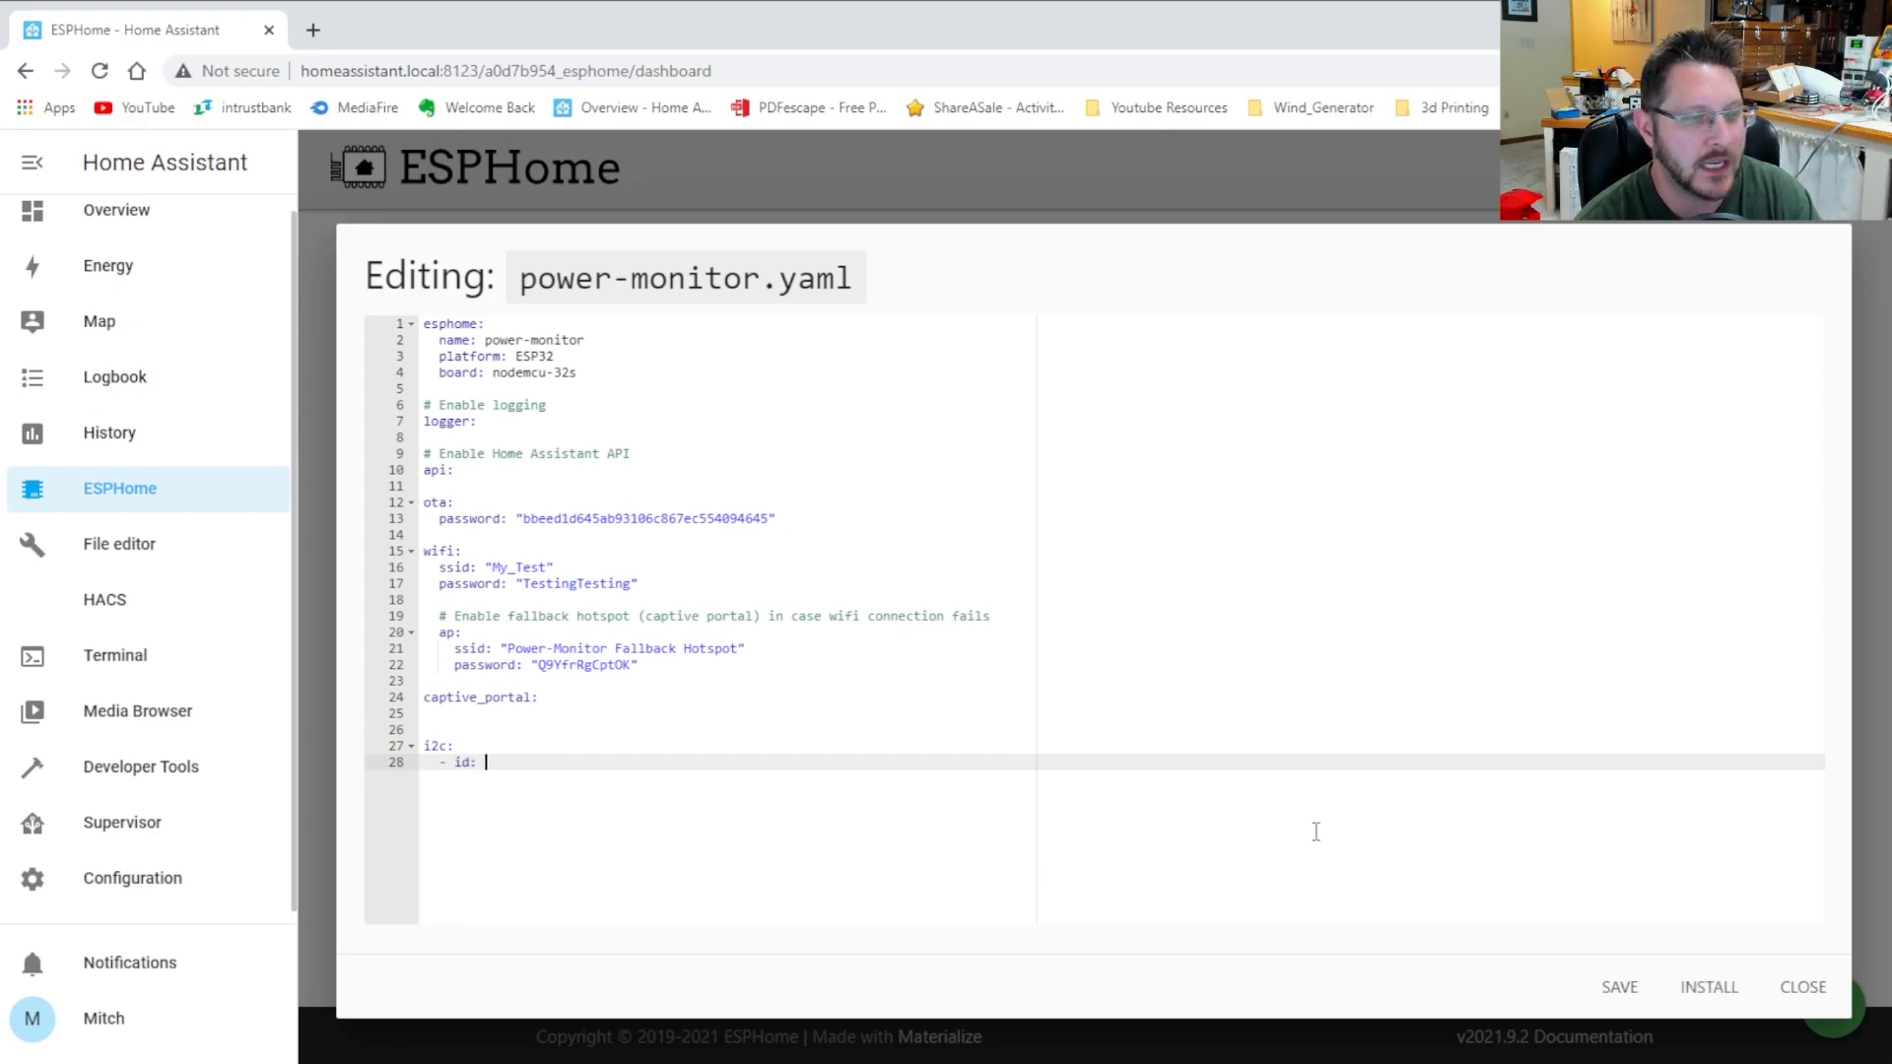
pyautogui.write('bus_a')
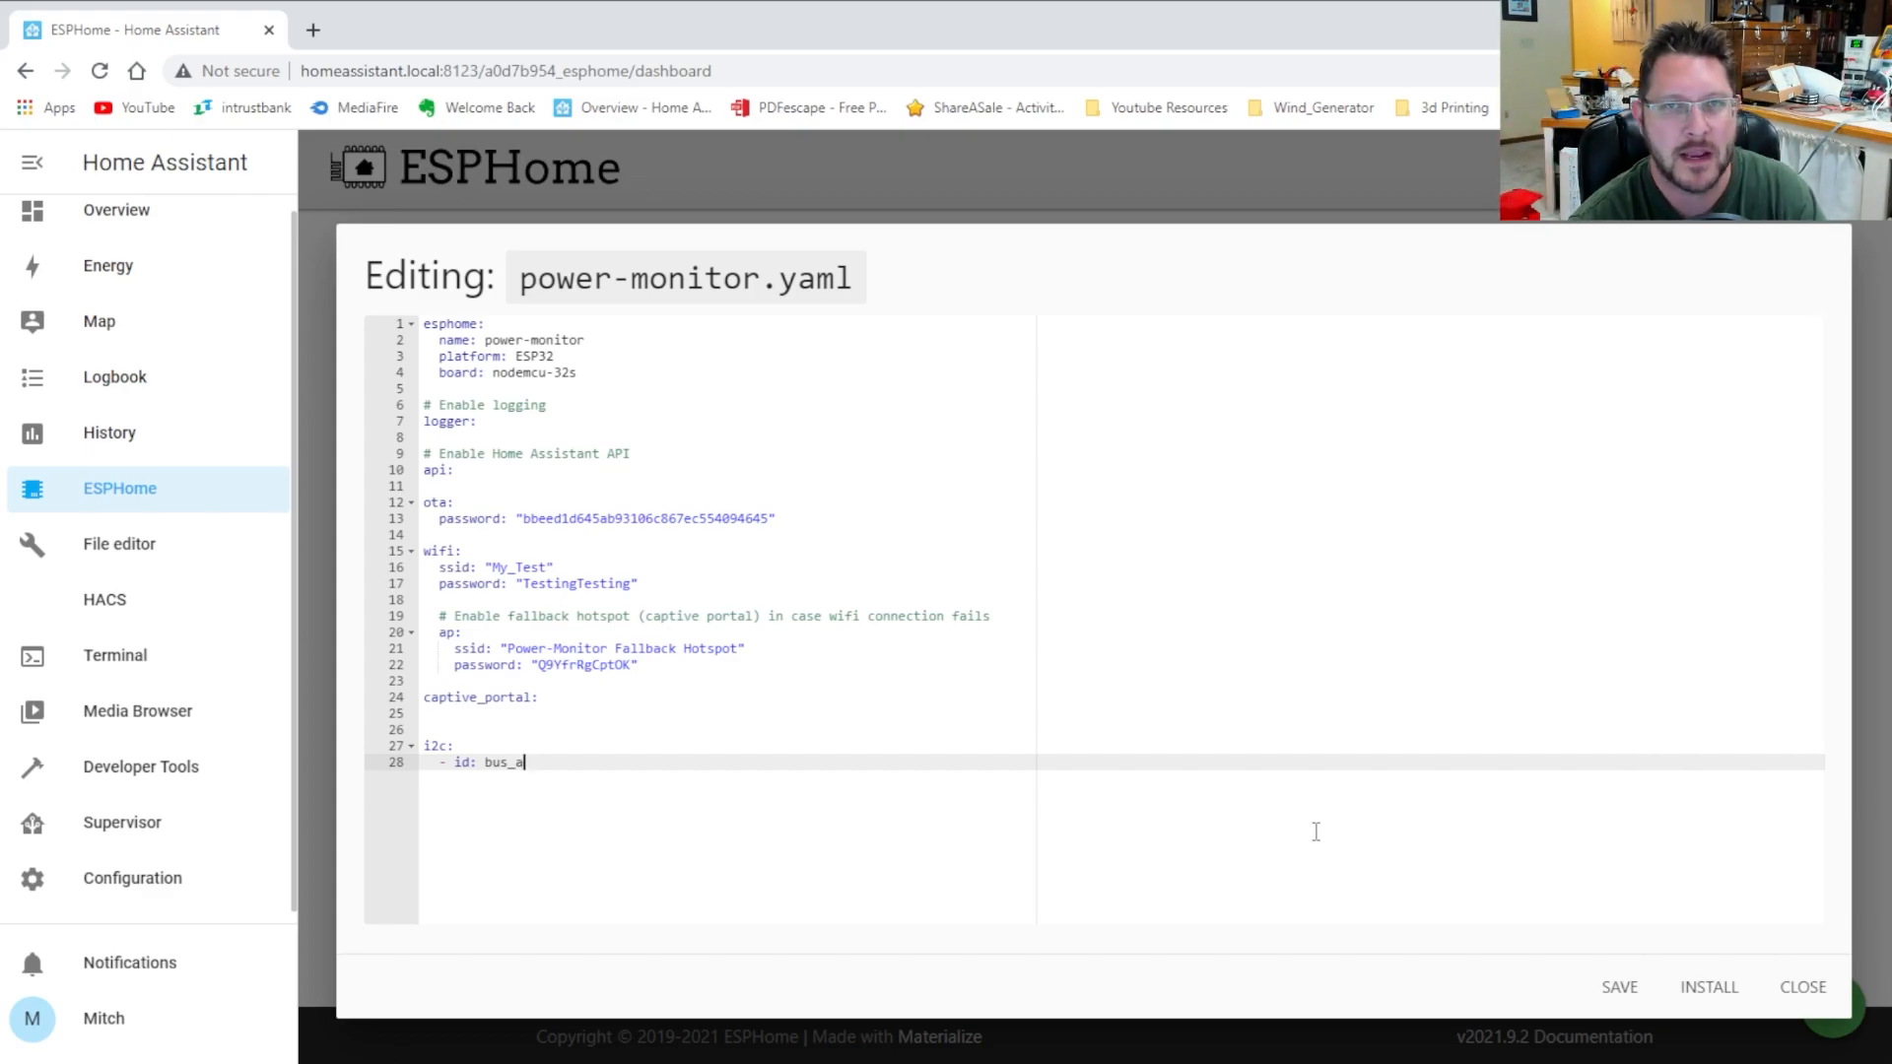
pyautogui.press('Return')
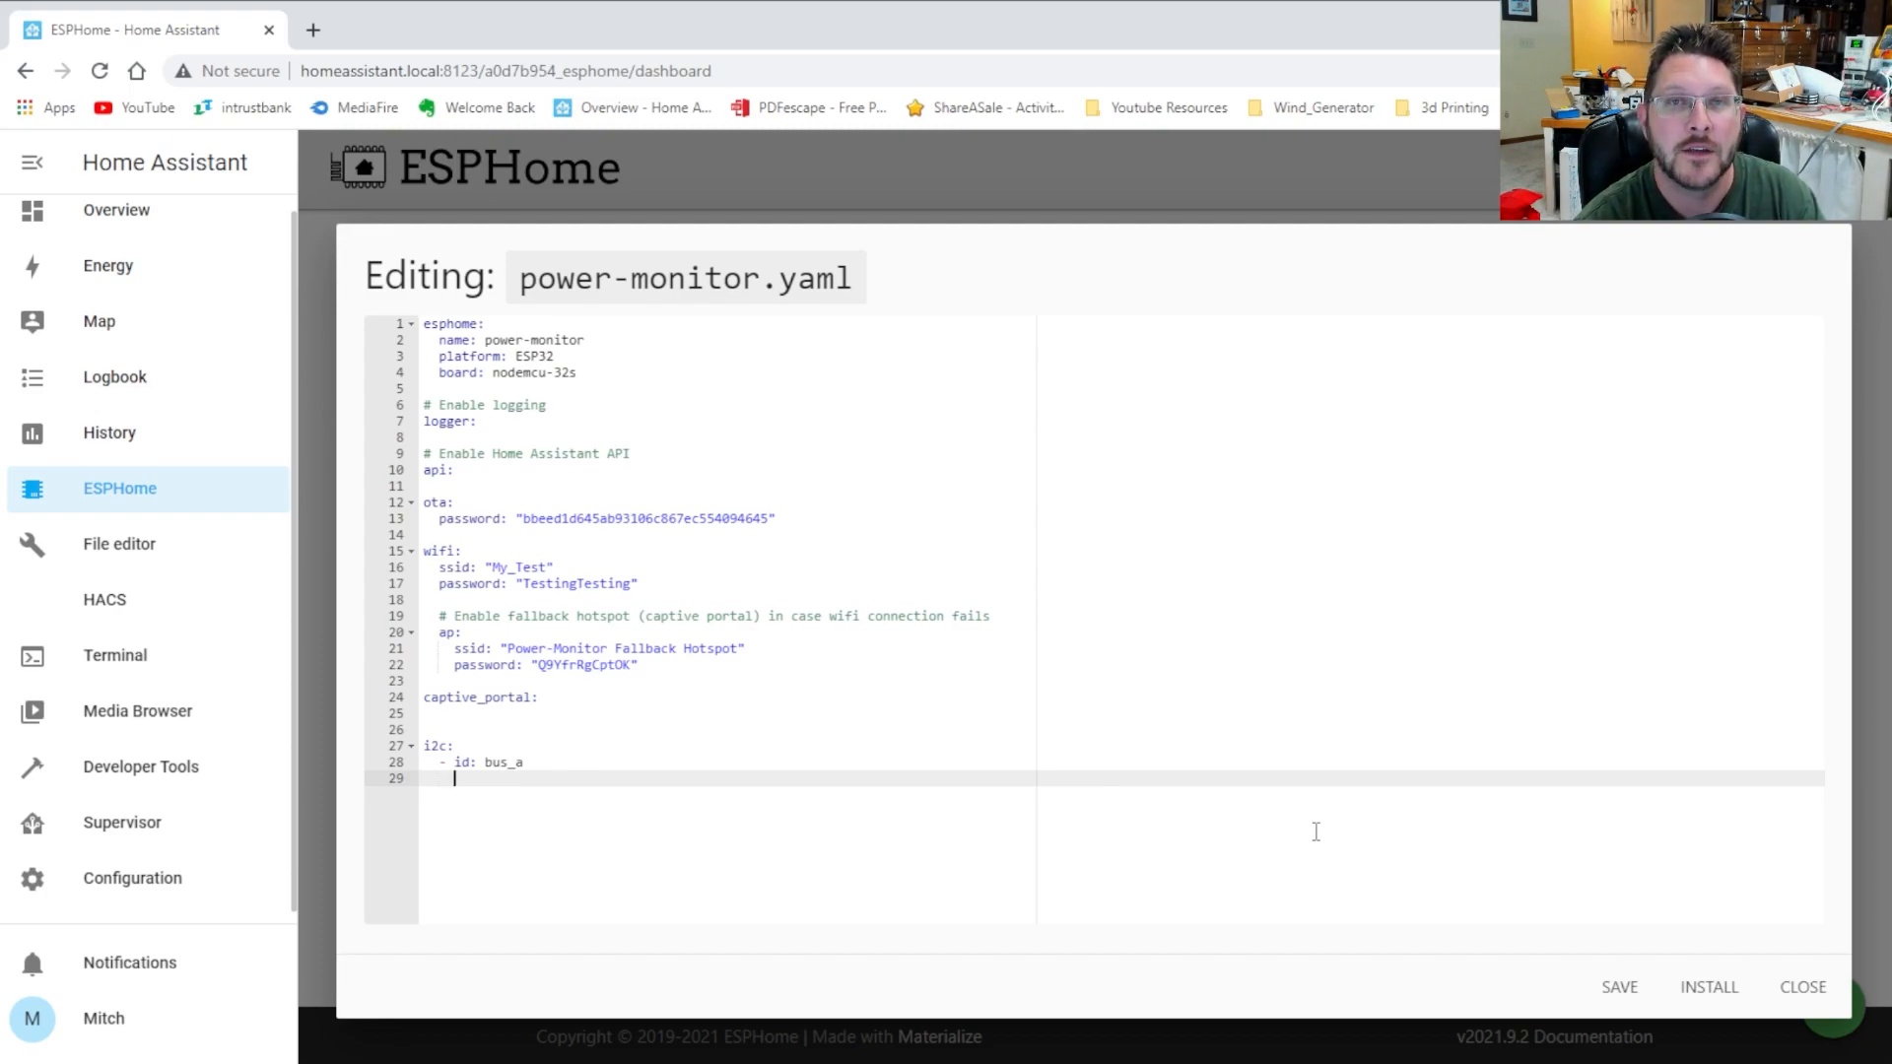
pyautogui.write('sda: ')
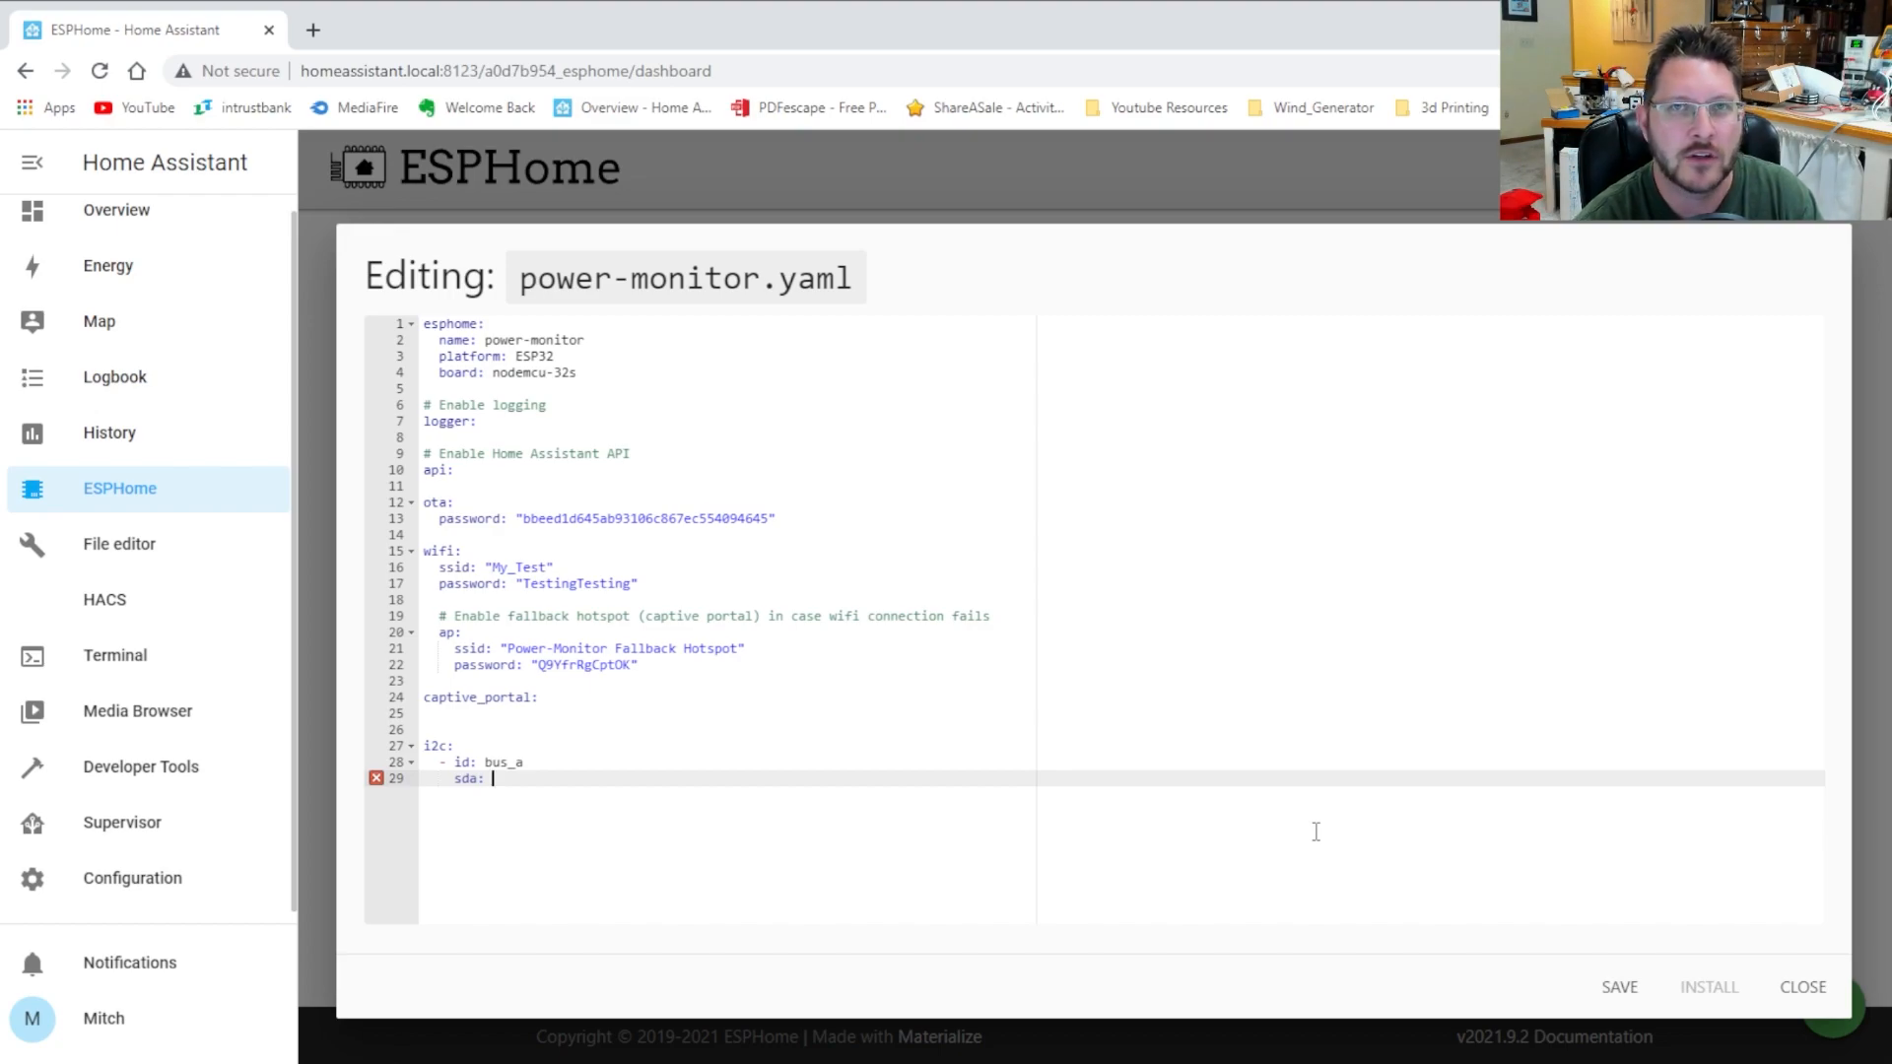
pyautogui.write('21')
pyautogui.press('BackSpace')
pyautogui.press('BackSpace')
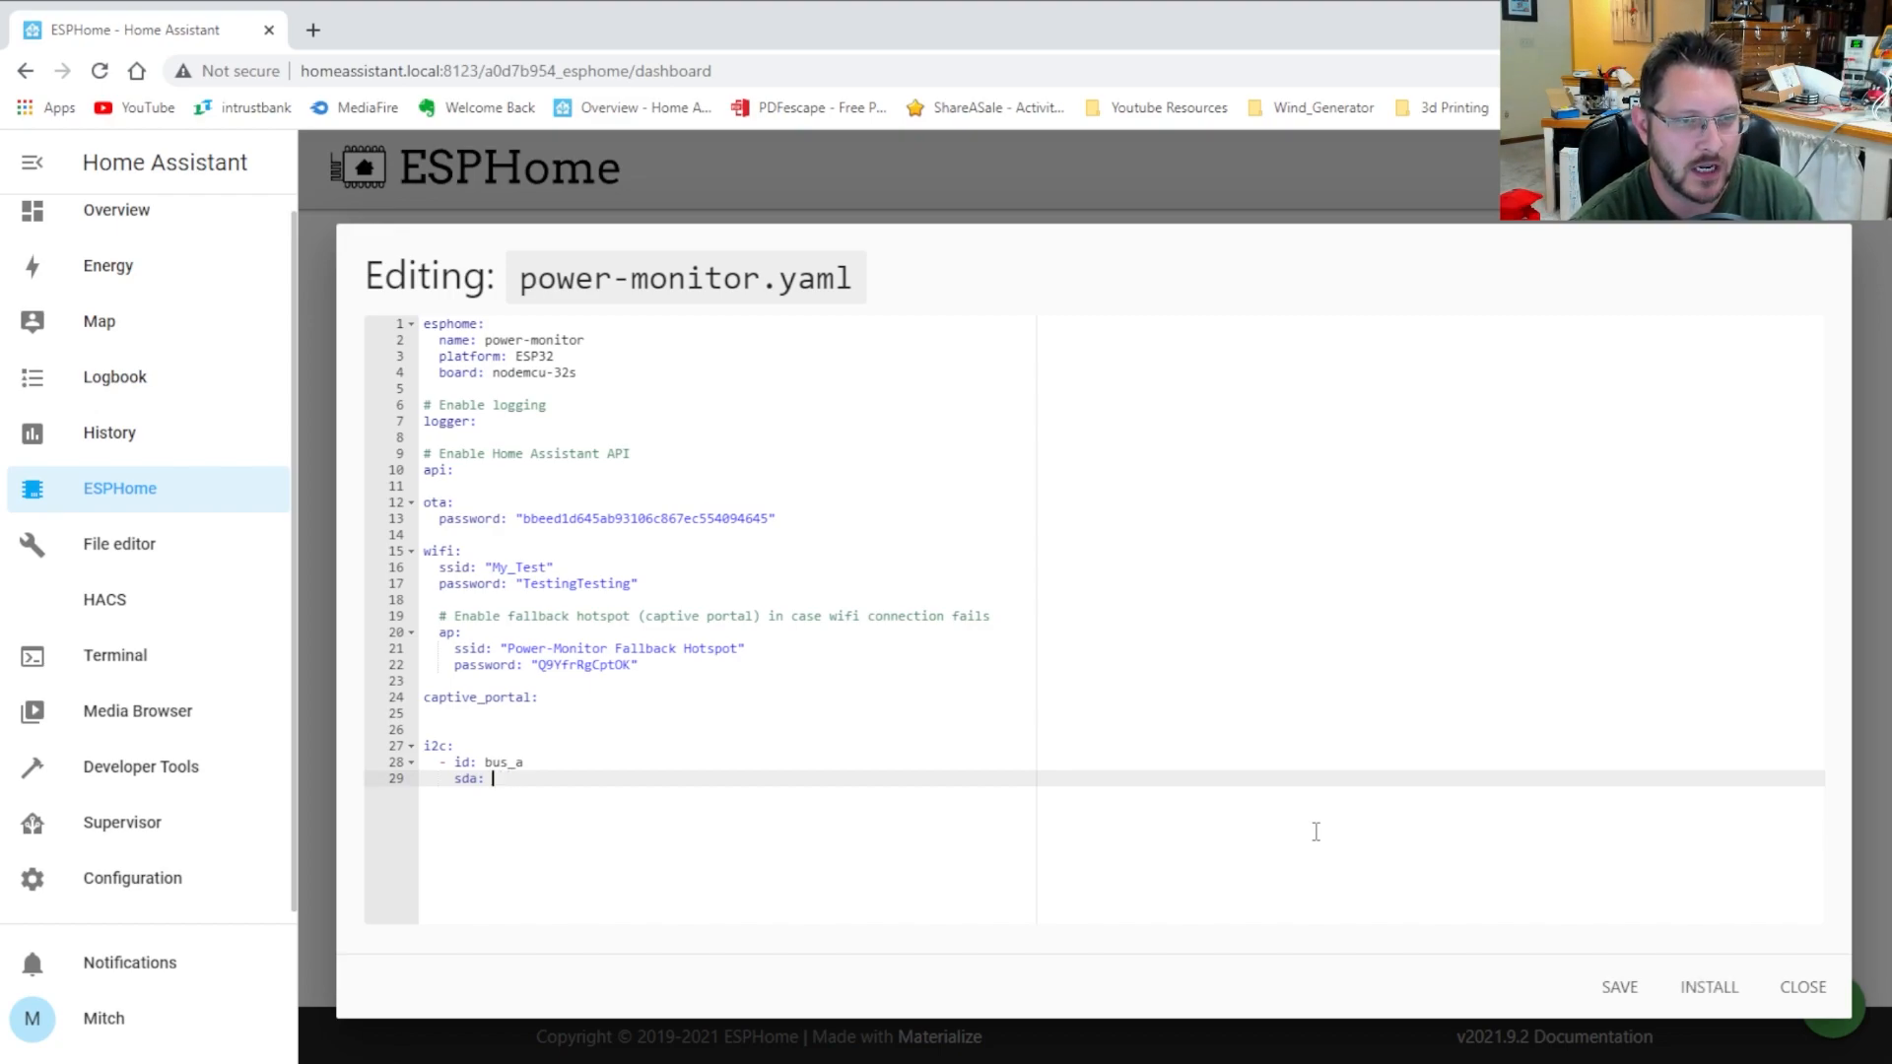
pyautogui.write('21')
pyautogui.press('Return')
pyautogui.write('scl: 22')
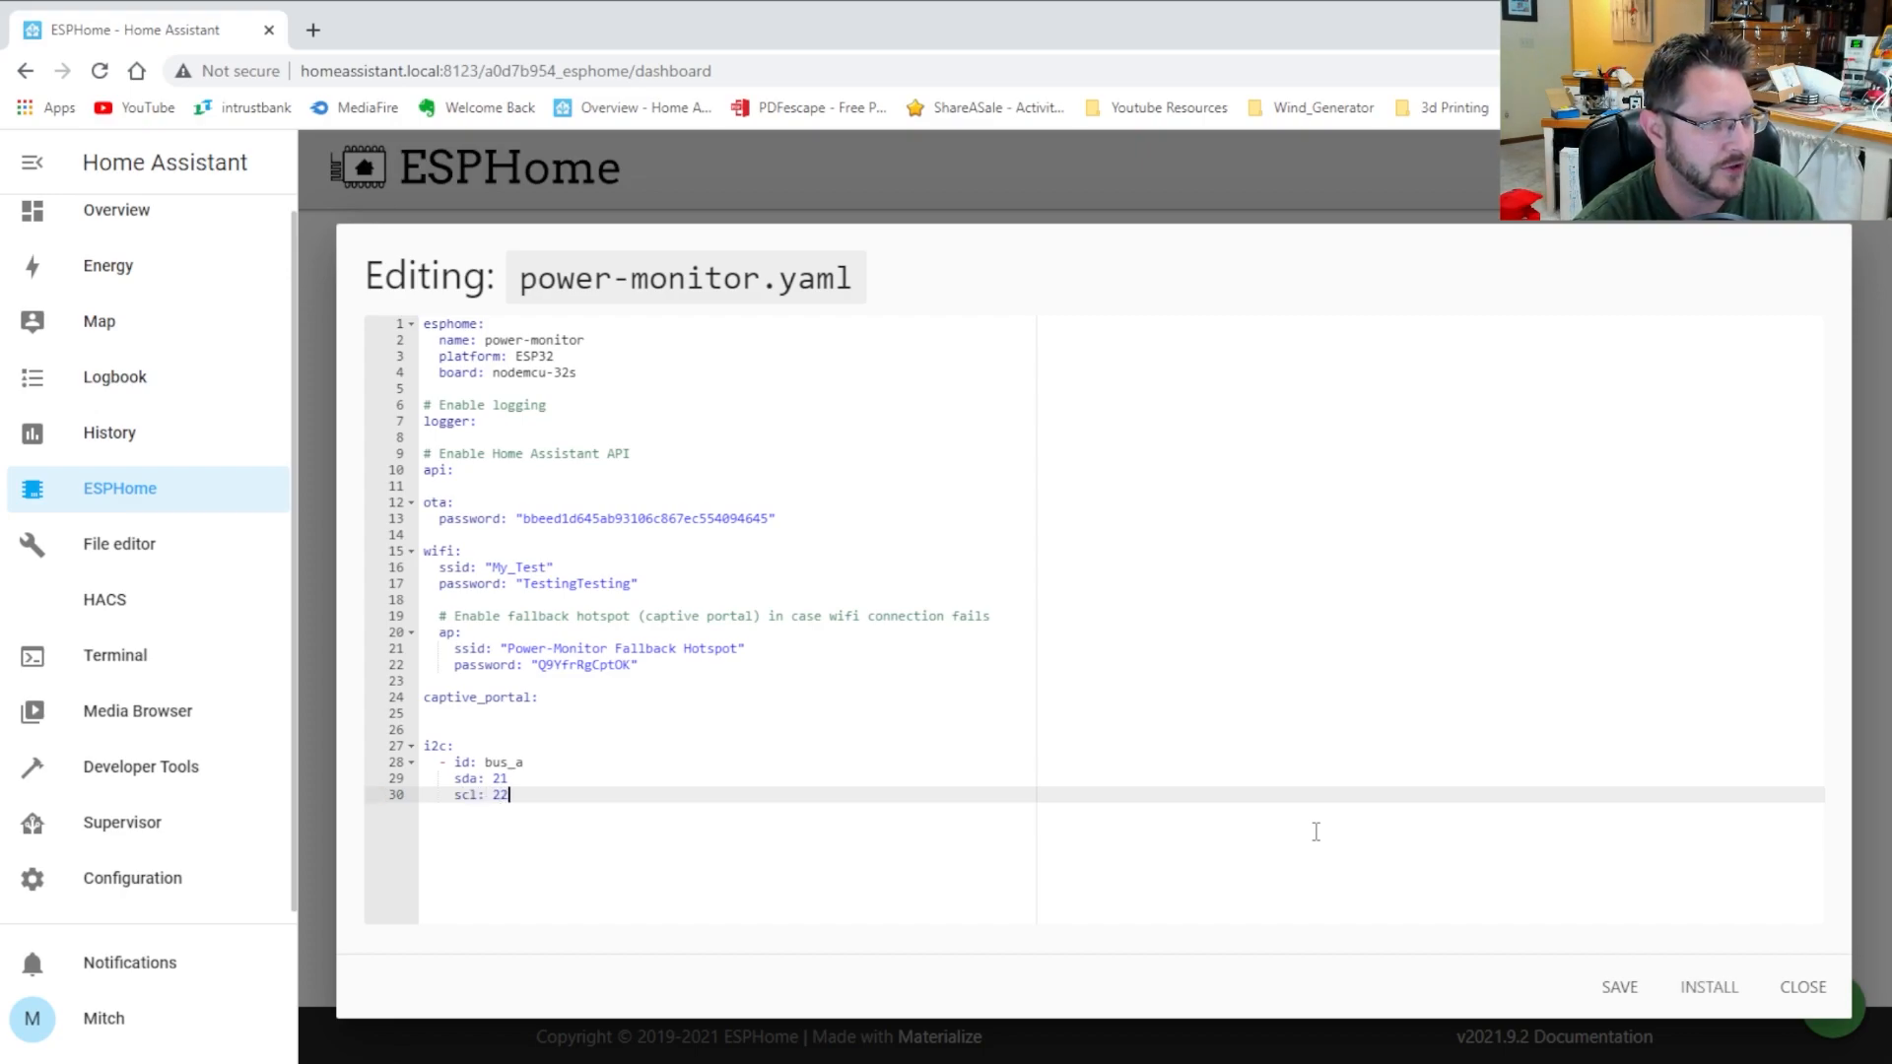
pyautogui.press('Return')
pyautogui.press('Return')
pyautogui.press('Return')
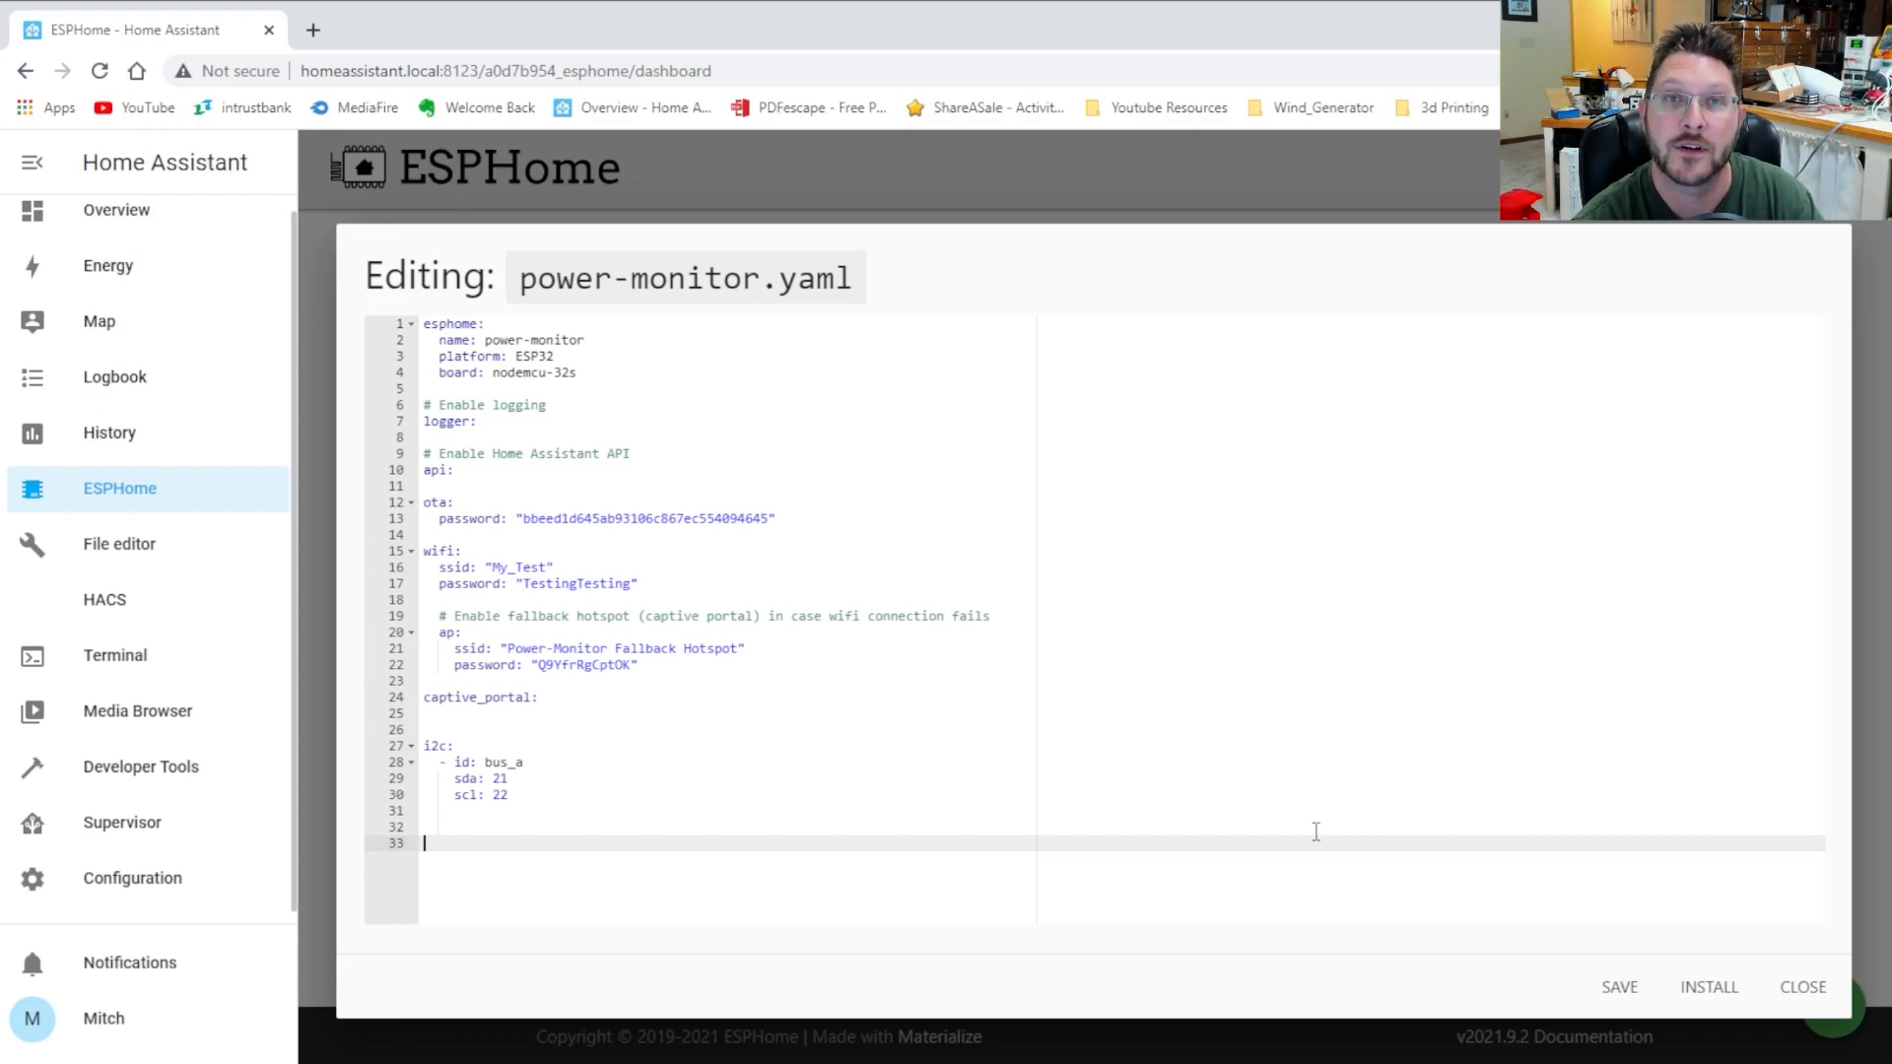
# Write an ads1115: entry with - address: 0x48 and i2c_id: bus_a
pyautogui.write('ads1115:')
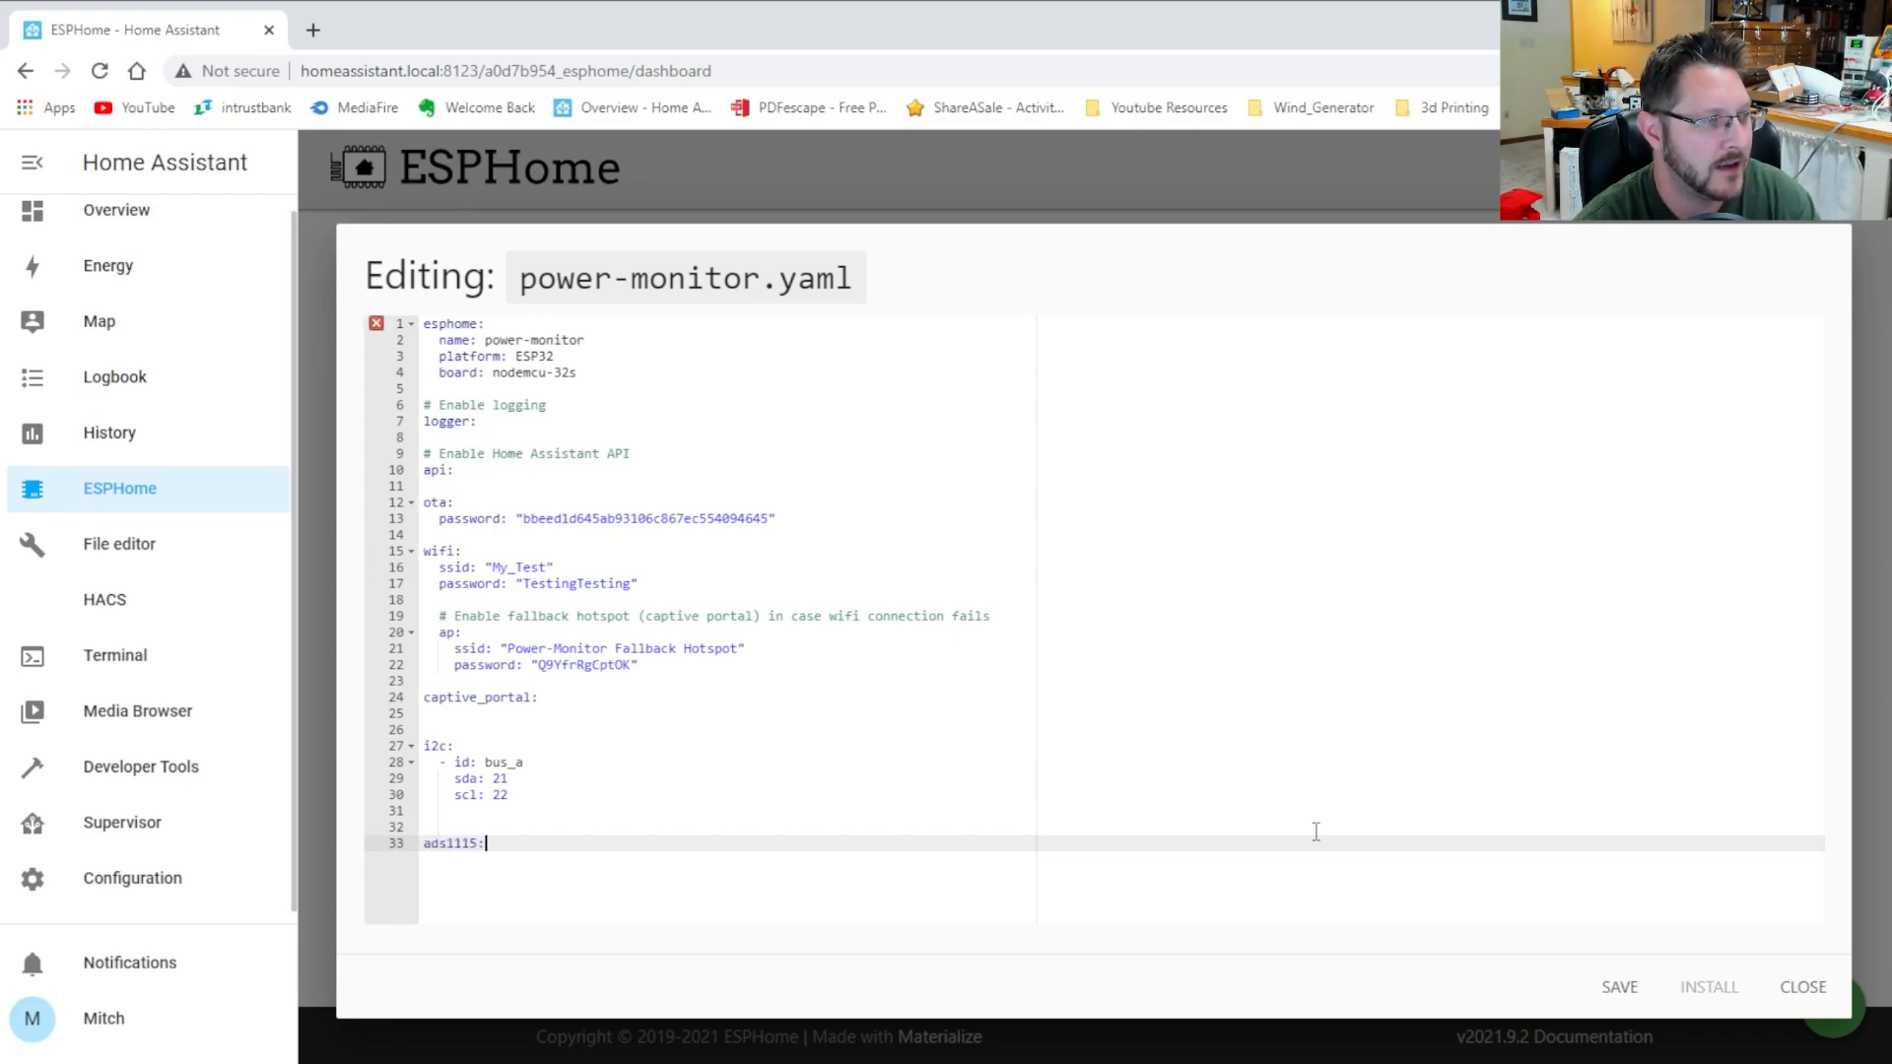
pyautogui.press('Return')
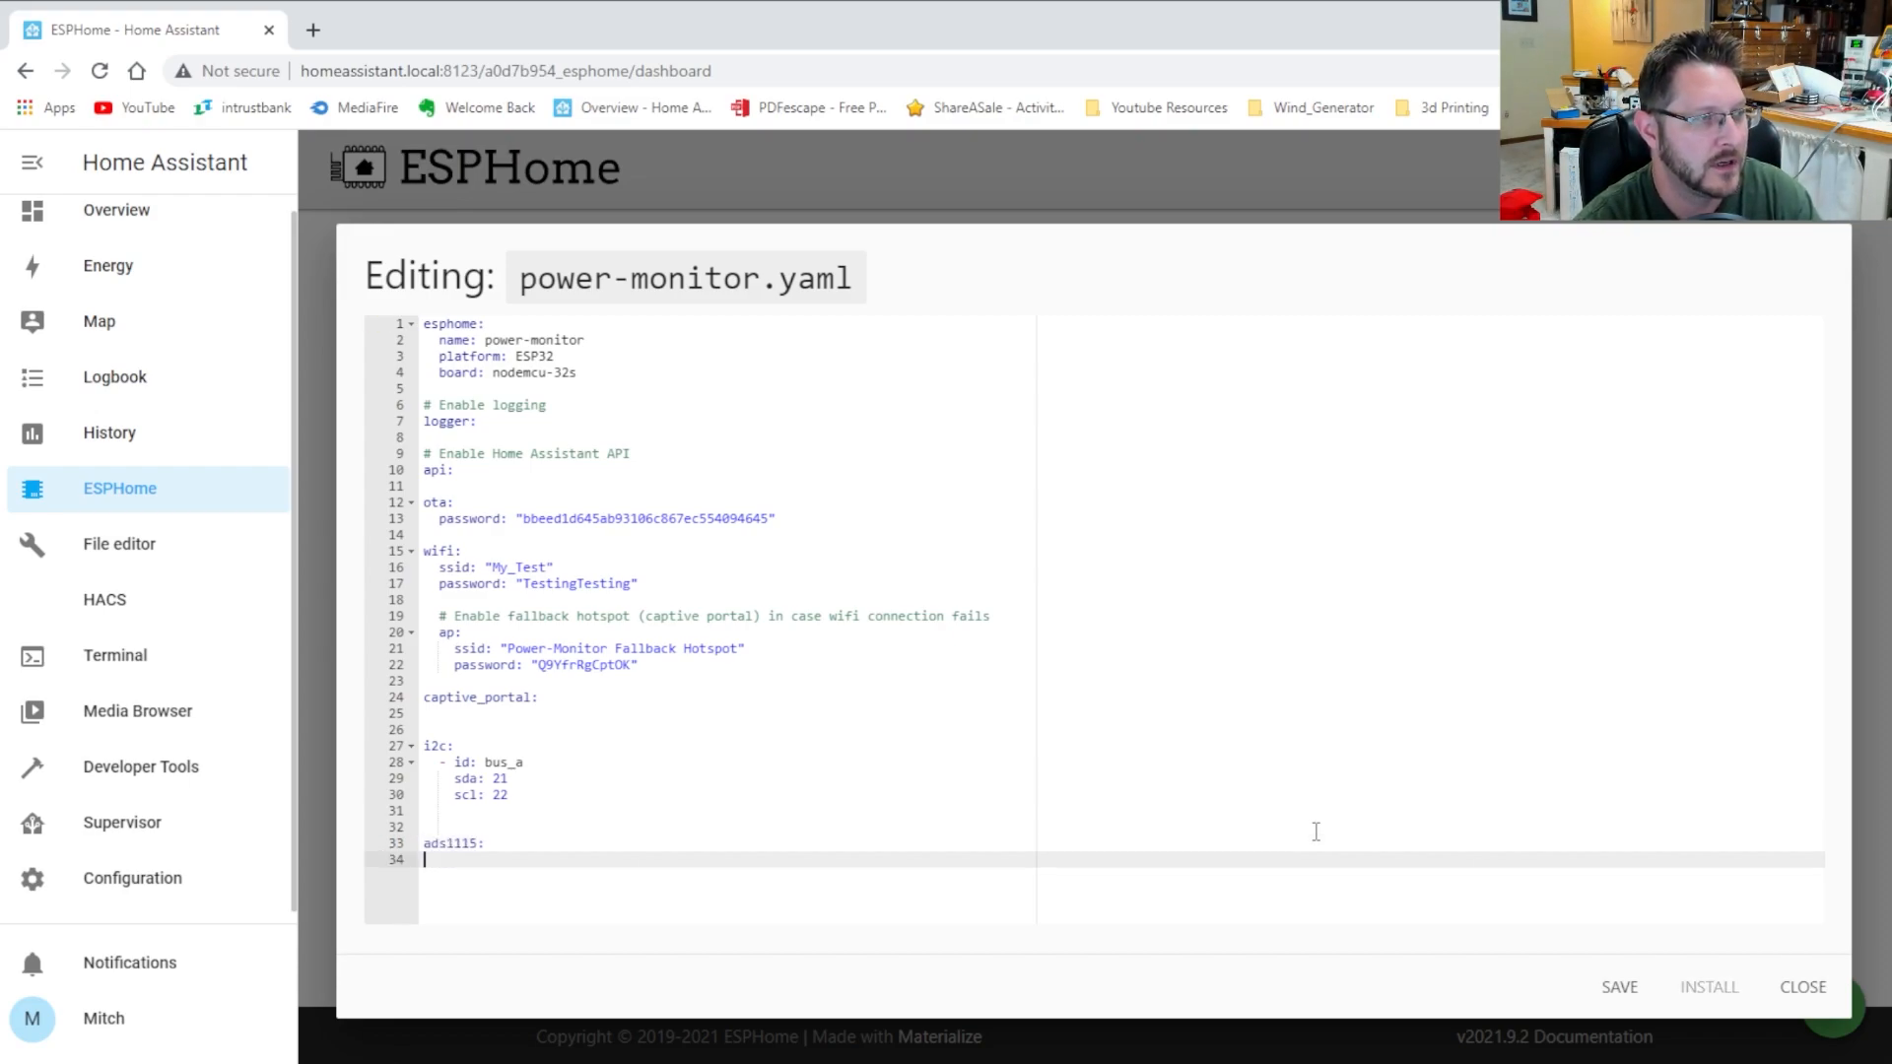
pyautogui.write('-')
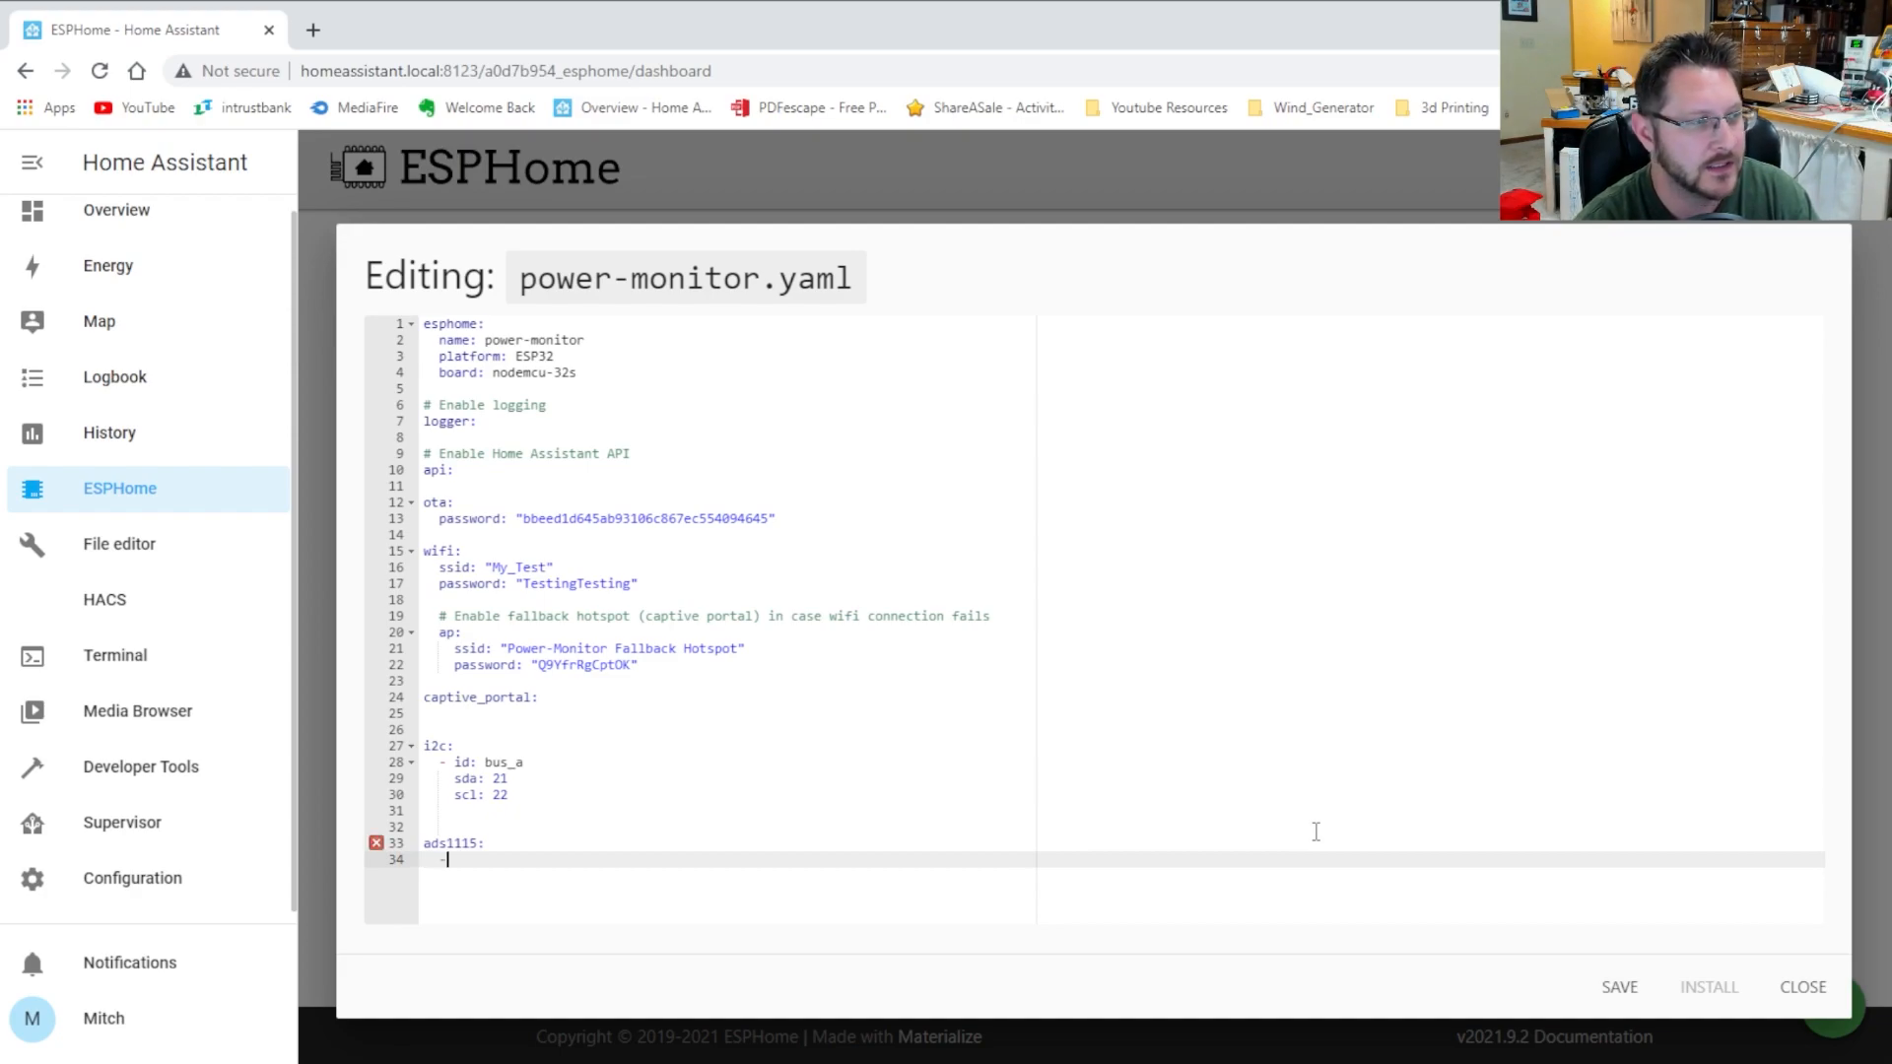
pyautogui.write(' address:')
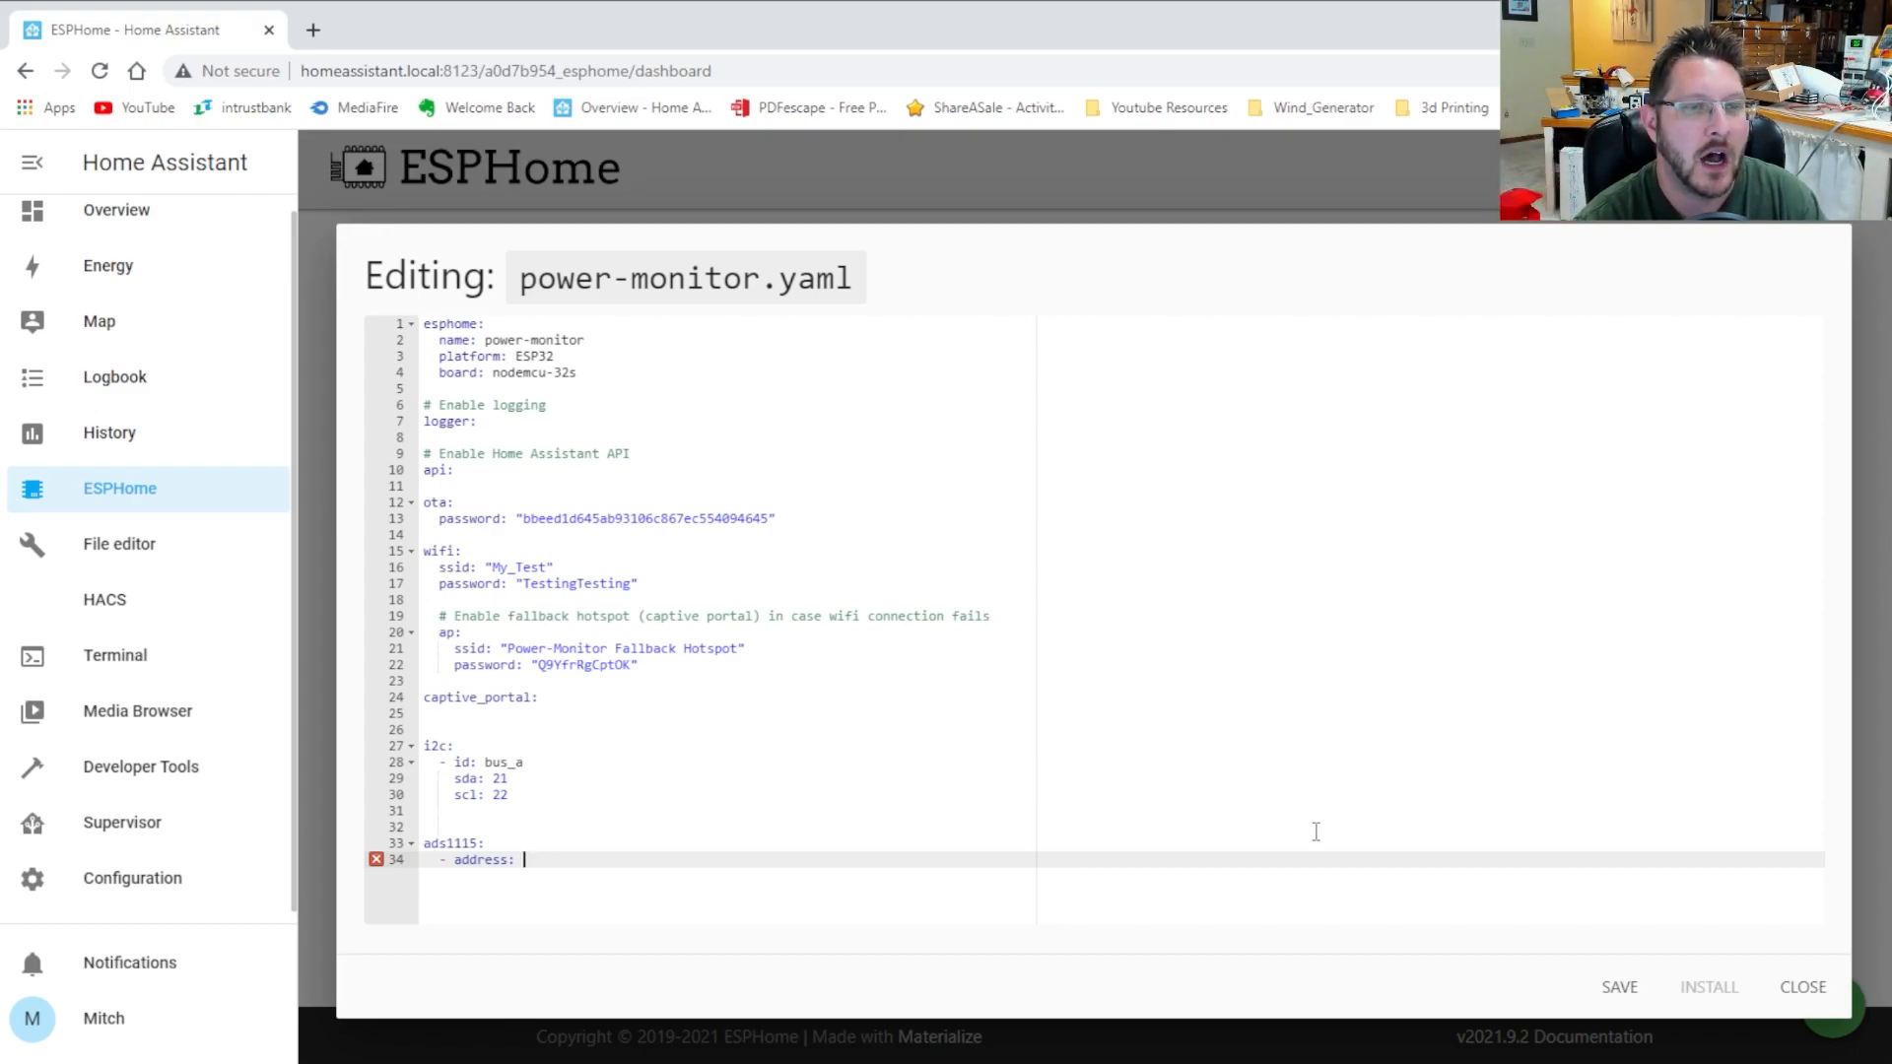
pyautogui.write('0x48')
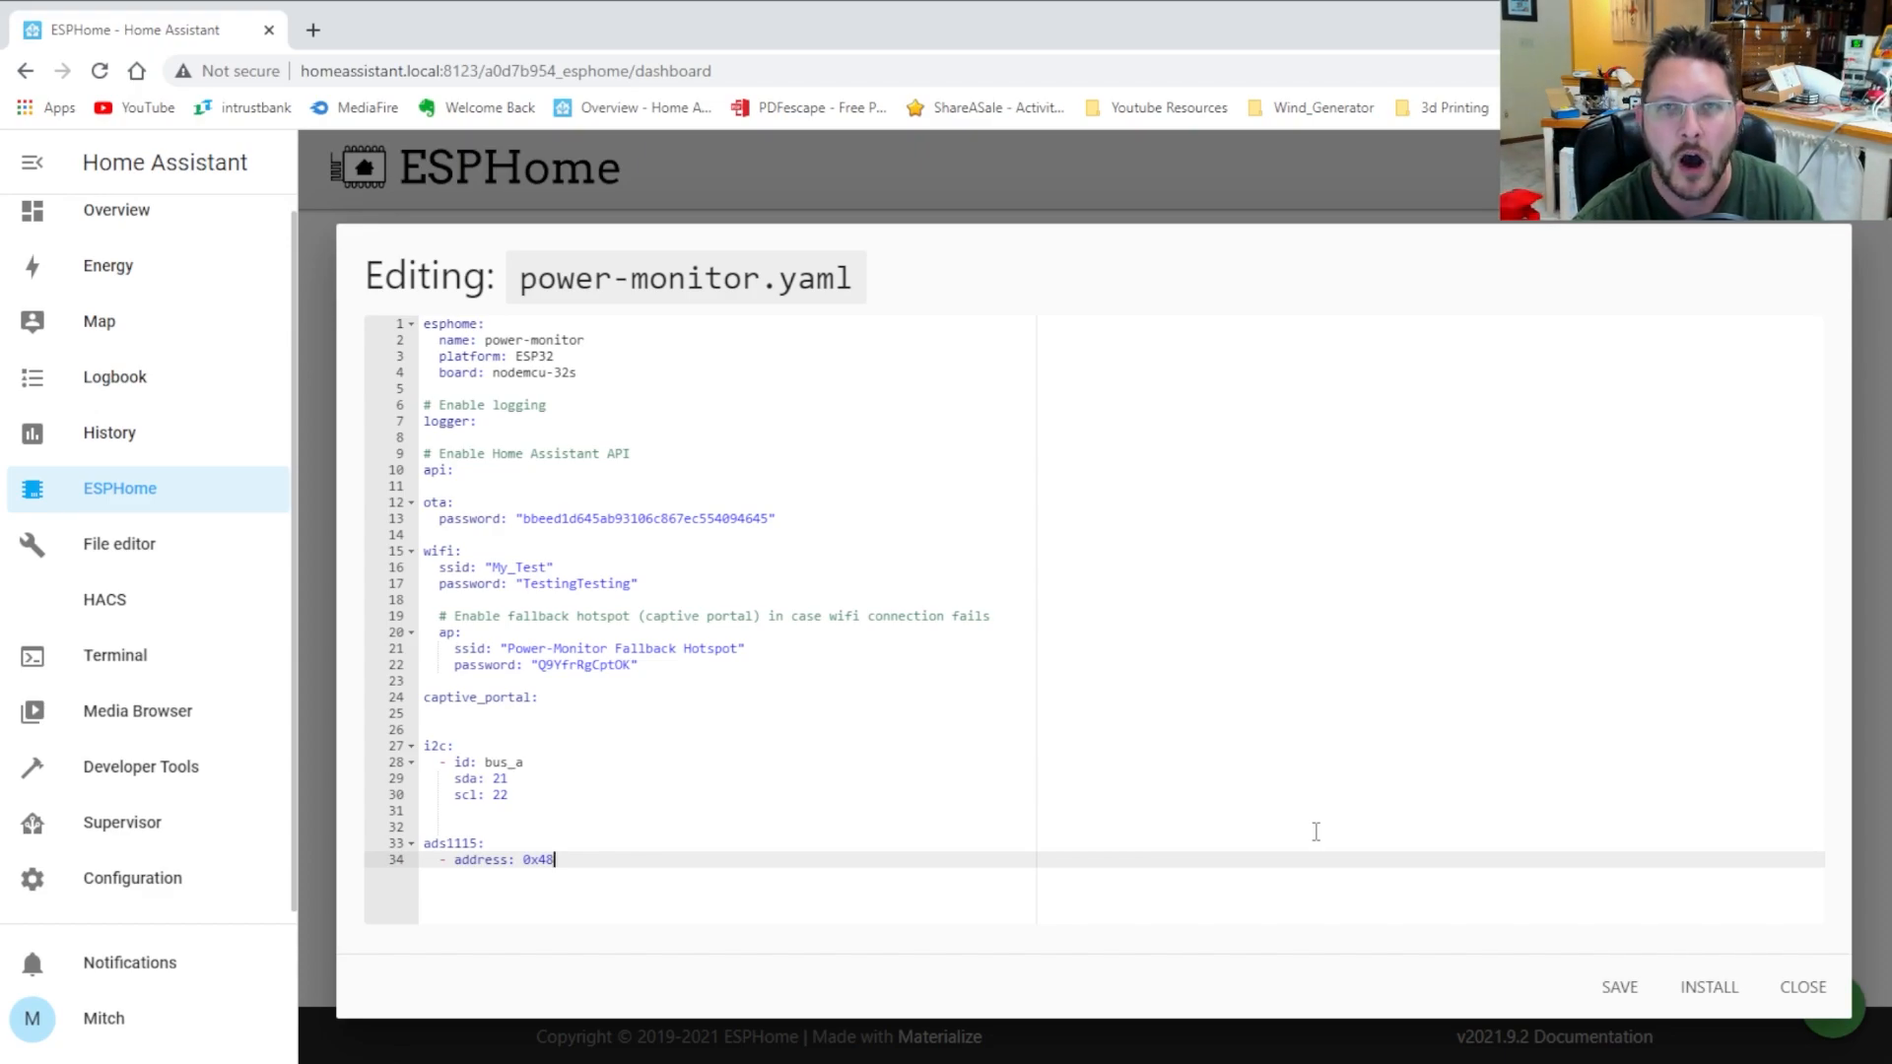
pyautogui.press('Return')
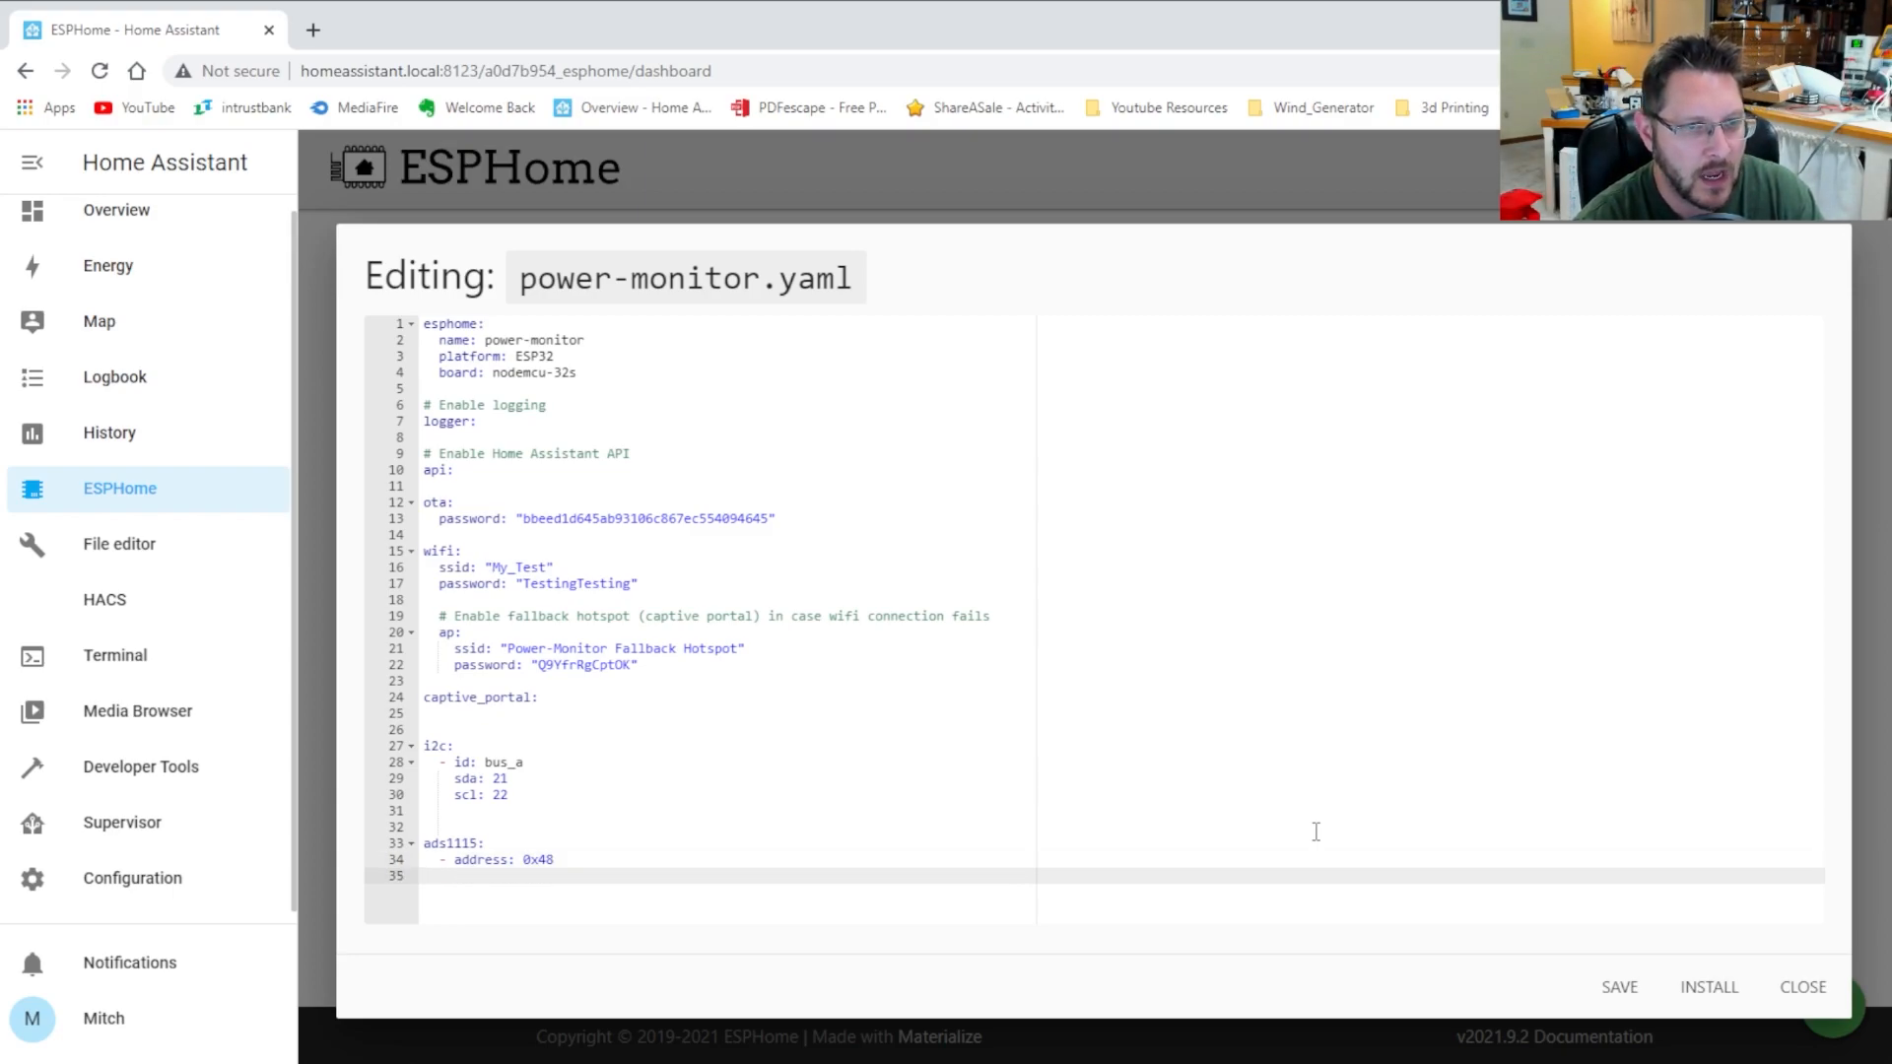
pyautogui.write('i2c_id:')
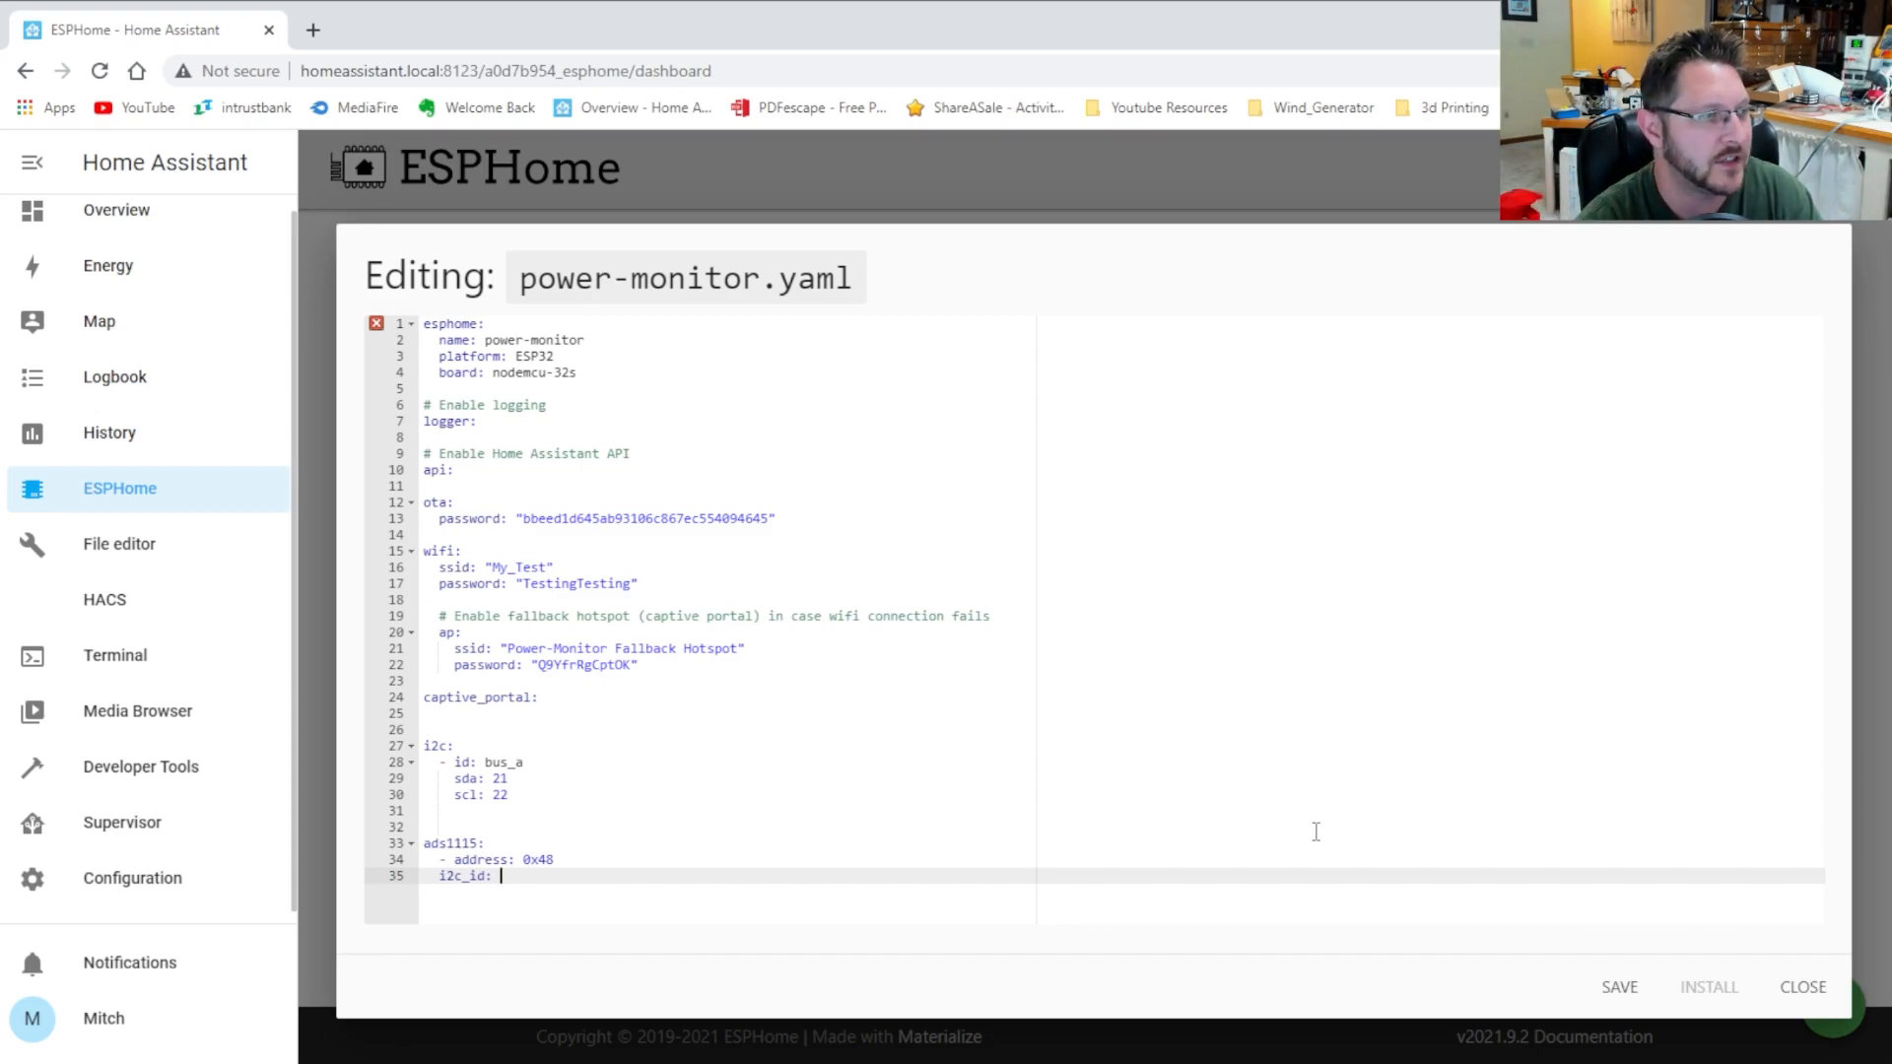
pyautogui.write('bus_a')
pyautogui.press('Return')
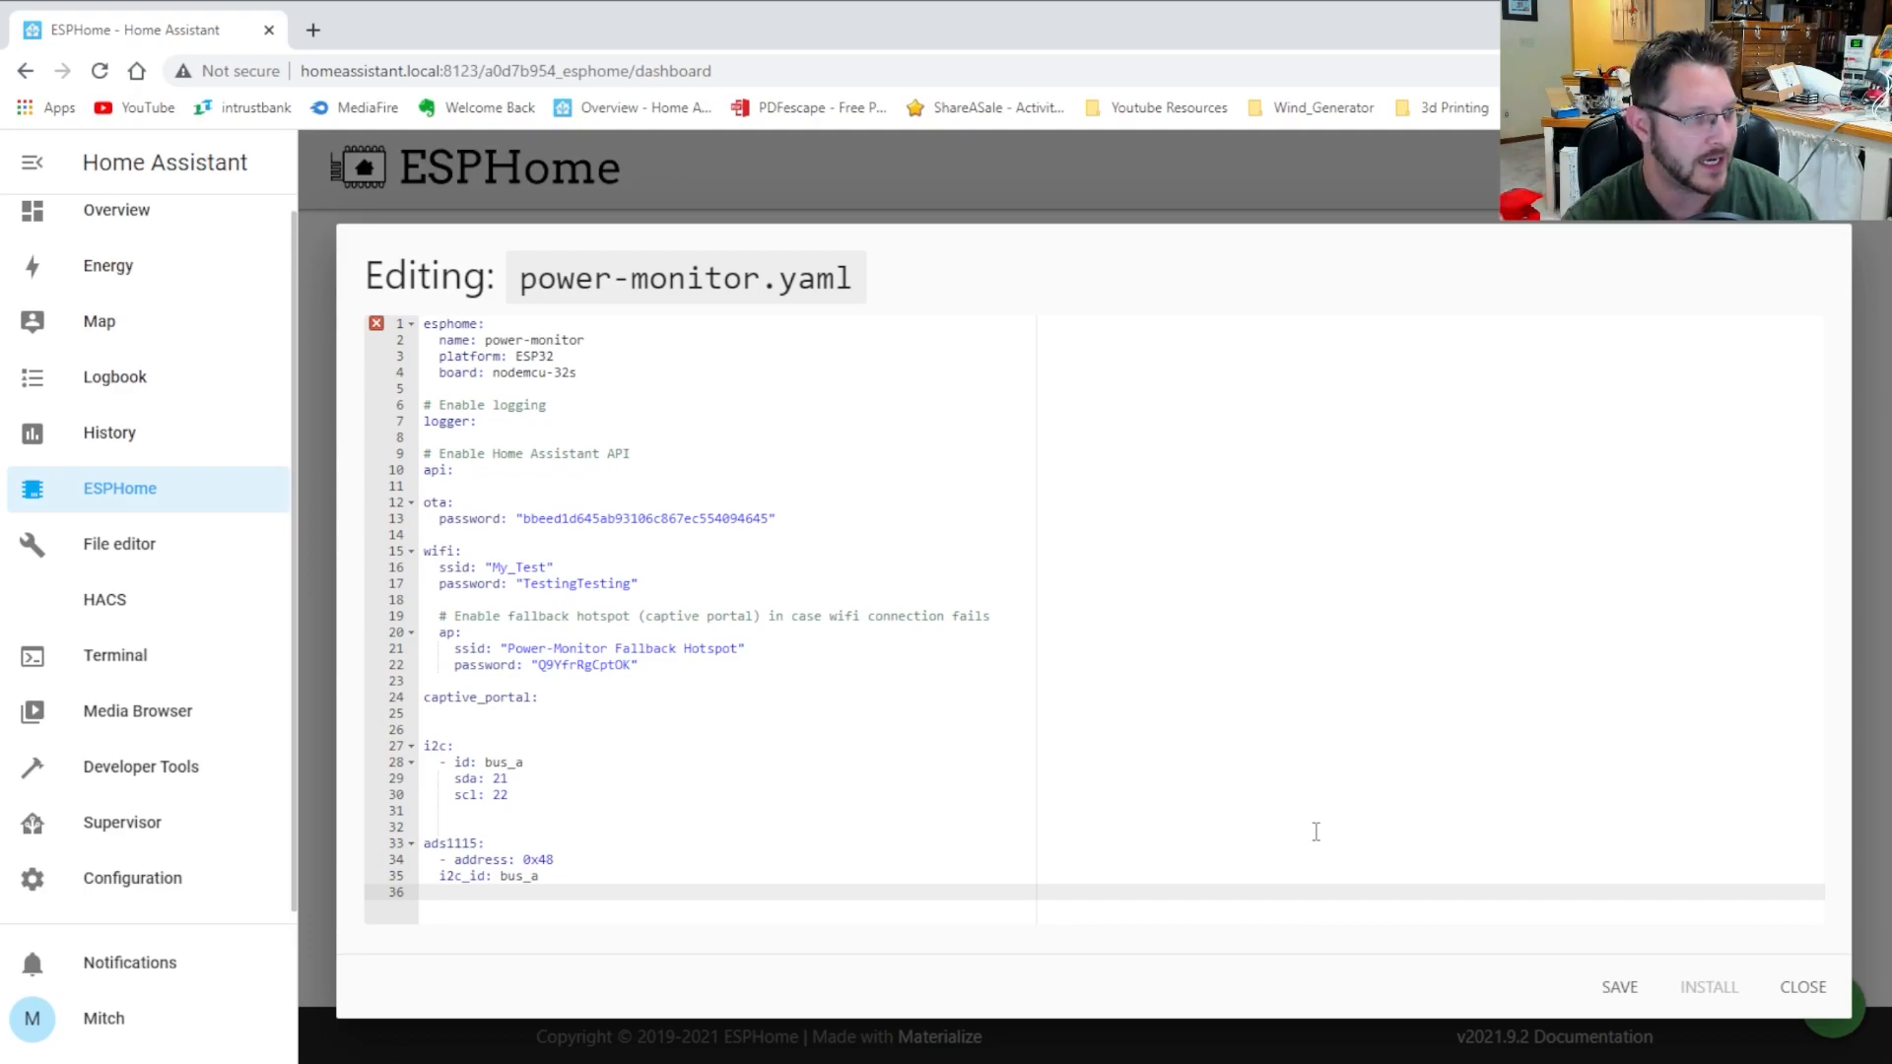
pyautogui.press('Up')
pyautogui.press('Up')
pyautogui.press('Up')
pyautogui.press('Up')
pyautogui.press('Up')
pyautogui.press('Up')
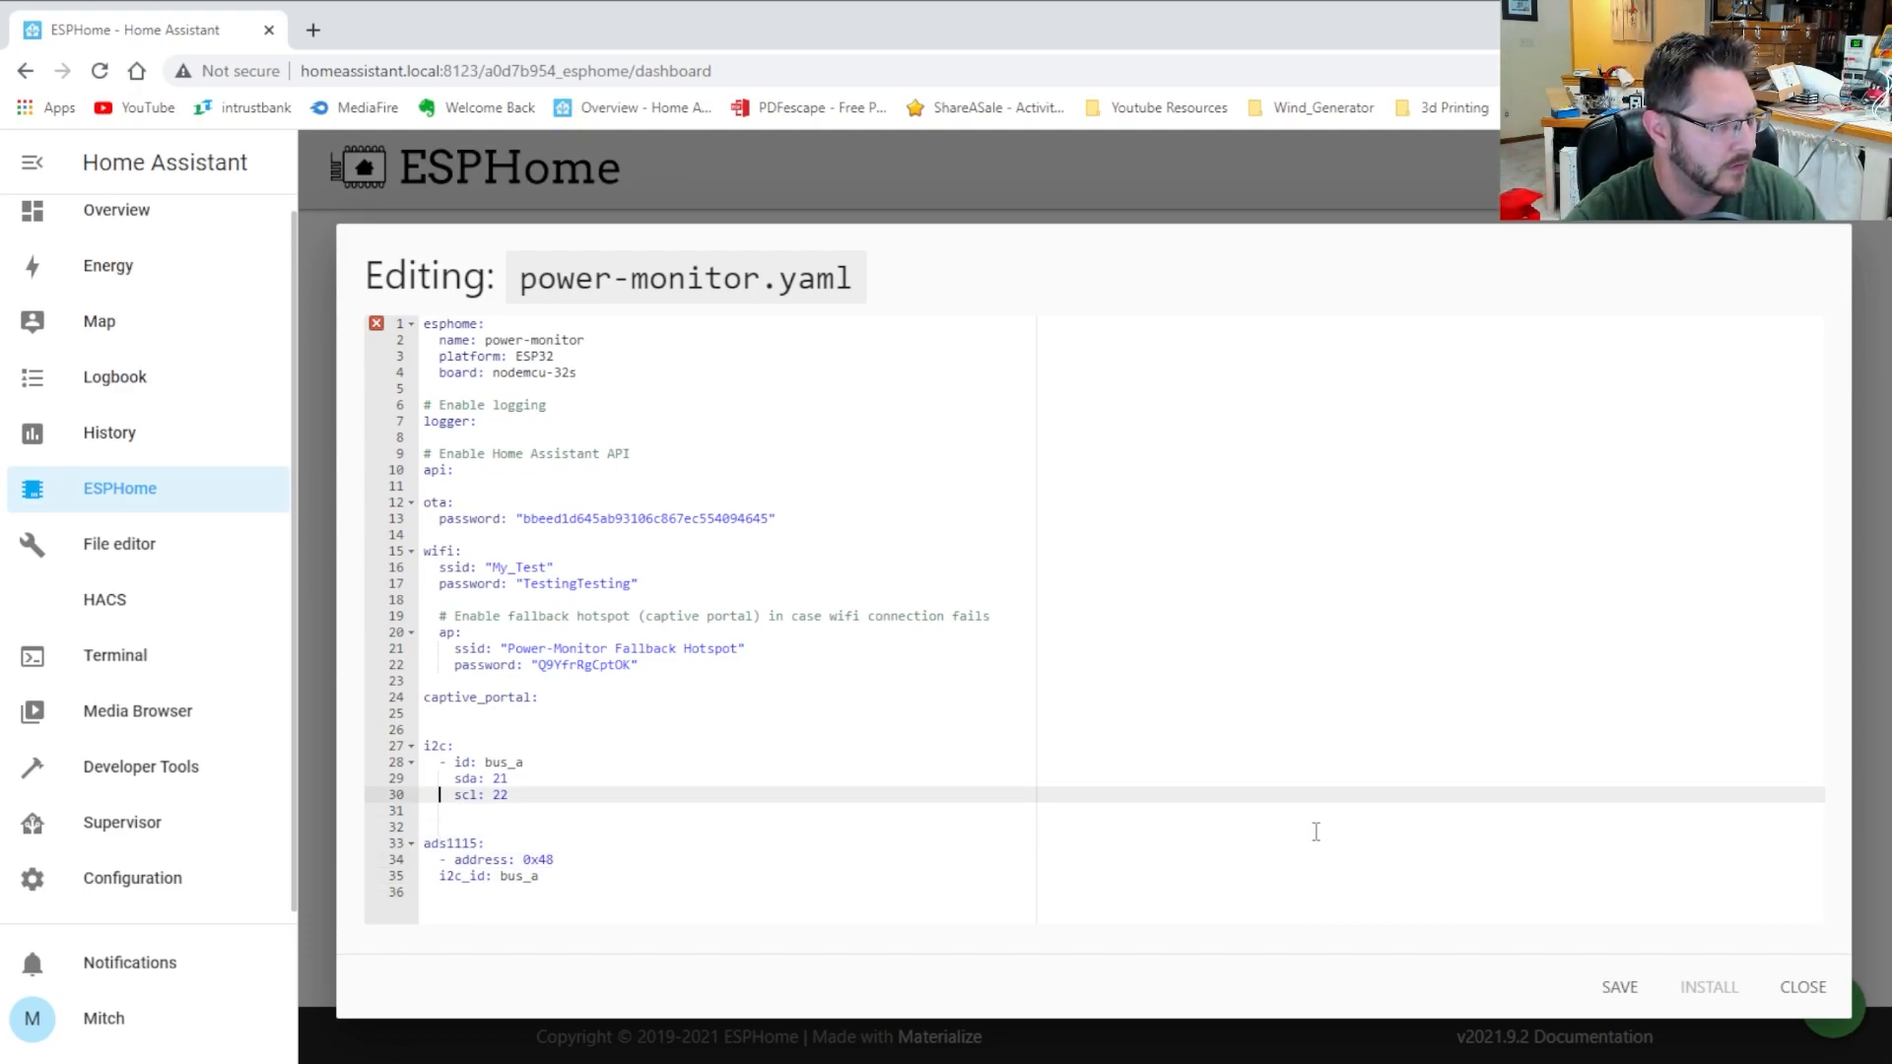
pyautogui.press('Down')
pyautogui.write('id: bus_b')
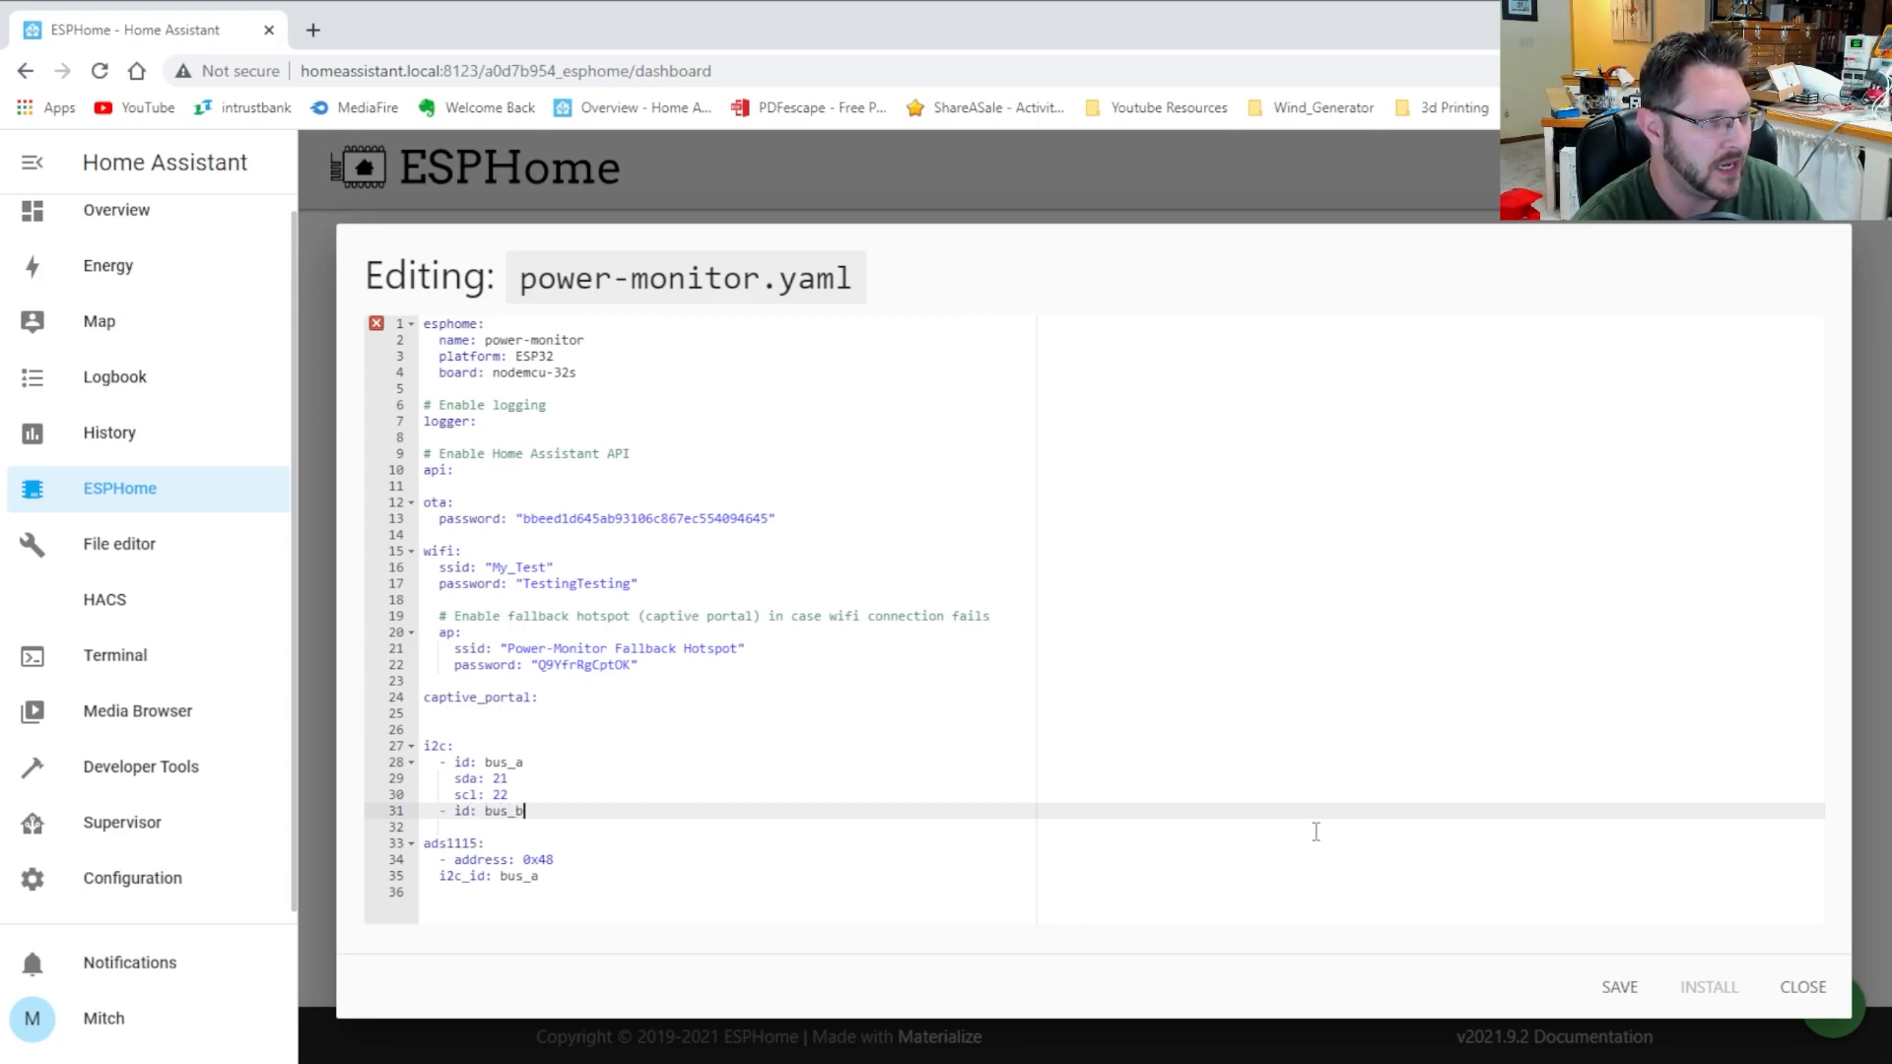
pyautogui.press('Return')
pyautogui.write('sda:')
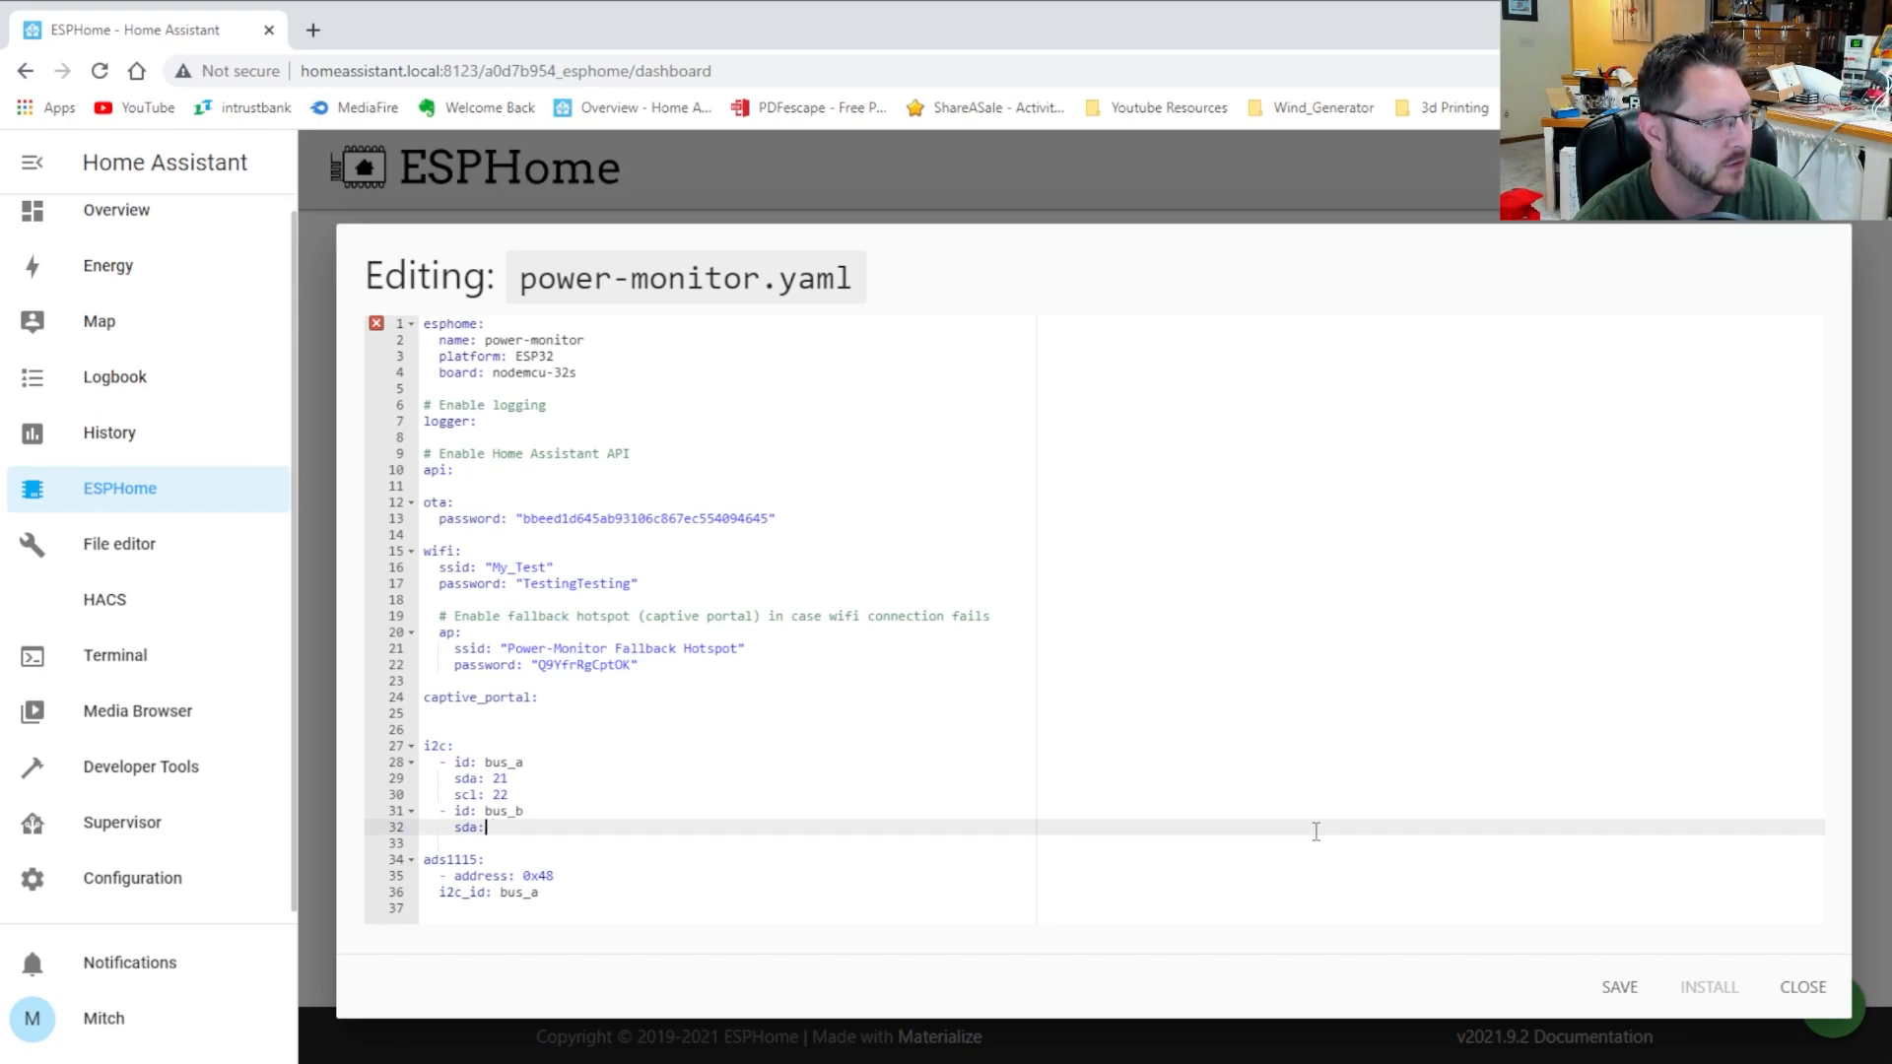
pyautogui.press('BackSpace')
pyautogui.press('BackSpace')
pyautogui.press('BackSpace')
pyautogui.press('BackSpace')
pyautogui.press('BackSpace')
pyautogui.press('BackSpace')
pyautogui.press('BackSpace')
pyautogui.press('BackSpace')
pyautogui.press('BackSpace')
pyautogui.press('BackSpace')
pyautogui.press('BackSpace')
pyautogui.press('BackSpace')
pyautogui.press('BackSpace')
pyautogui.press('BackSpace')
pyautogui.press('BackSpace')
pyautogui.press('BackSpace')
pyautogui.press('BackSpace')
pyautogui.press('BackSpace')
pyautogui.press('BackSpace')
pyautogui.press('BackSpace')
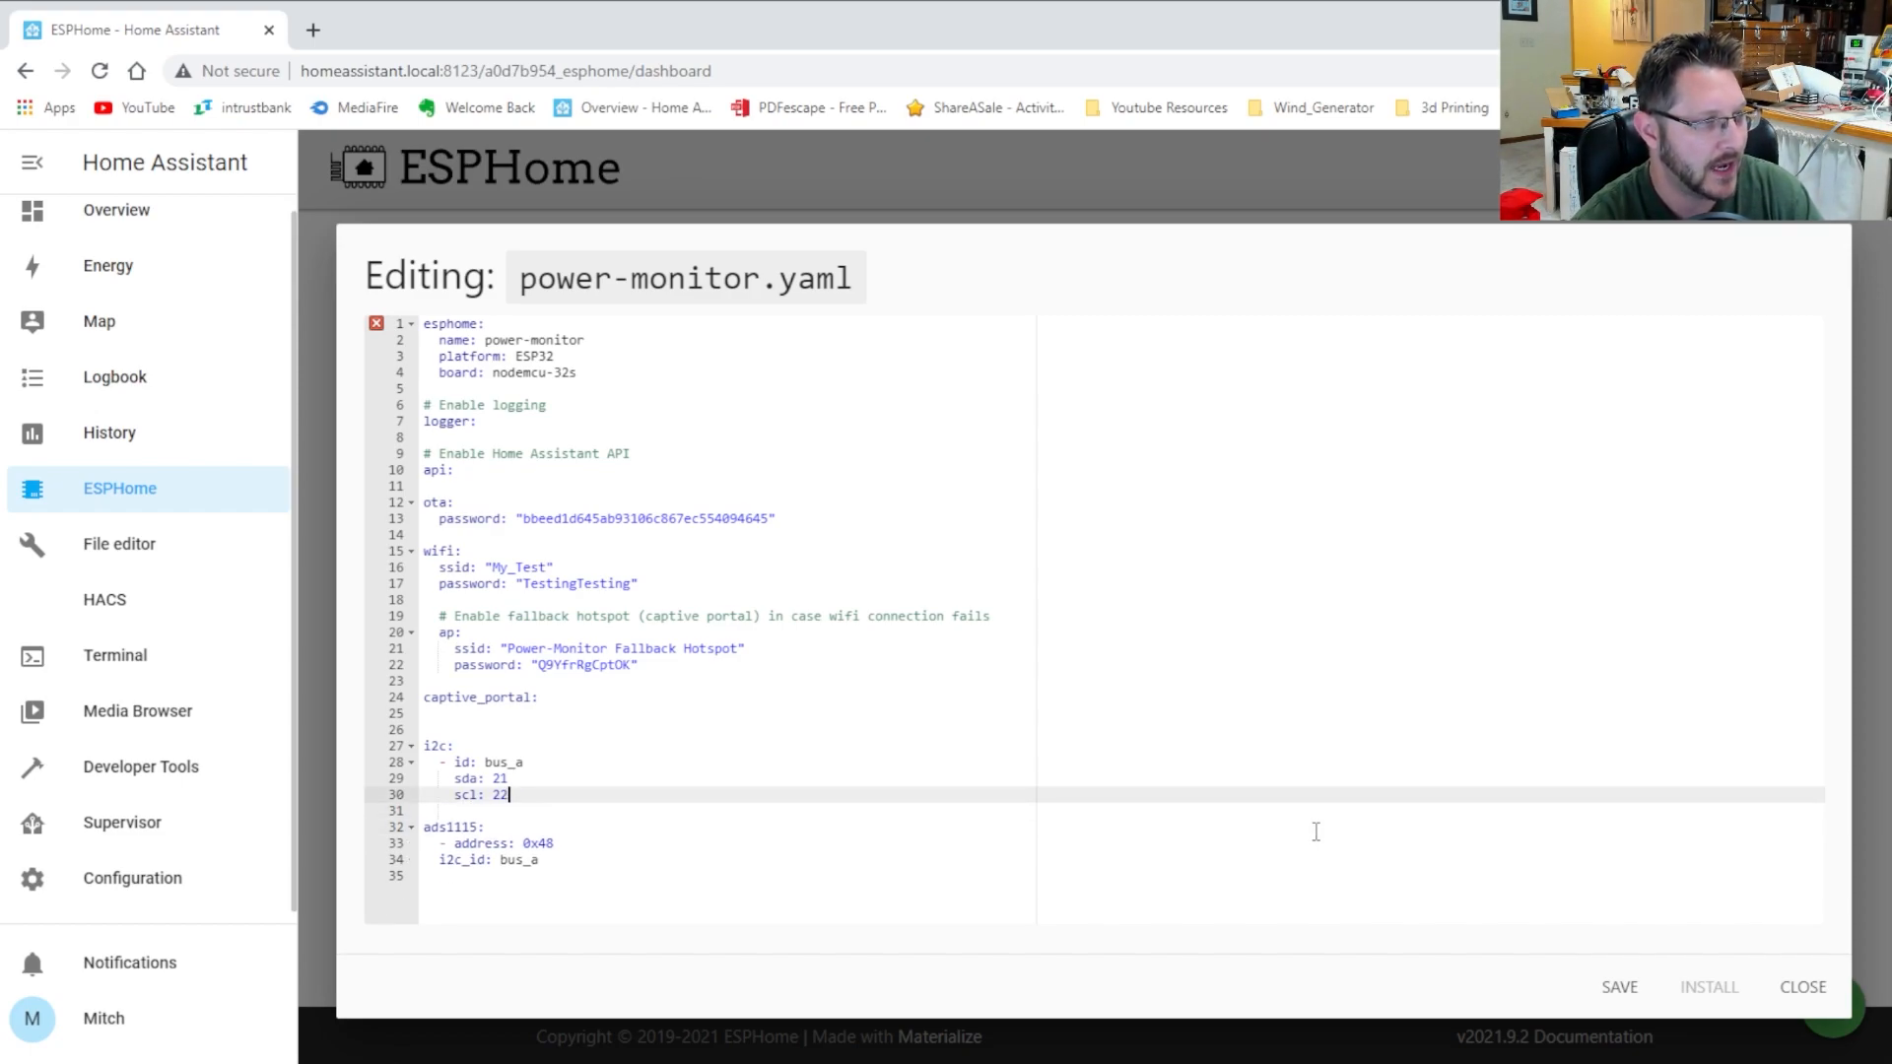
pyautogui.press('Down')
pyautogui.press('Down')
pyautogui.press('Down')
pyautogui.press('Down')
pyautogui.press('End')
pyautogui.press('Return')
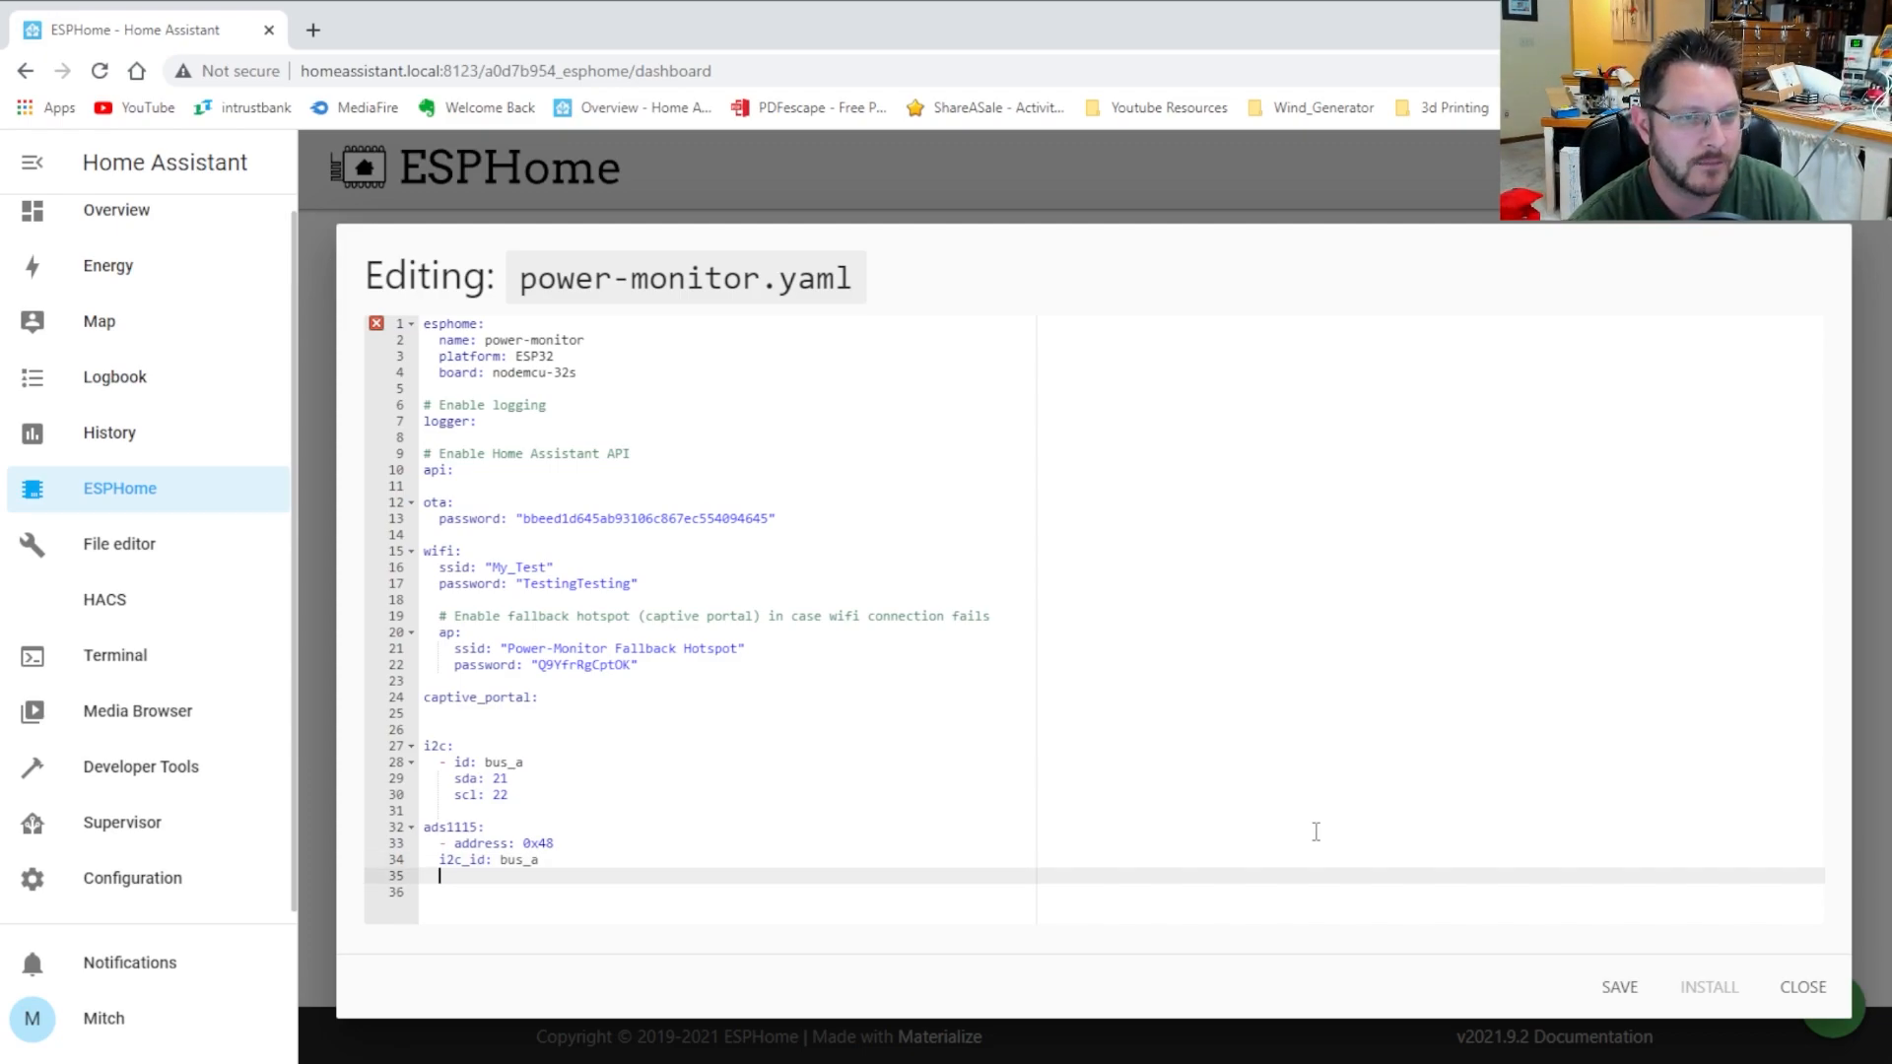
# Add id: adc0 and continuous_mode: on to the ads1115 block
pyautogui.write('id: adc0')
pyautogui.press('Return')
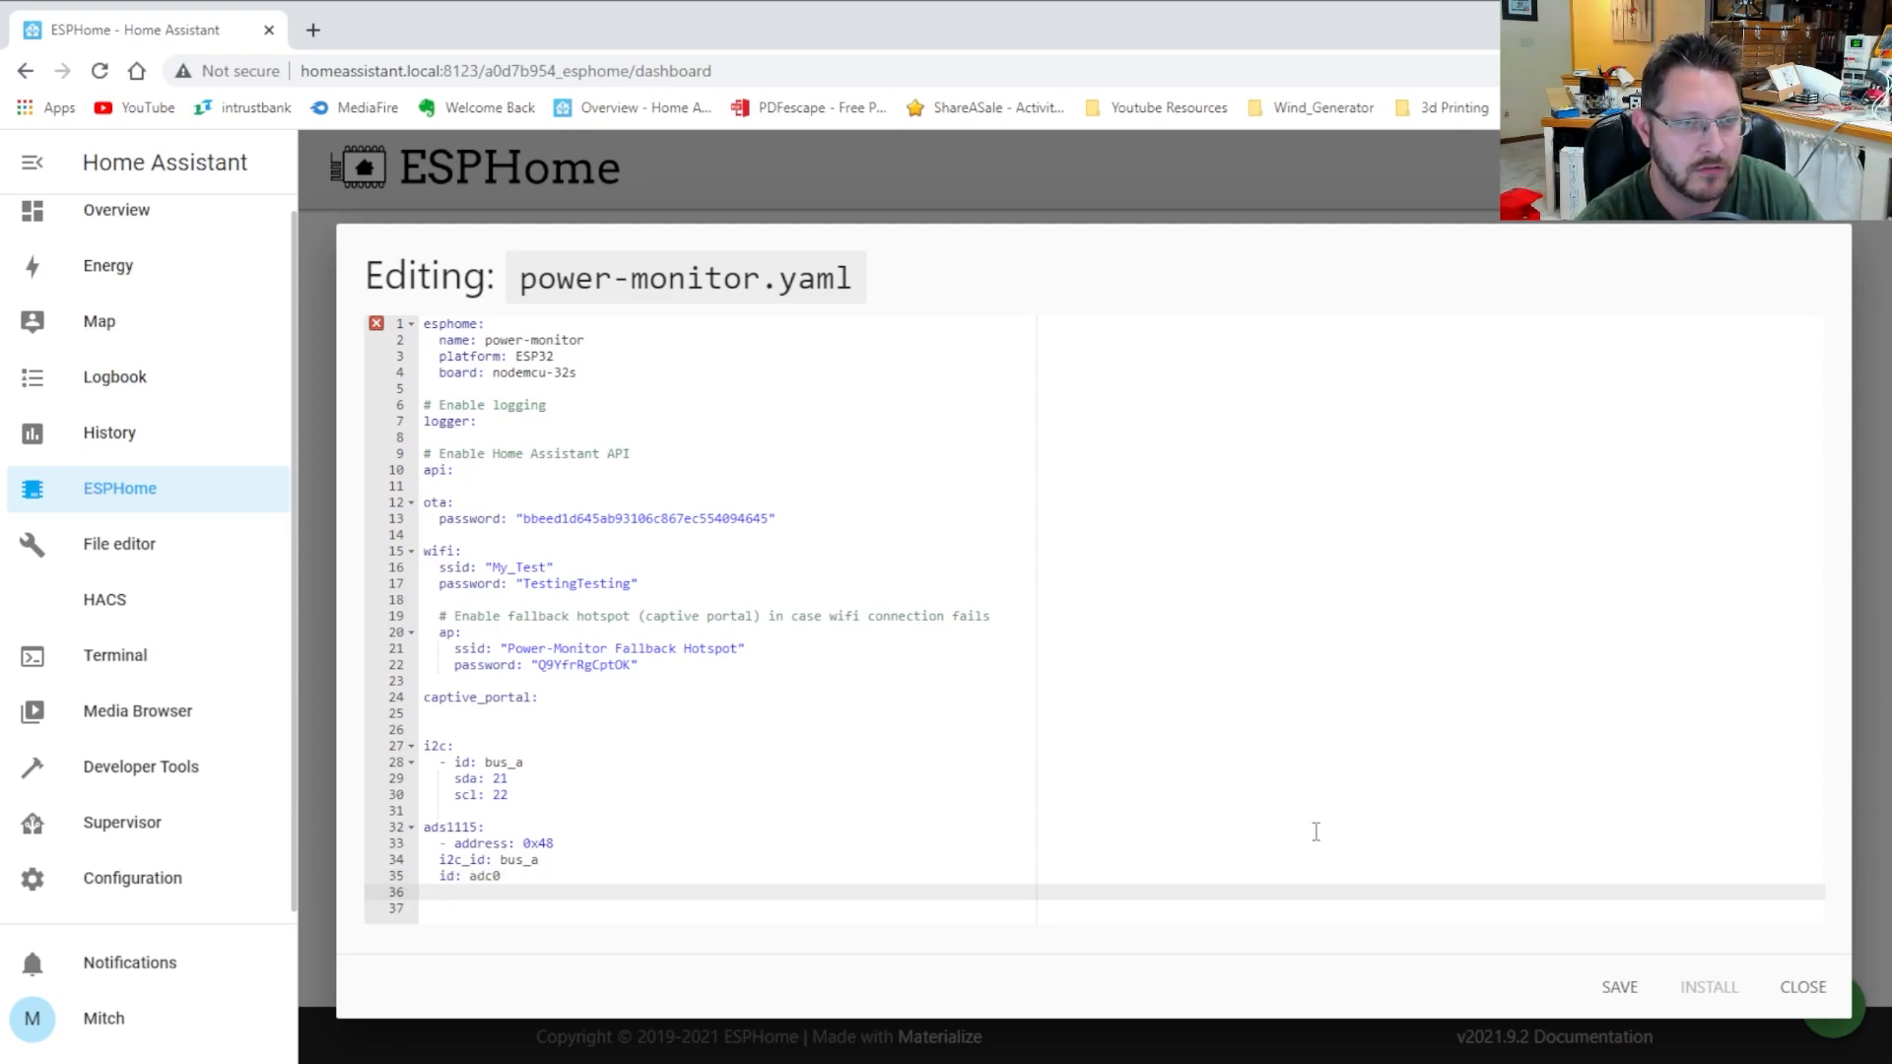
pyautogui.write('continus')
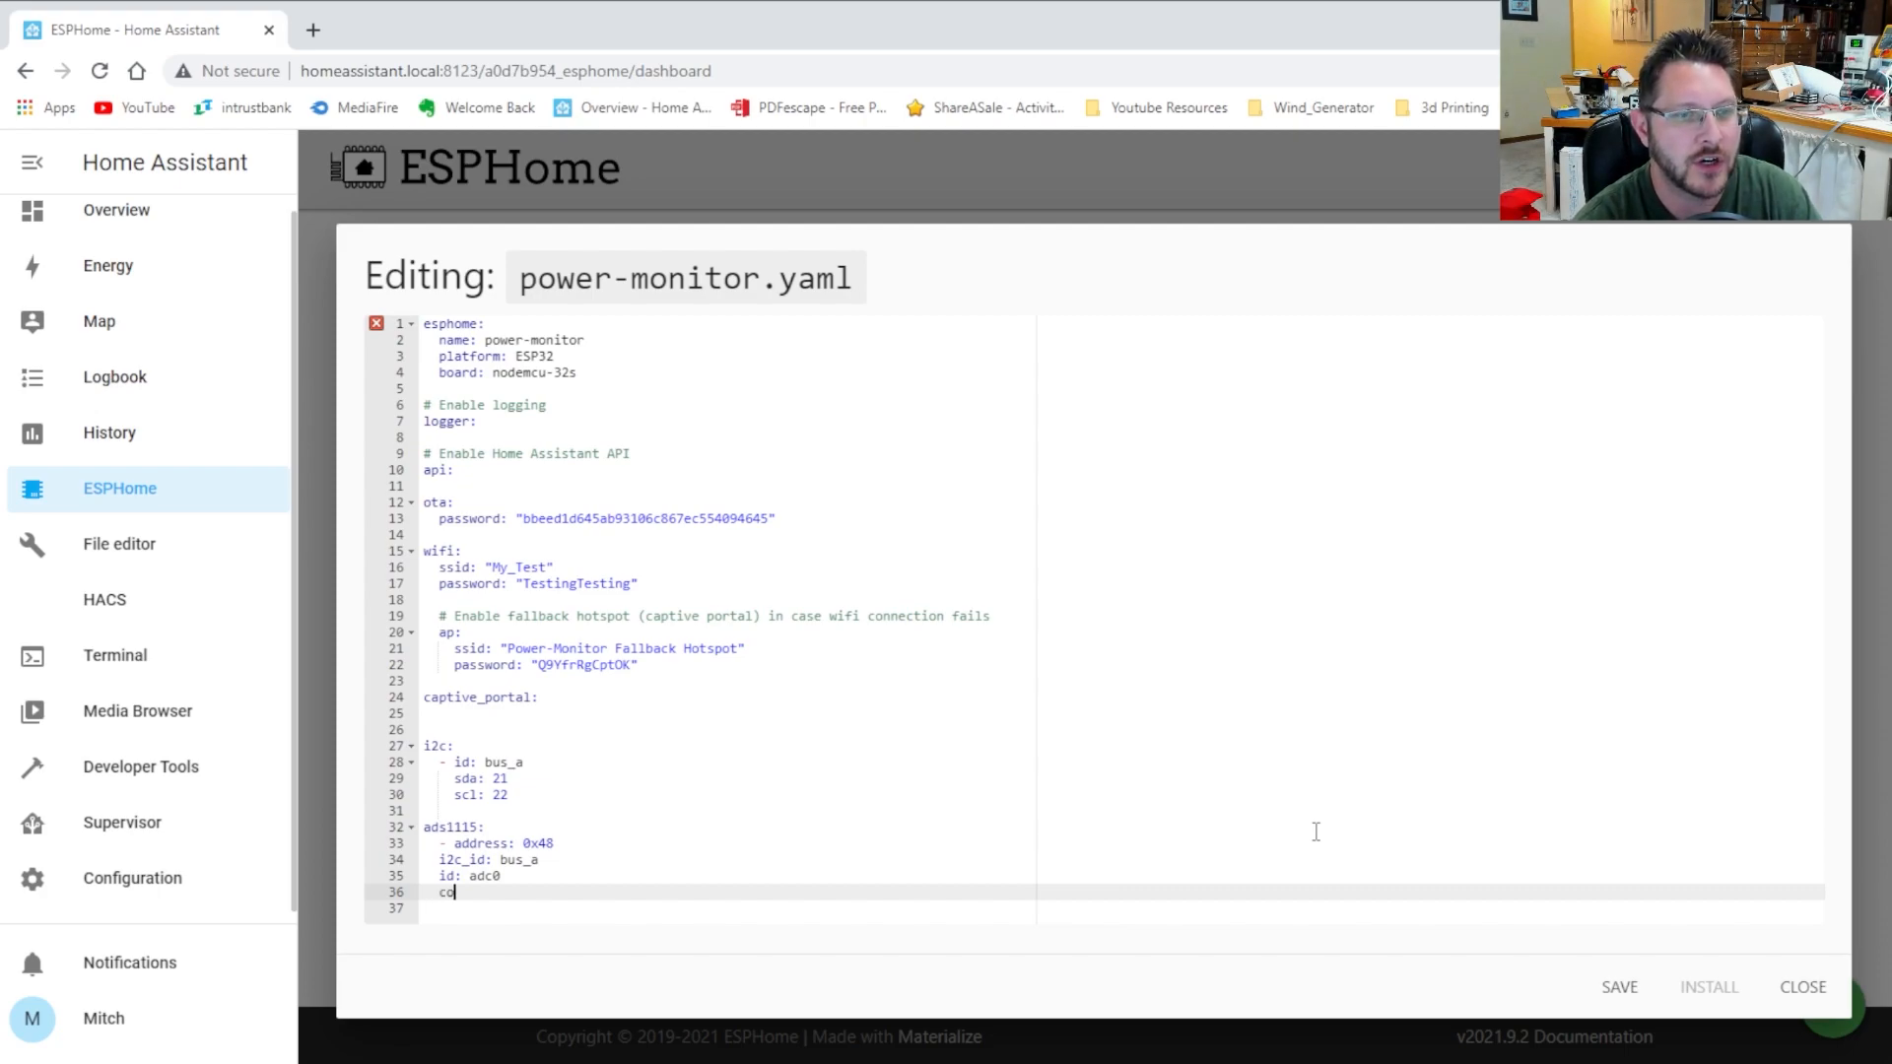
pyautogui.press('BackSpace')
pyautogui.press('BackSpace')
pyautogui.press('BackSpace')
pyautogui.press('BackSpace')
pyautogui.press('BackSpace')
pyautogui.press('BackSpace')
pyautogui.press('BackSpace')
pyautogui.press('BackSpace')
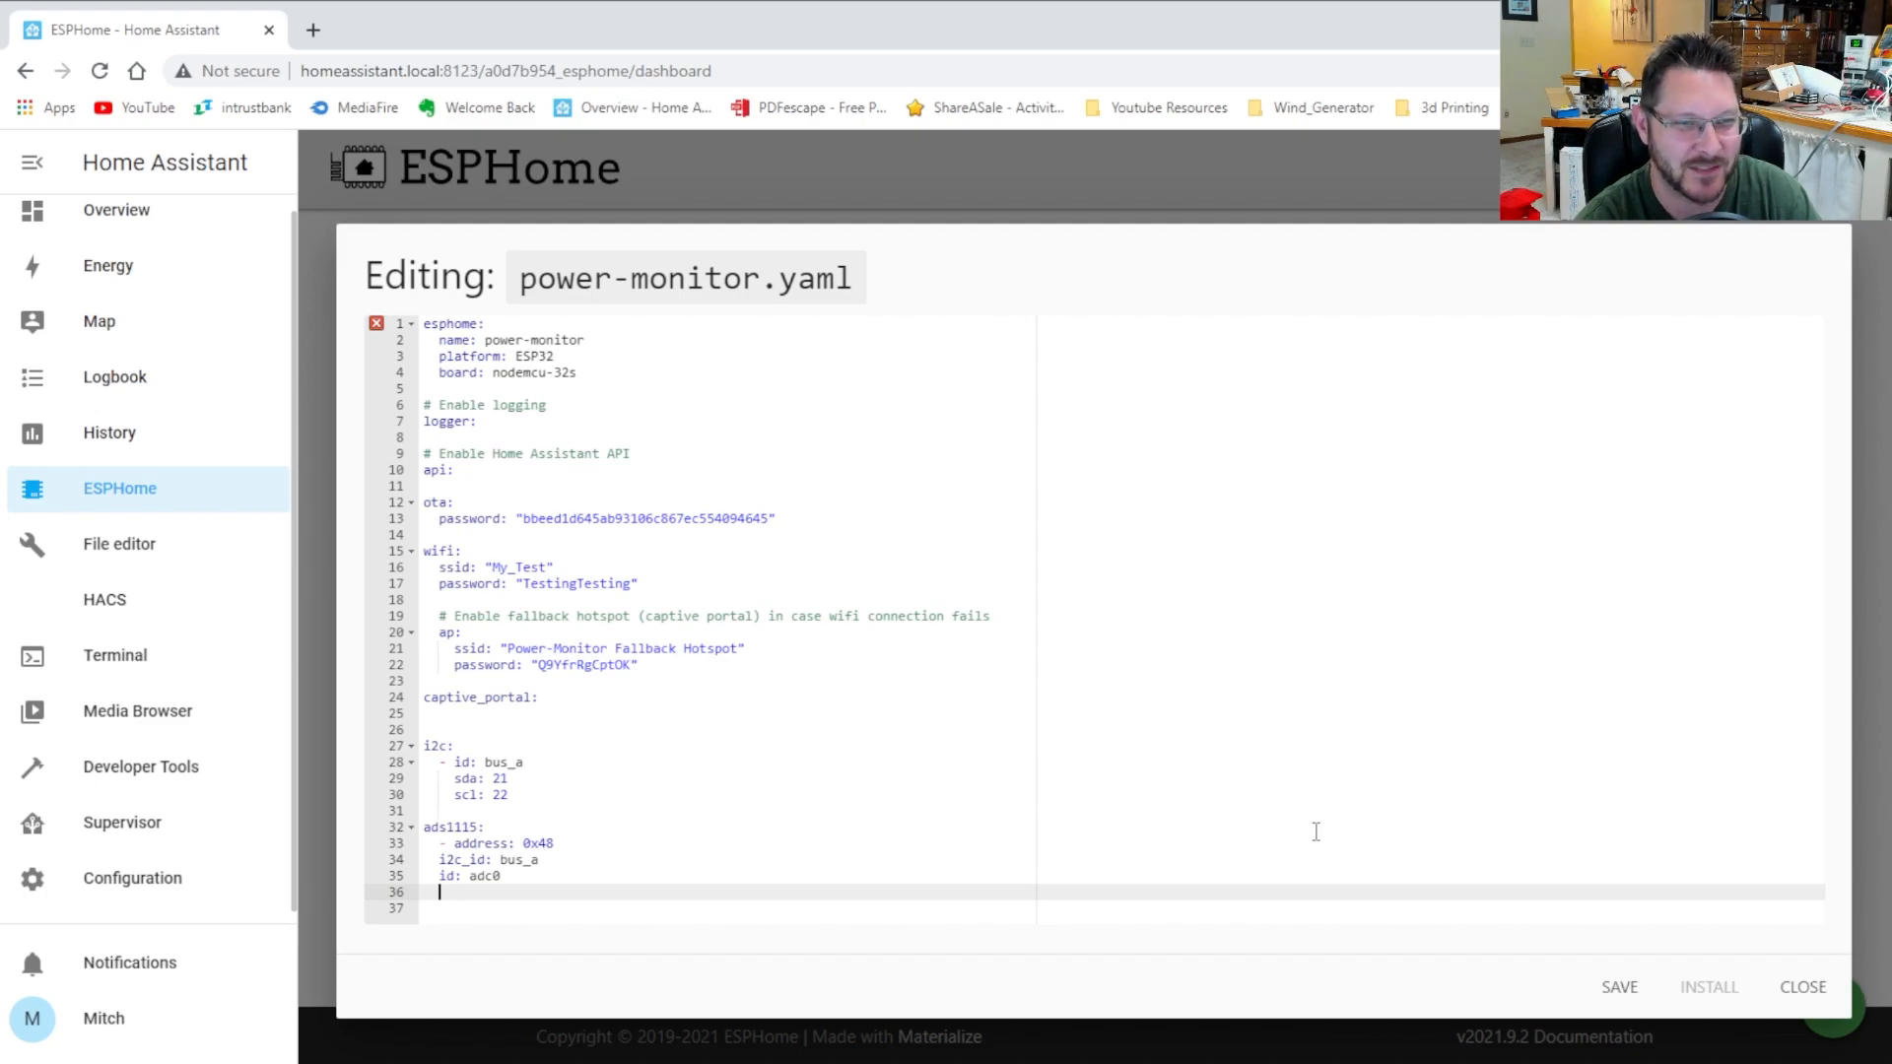
pyautogui.write('conti')
pyautogui.write('n')
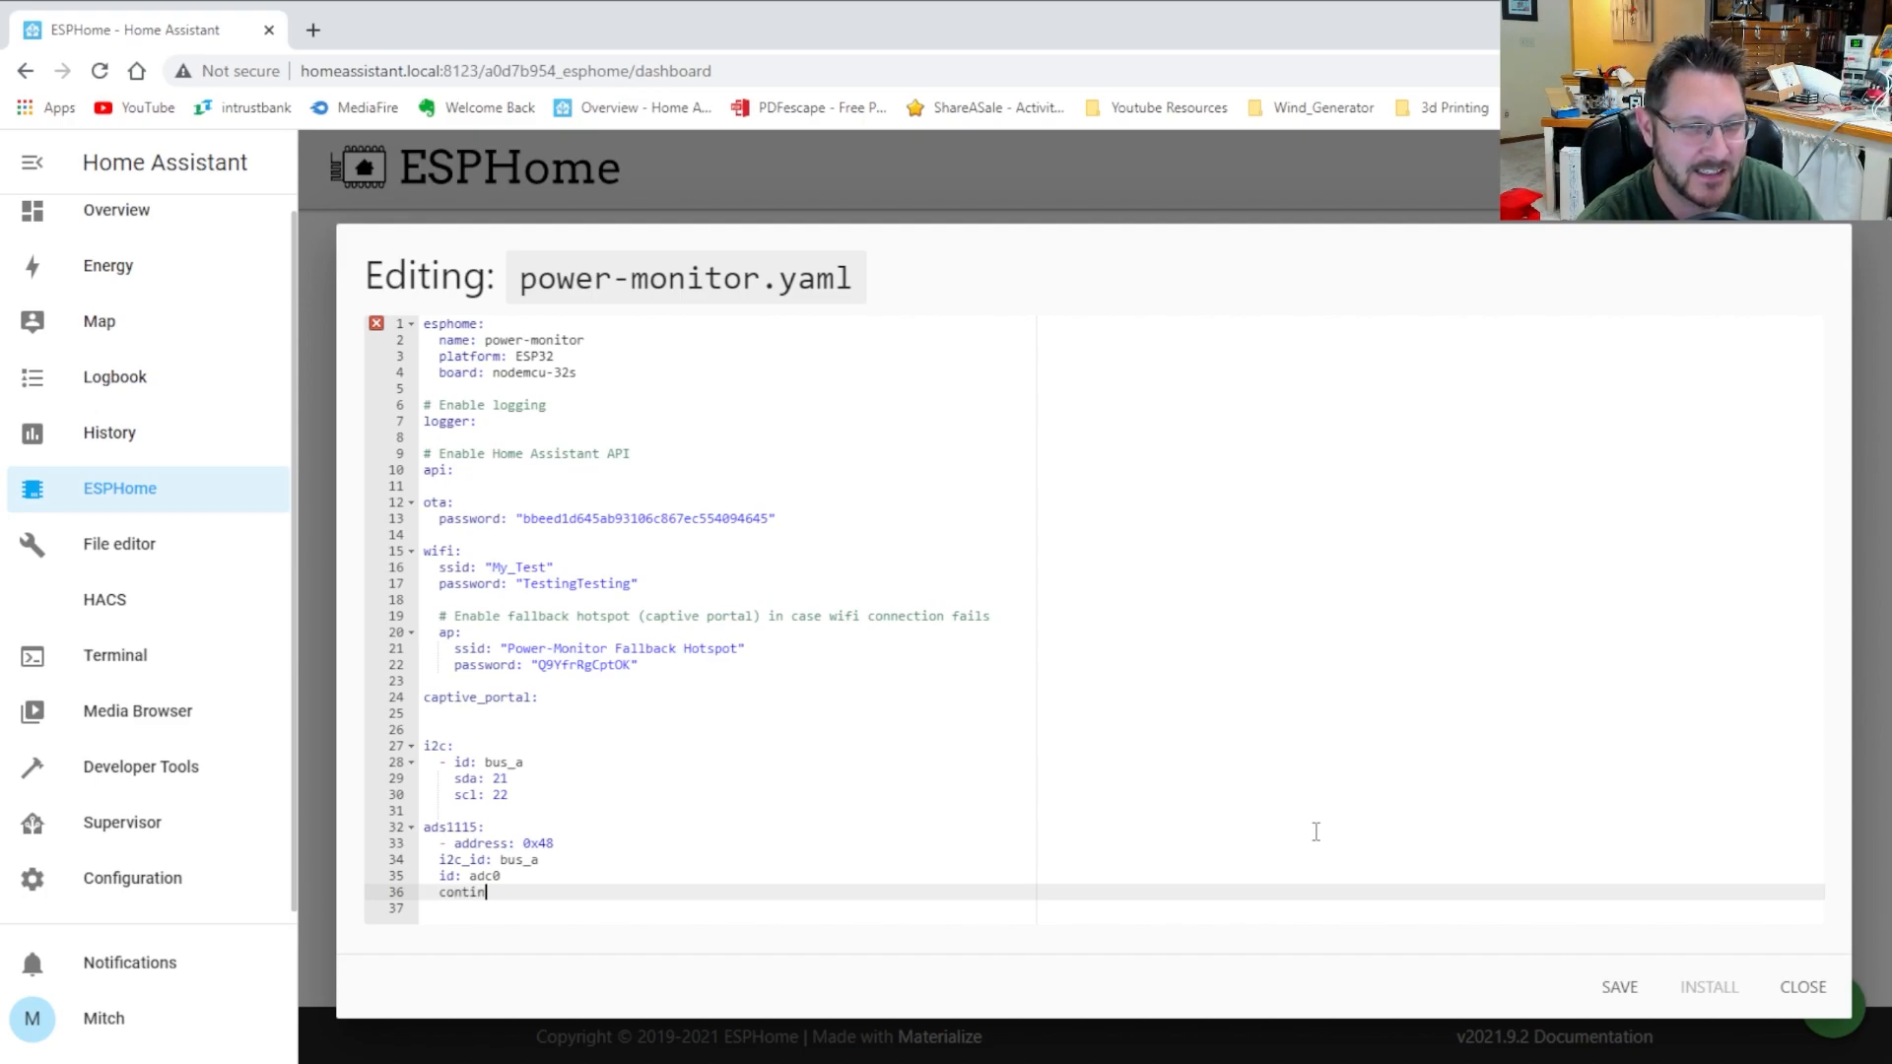
pyautogui.write('uous_mode: on')
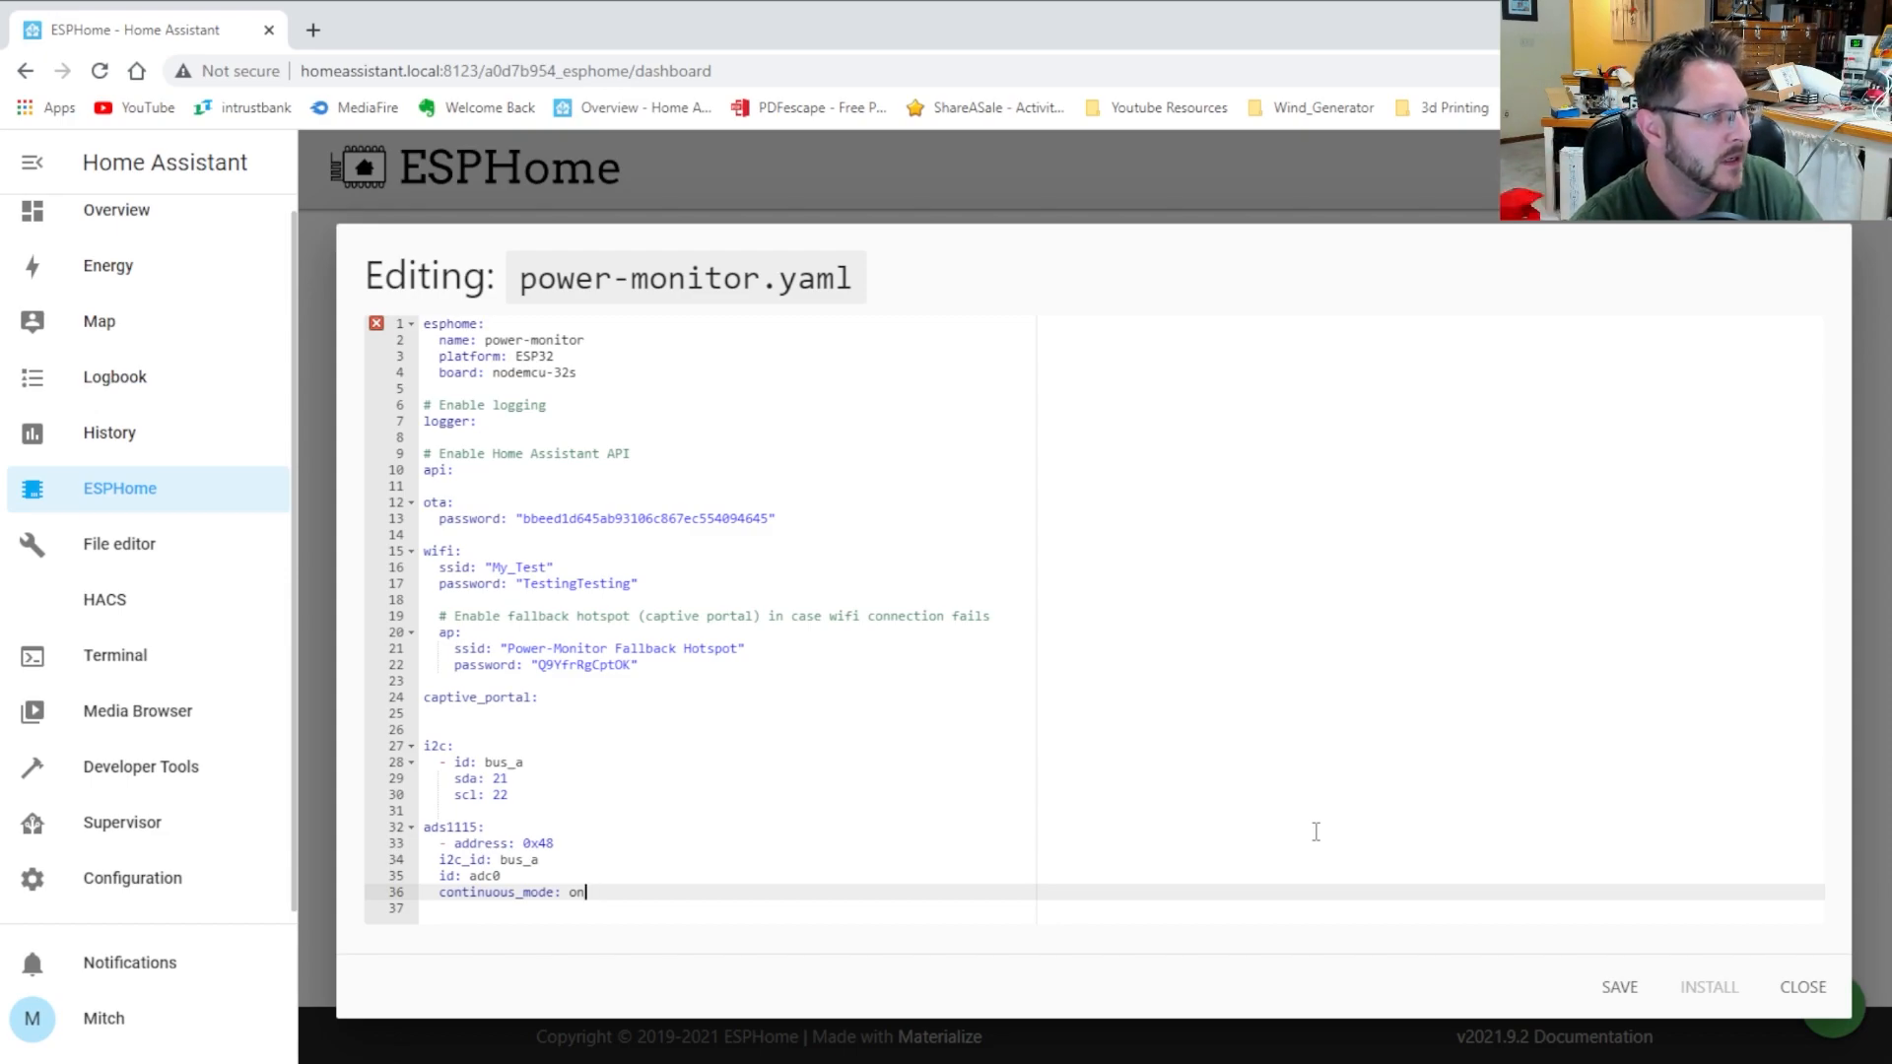
pyautogui.press('Return')
pyautogui.press('Return')
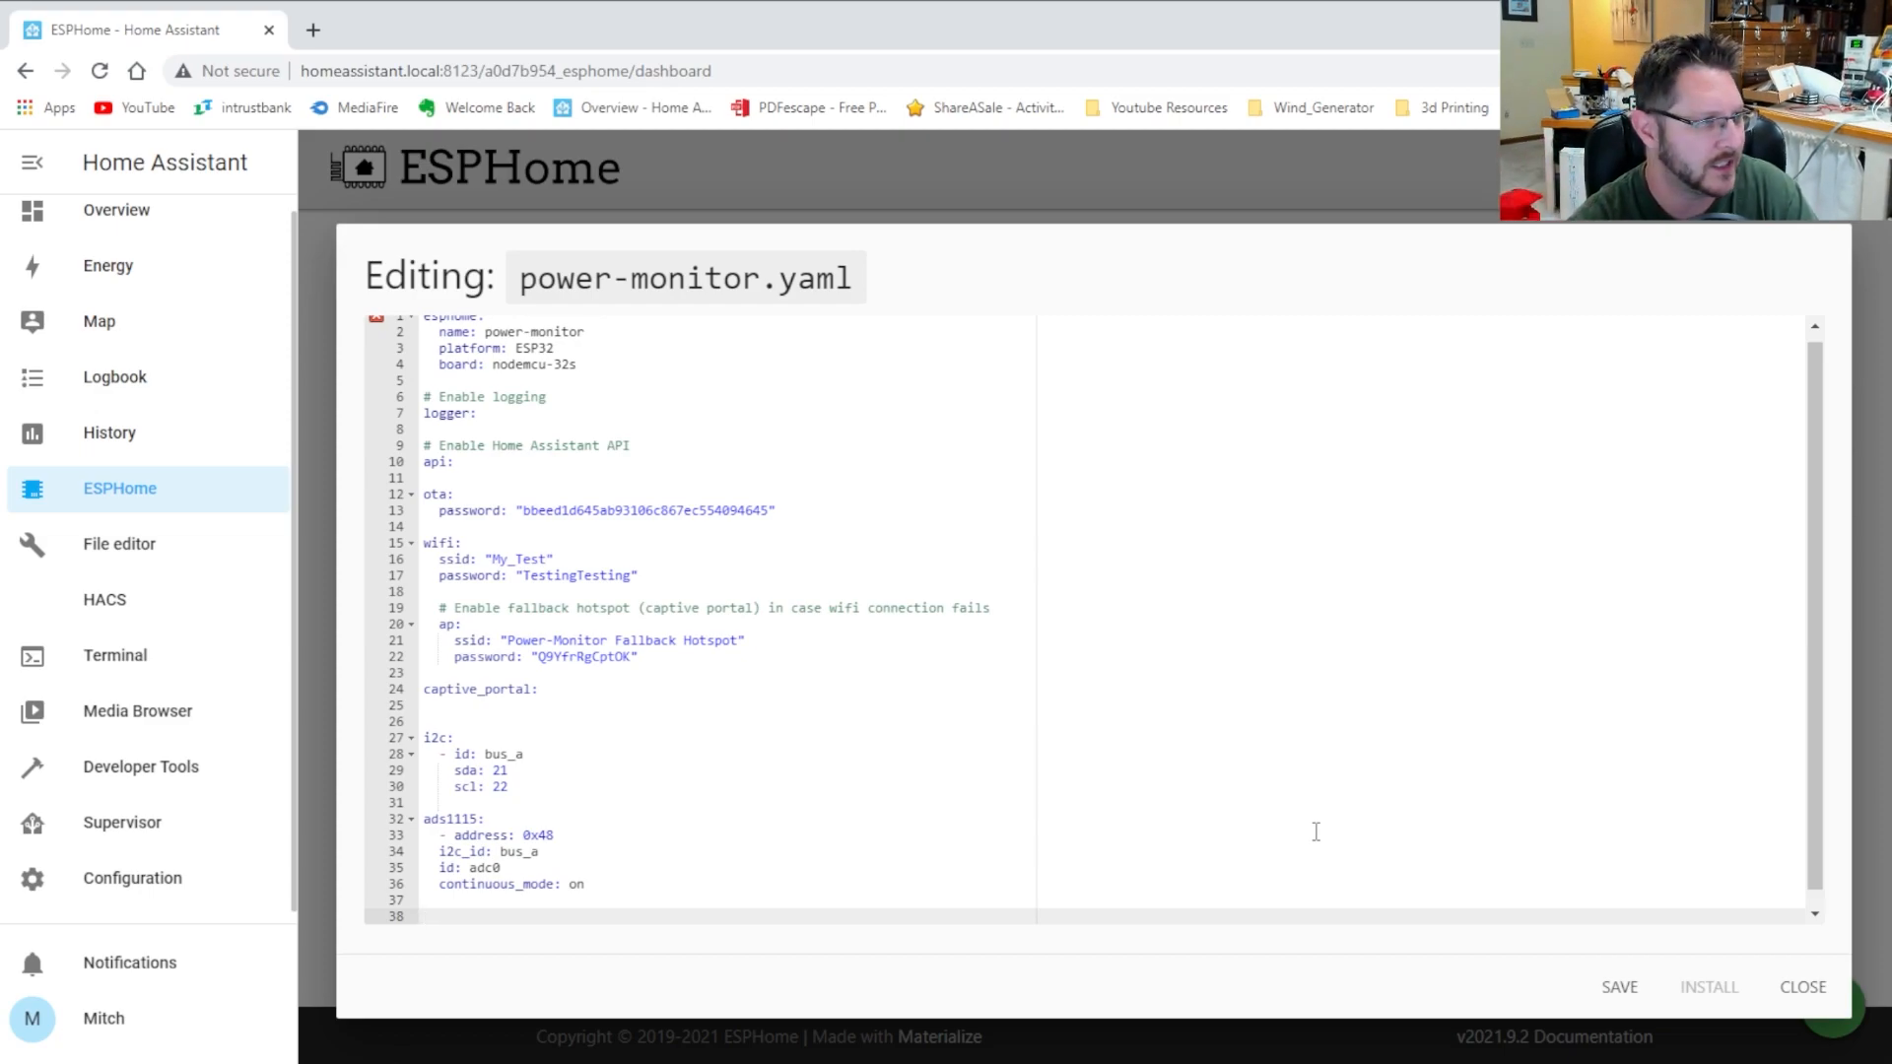
# Start a sensor: section with - platform: ads1115, ads1115_id: adc0 and a multiplexer: key
pyautogui.write('sensor:')
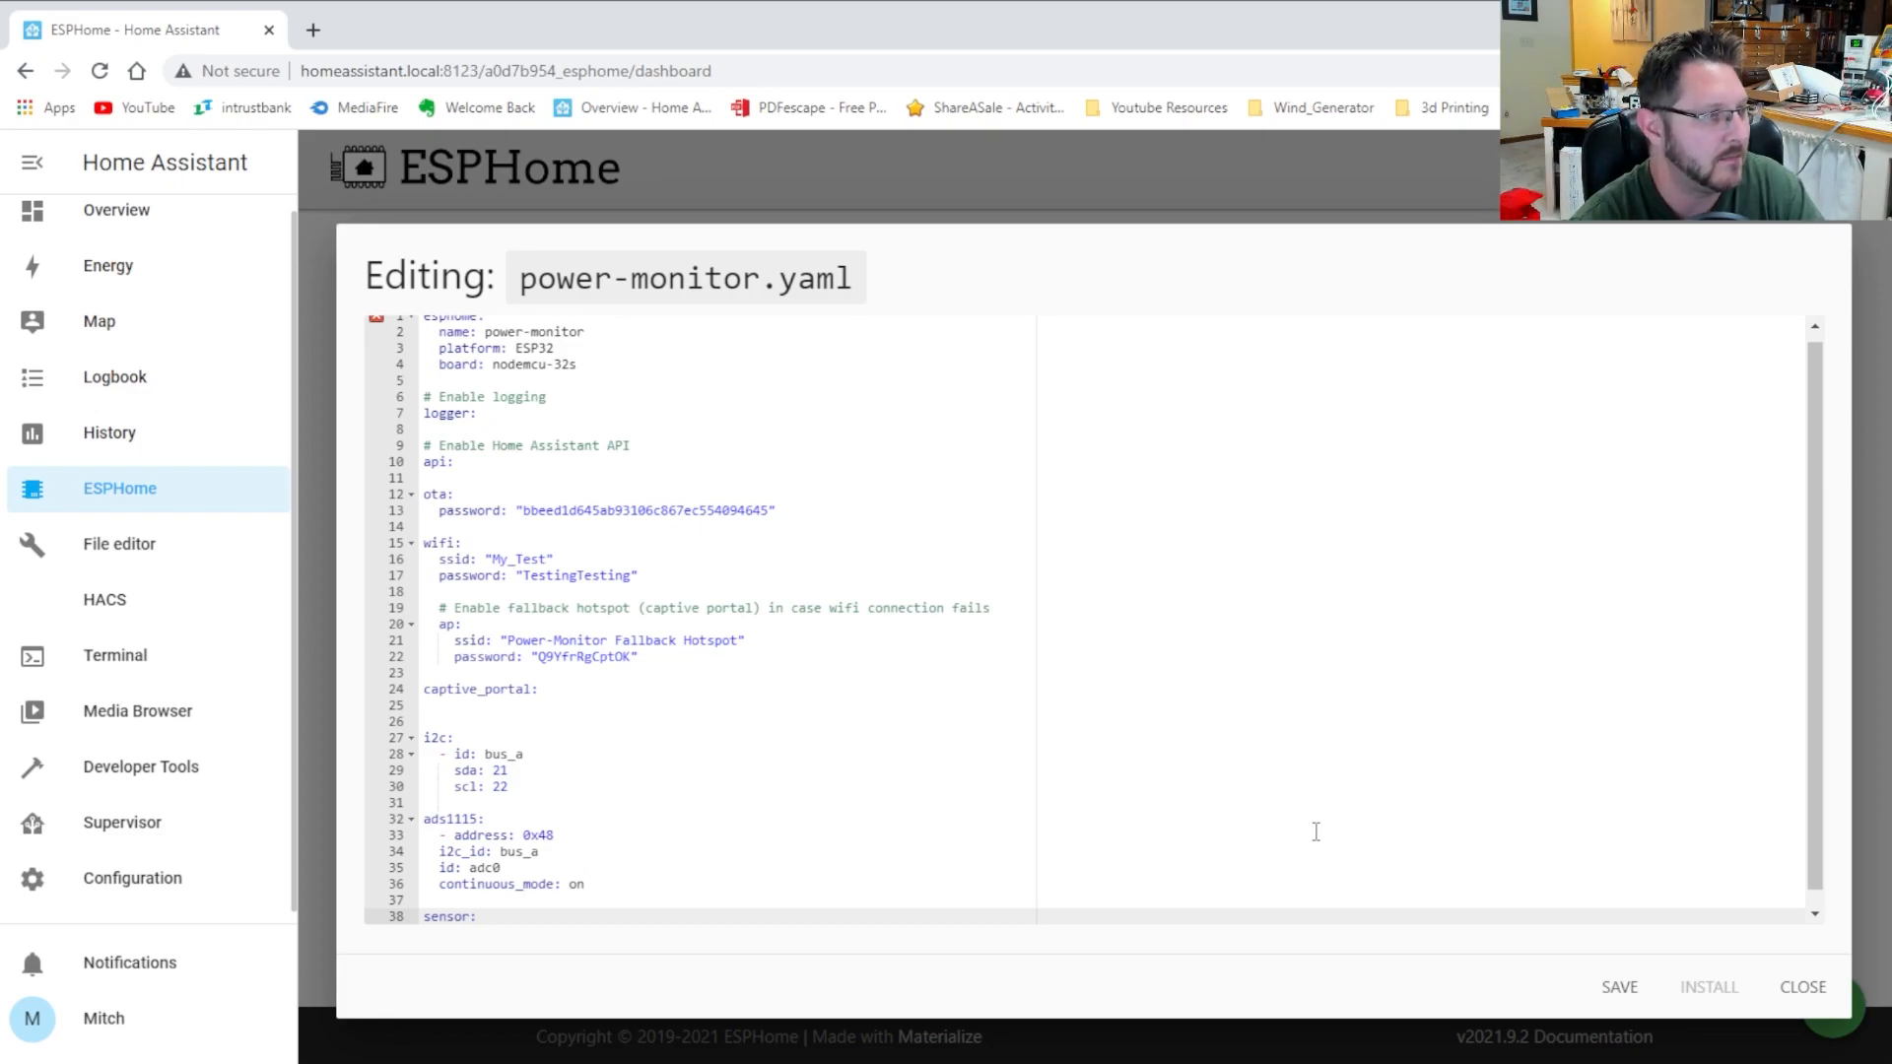
pyautogui.press('Return')
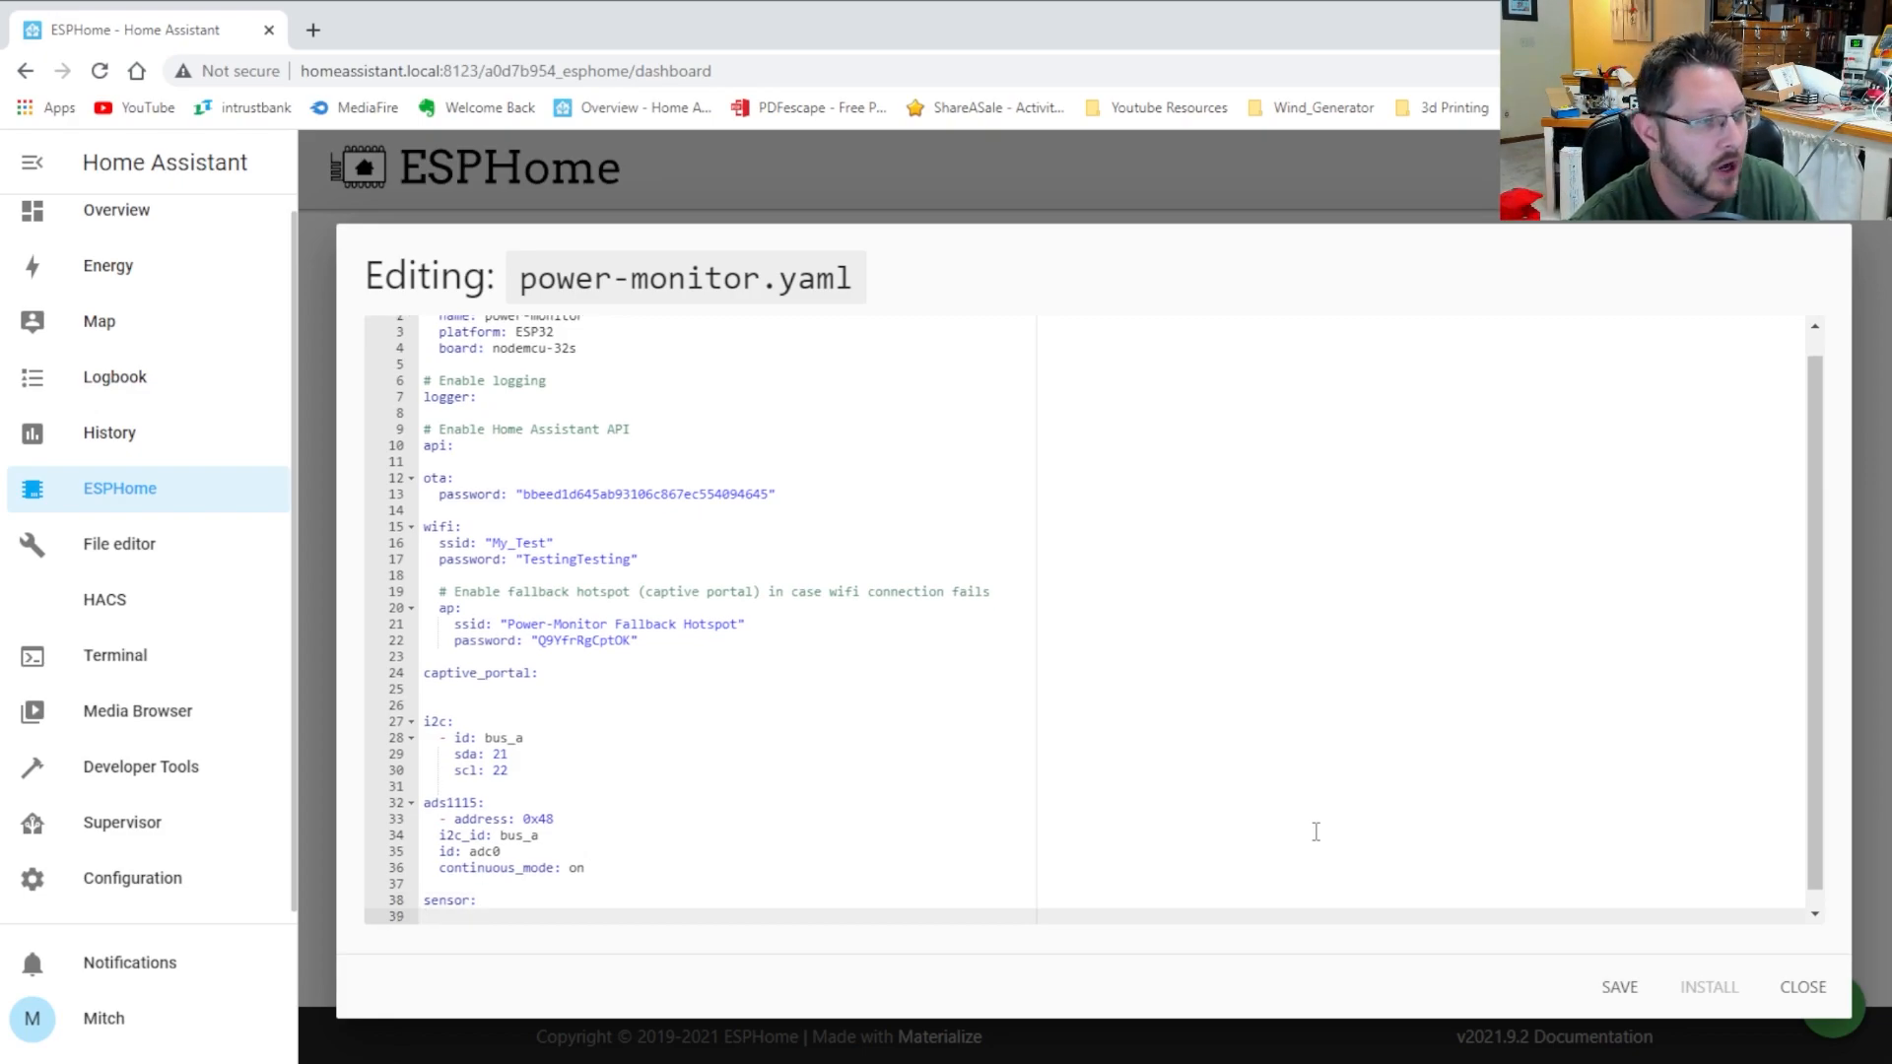
pyautogui.write('- platofrm')
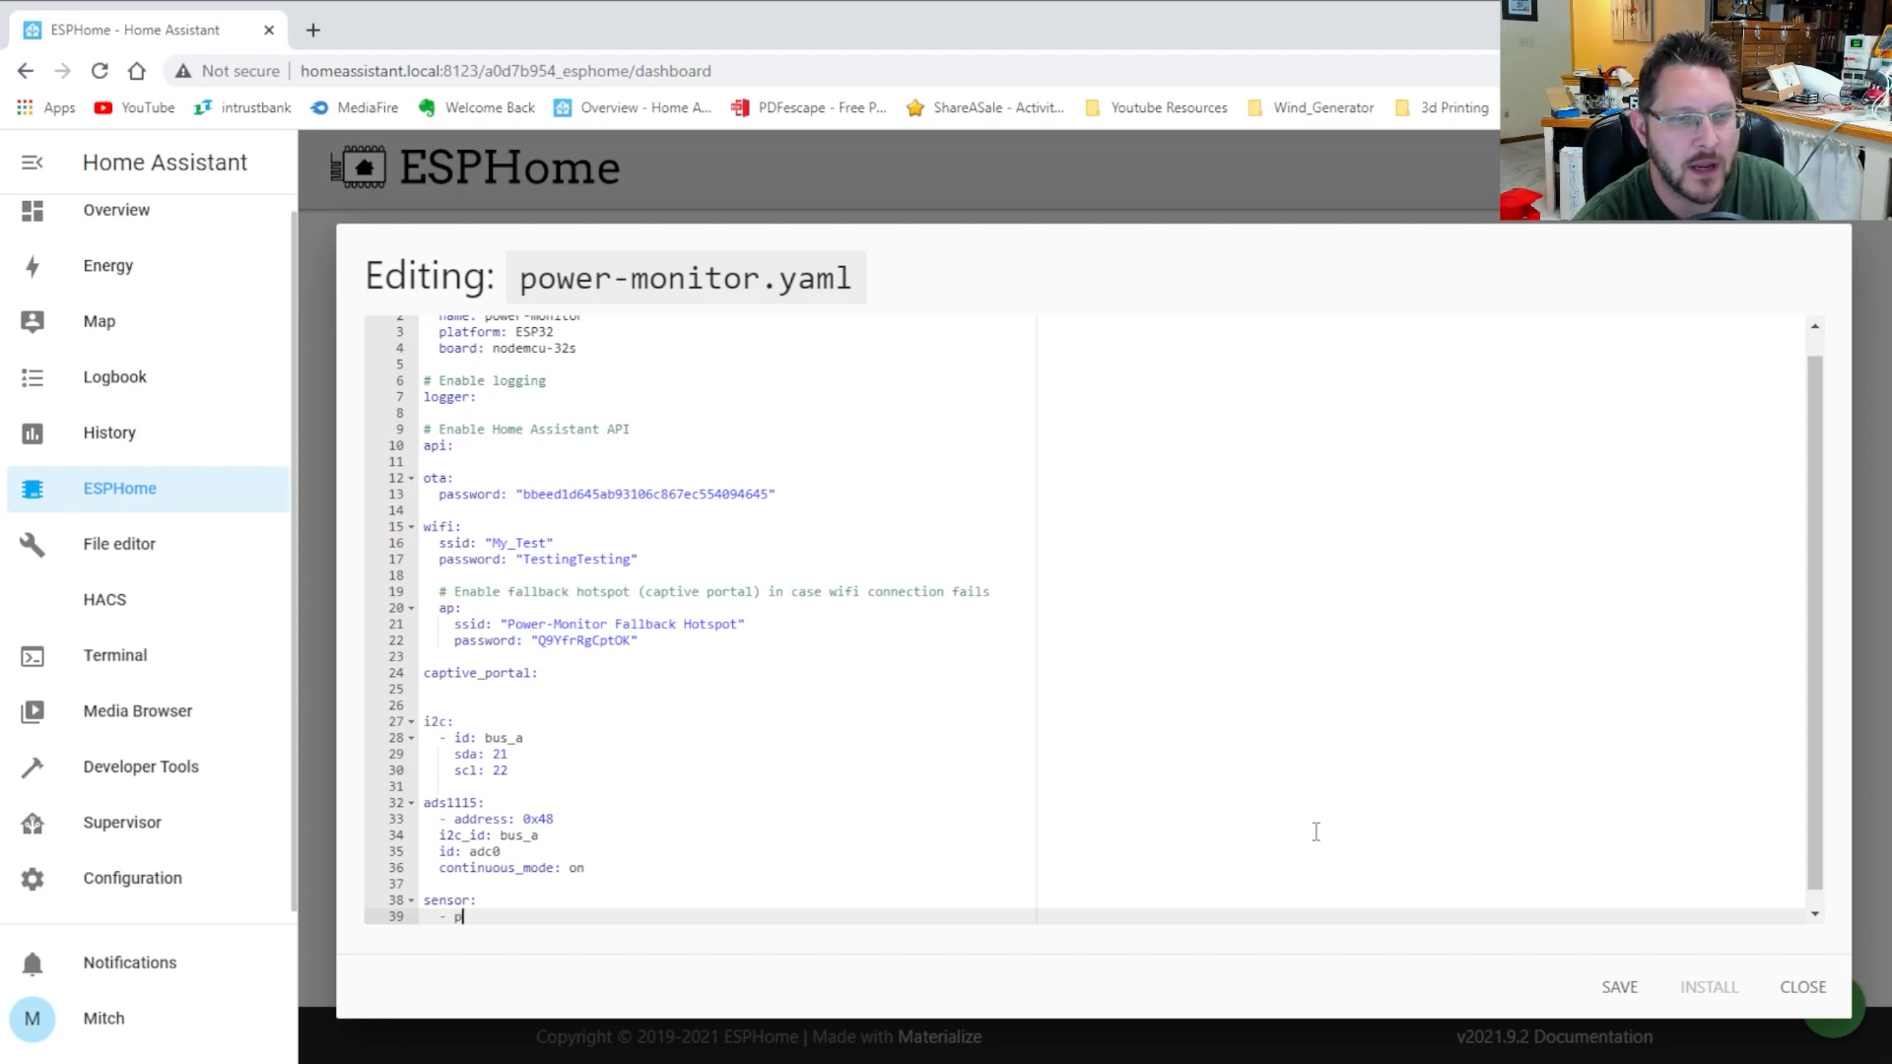
pyautogui.press('BackSpace')
pyautogui.press('BackSpace')
pyautogui.press('BackSpace')
pyautogui.press('BackSpace')
pyautogui.press('BackSpace')
pyautogui.press('BackSpace')
pyautogui.press('BackSpace')
pyautogui.press('BackSpace')
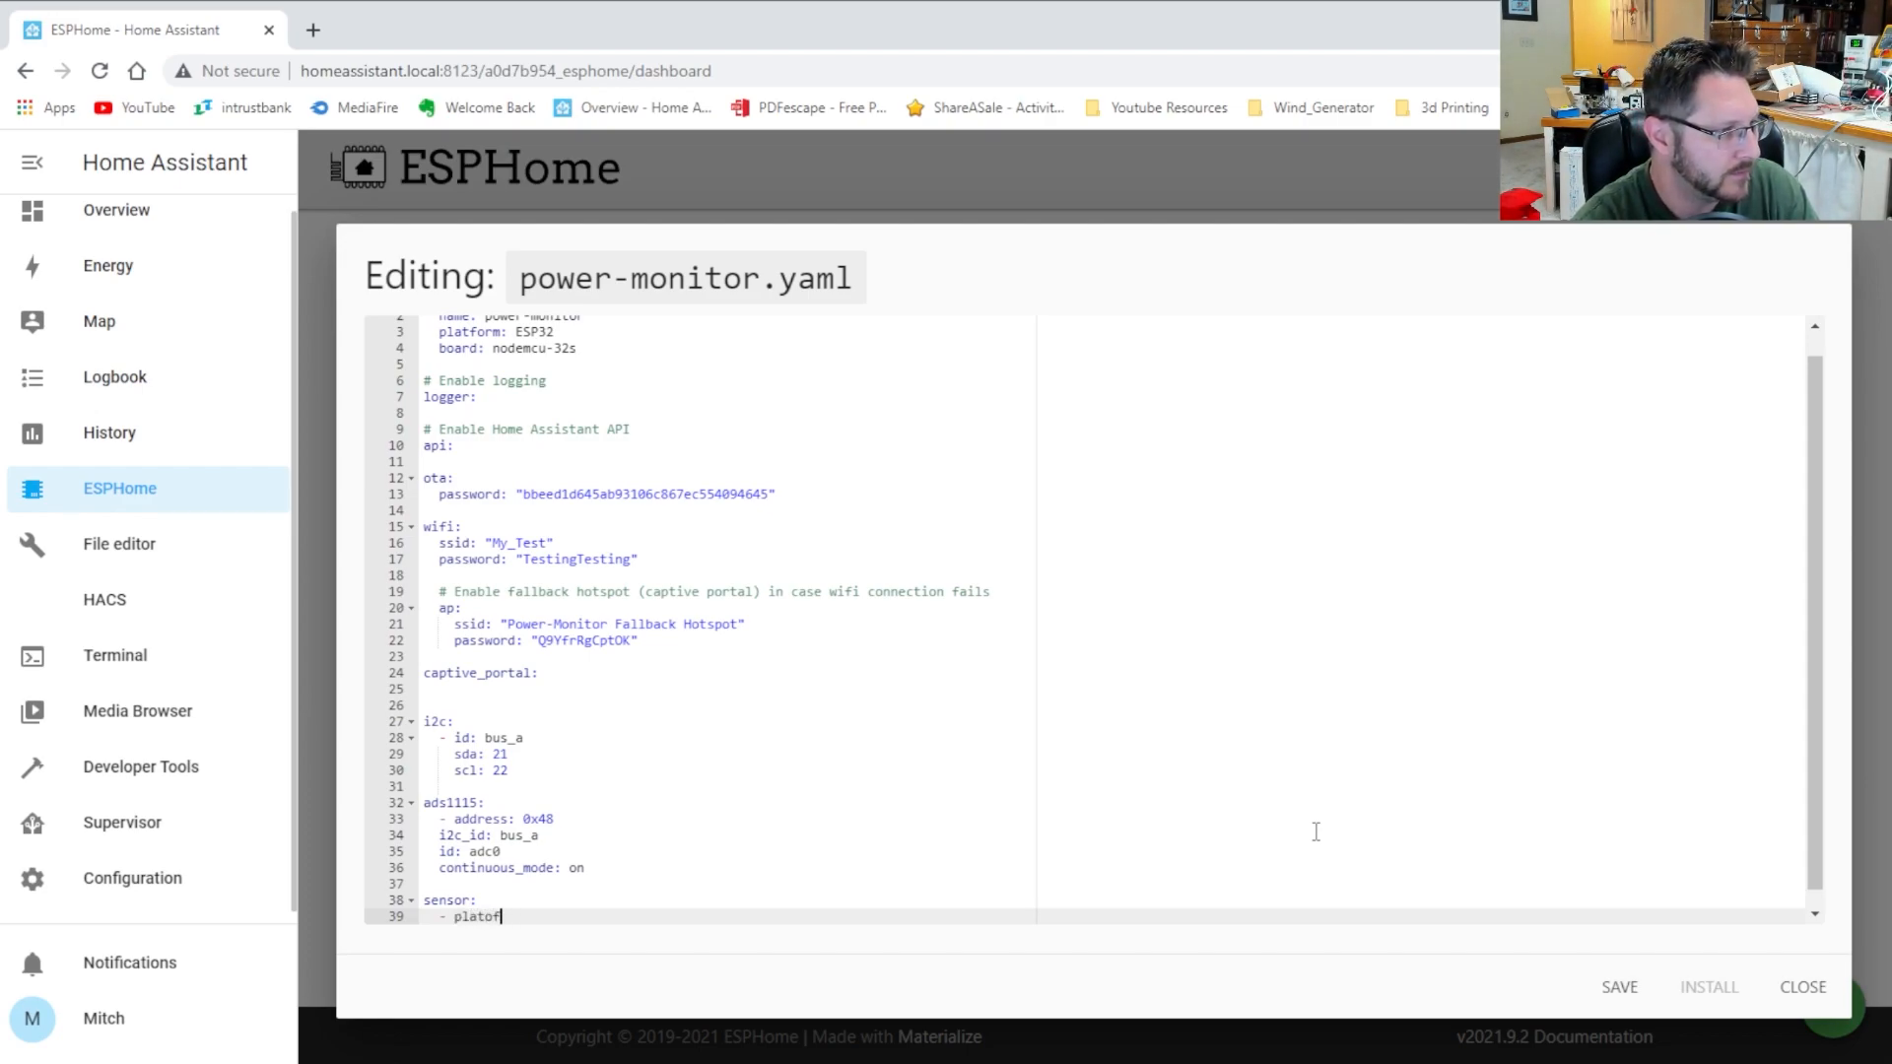
pyautogui.write('latfor')
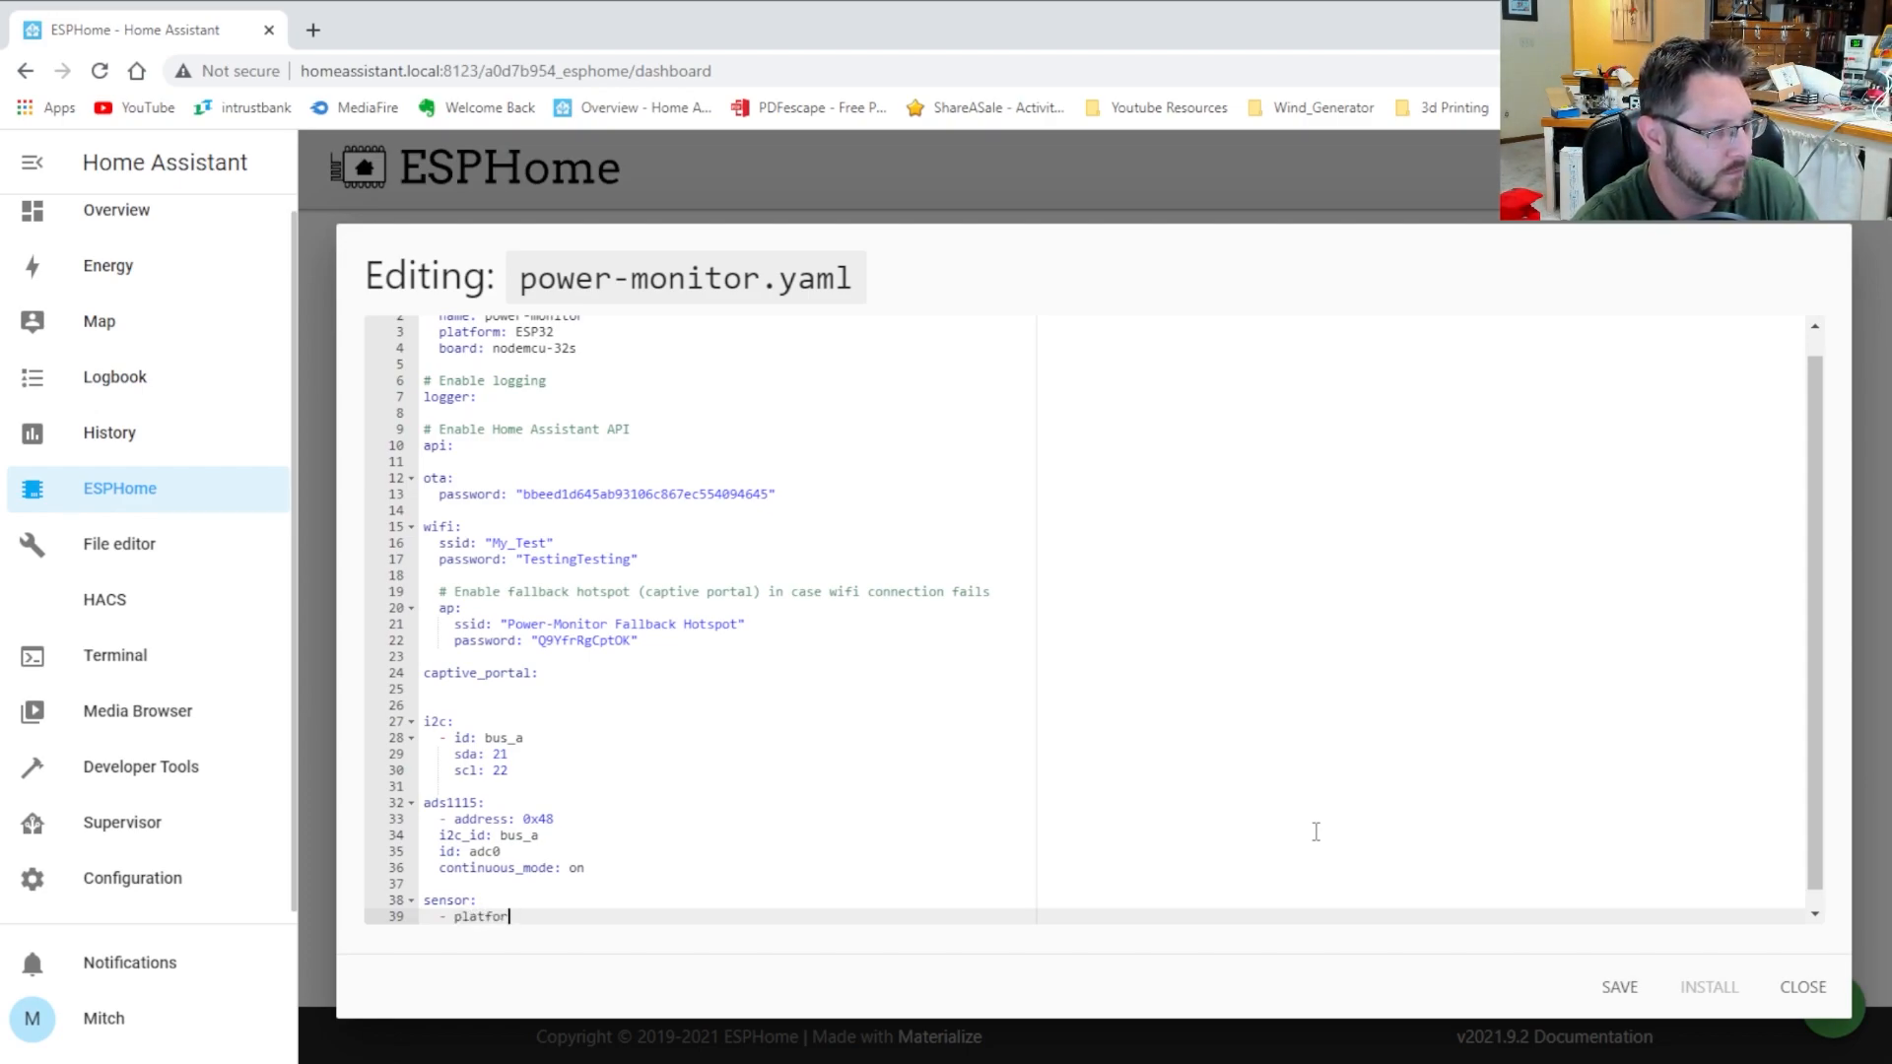
pyautogui.write('m: ads1115')
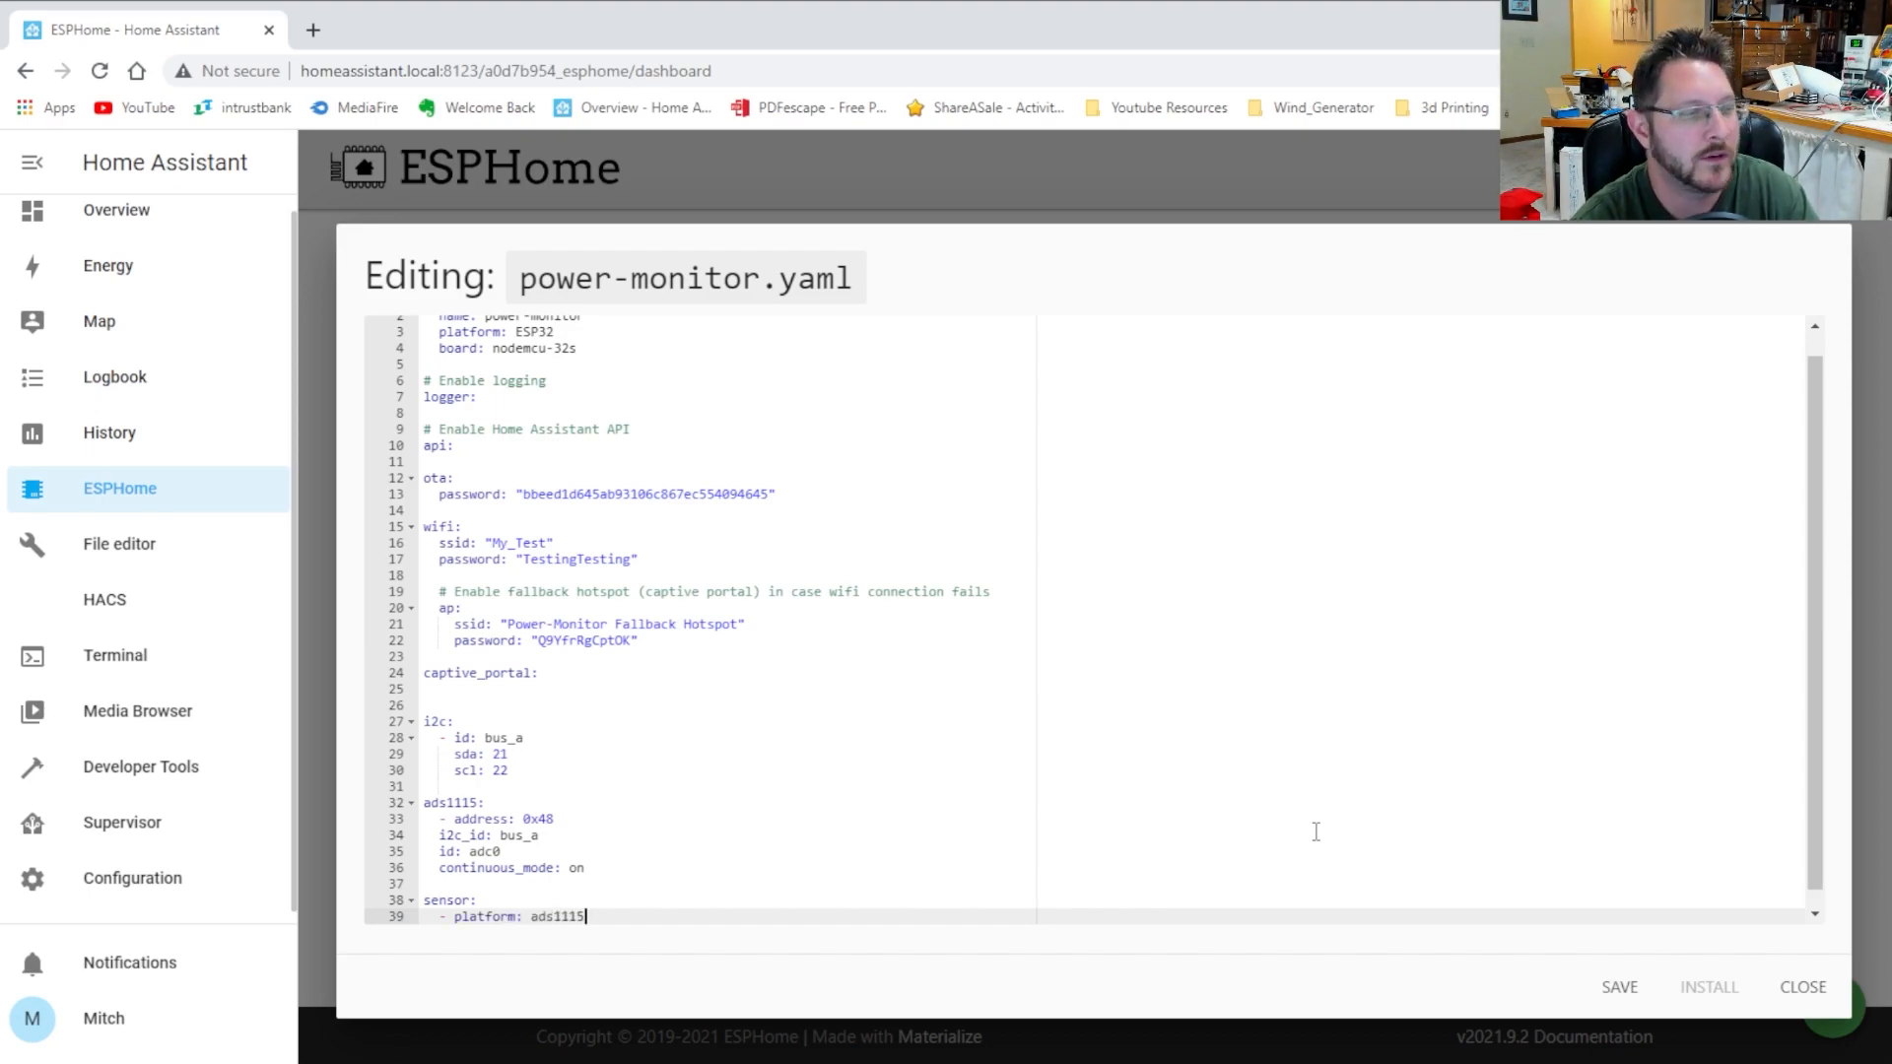
pyautogui.press('Return')
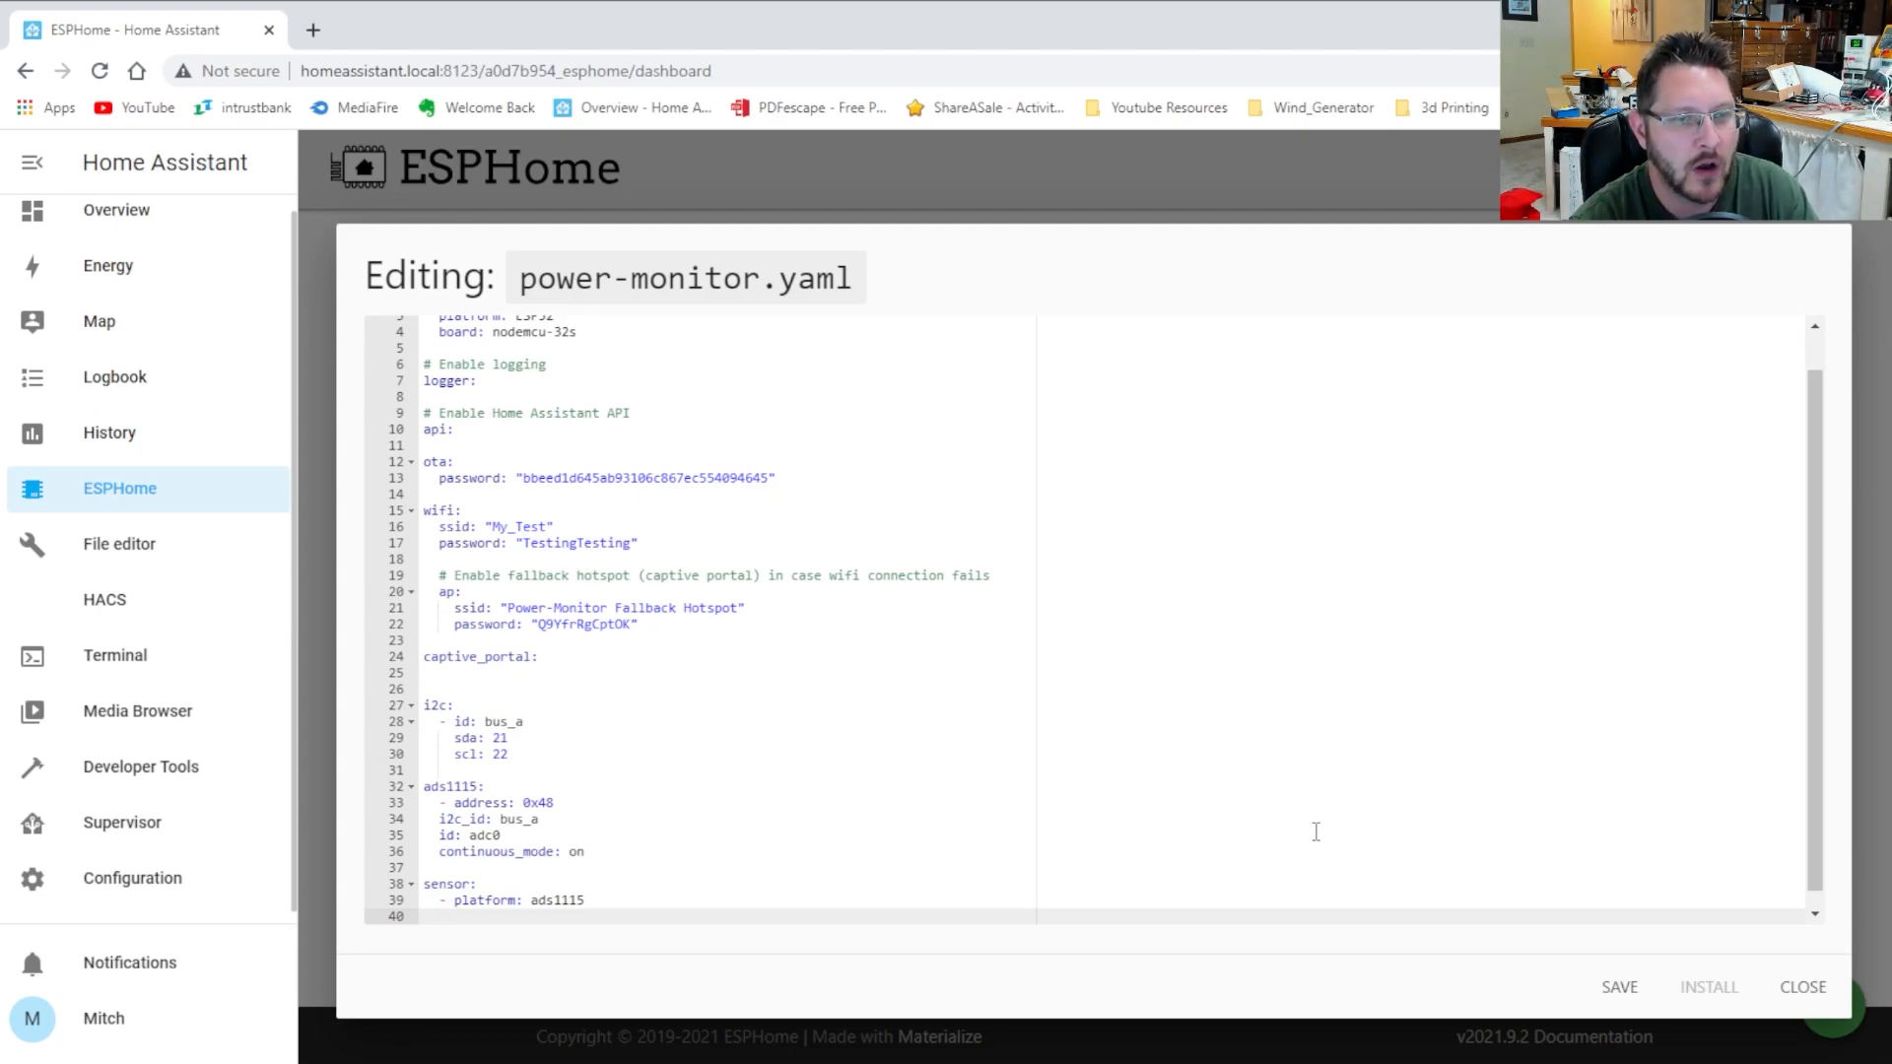
pyautogui.write('ads')
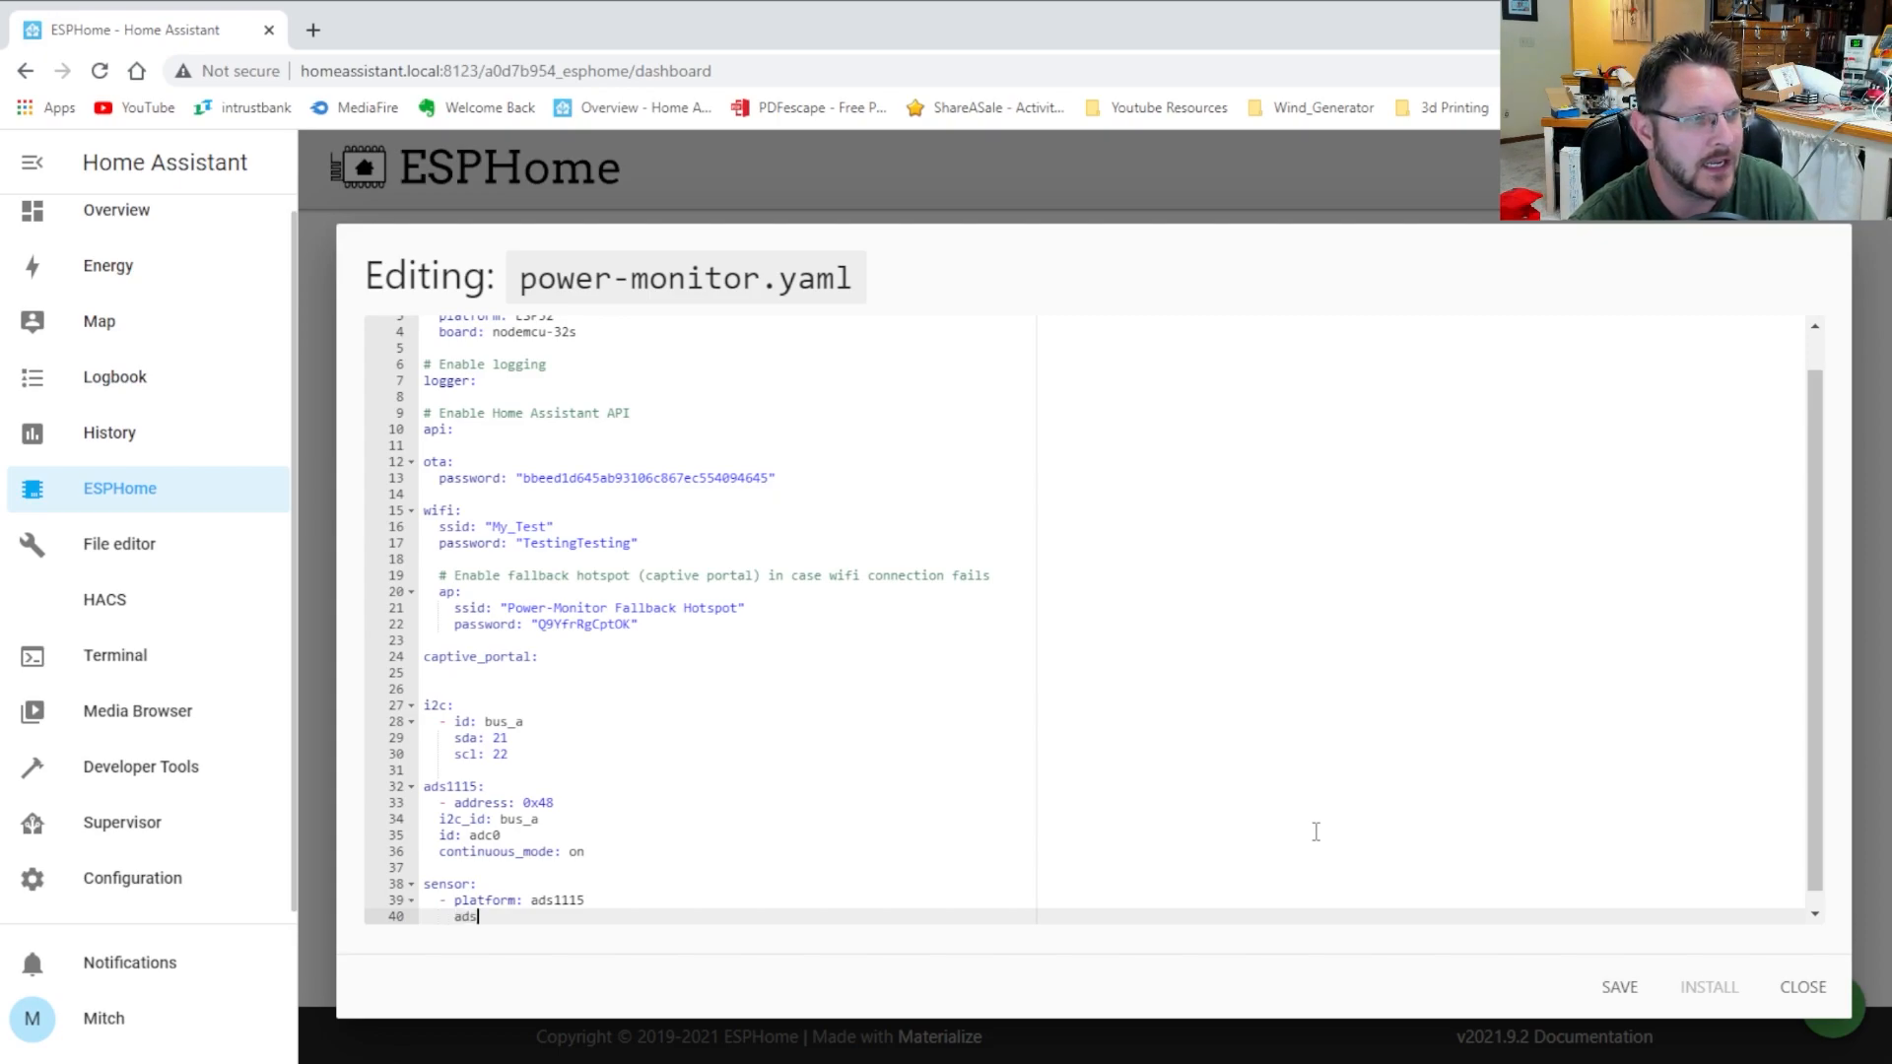
pyautogui.write('1115_i')
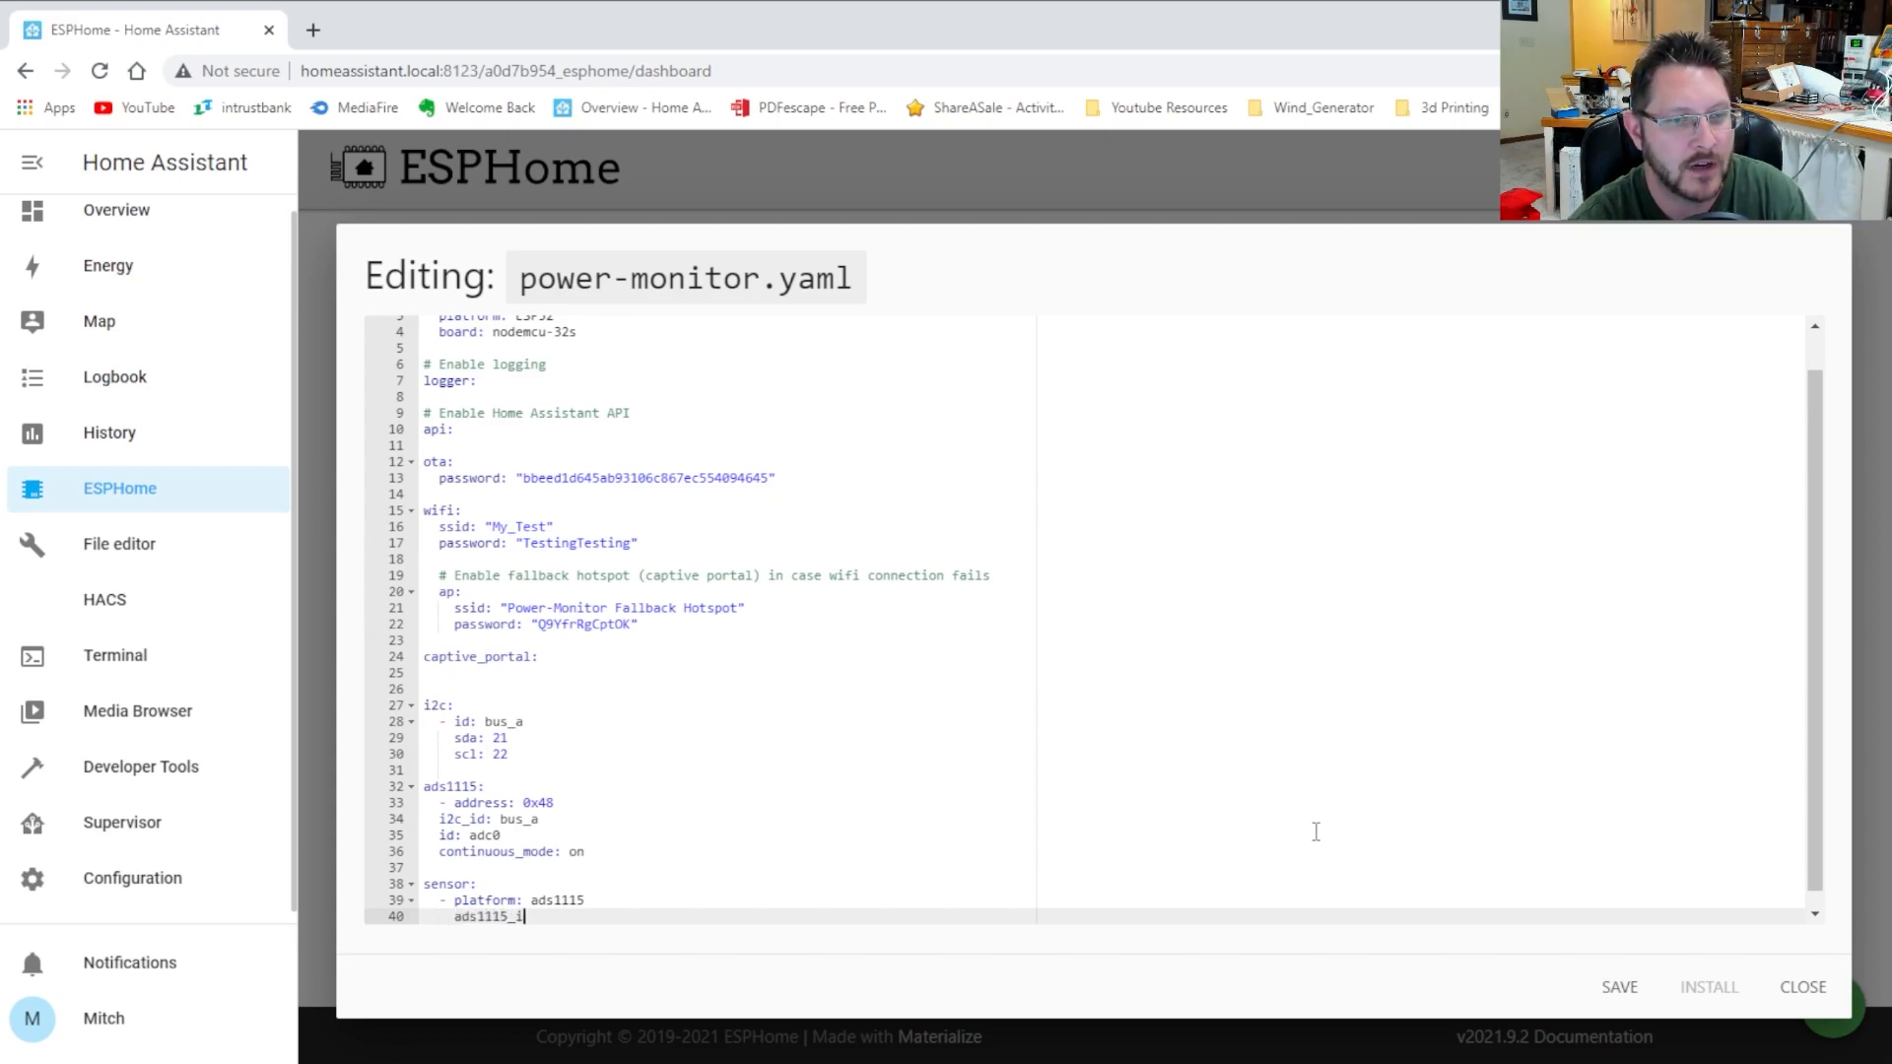
pyautogui.write('d: adc0')
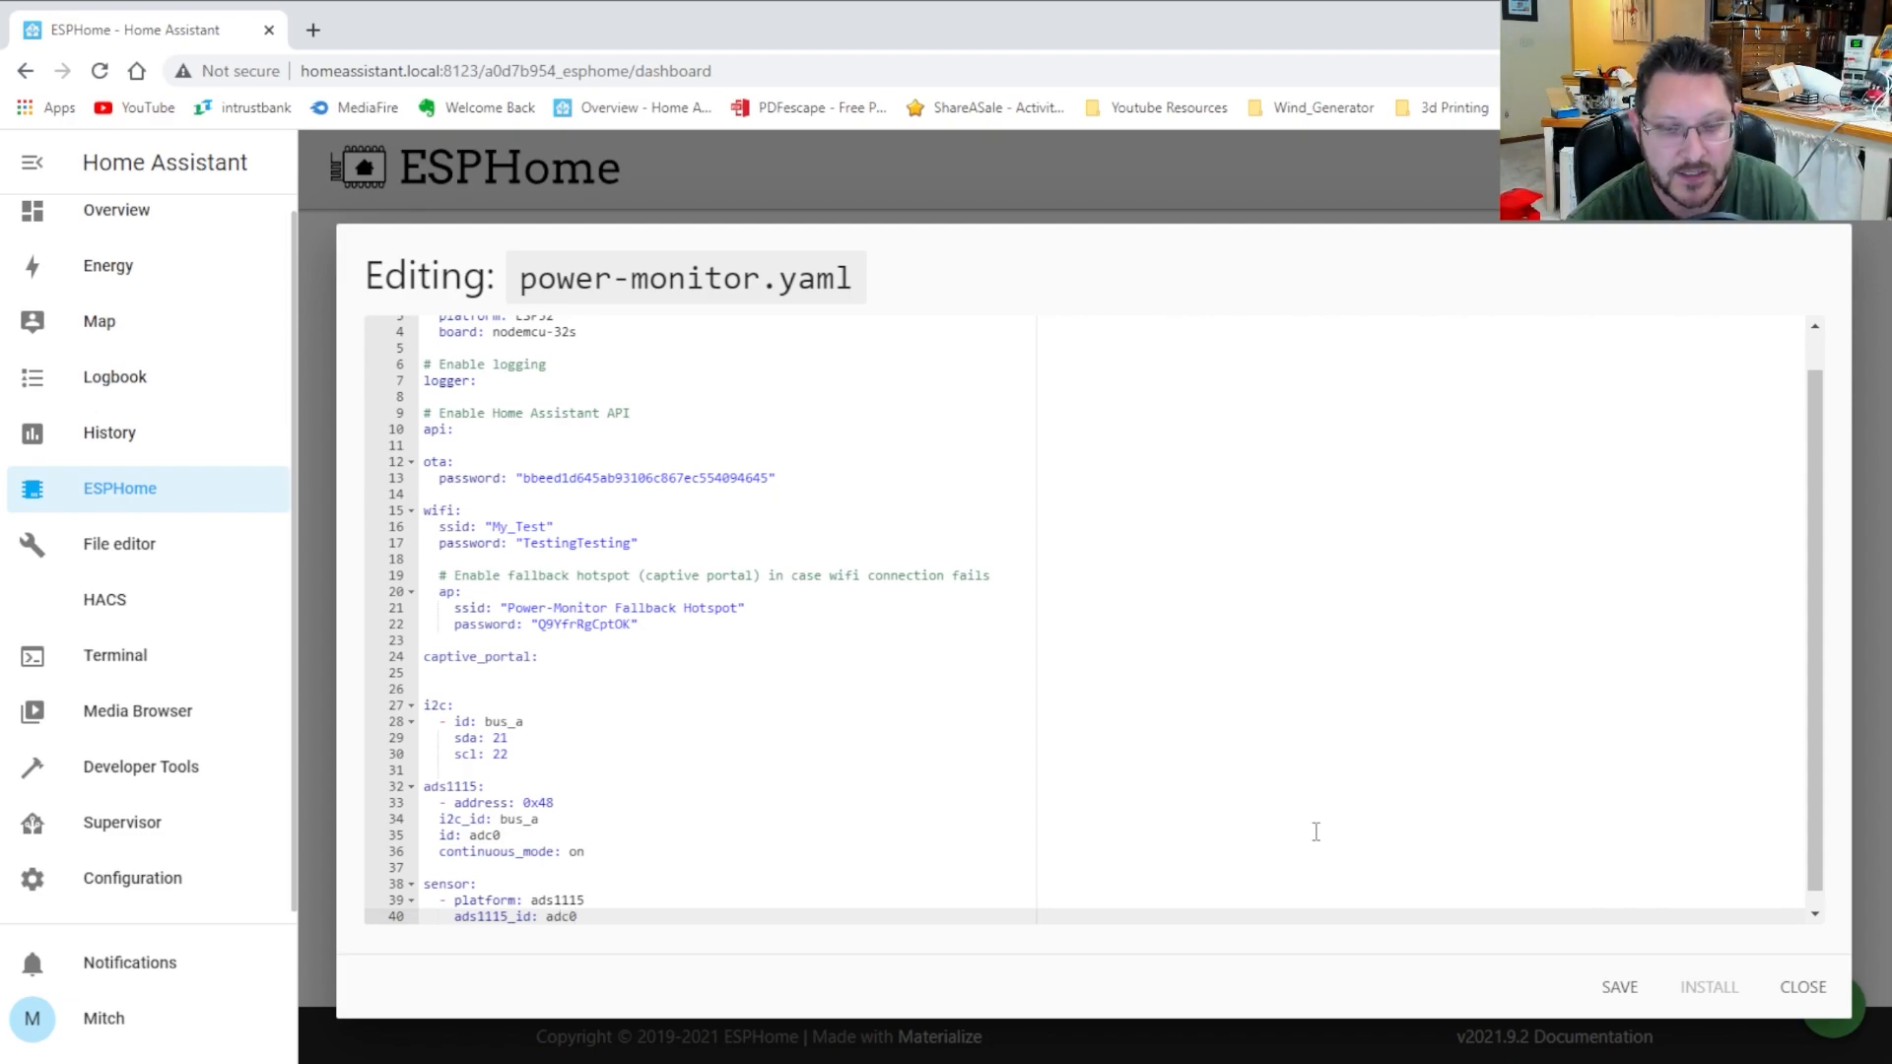
pyautogui.press('Return')
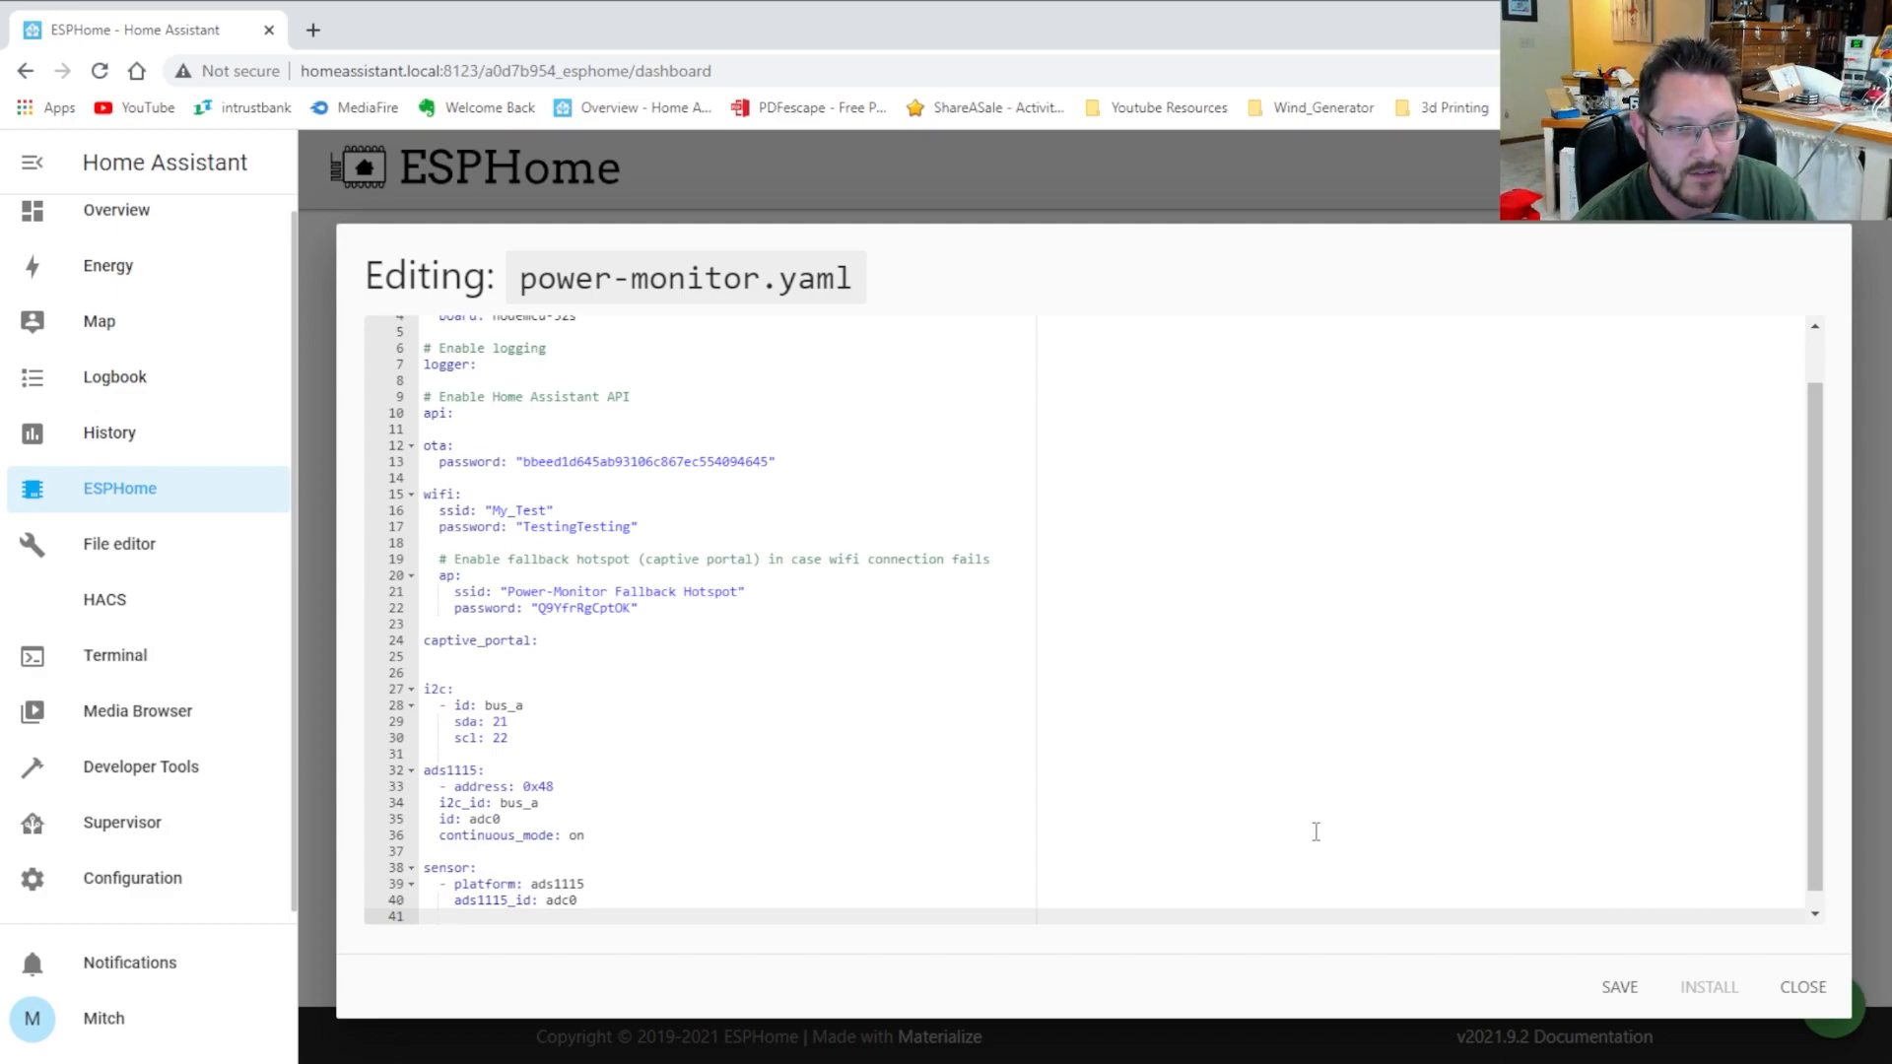
pyautogui.write('multip')
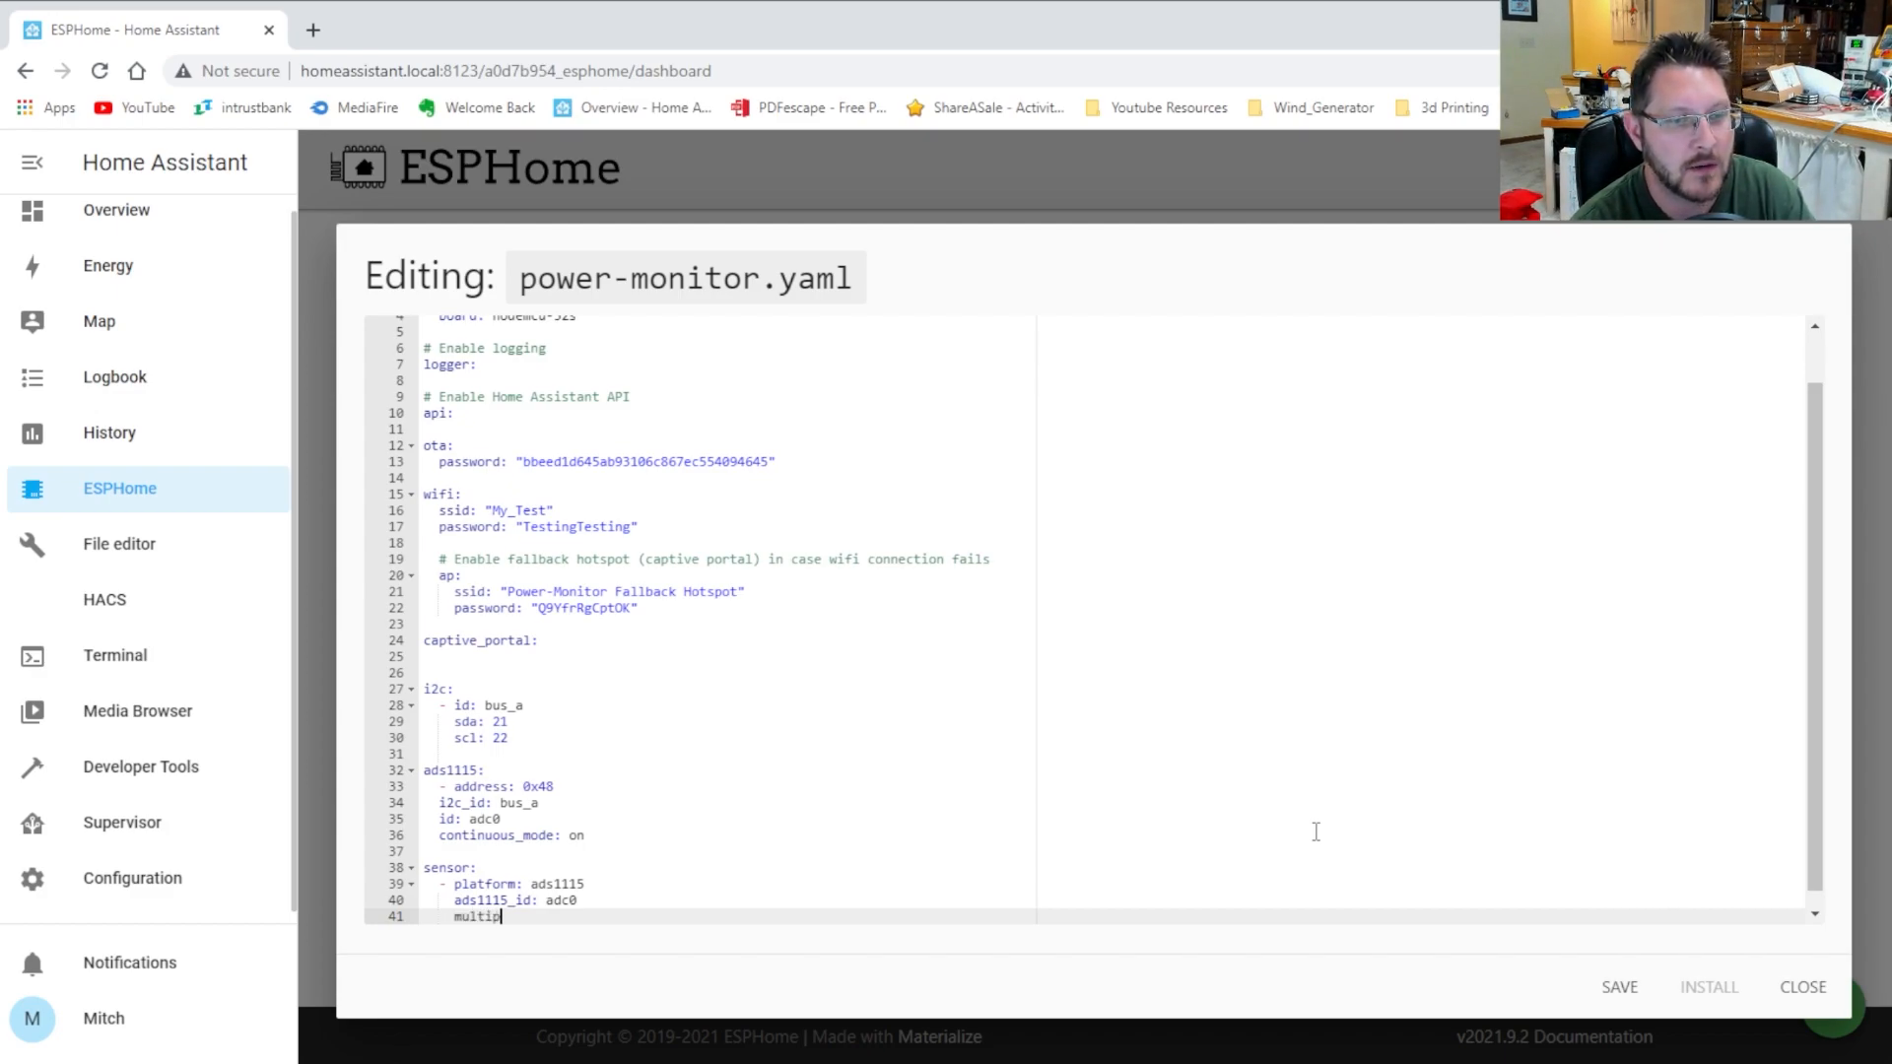
pyautogui.write('lexer')
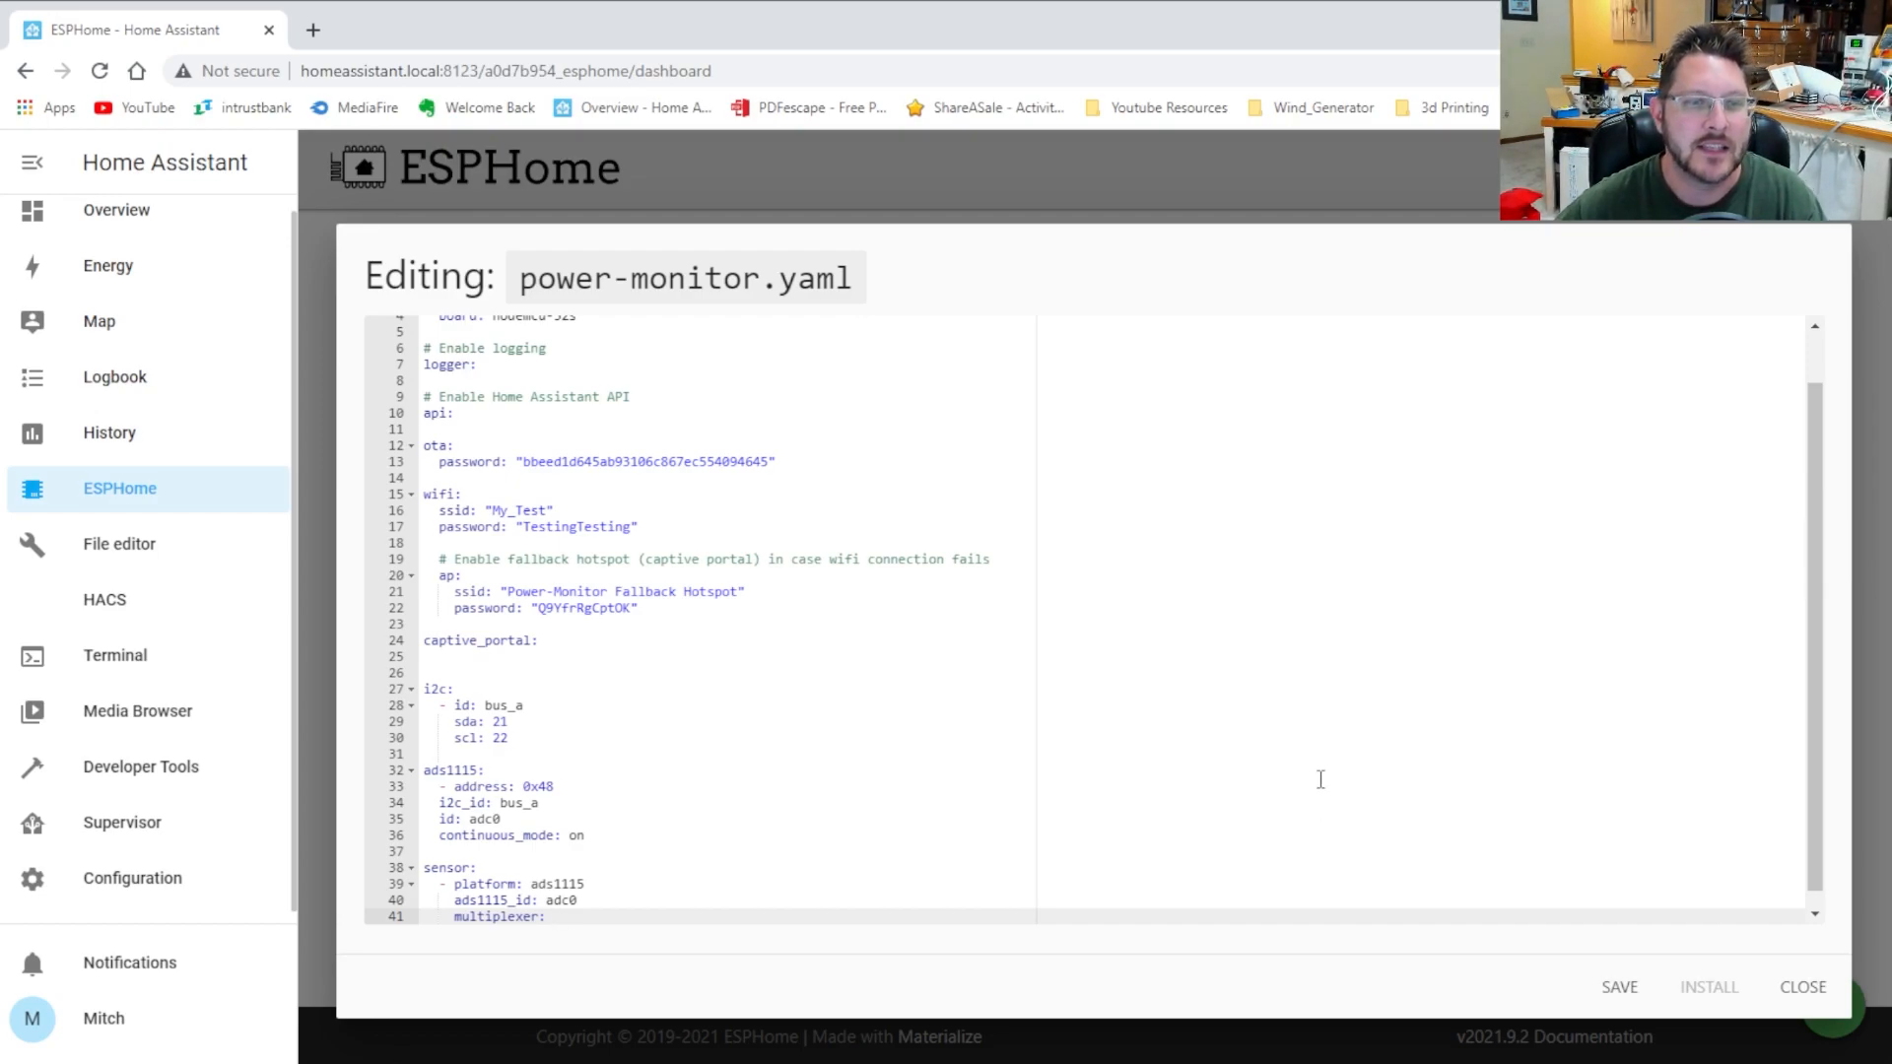
pyautogui.write(':')
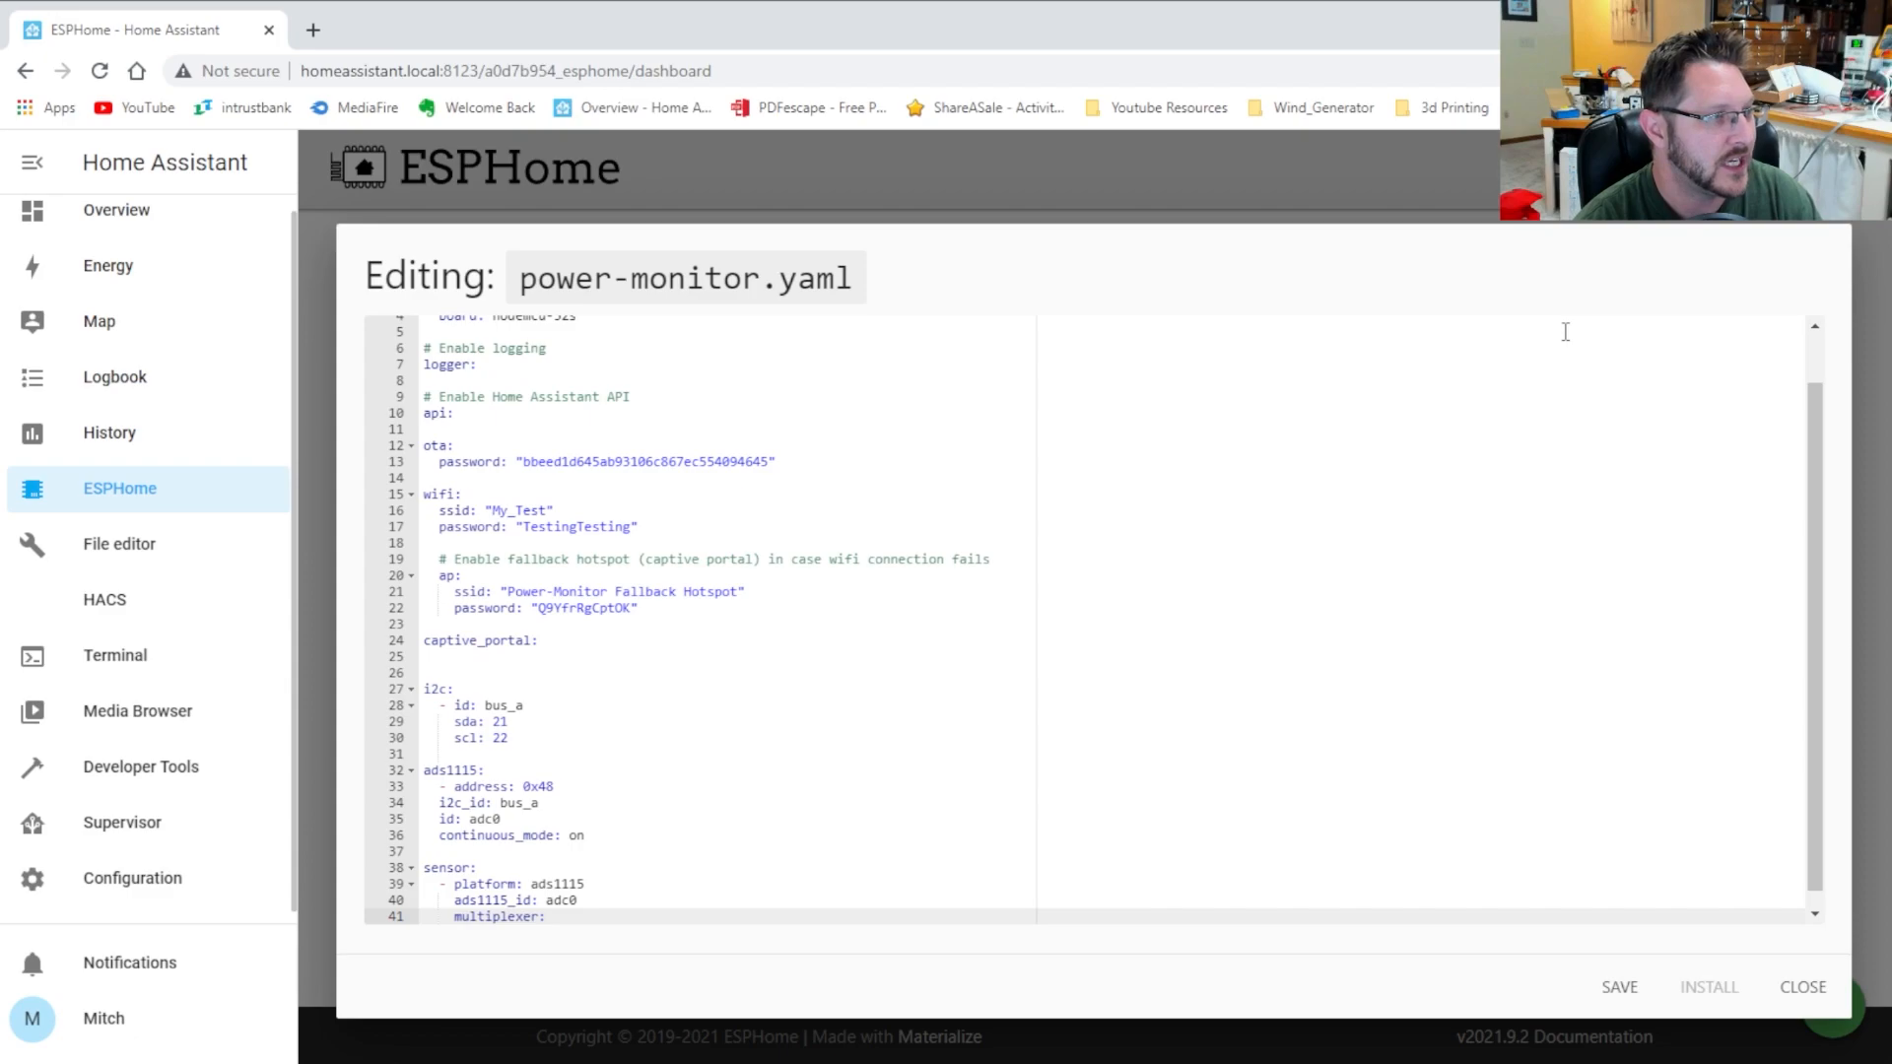
# Set the sensor's multiplexer value to 'A0_A1'
pyautogui.write('A0')
pyautogui.press('BackSpace')
pyautogui.press('BackSpace')
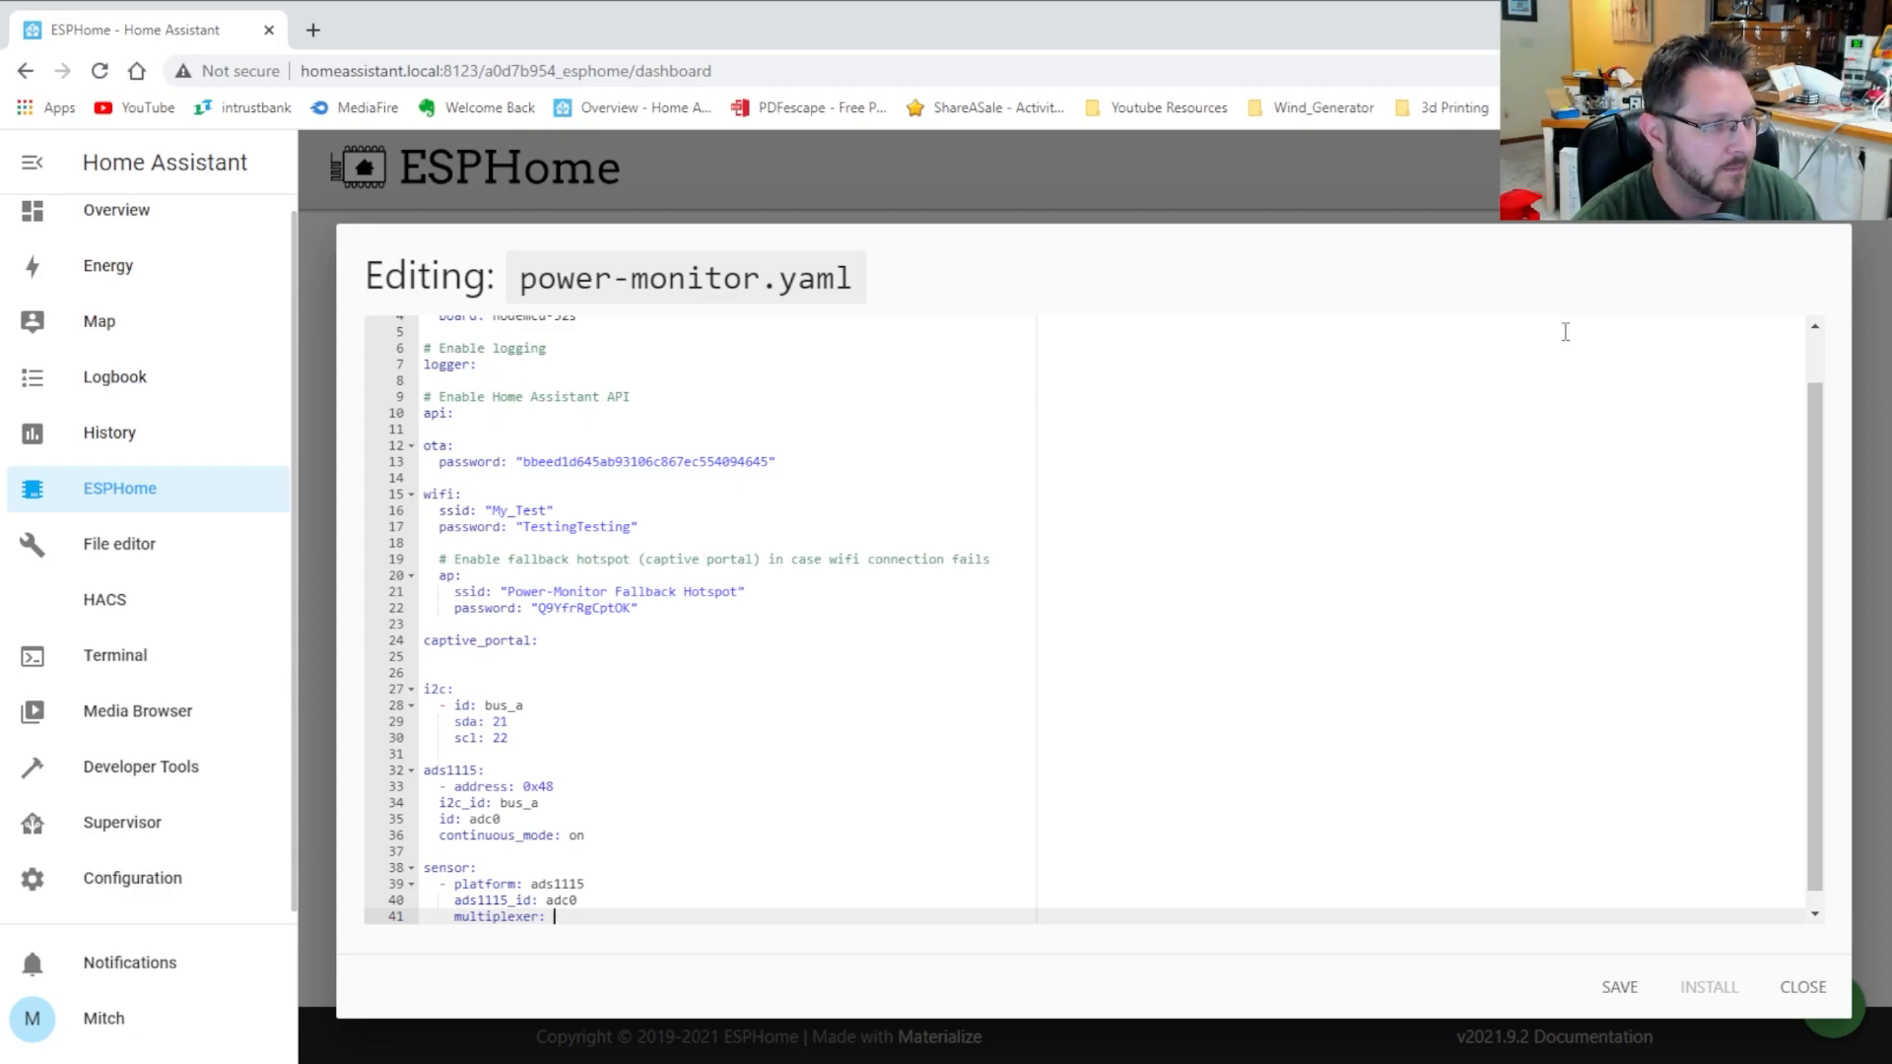
pyautogui.write("'")
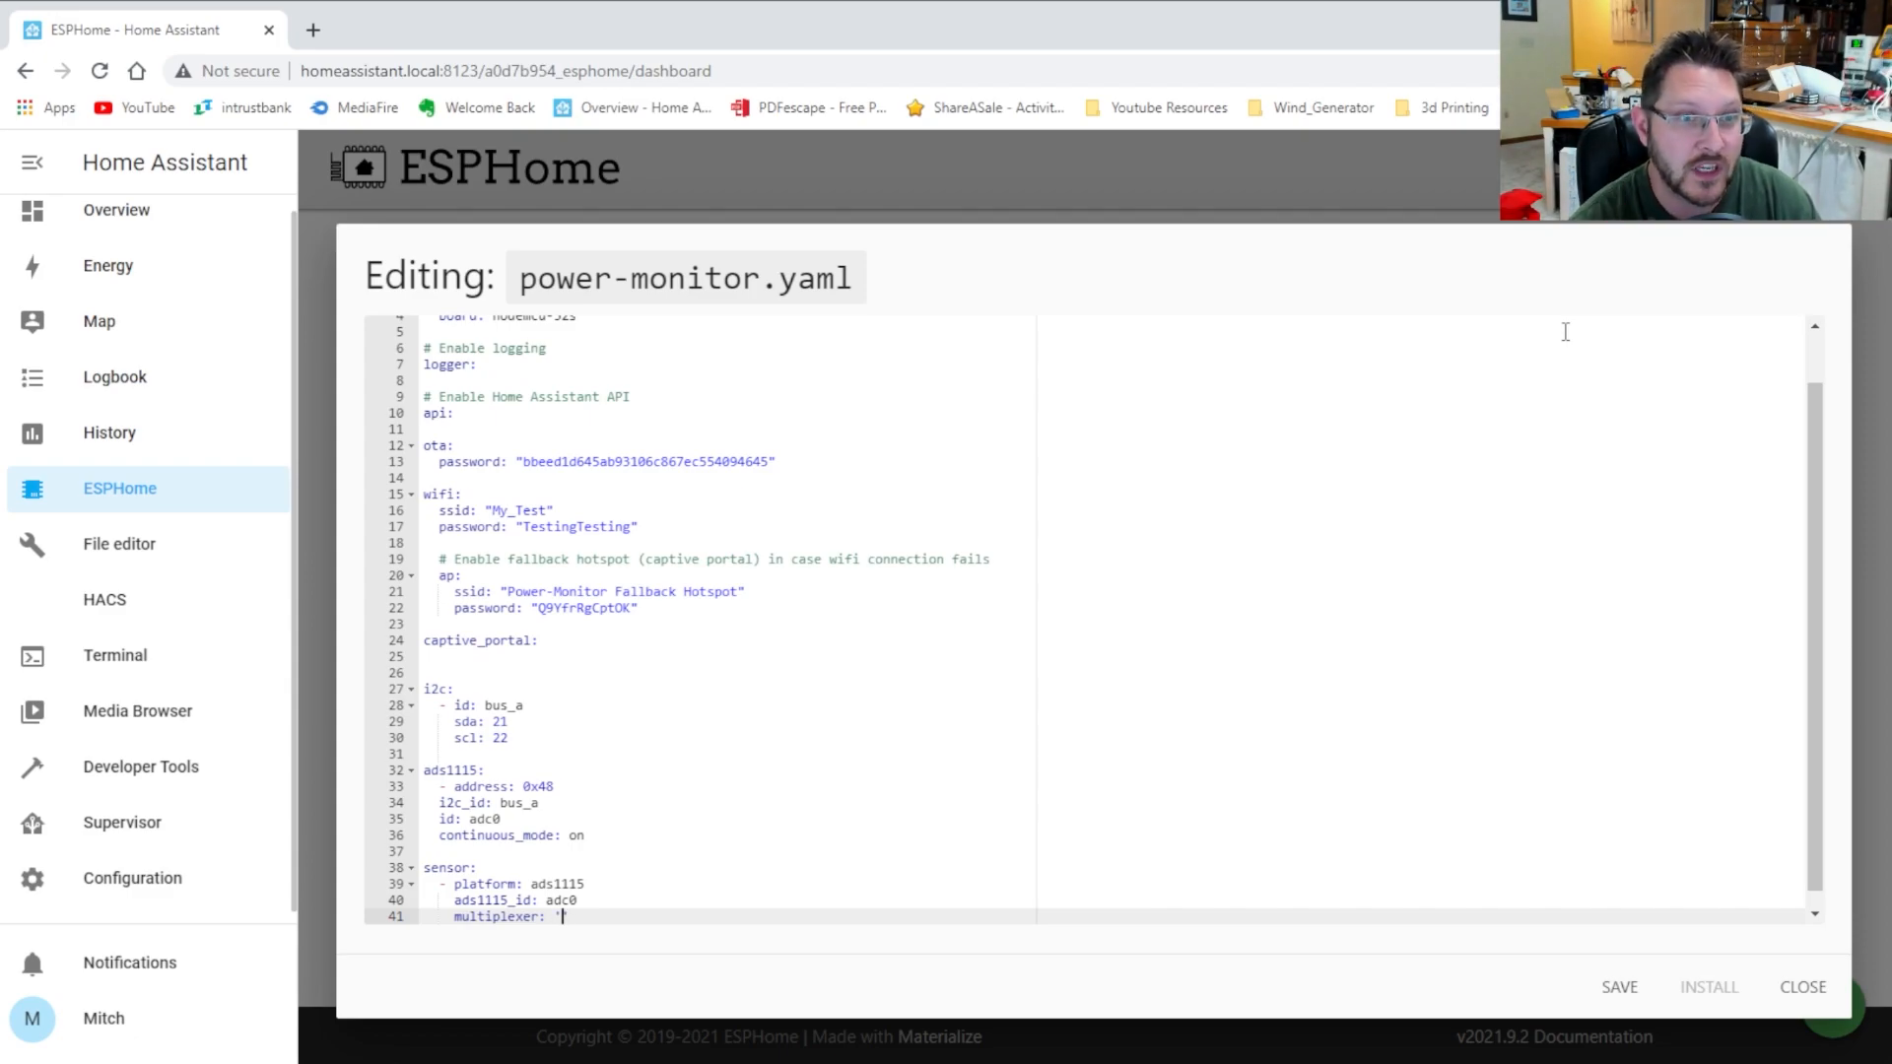
pyautogui.write('A0')
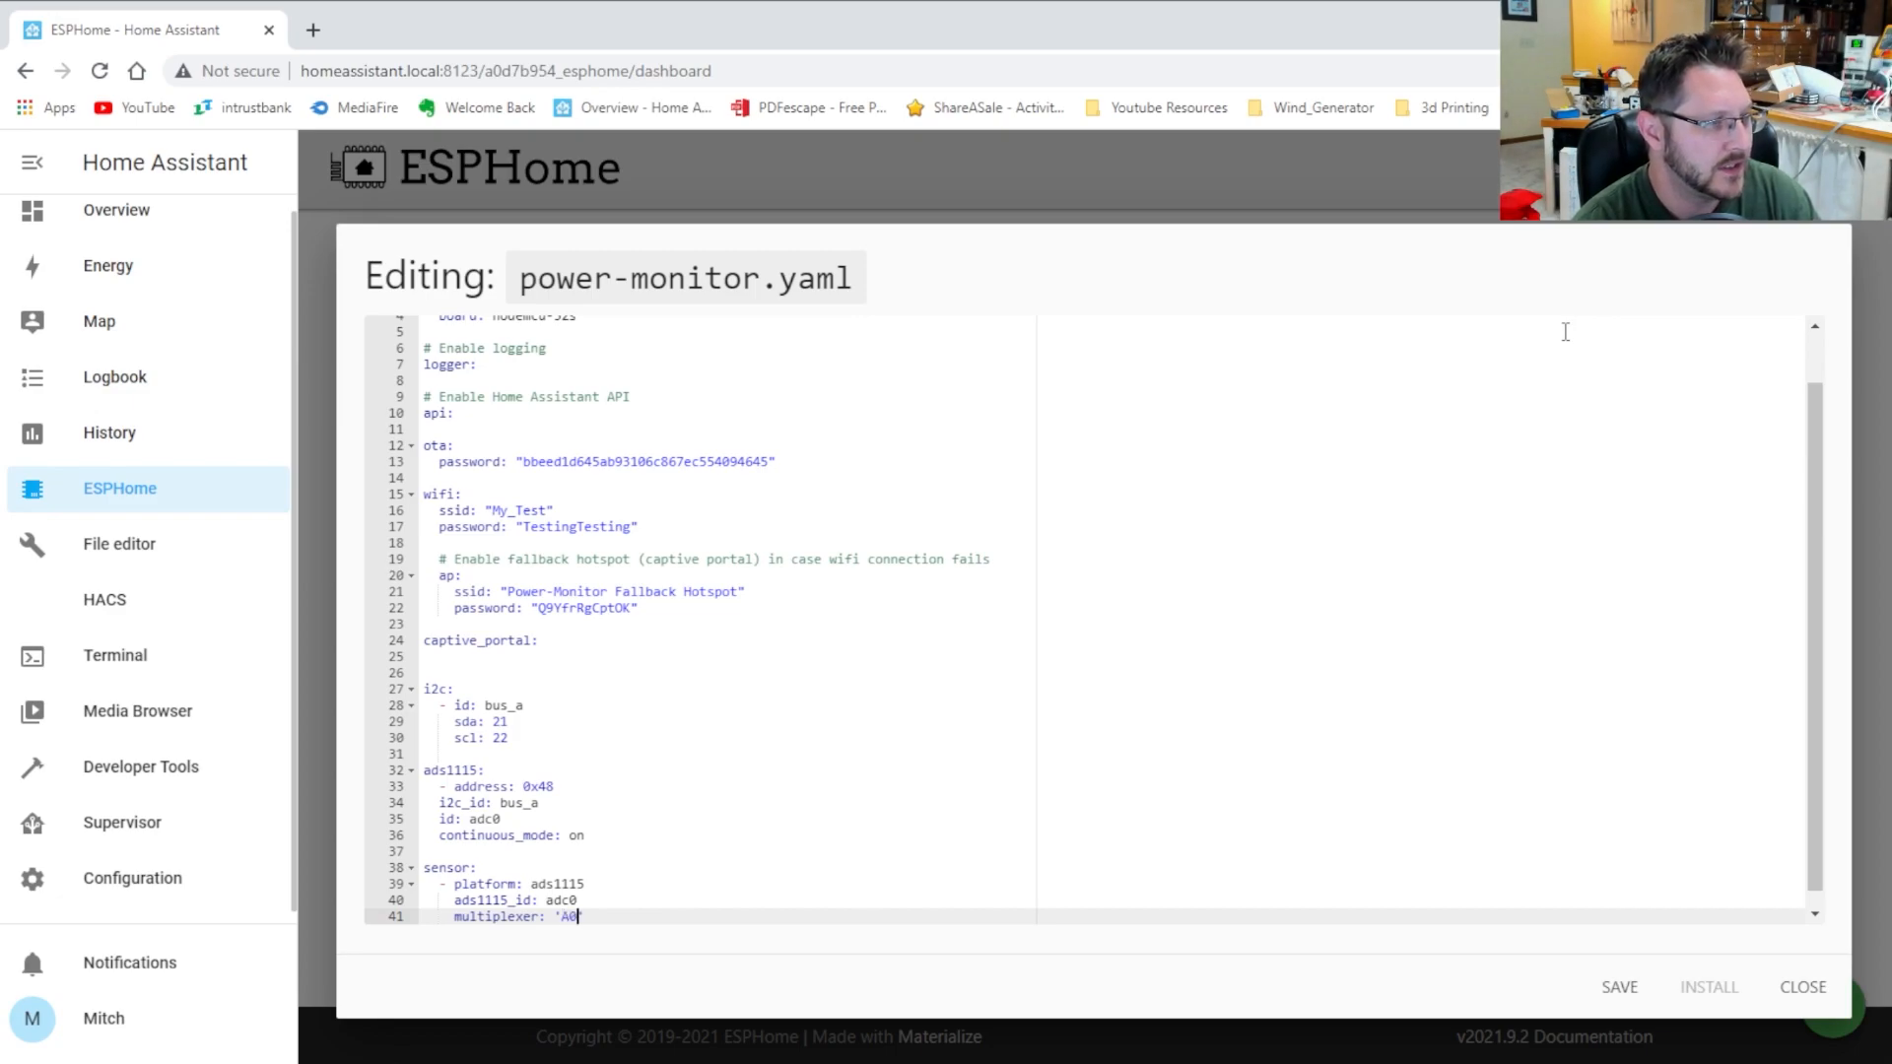
pyautogui.write('_A1')
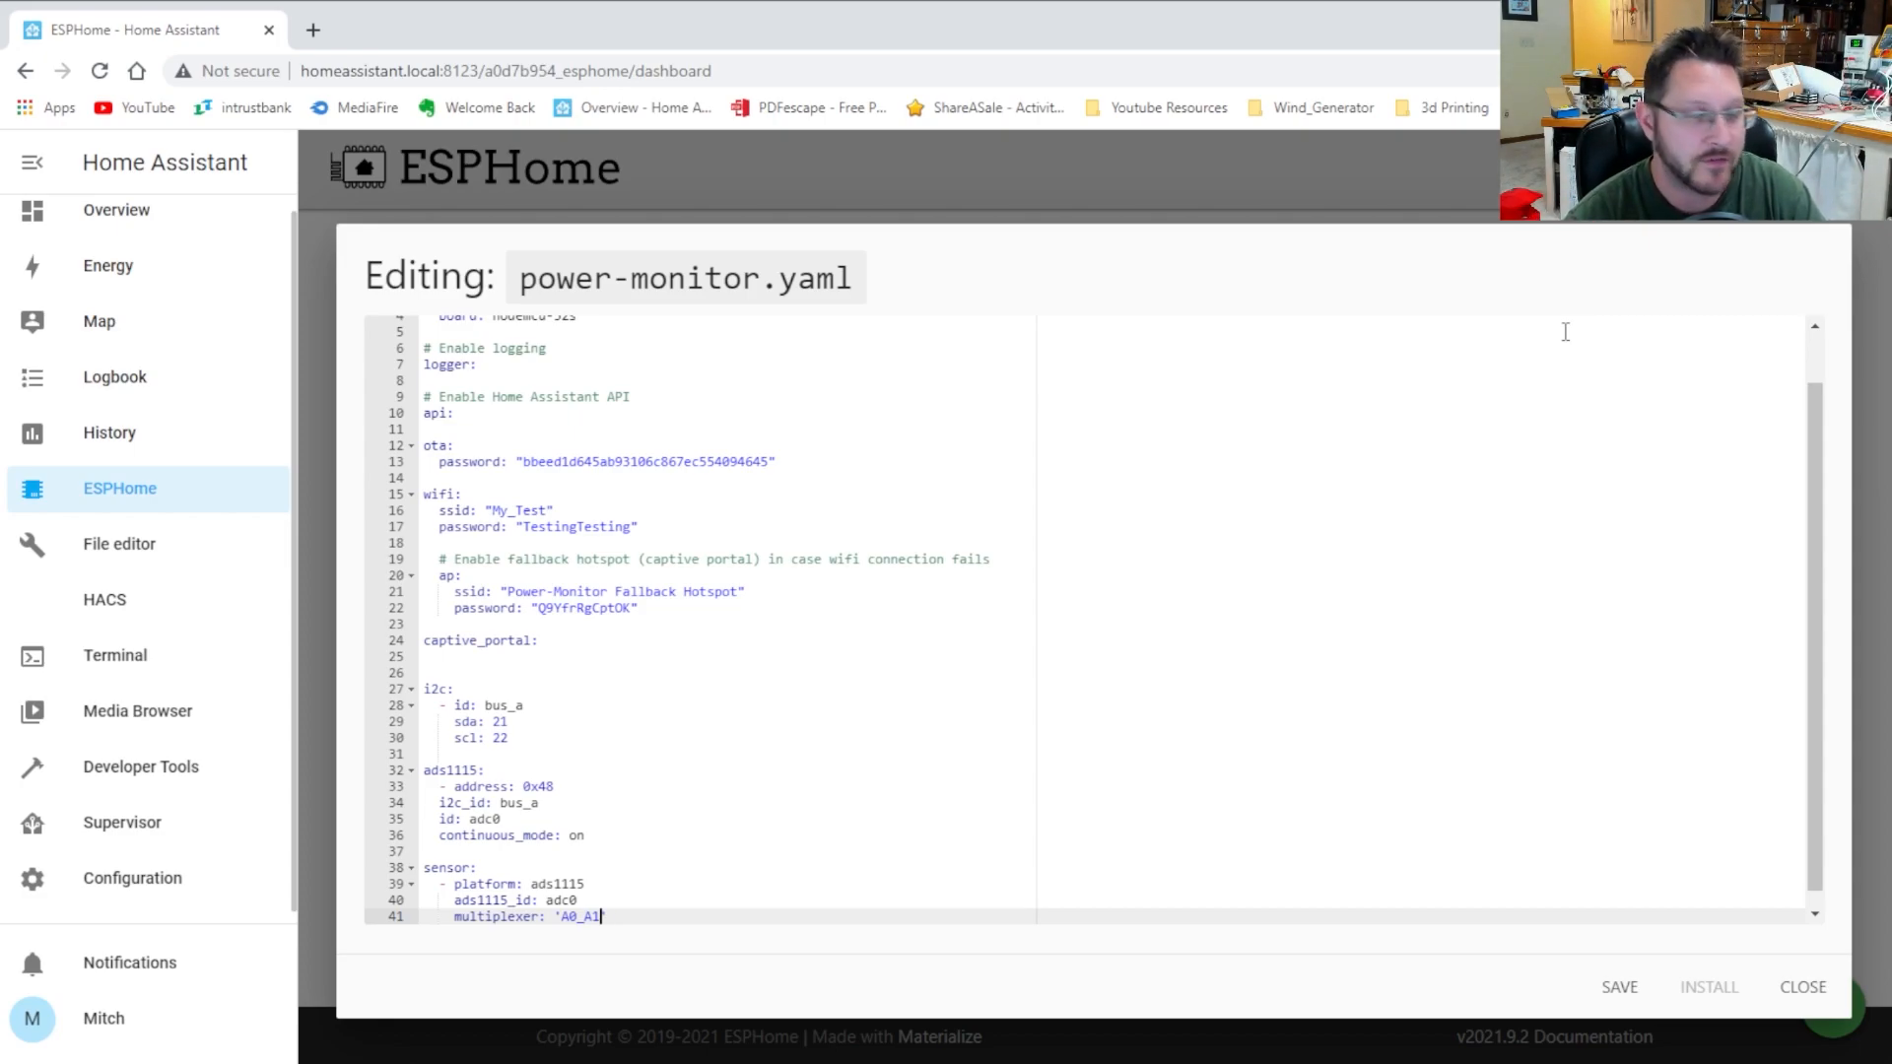
pyautogui.press('Return')
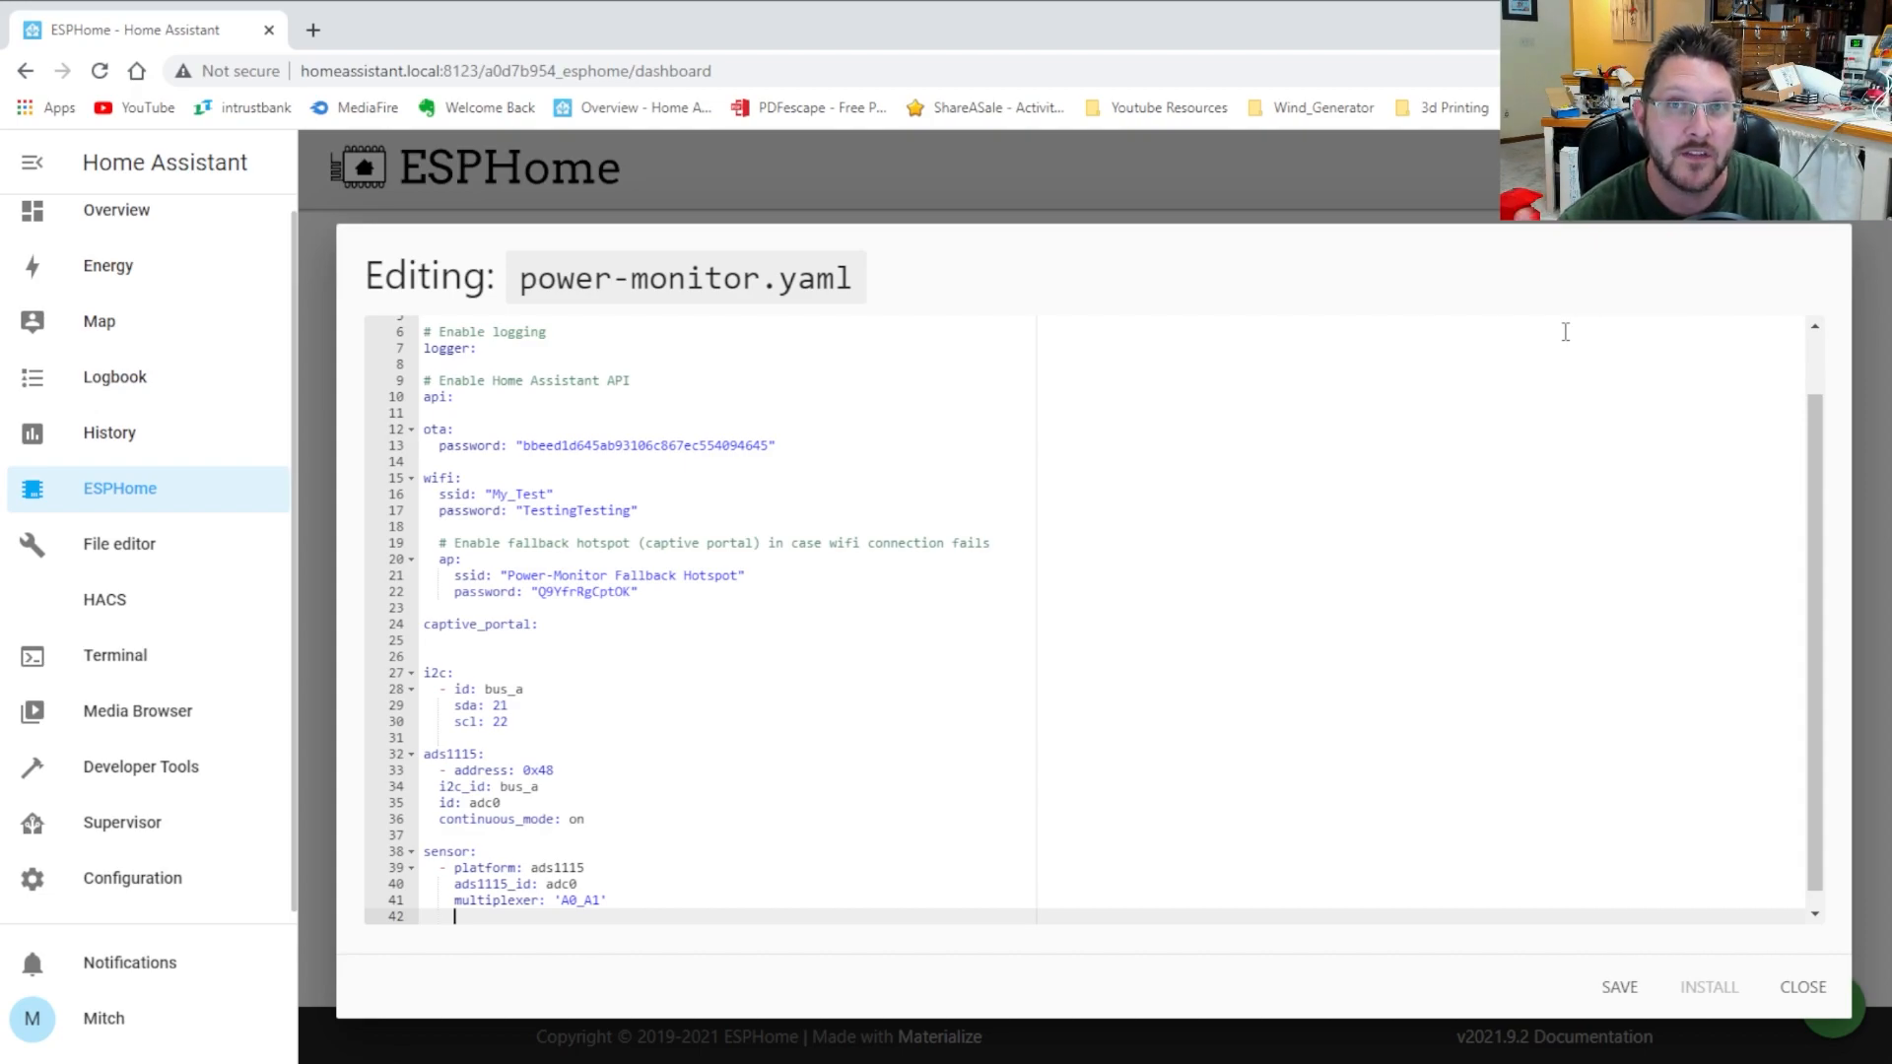
pyautogui.press('Up')
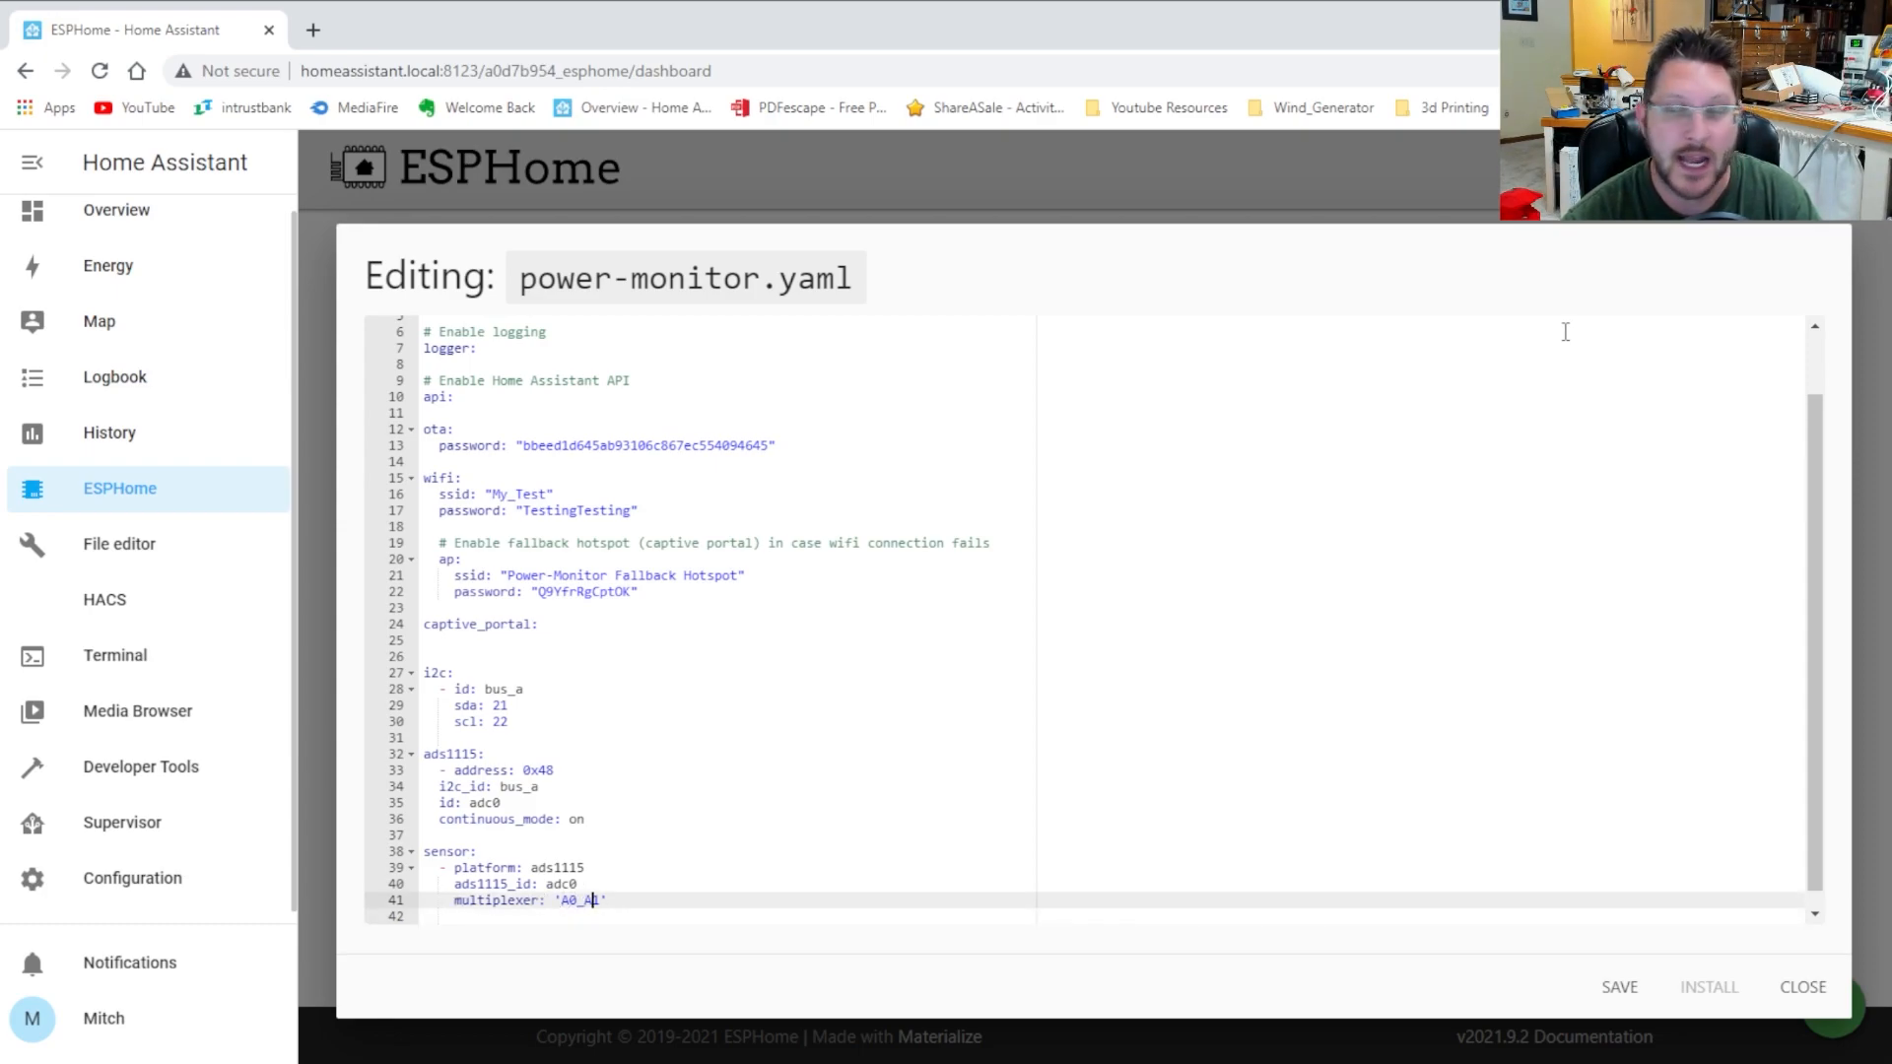
pyautogui.press('Down')
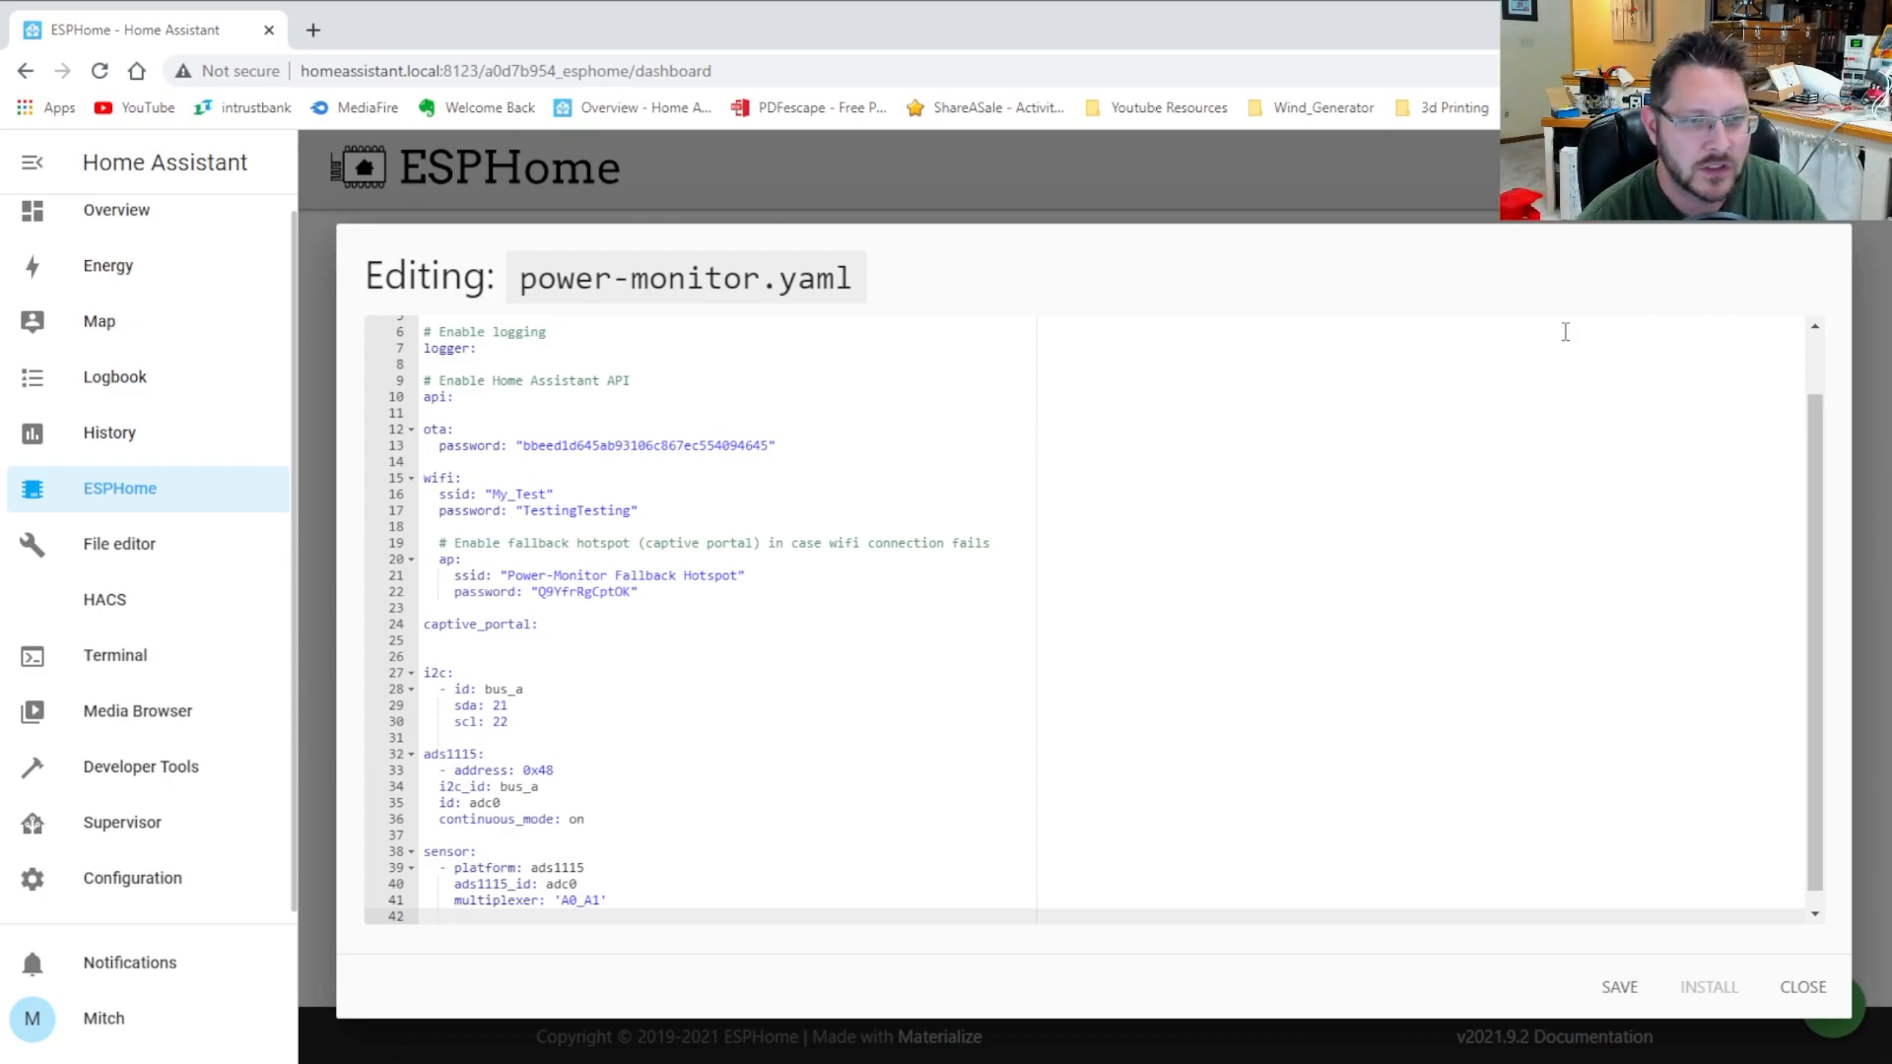
# Add gain: 2.048 and update_interval: 2s to the ads1115 sensor
pyautogui.write('gain:')
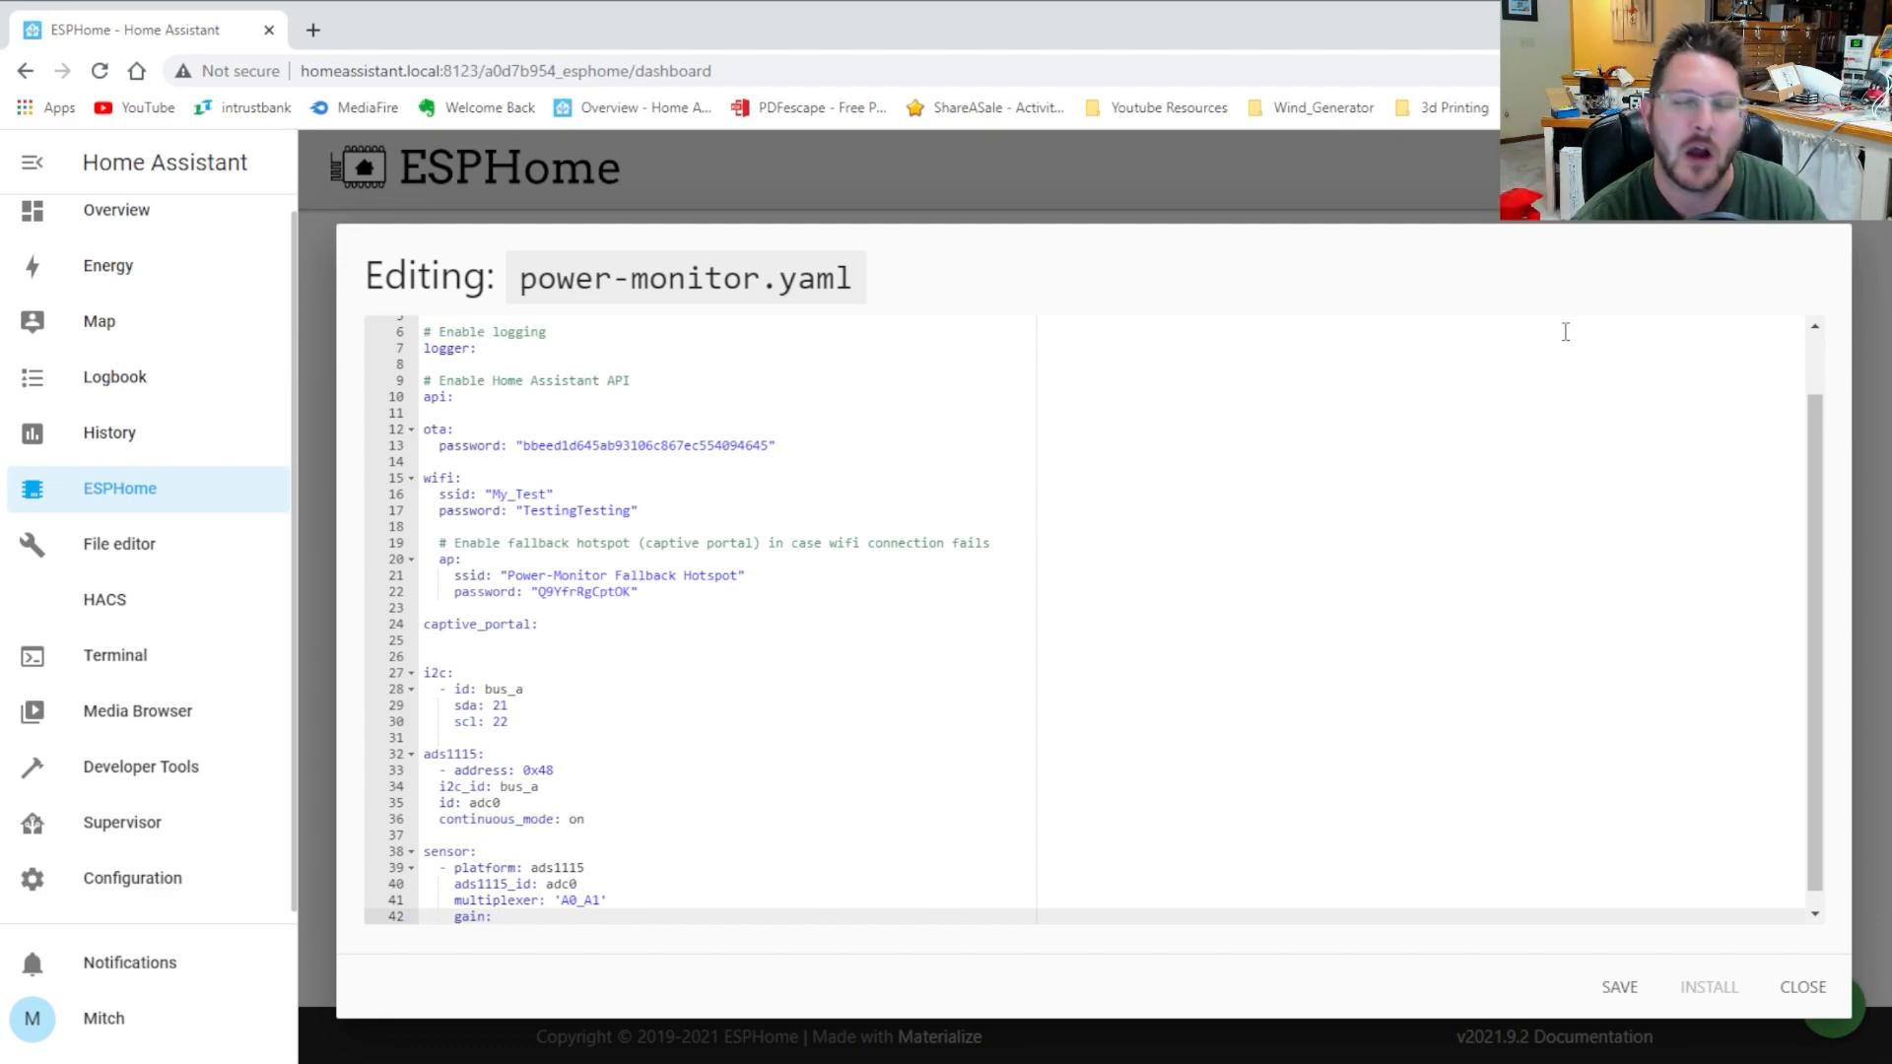
pyautogui.write('1.024')
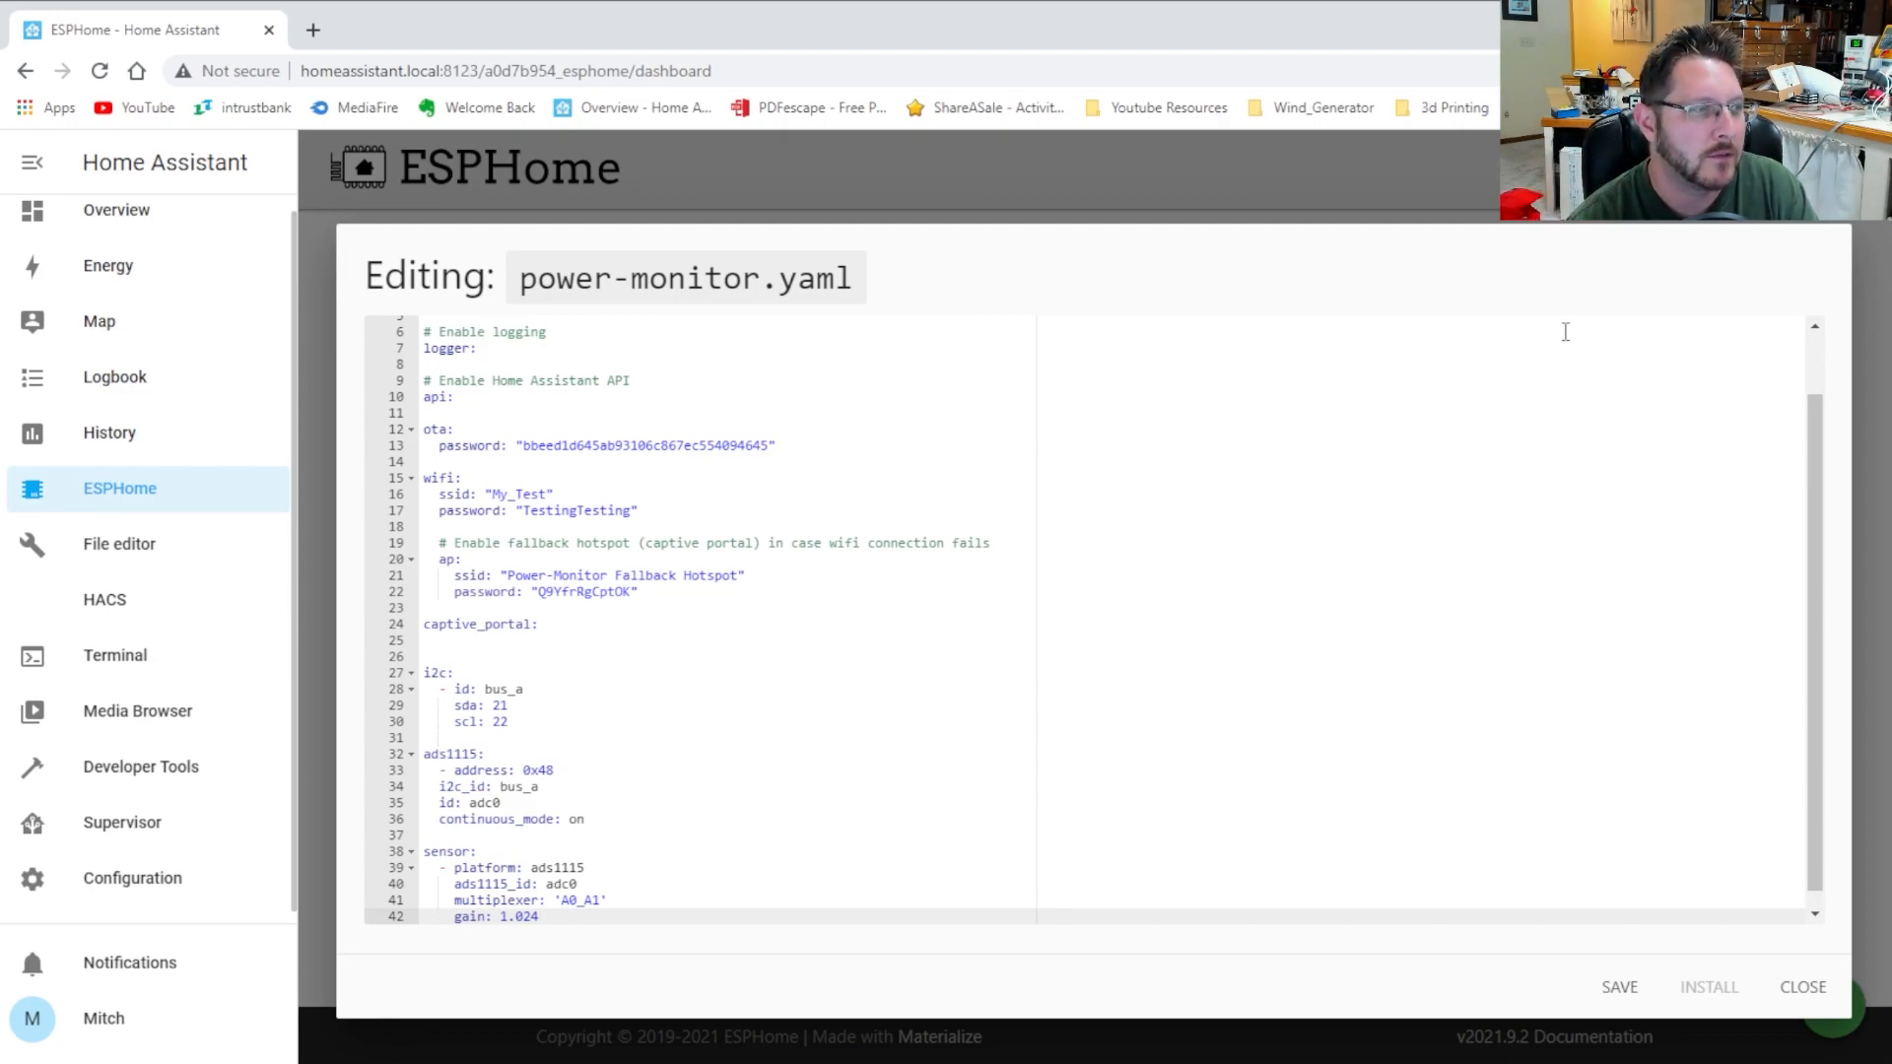
pyautogui.press('BackSpace')
pyautogui.press('BackSpace')
pyautogui.press('BackSpace')
pyautogui.press('BackSpace')
pyautogui.press('BackSpace')
pyautogui.write('2.048')
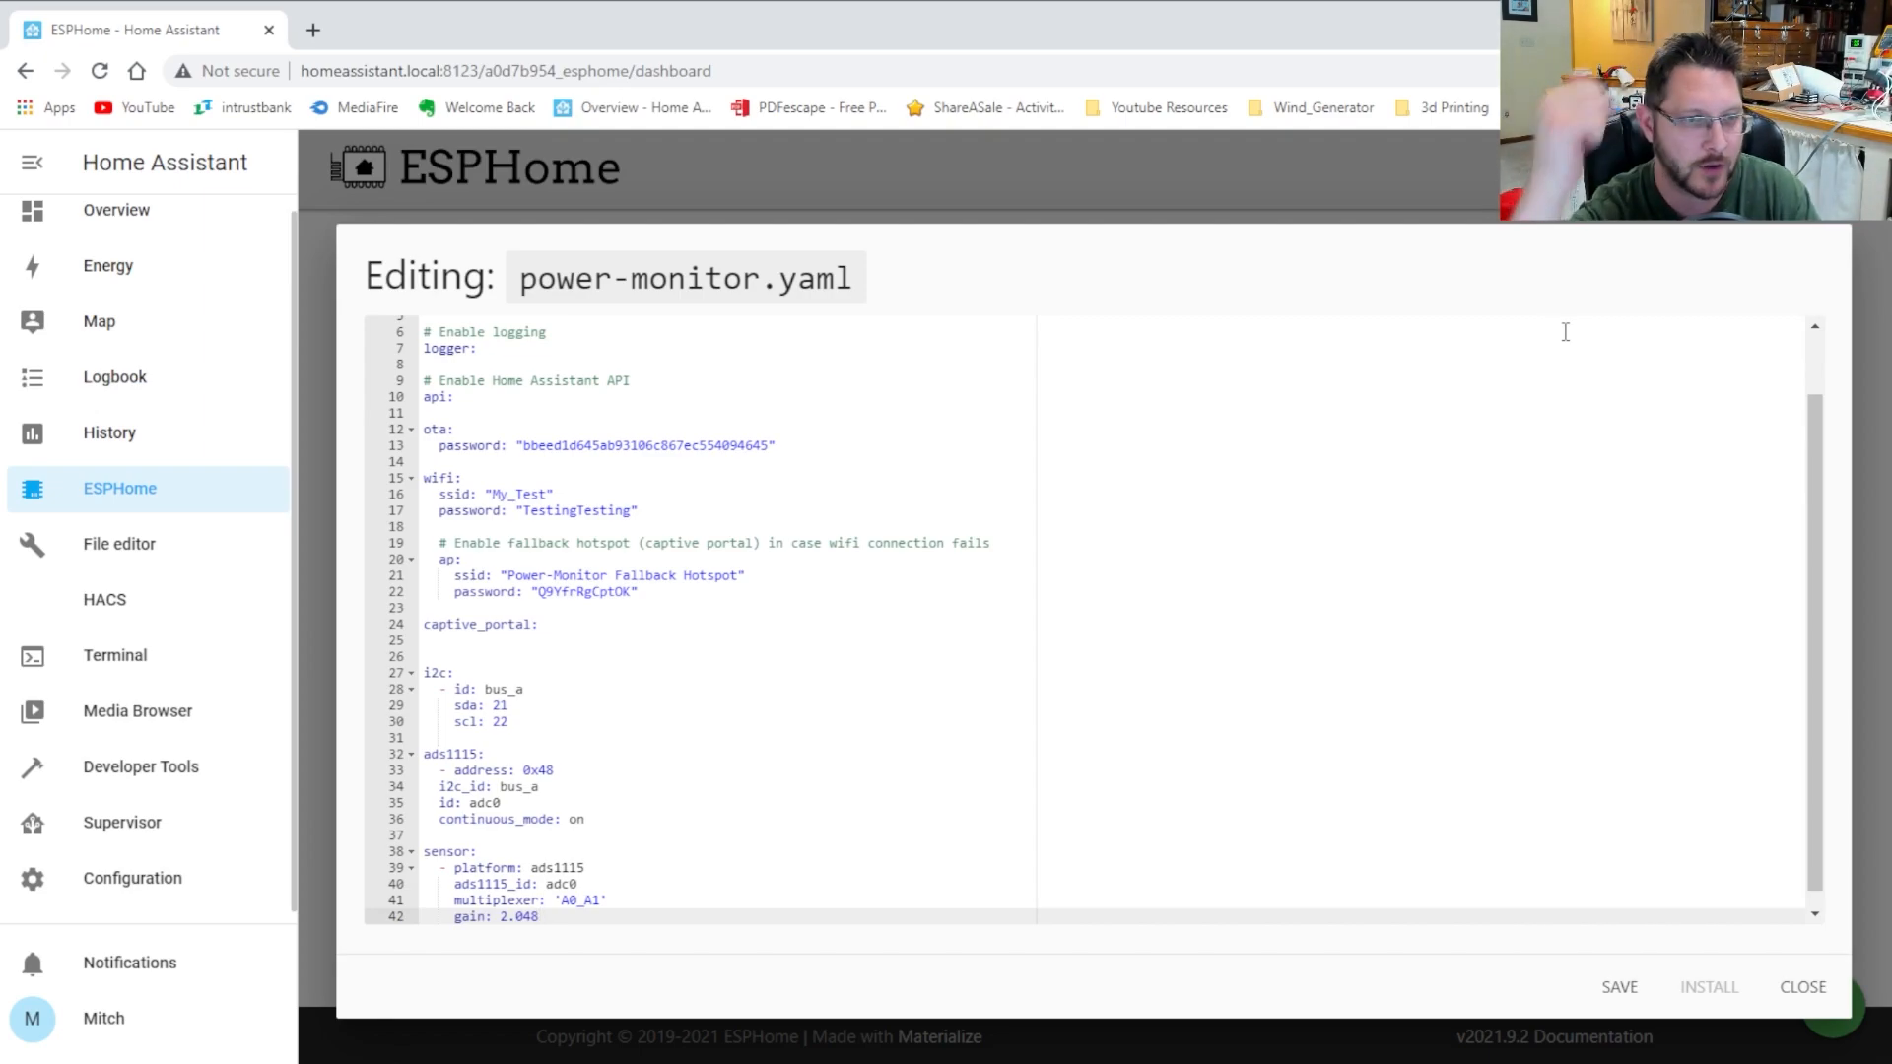
pyautogui.press('Return')
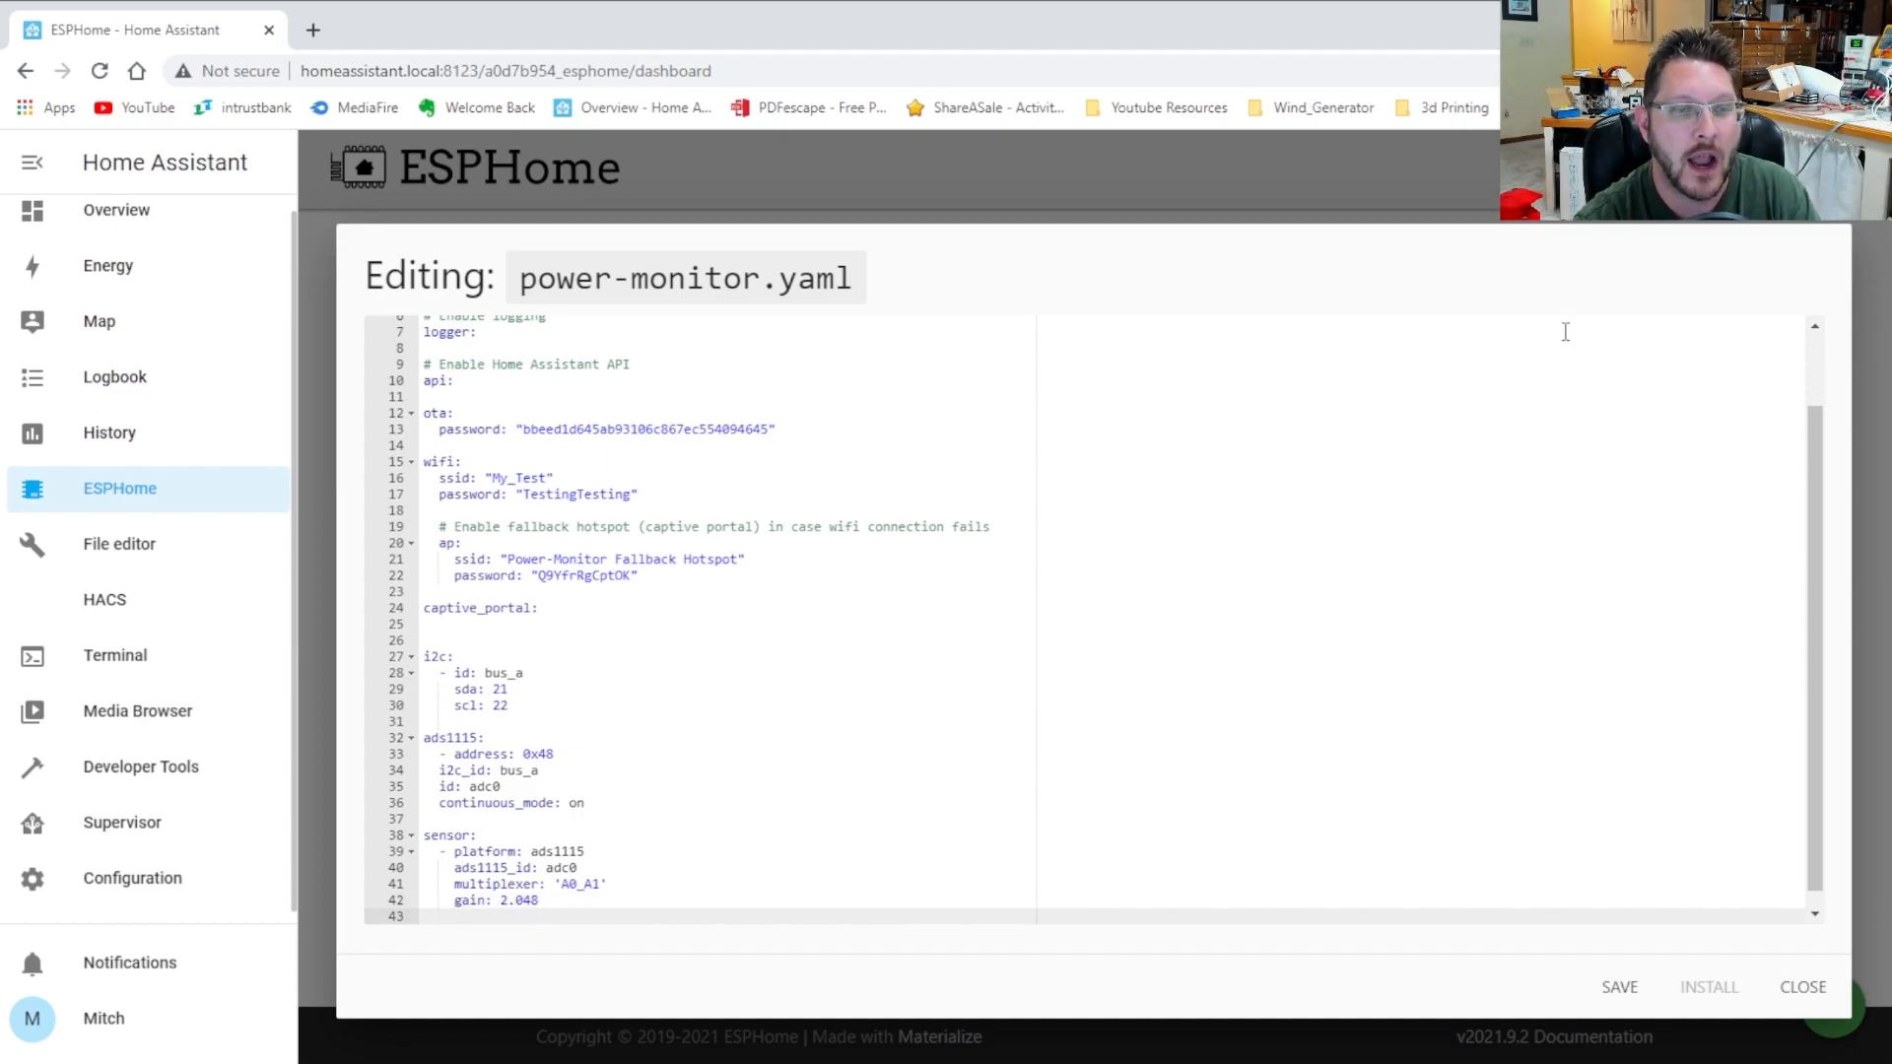
pyautogui.write('update')
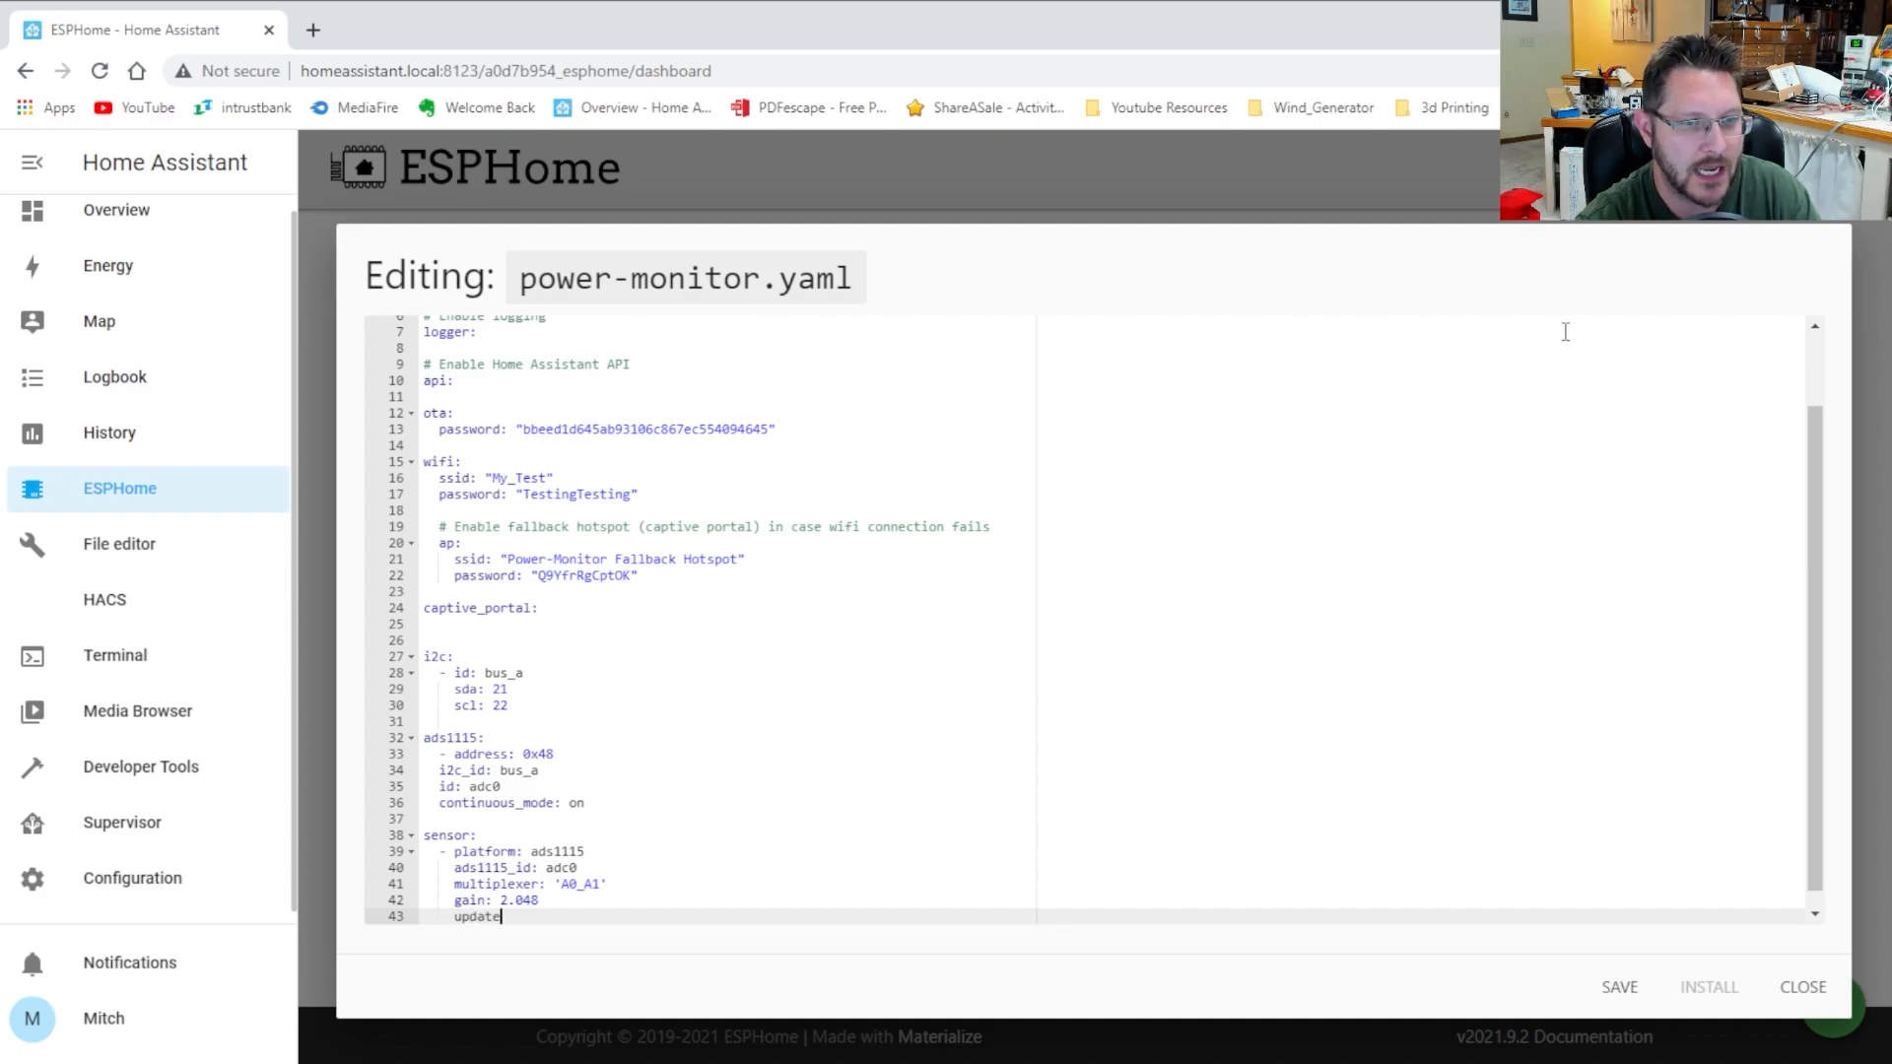
pyautogui.write('_interval: 2s')
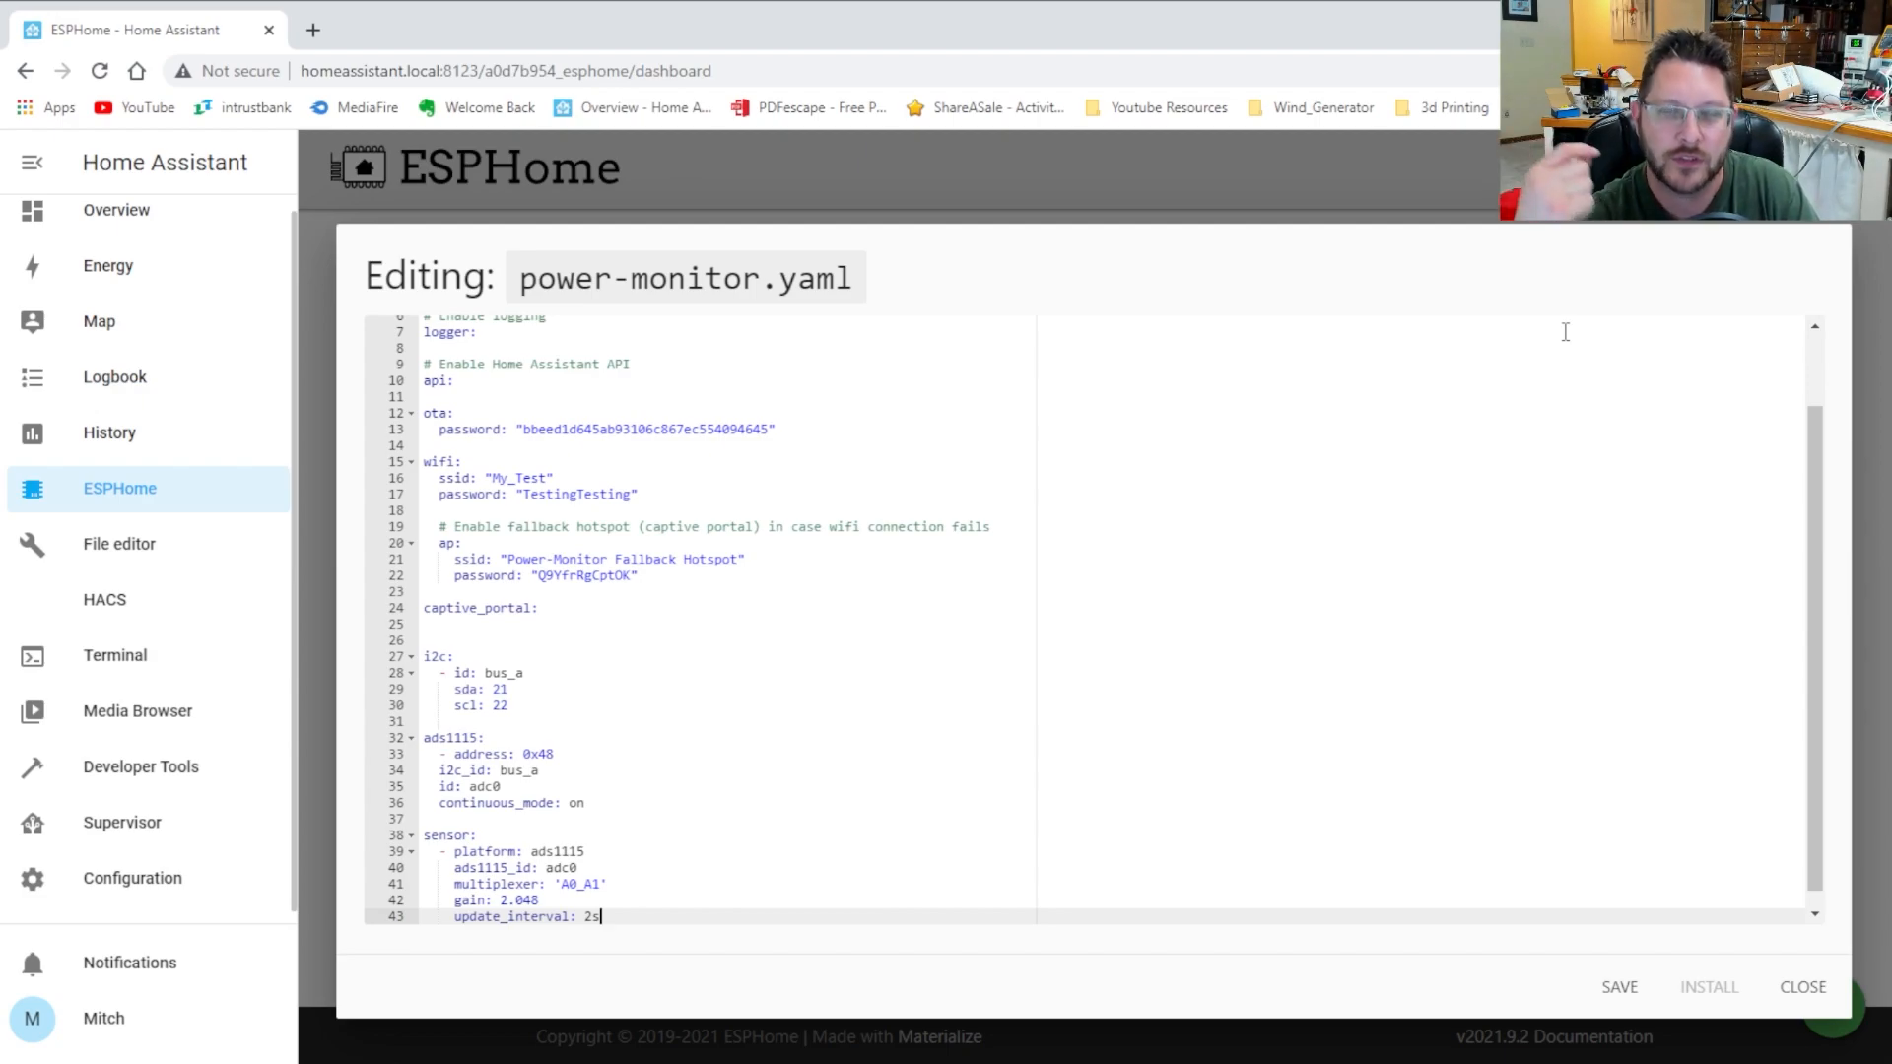
pyautogui.press('Return')
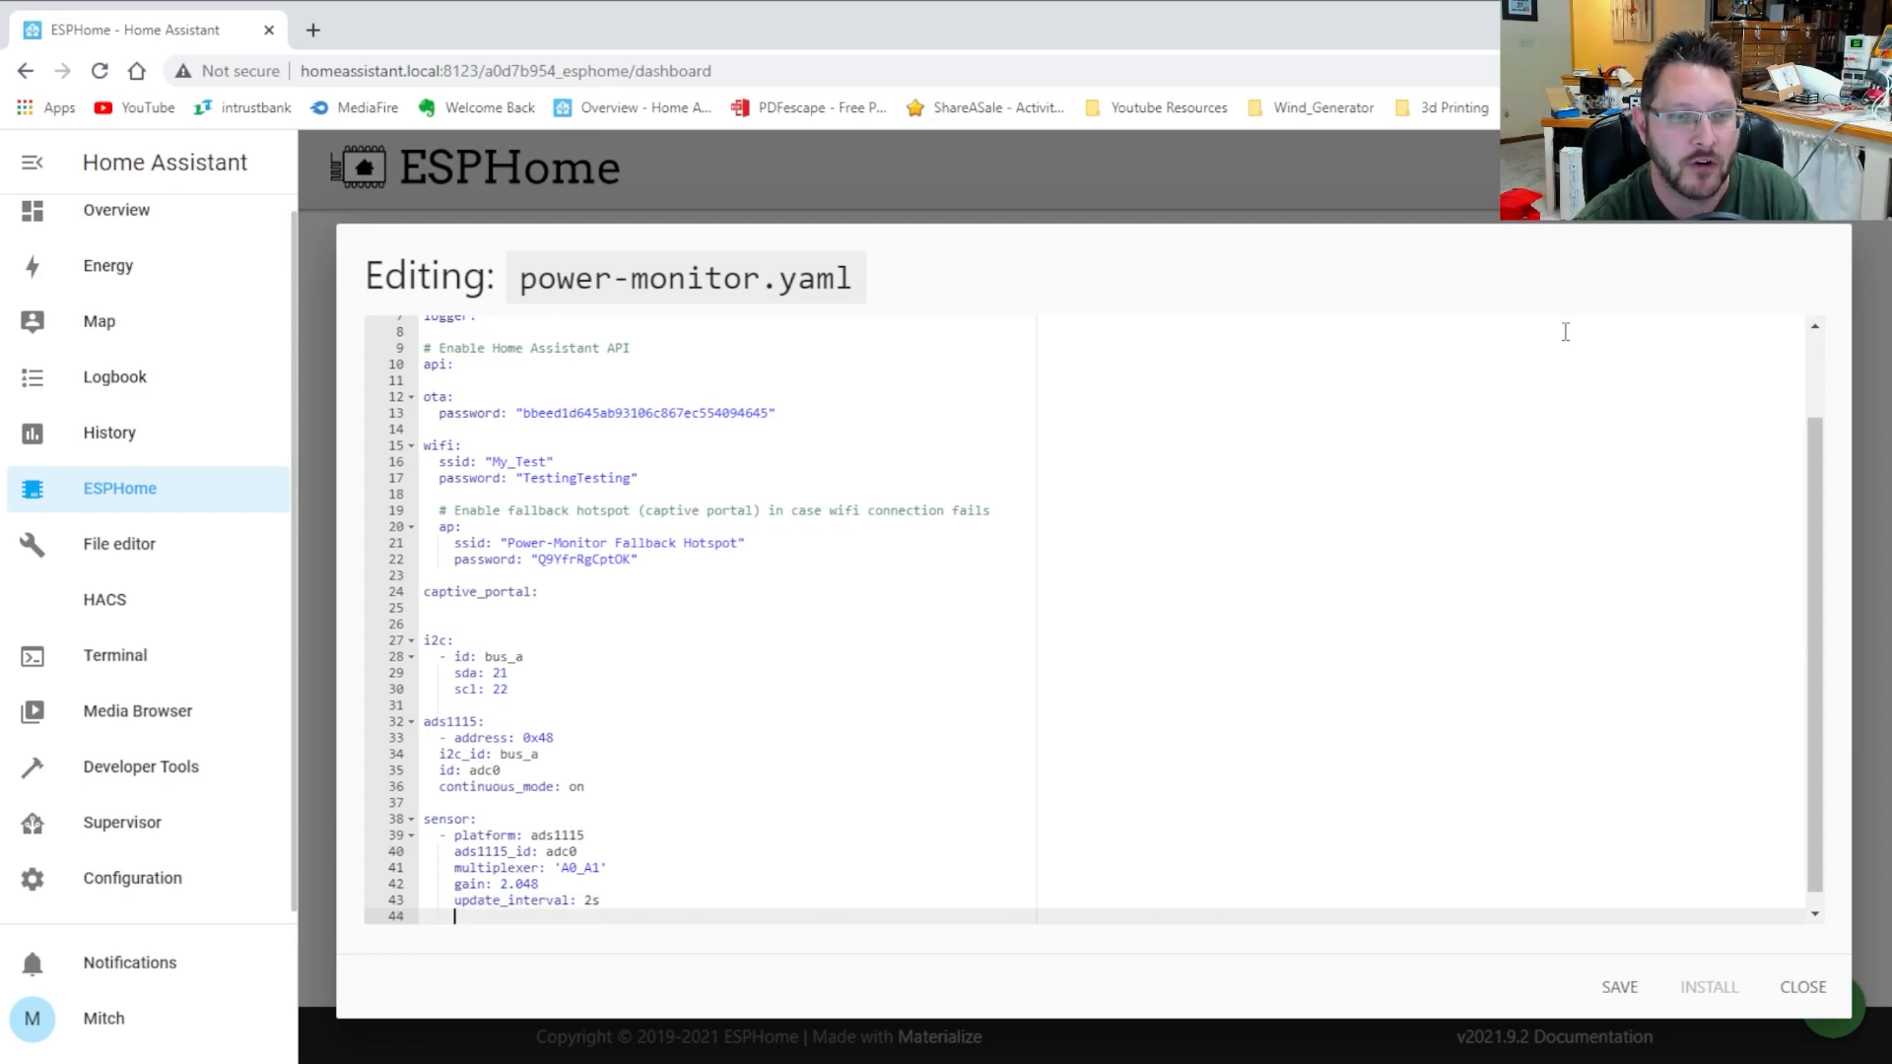
# Give the sensor name "Channel 1 RAW", accuracy_decimals: 3 and id: chan1
pyautogui.write('name: "')
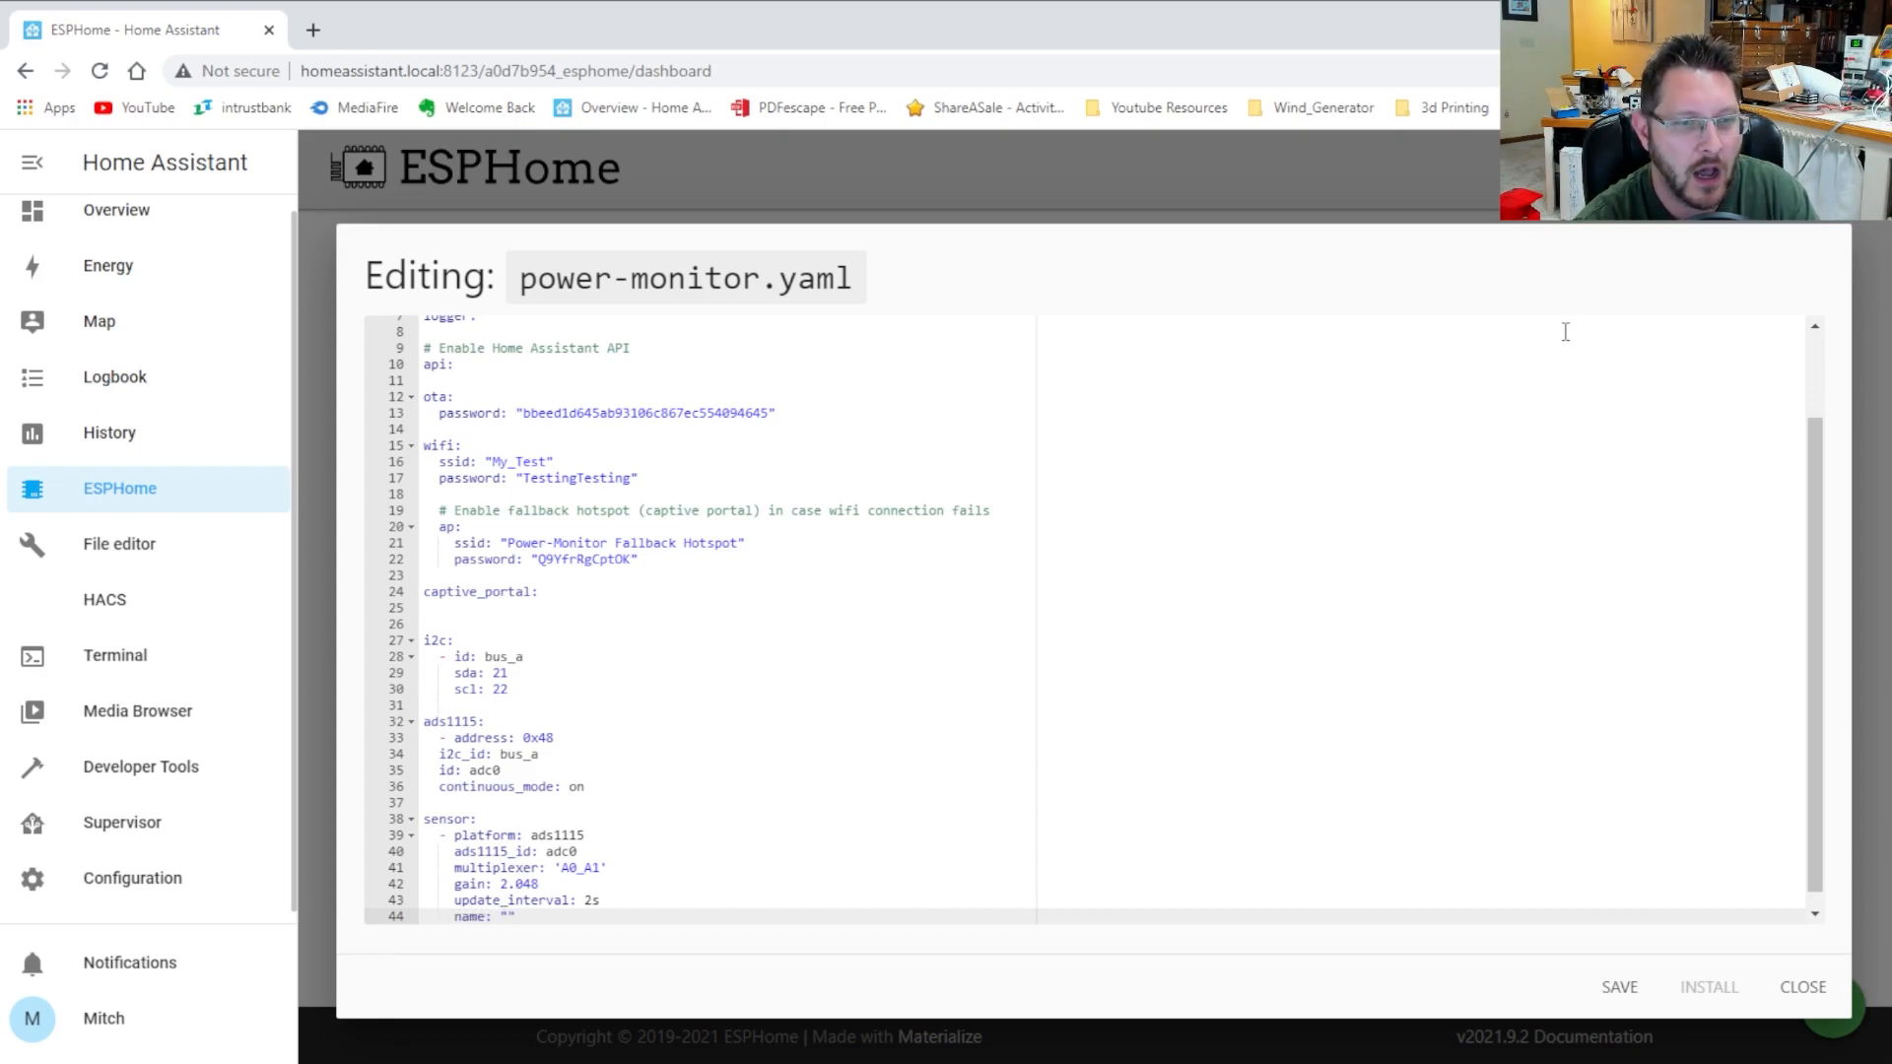
pyautogui.write('Channel 1')
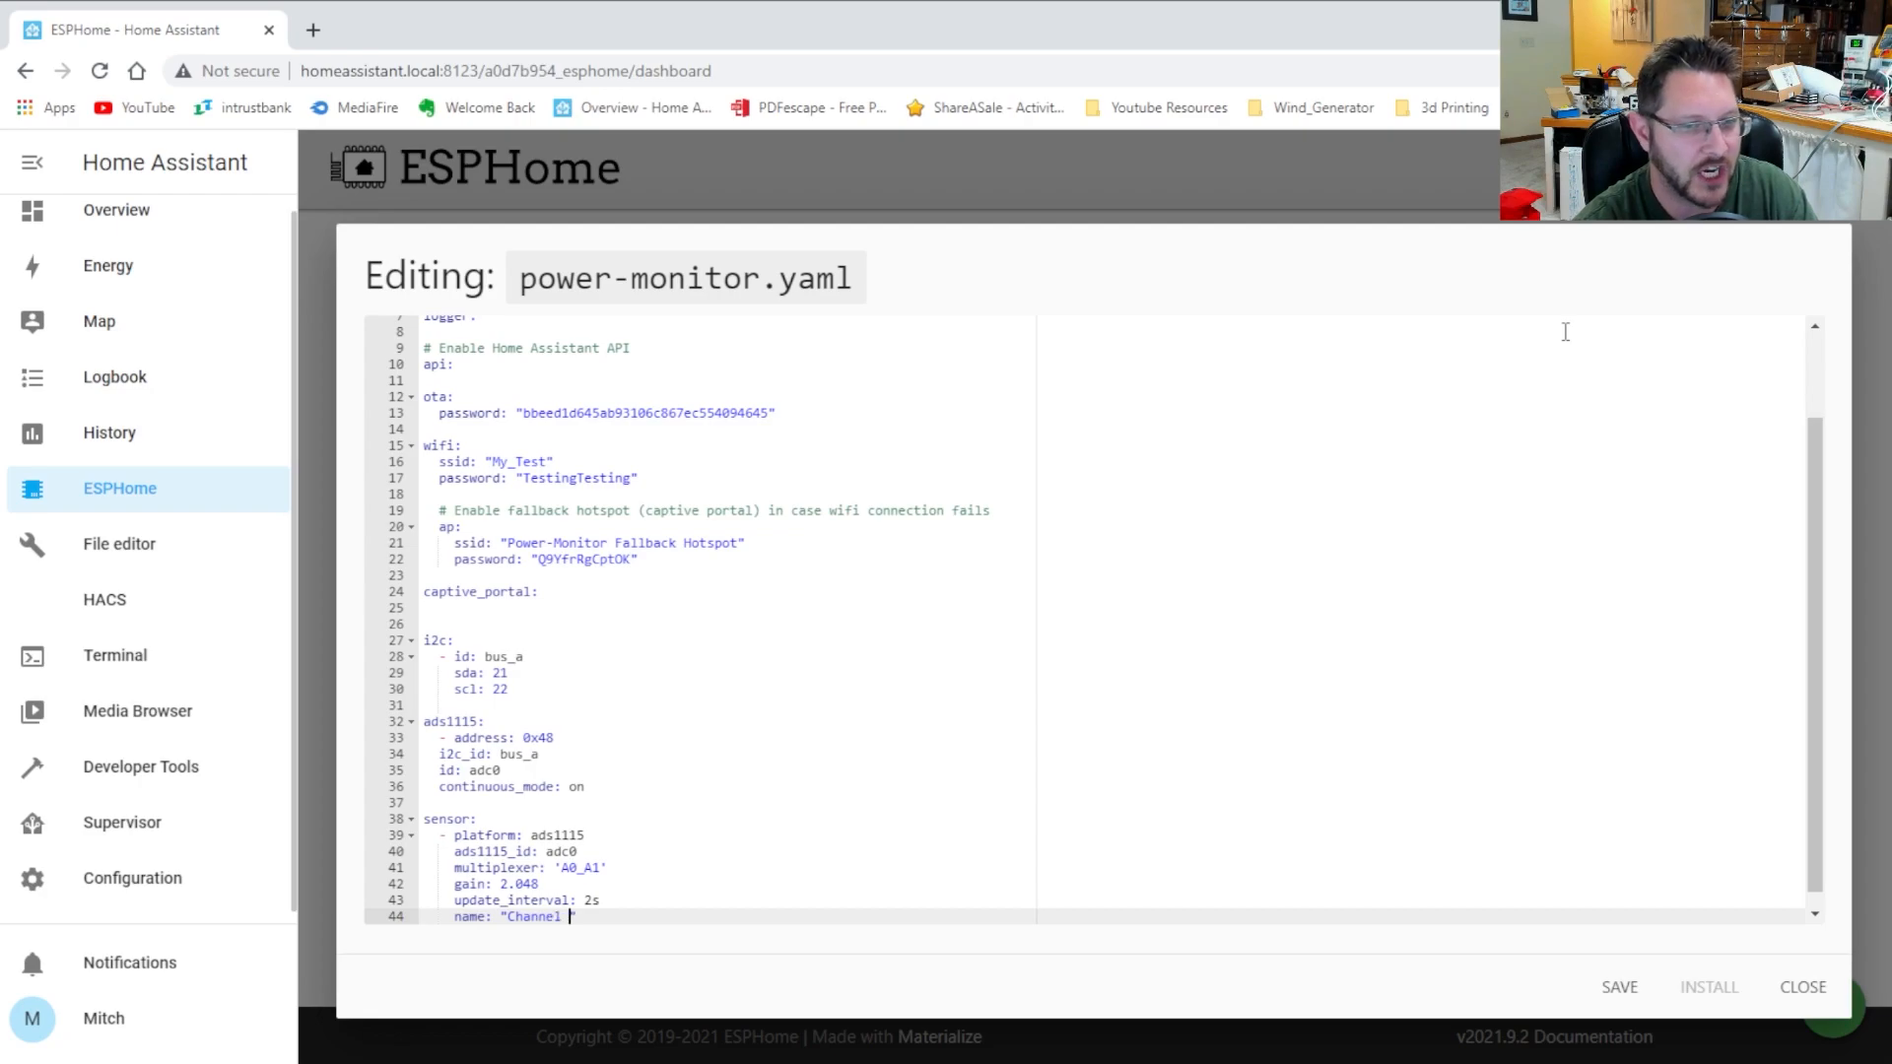
pyautogui.write(' RAW')
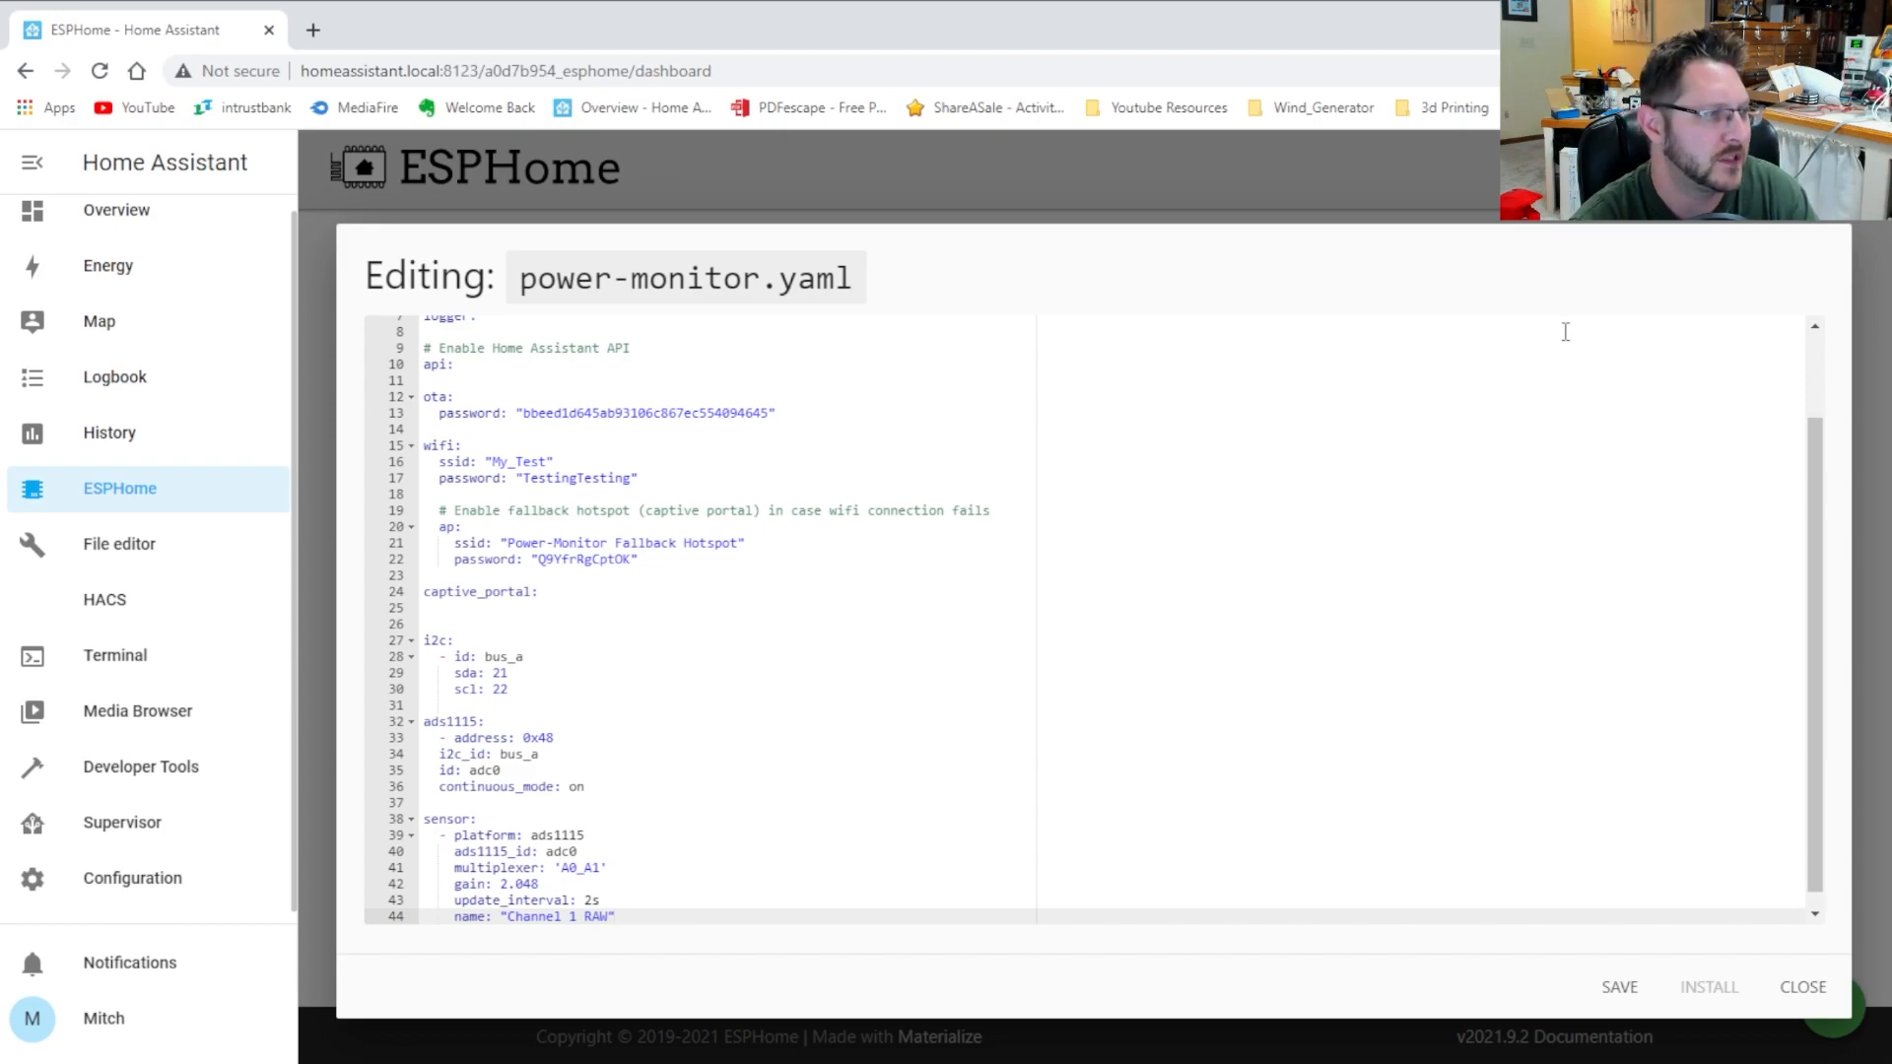
pyautogui.press('Return')
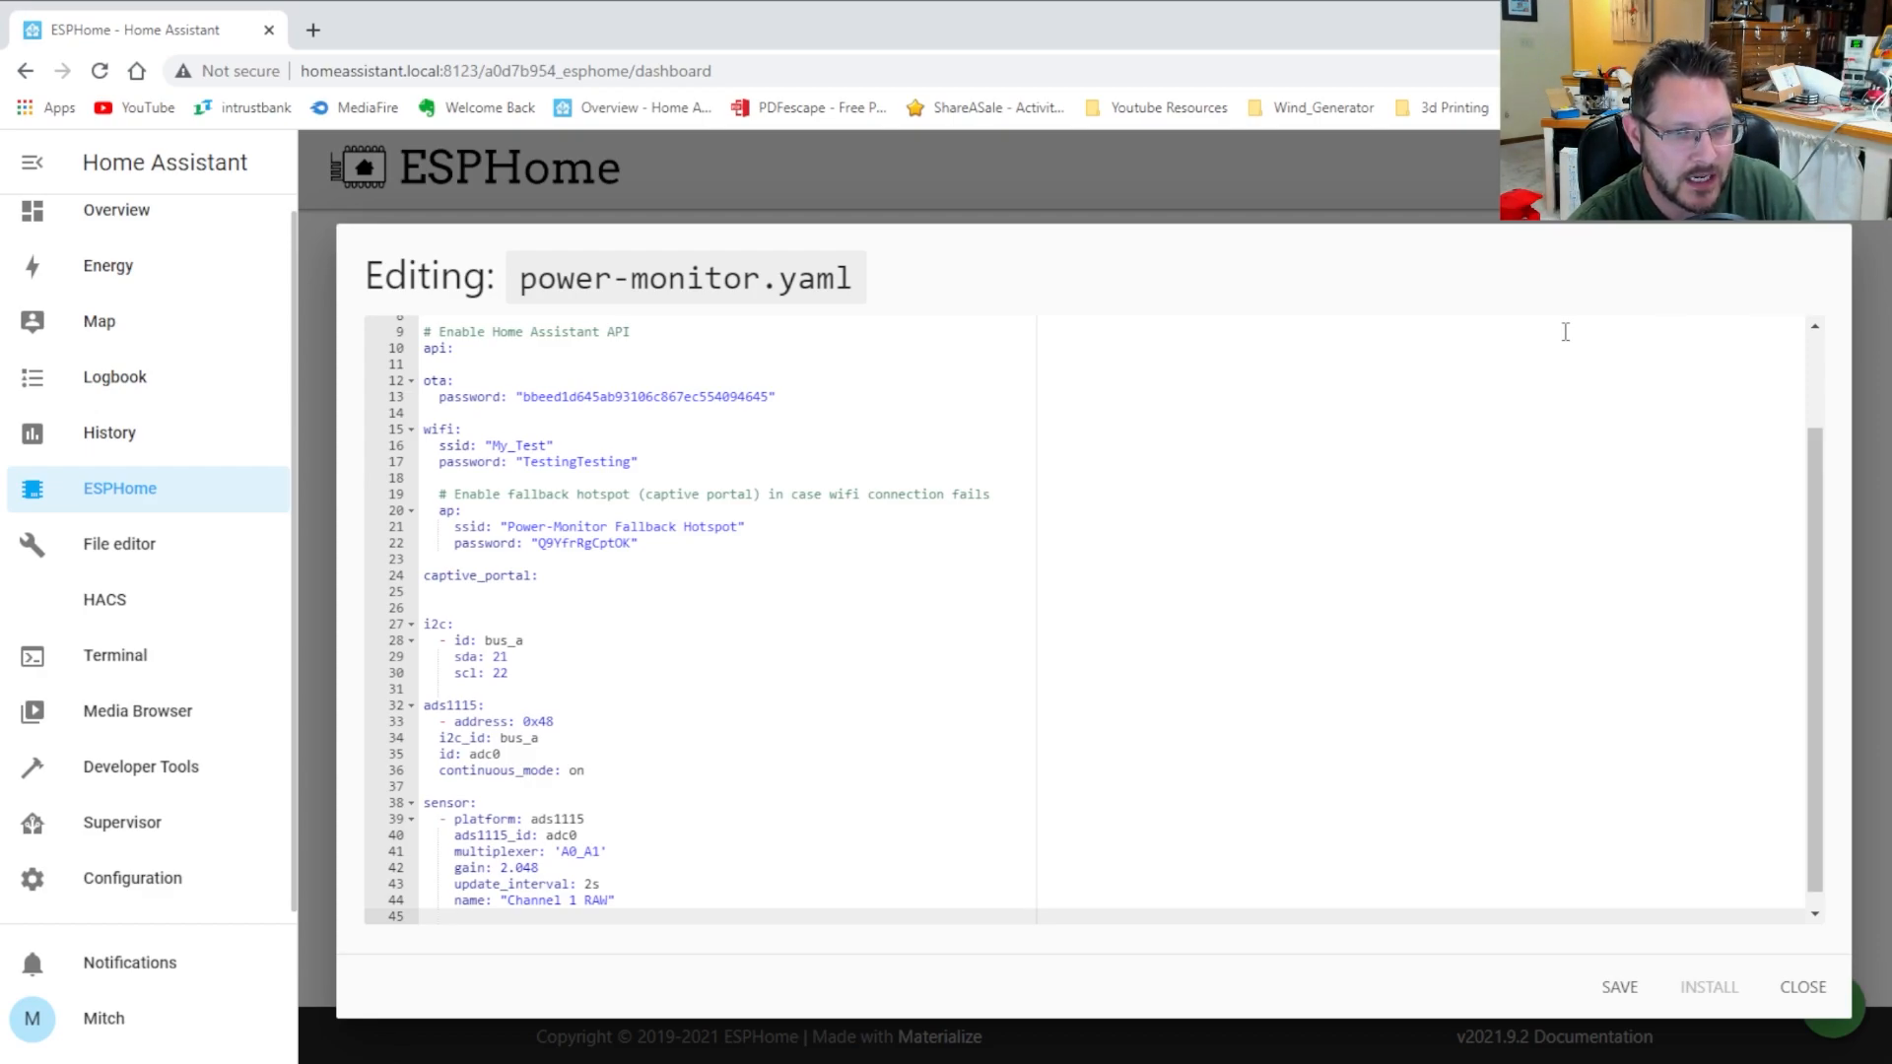
pyautogui.write('a')
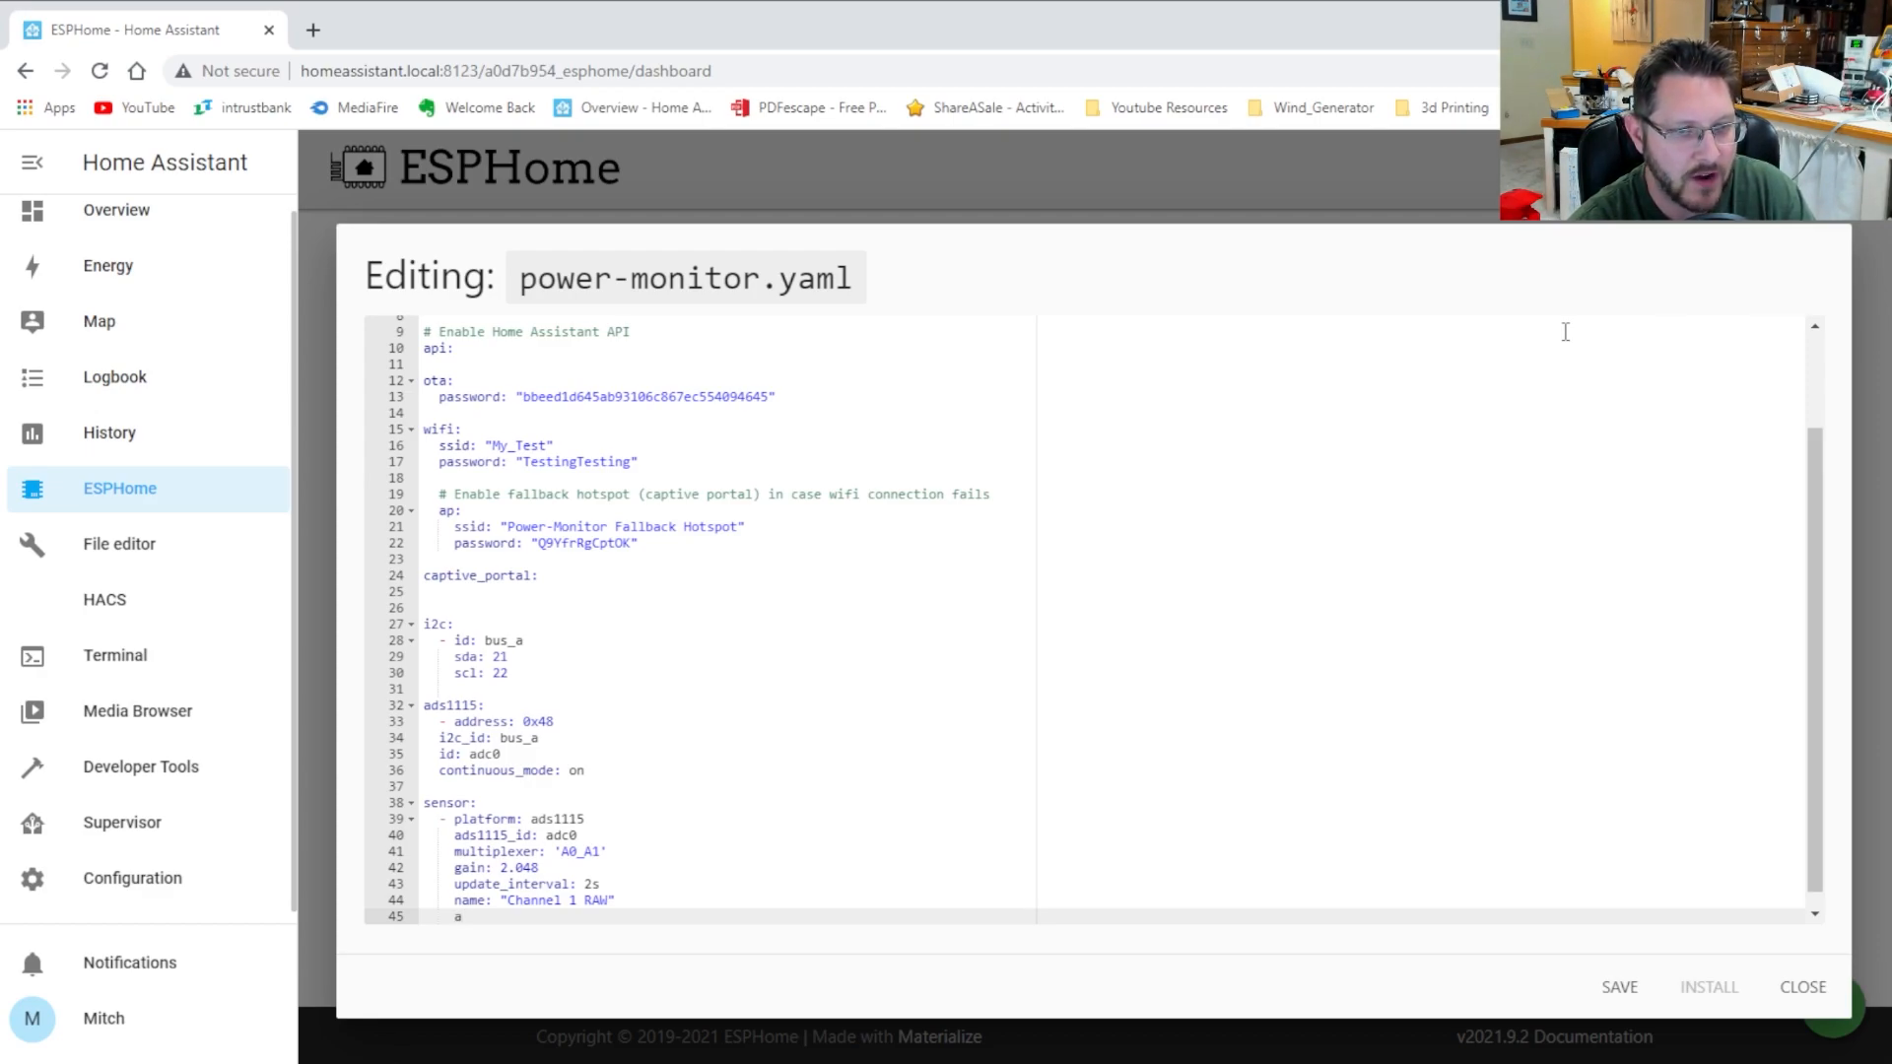
pyautogui.write('ccuracy')
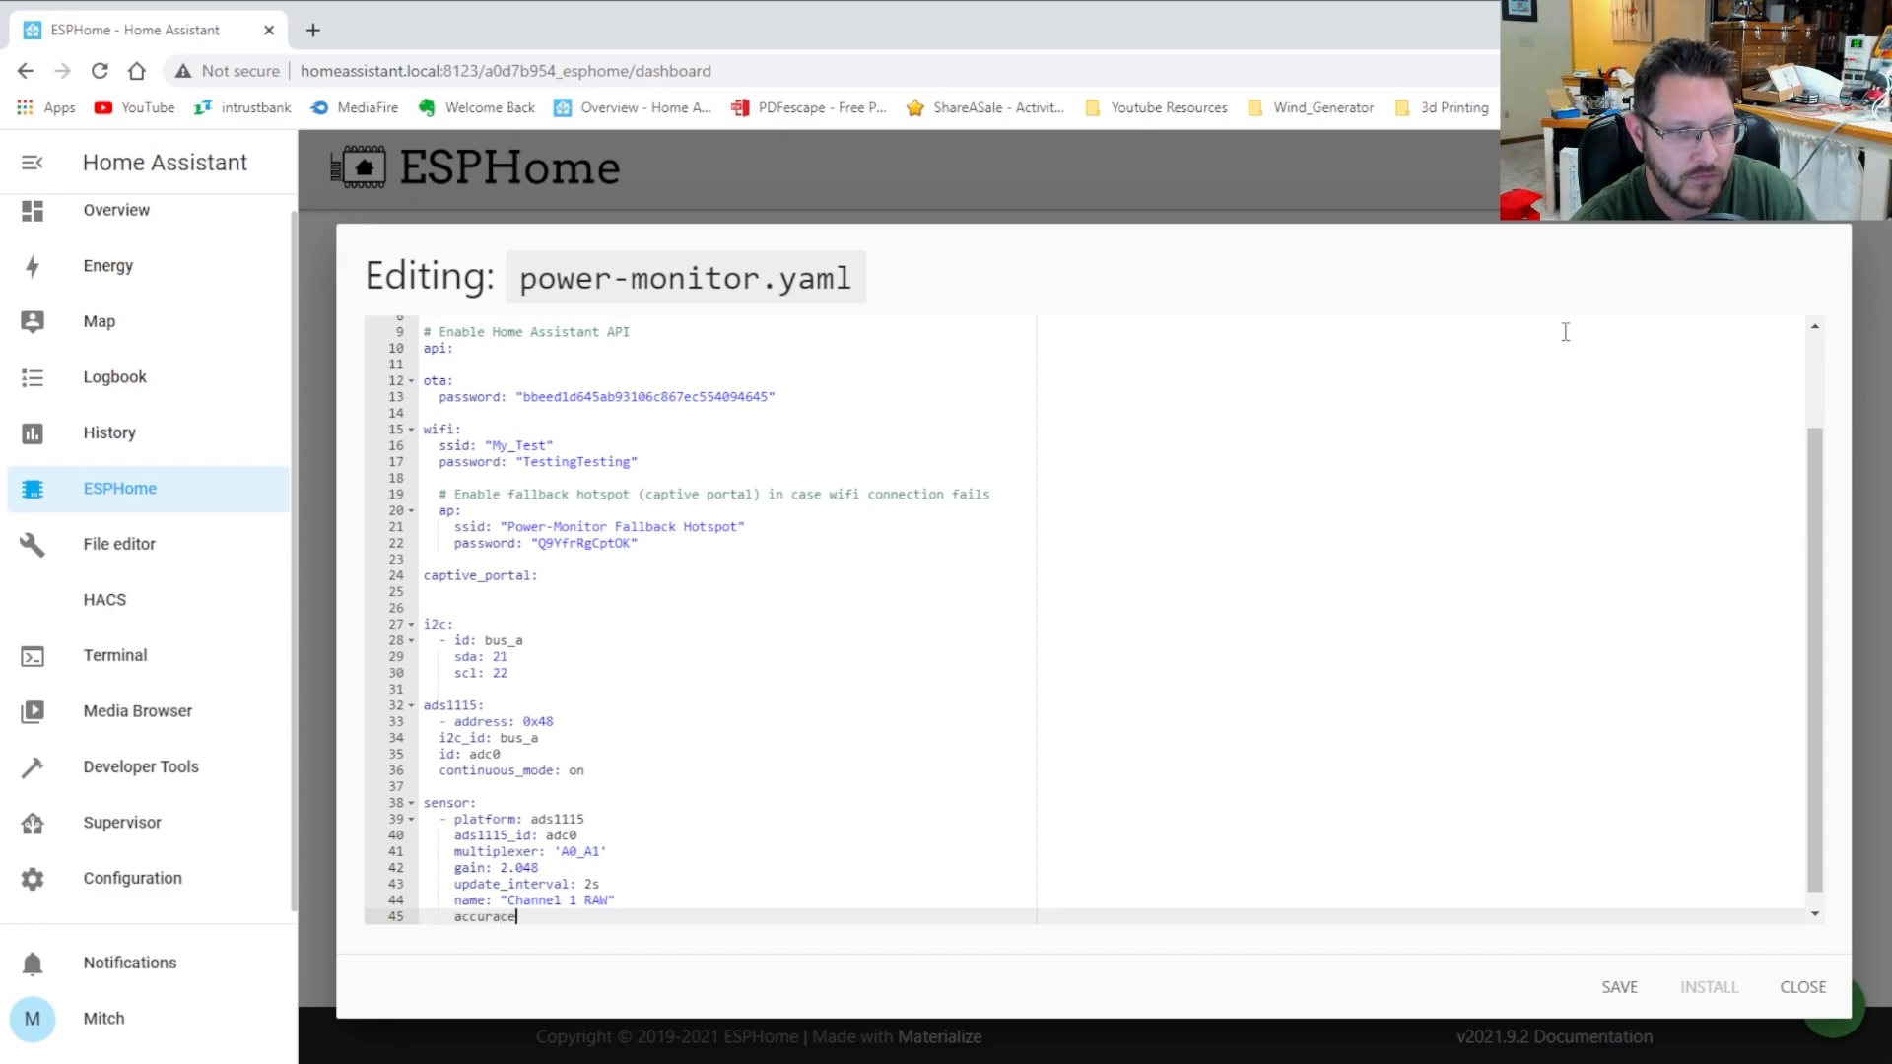
pyautogui.write('_decima')
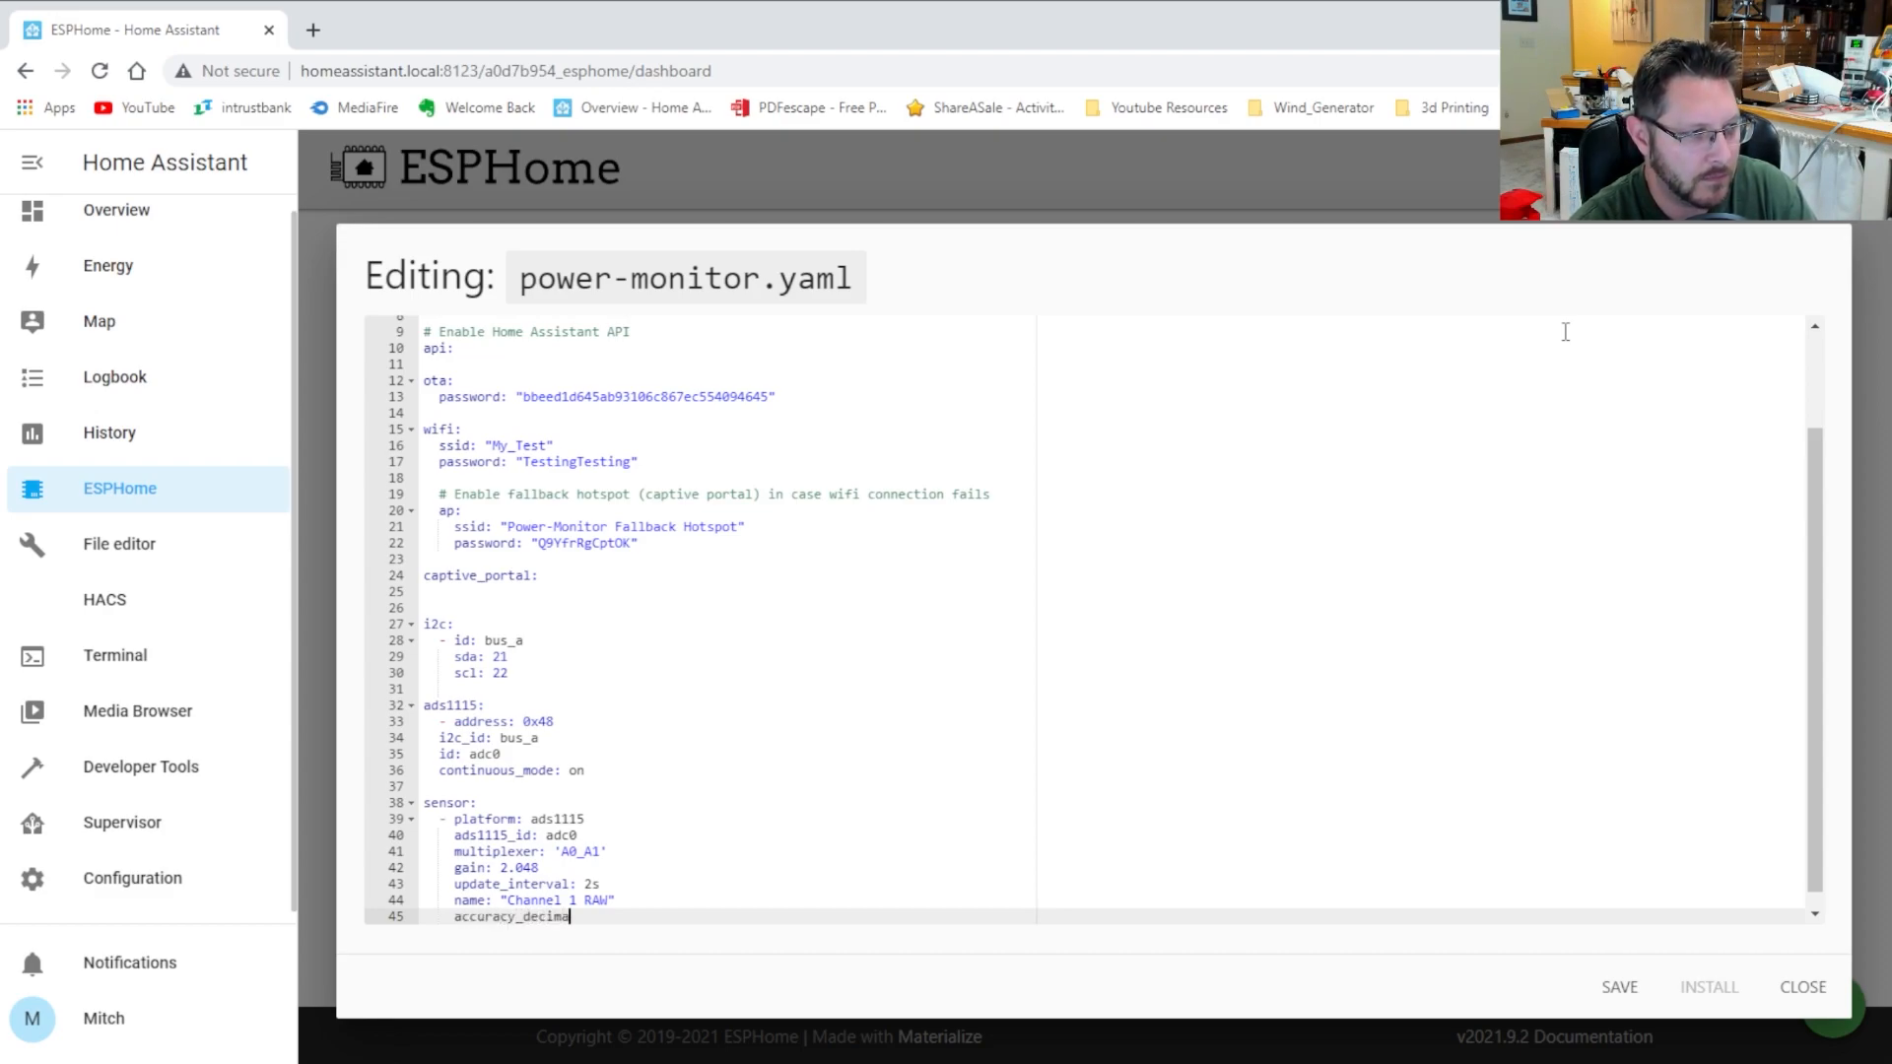
pyautogui.write('ls: 3')
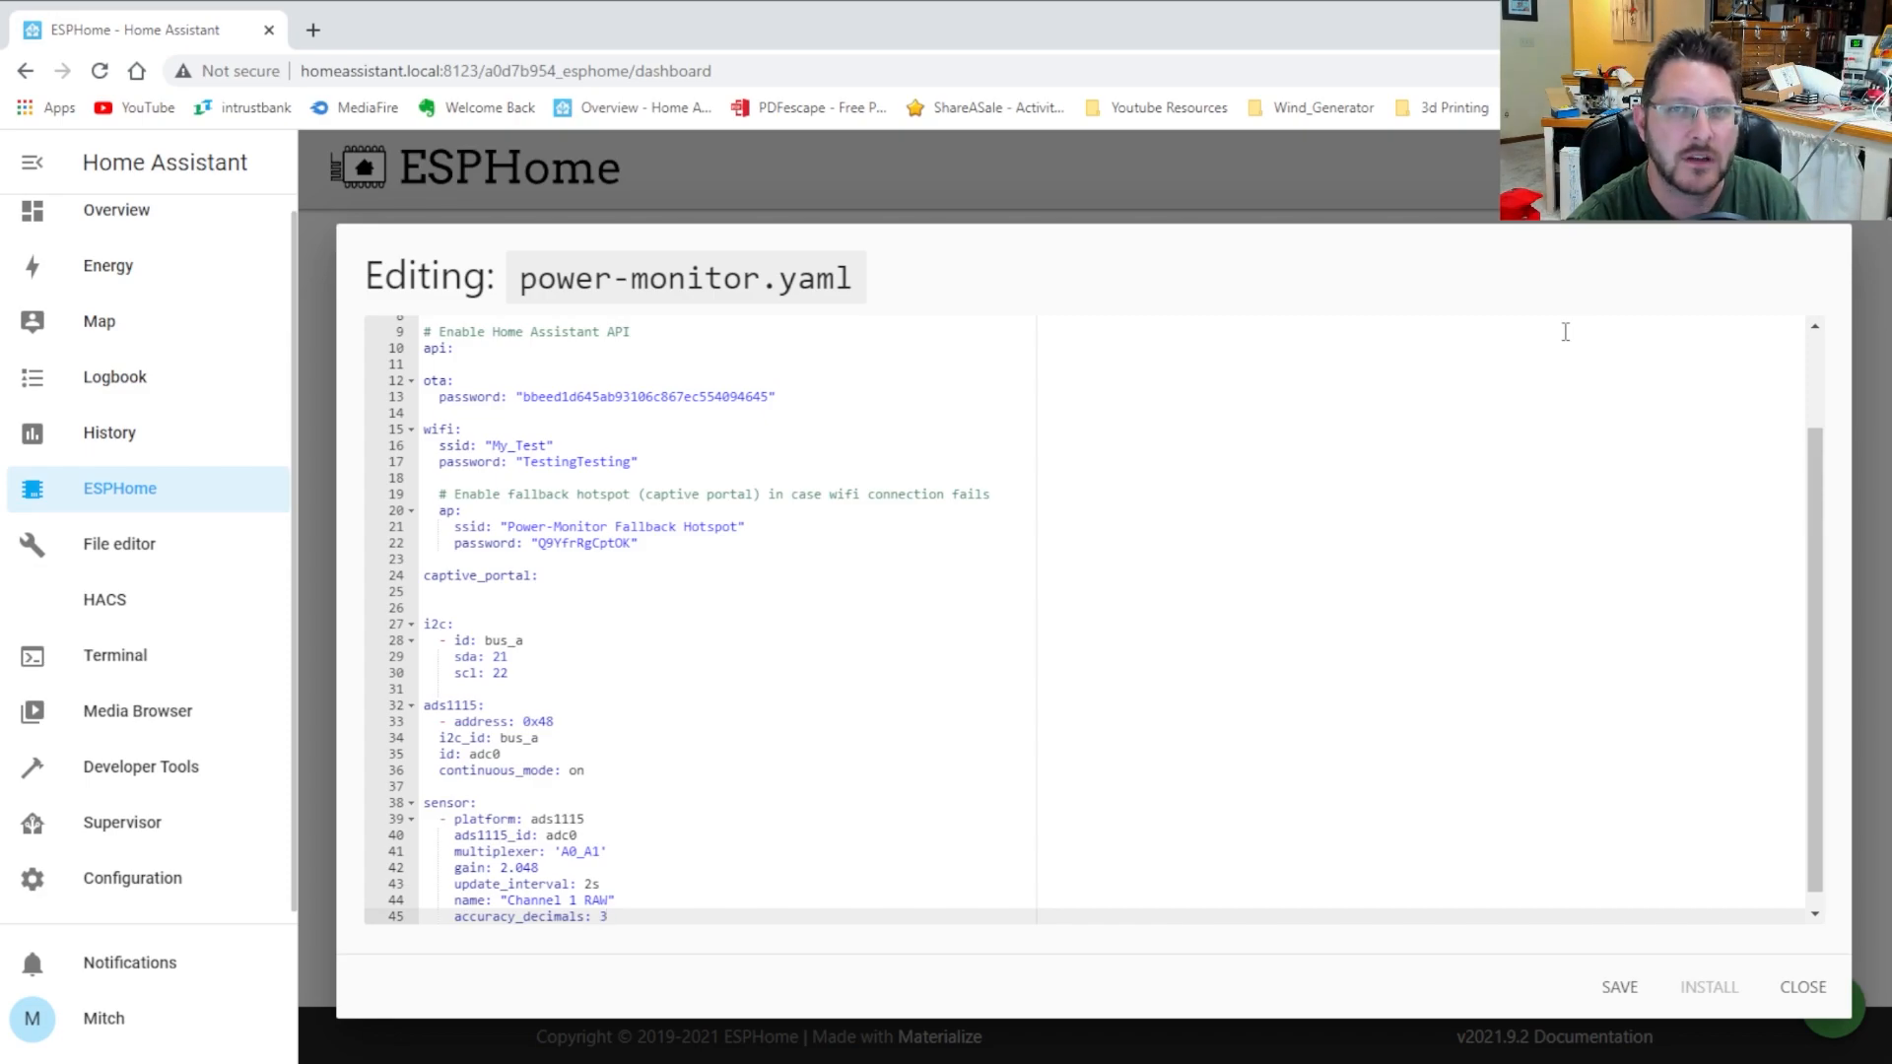
pyautogui.press('Return')
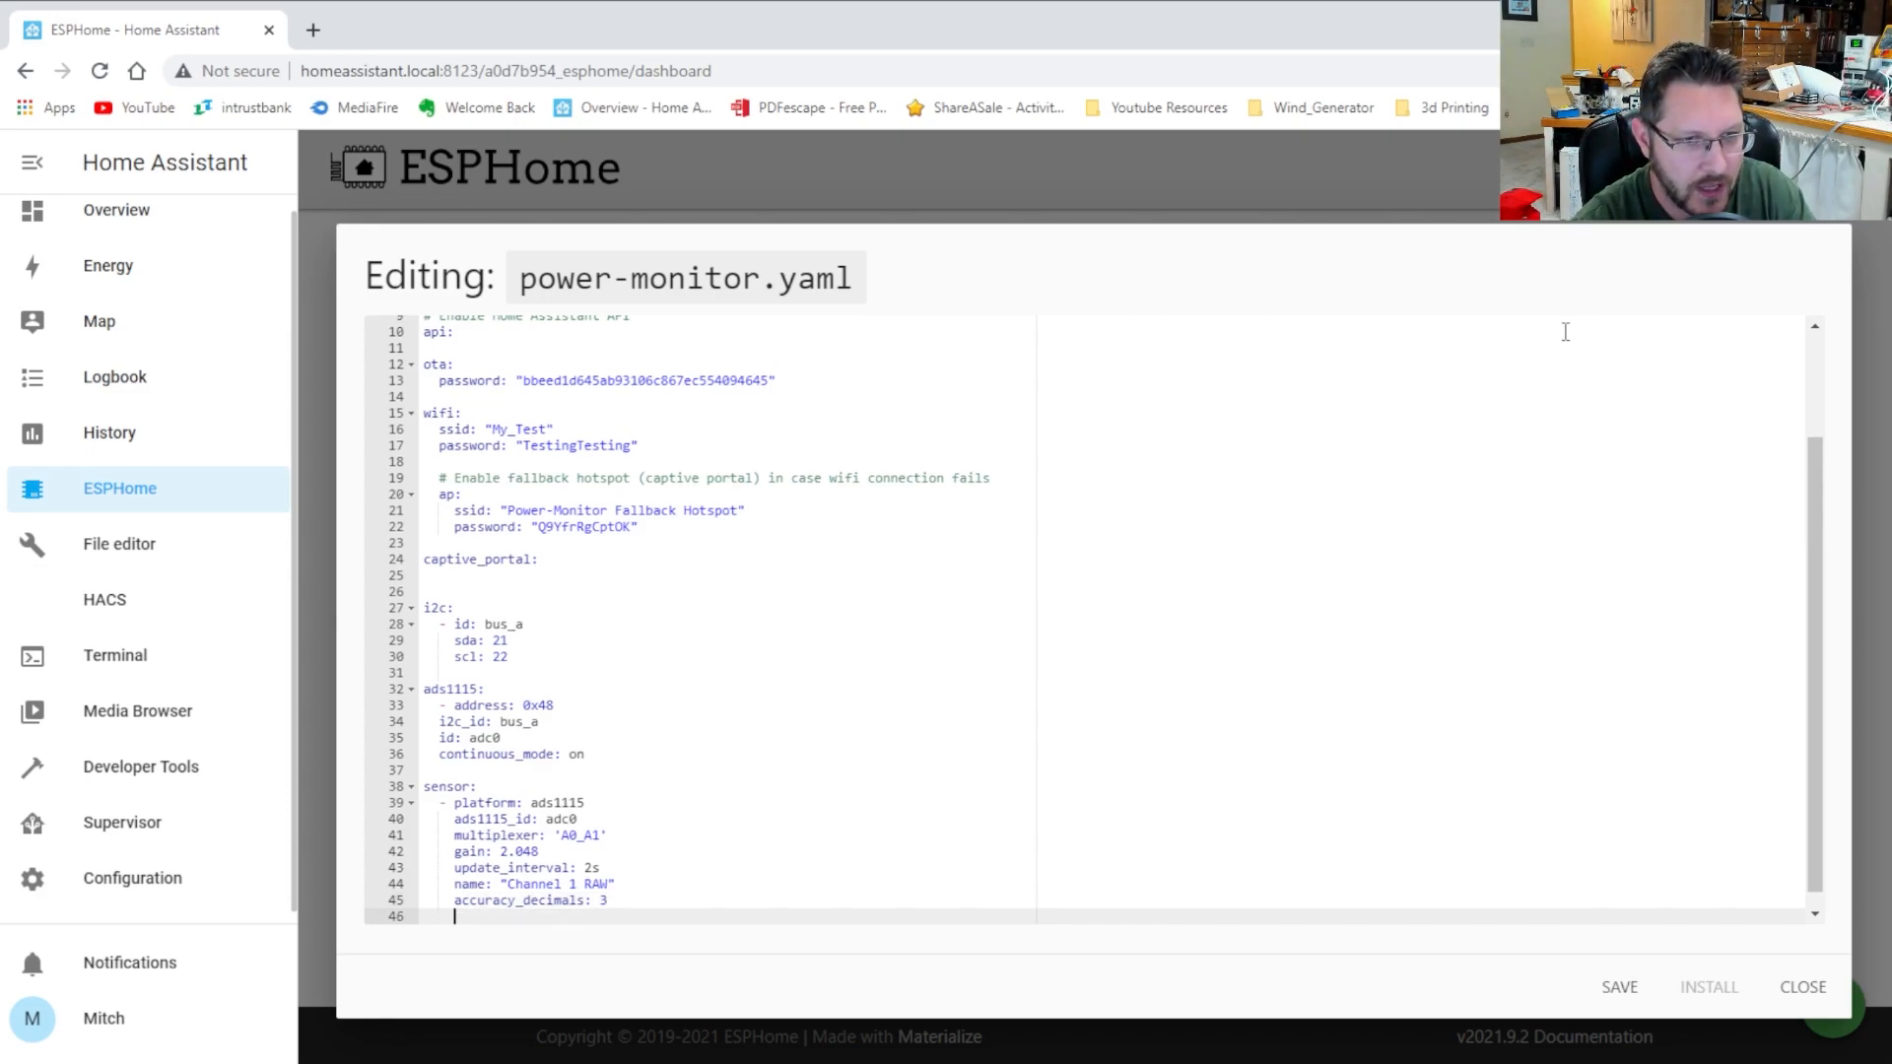
pyautogui.write('id: chan1')
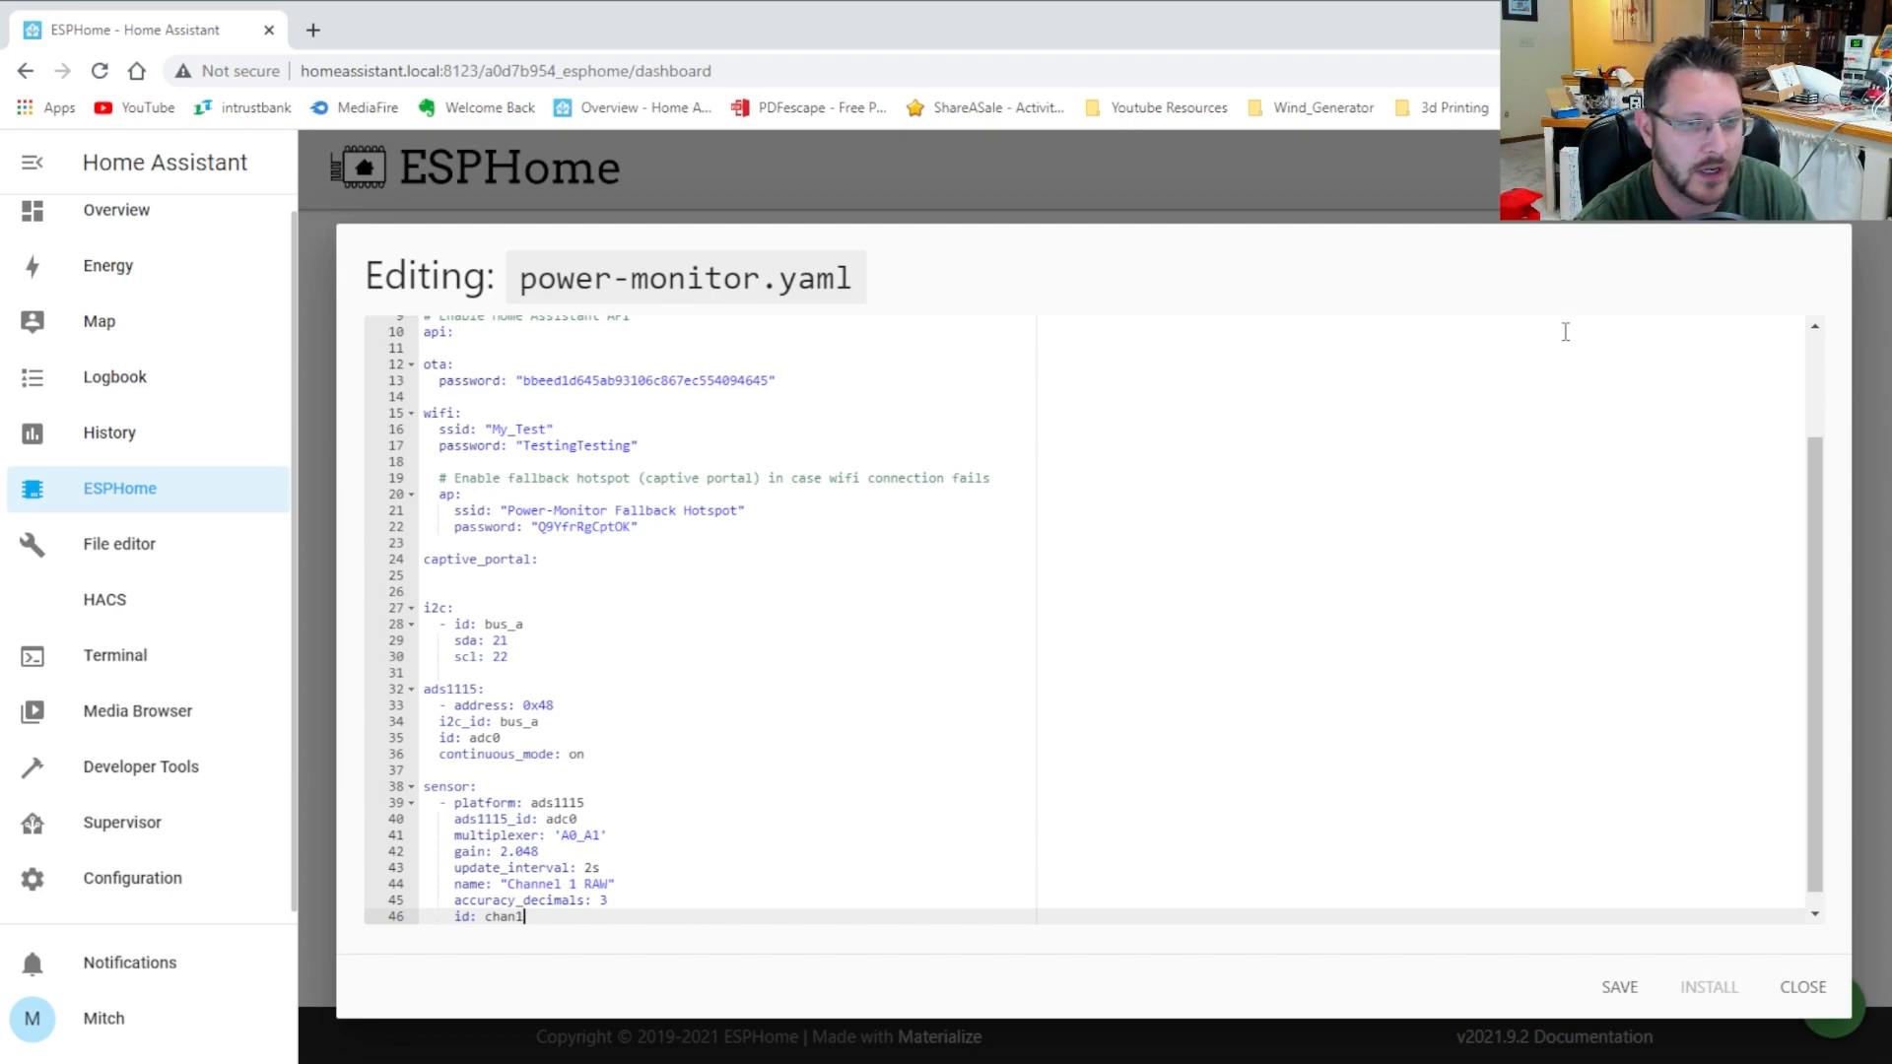
pyautogui.press('Return')
pyautogui.press('Return')
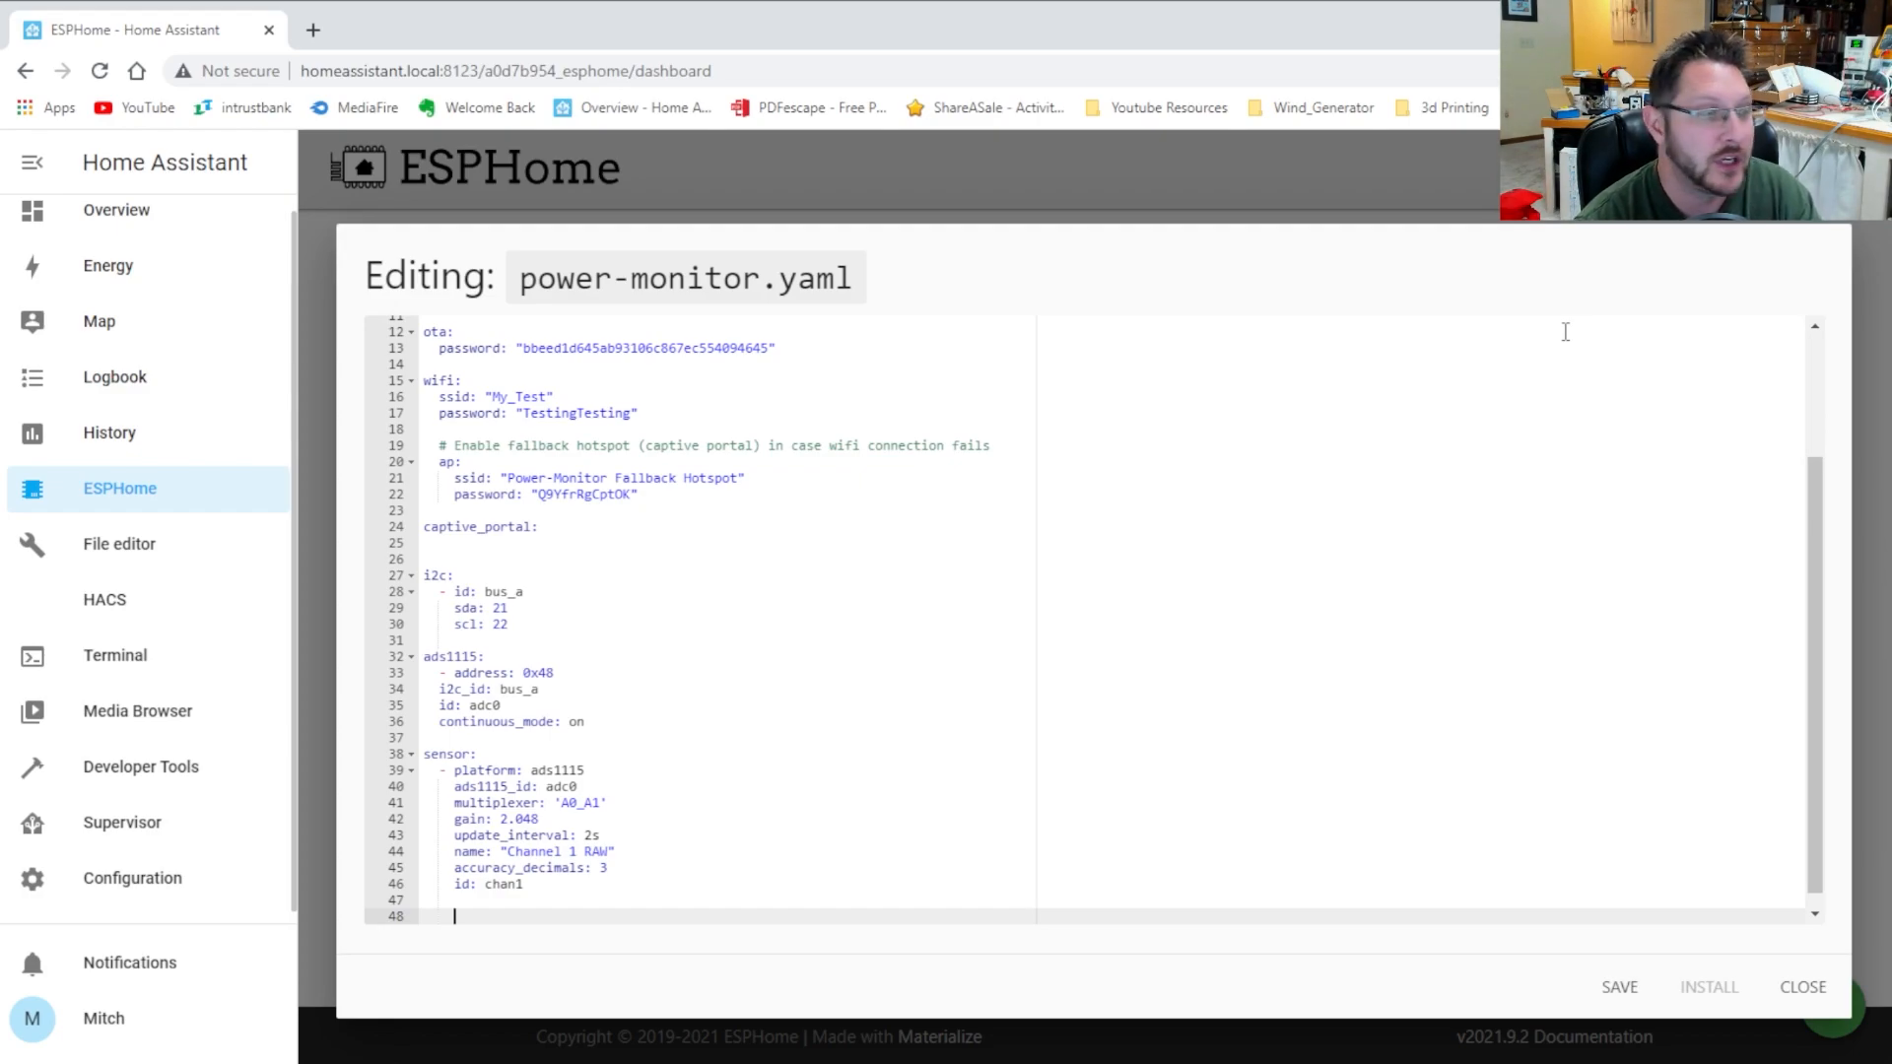
# Start a second sensor entry '- platform: ct_clamp' below the chan1 sensor
pyautogui.press('BackSpace')
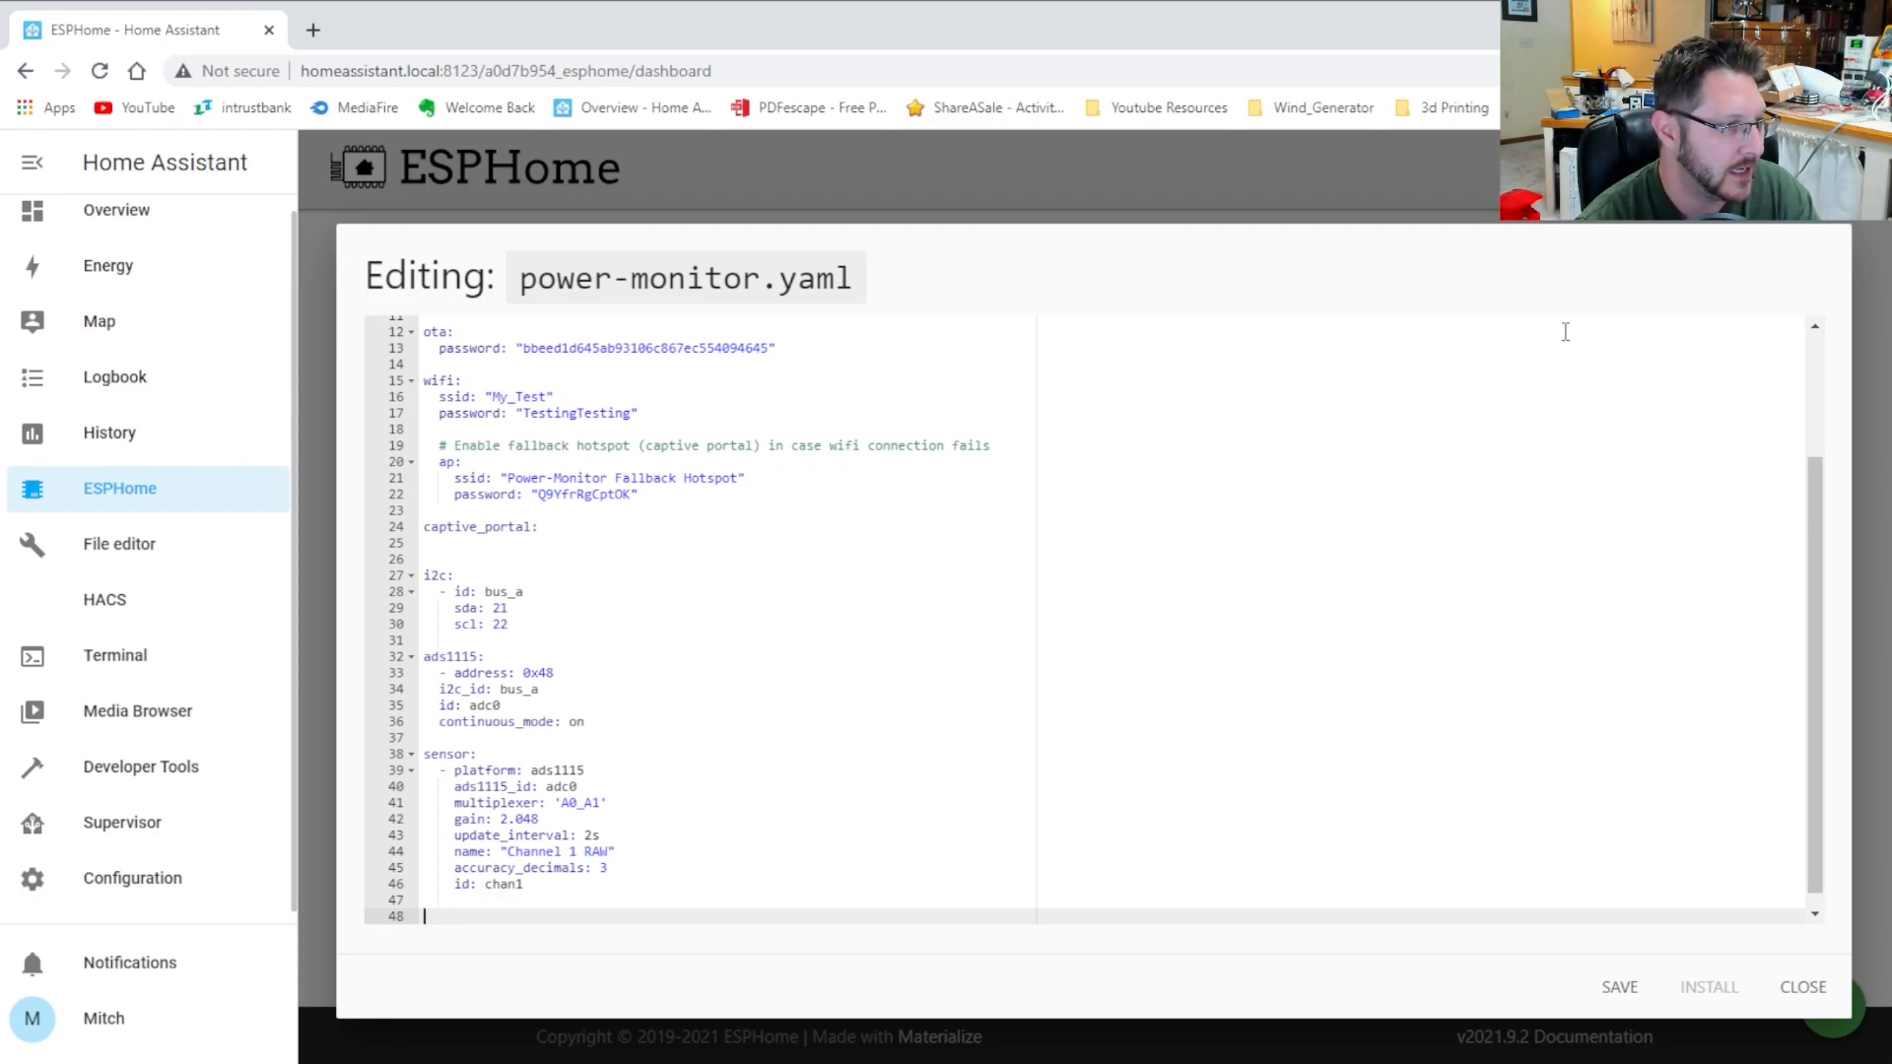
pyautogui.write('- platform: ct')
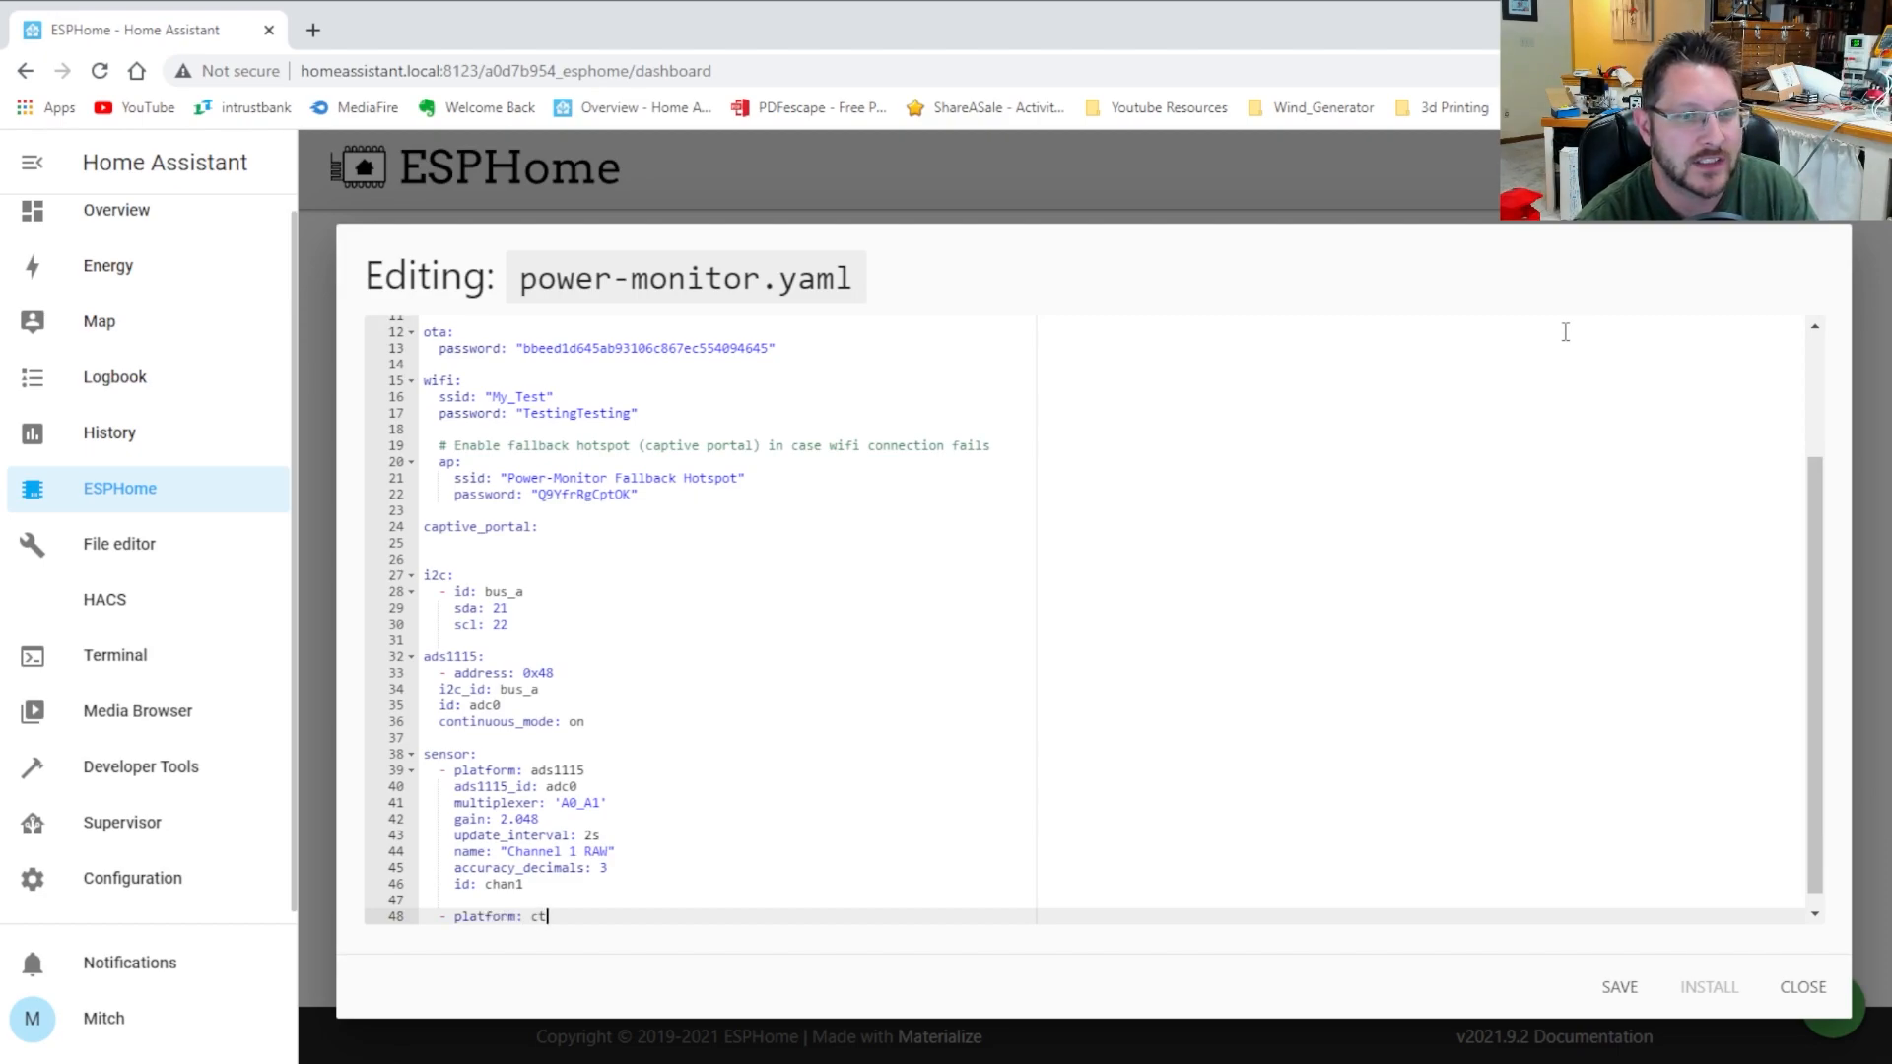
pyautogui.write('_caamp')
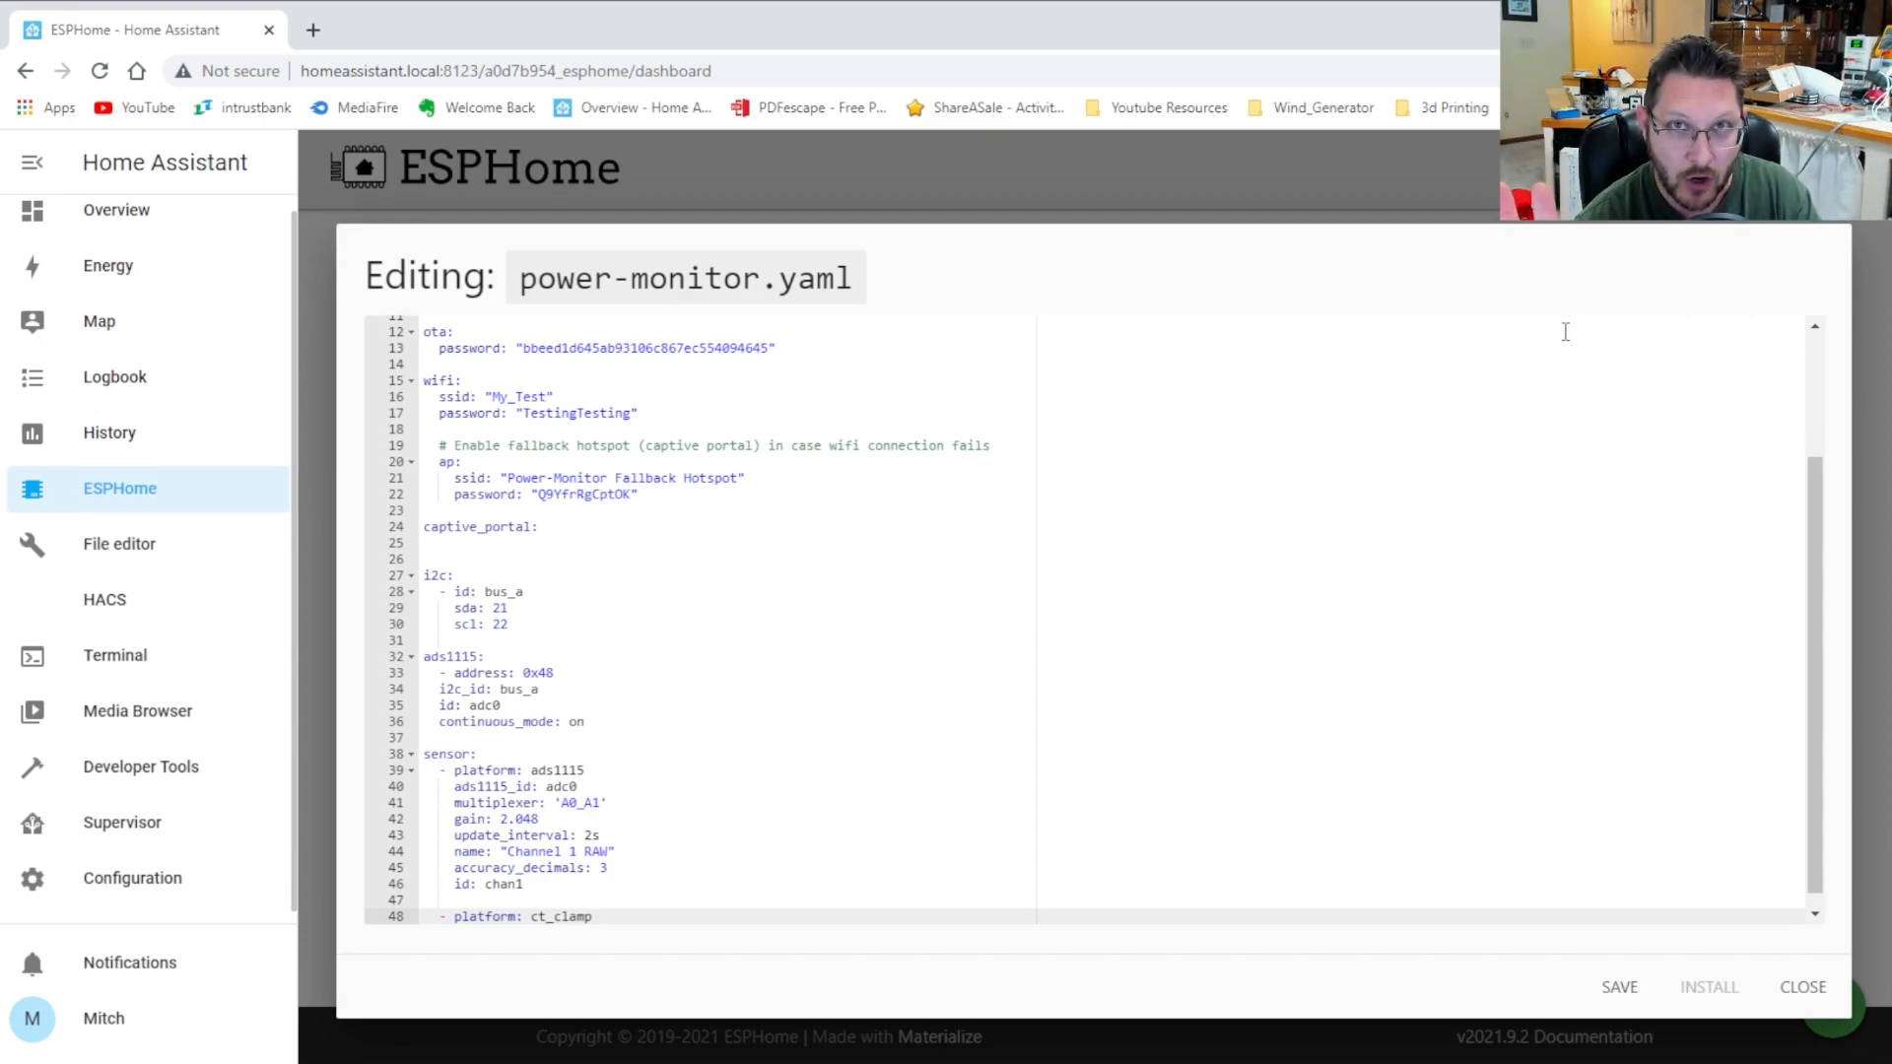
pyautogui.press('Return')
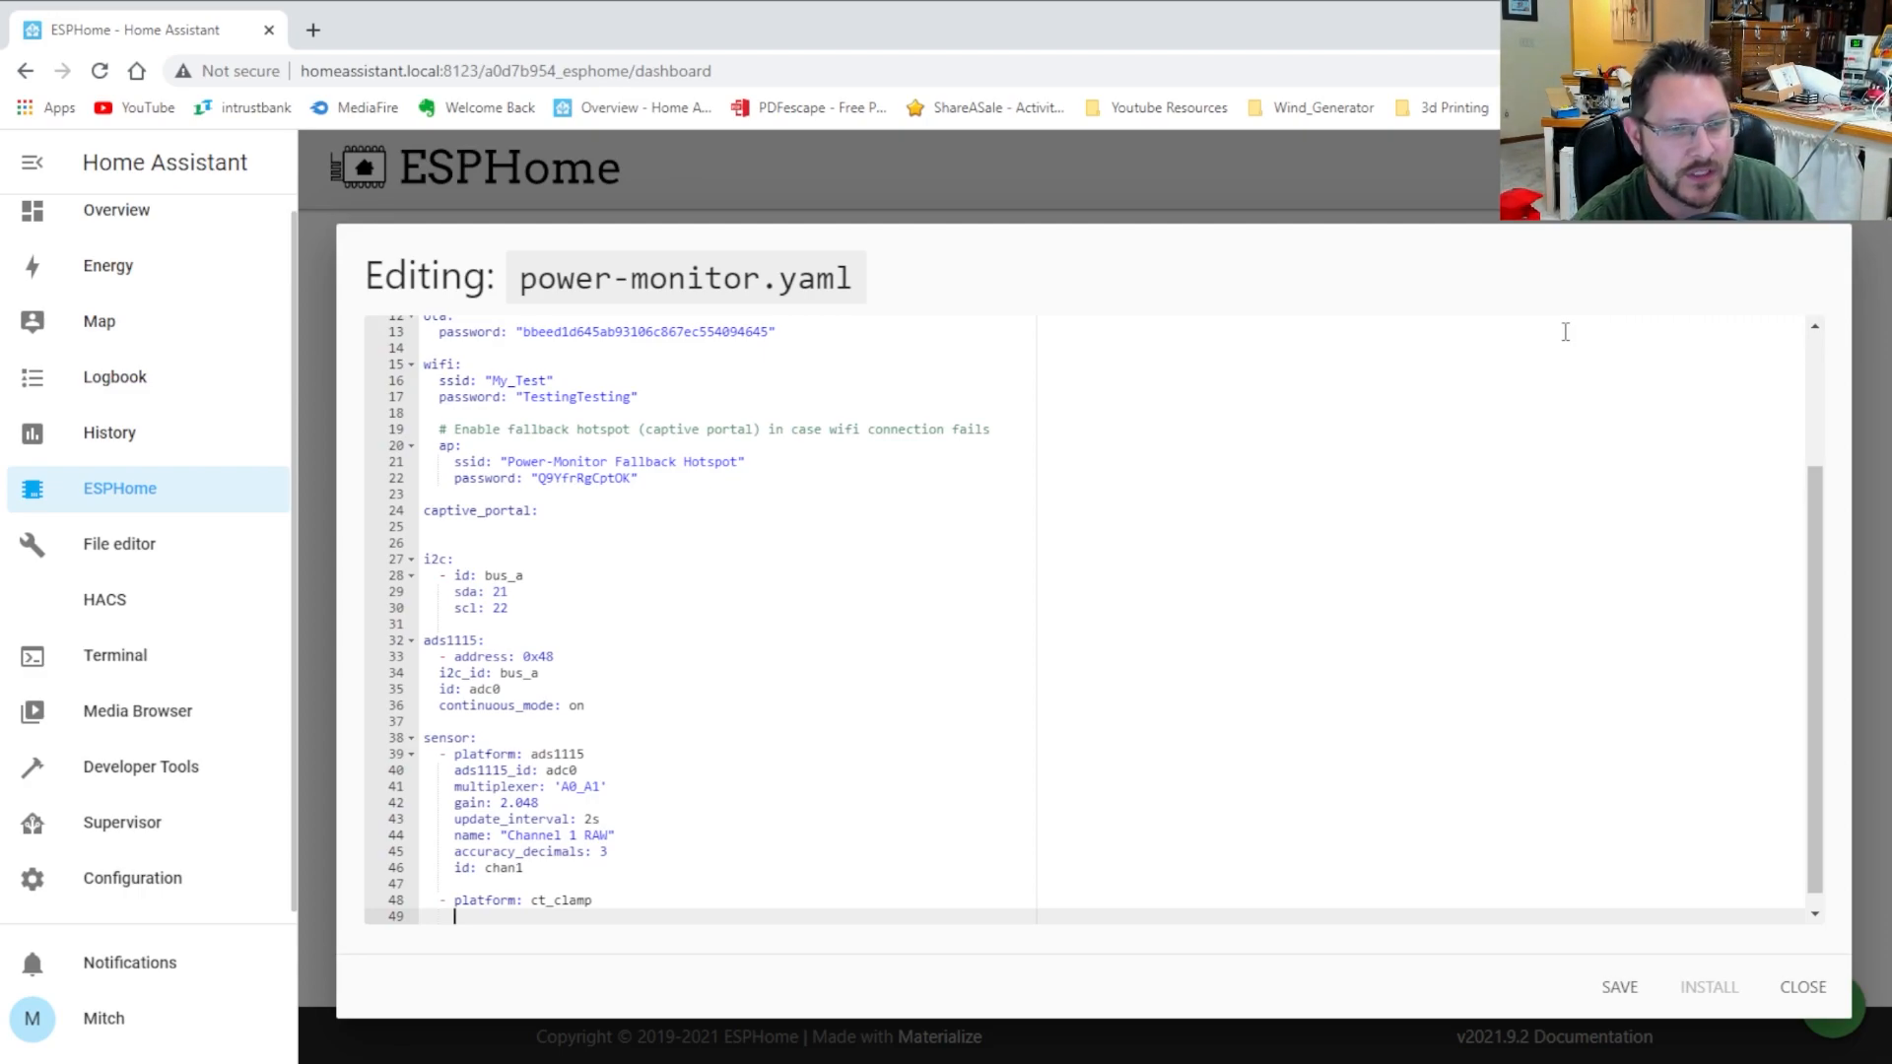
# Give the ct_clamp sensor sensor: chan1, name "Channel 1 Current" and update_interval: 3s
pyautogui.write('sensor')
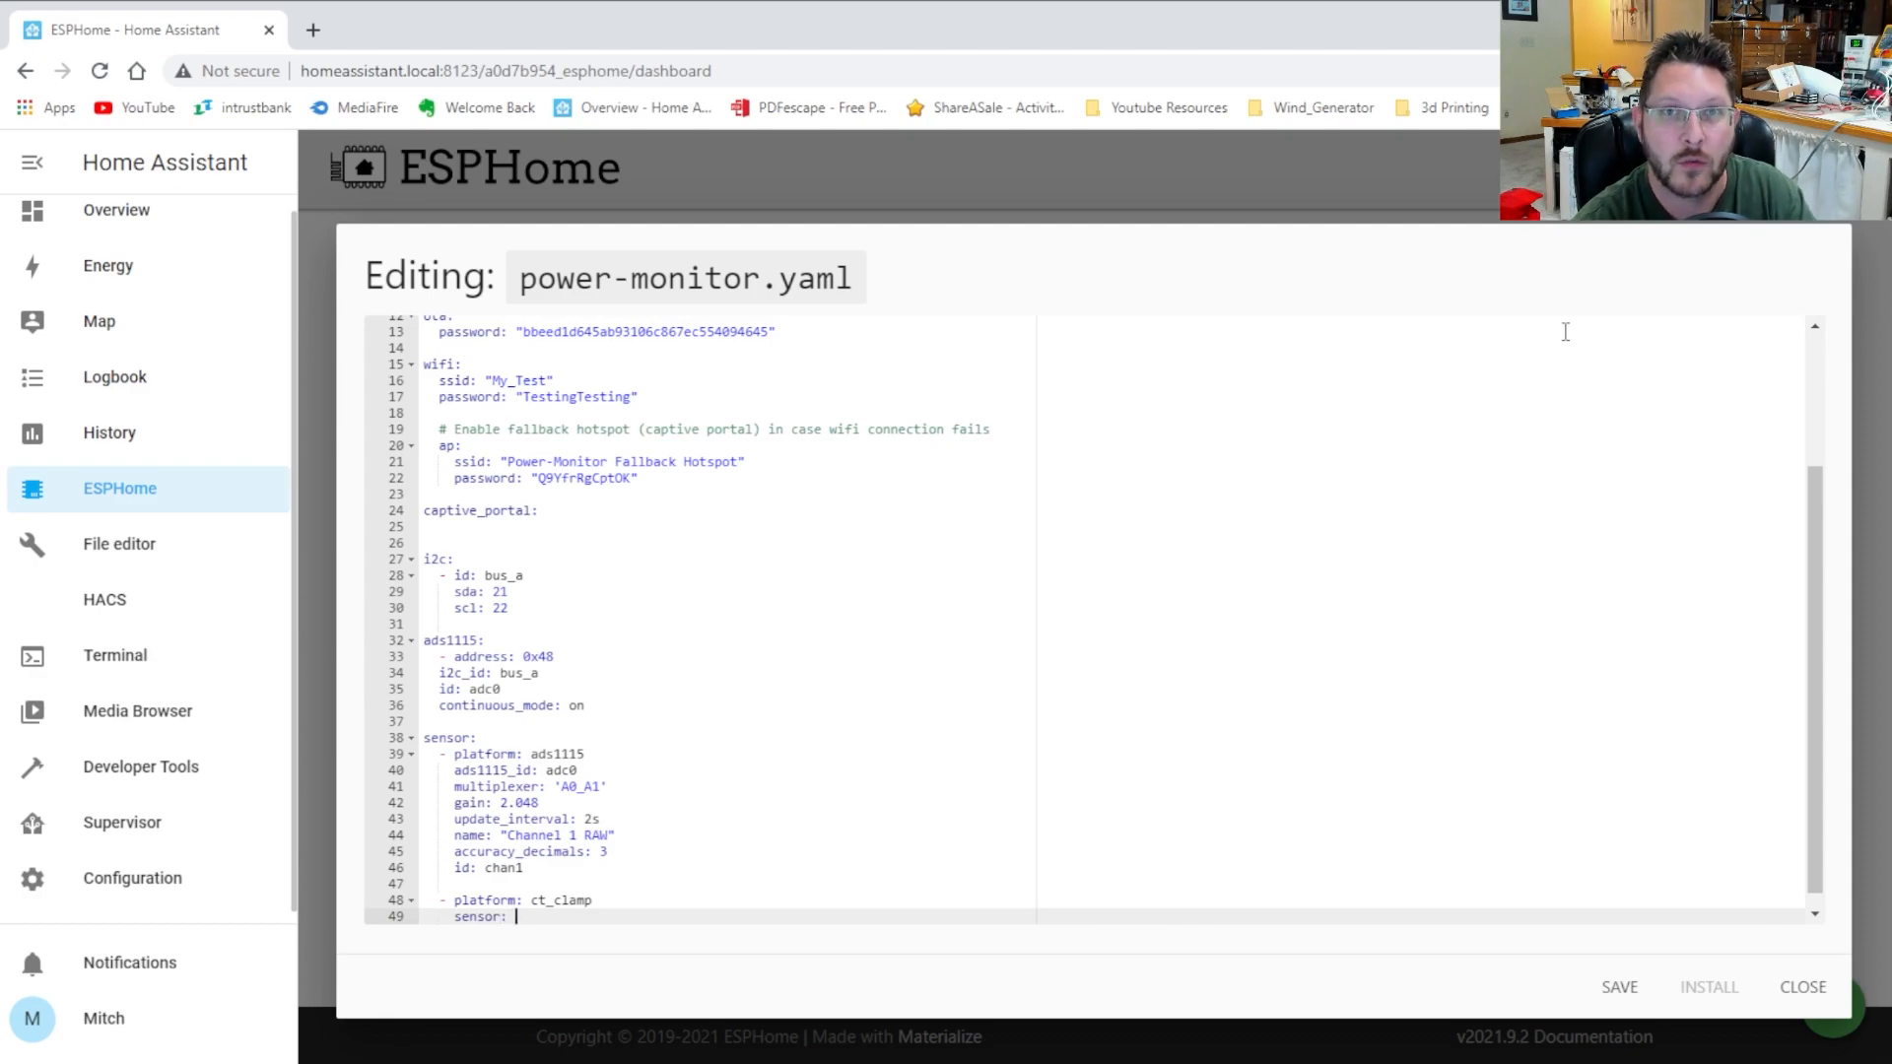
pyautogui.write(': ')
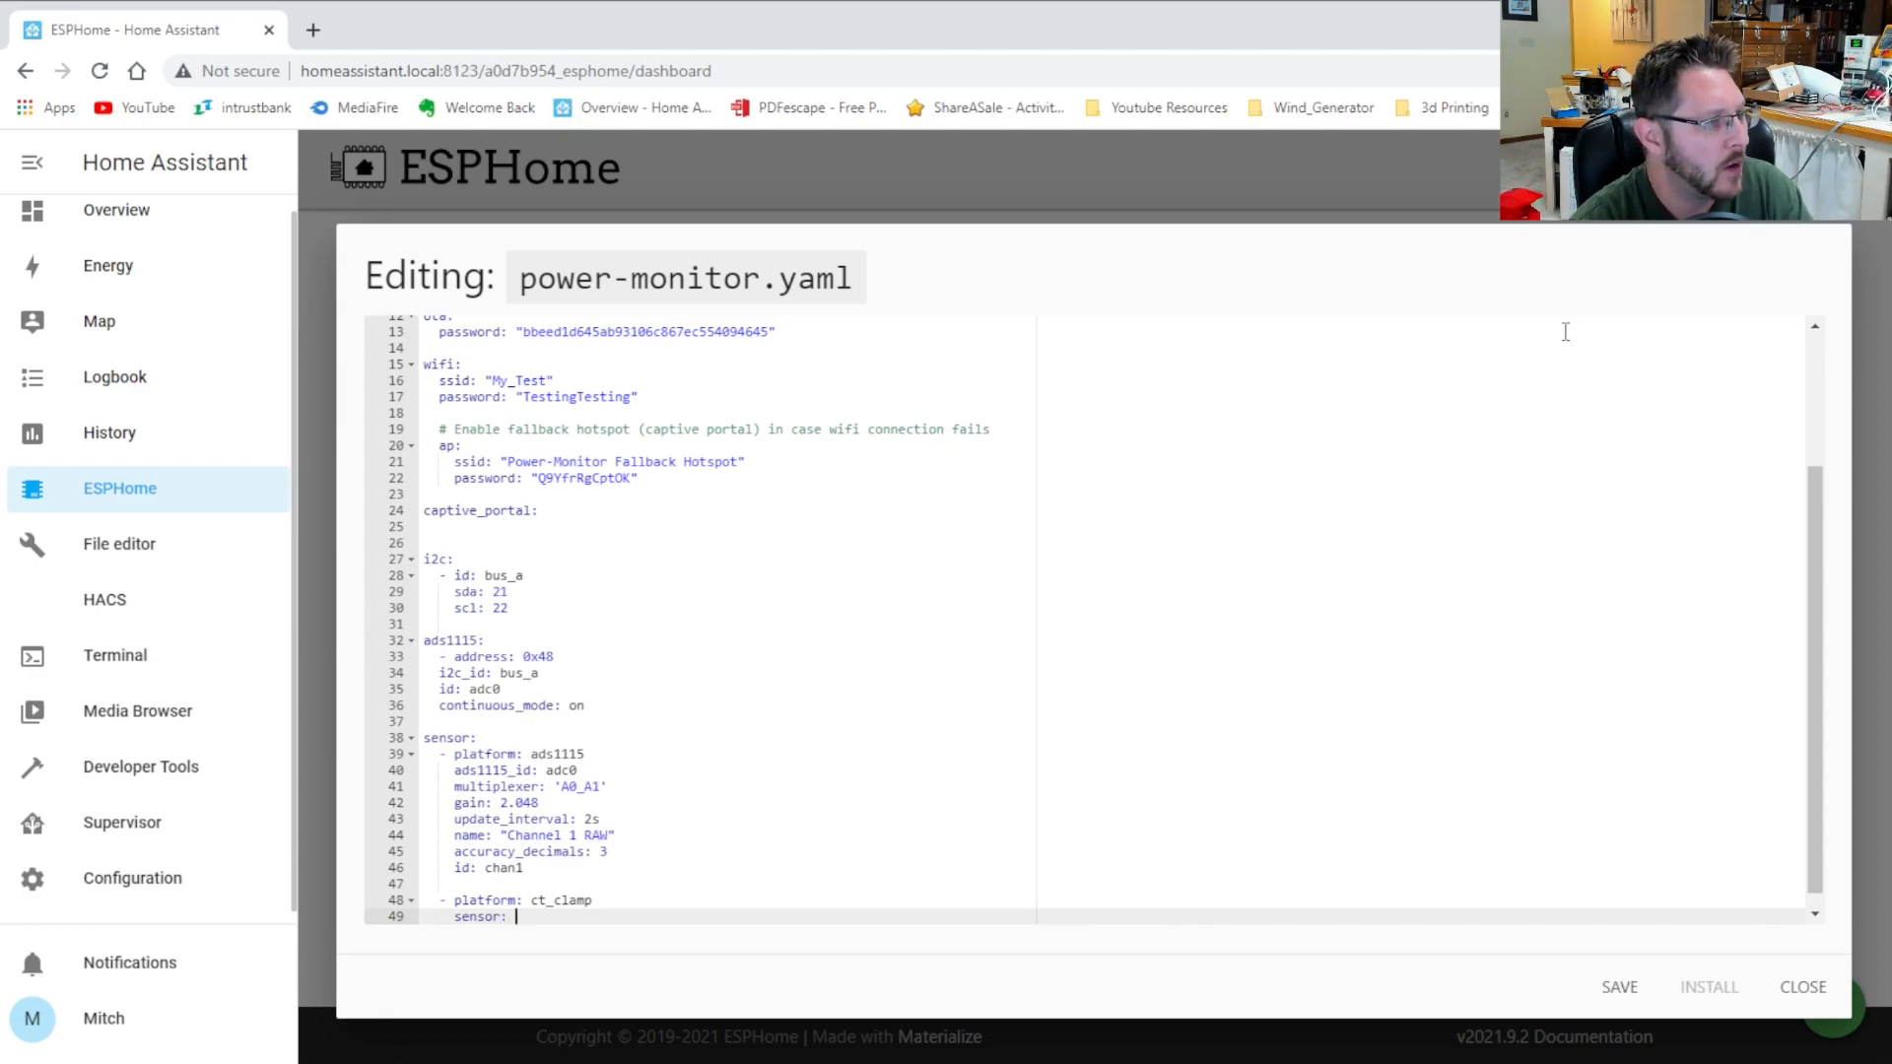
pyautogui.write('chan1')
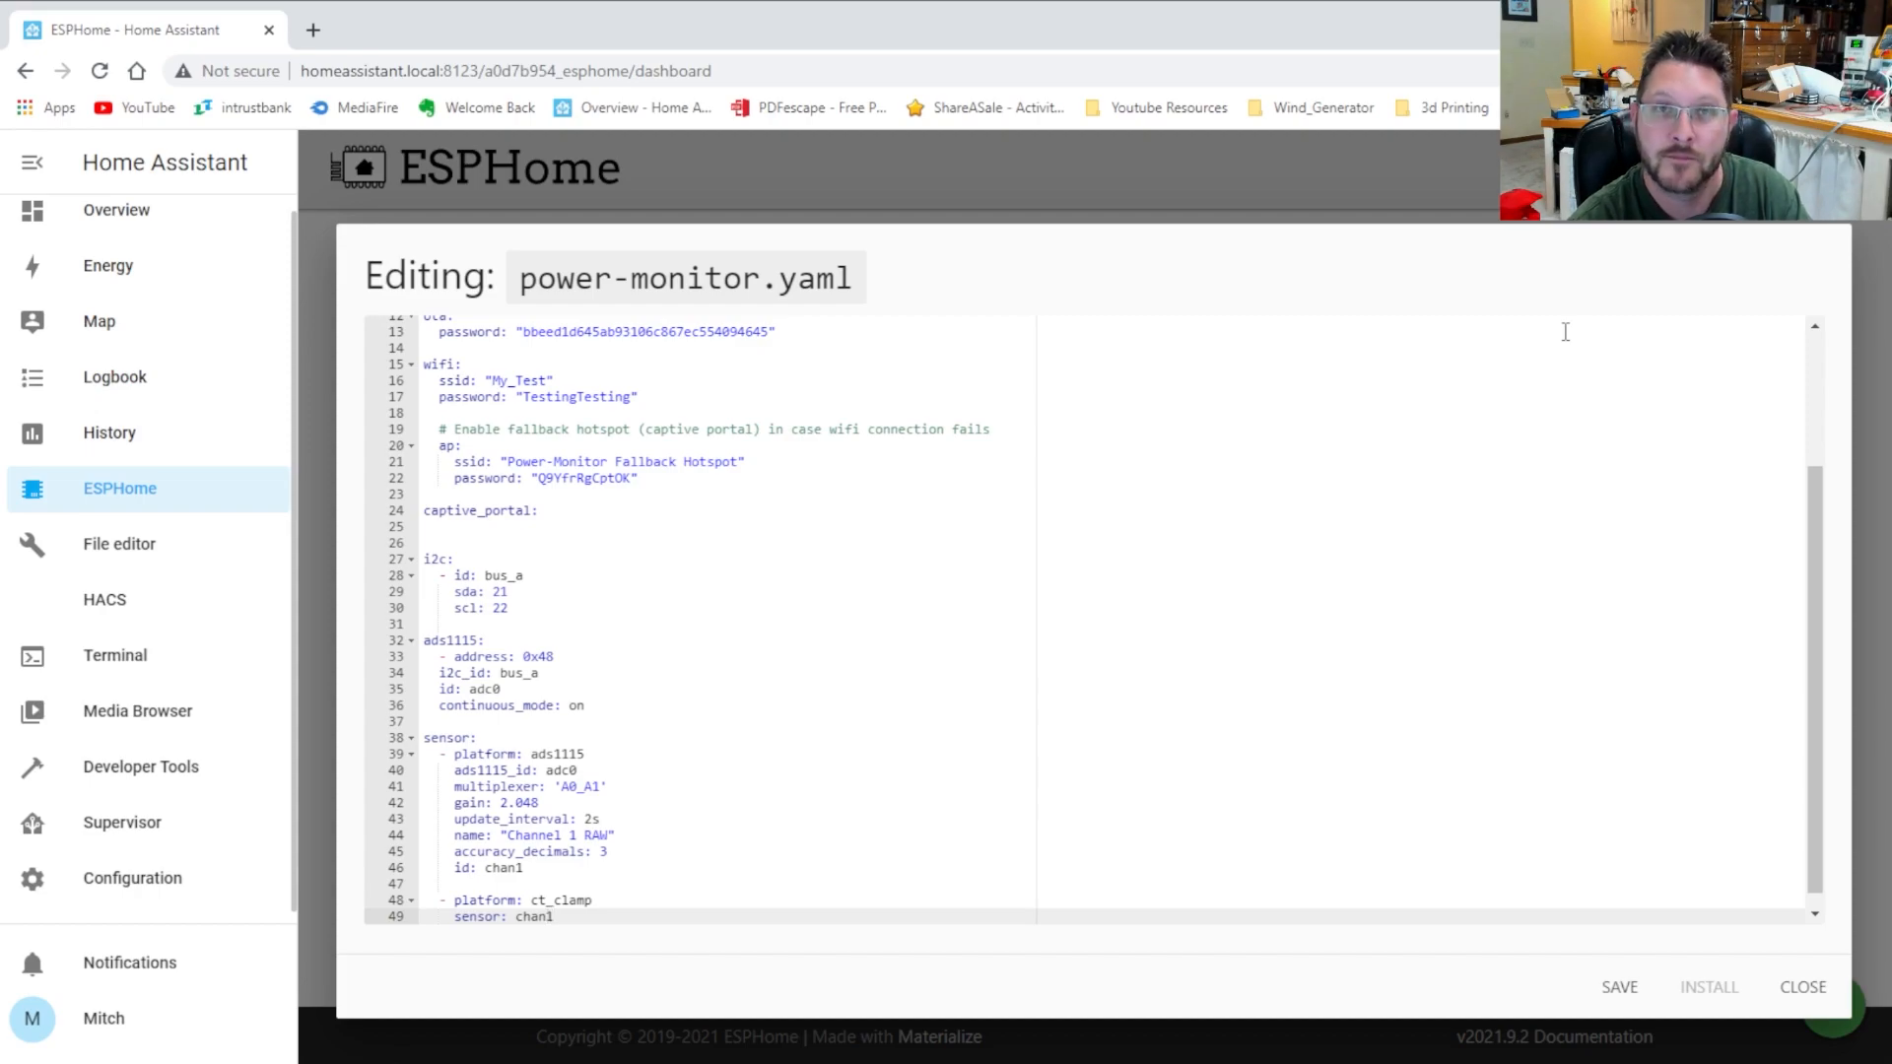
pyautogui.press('Return')
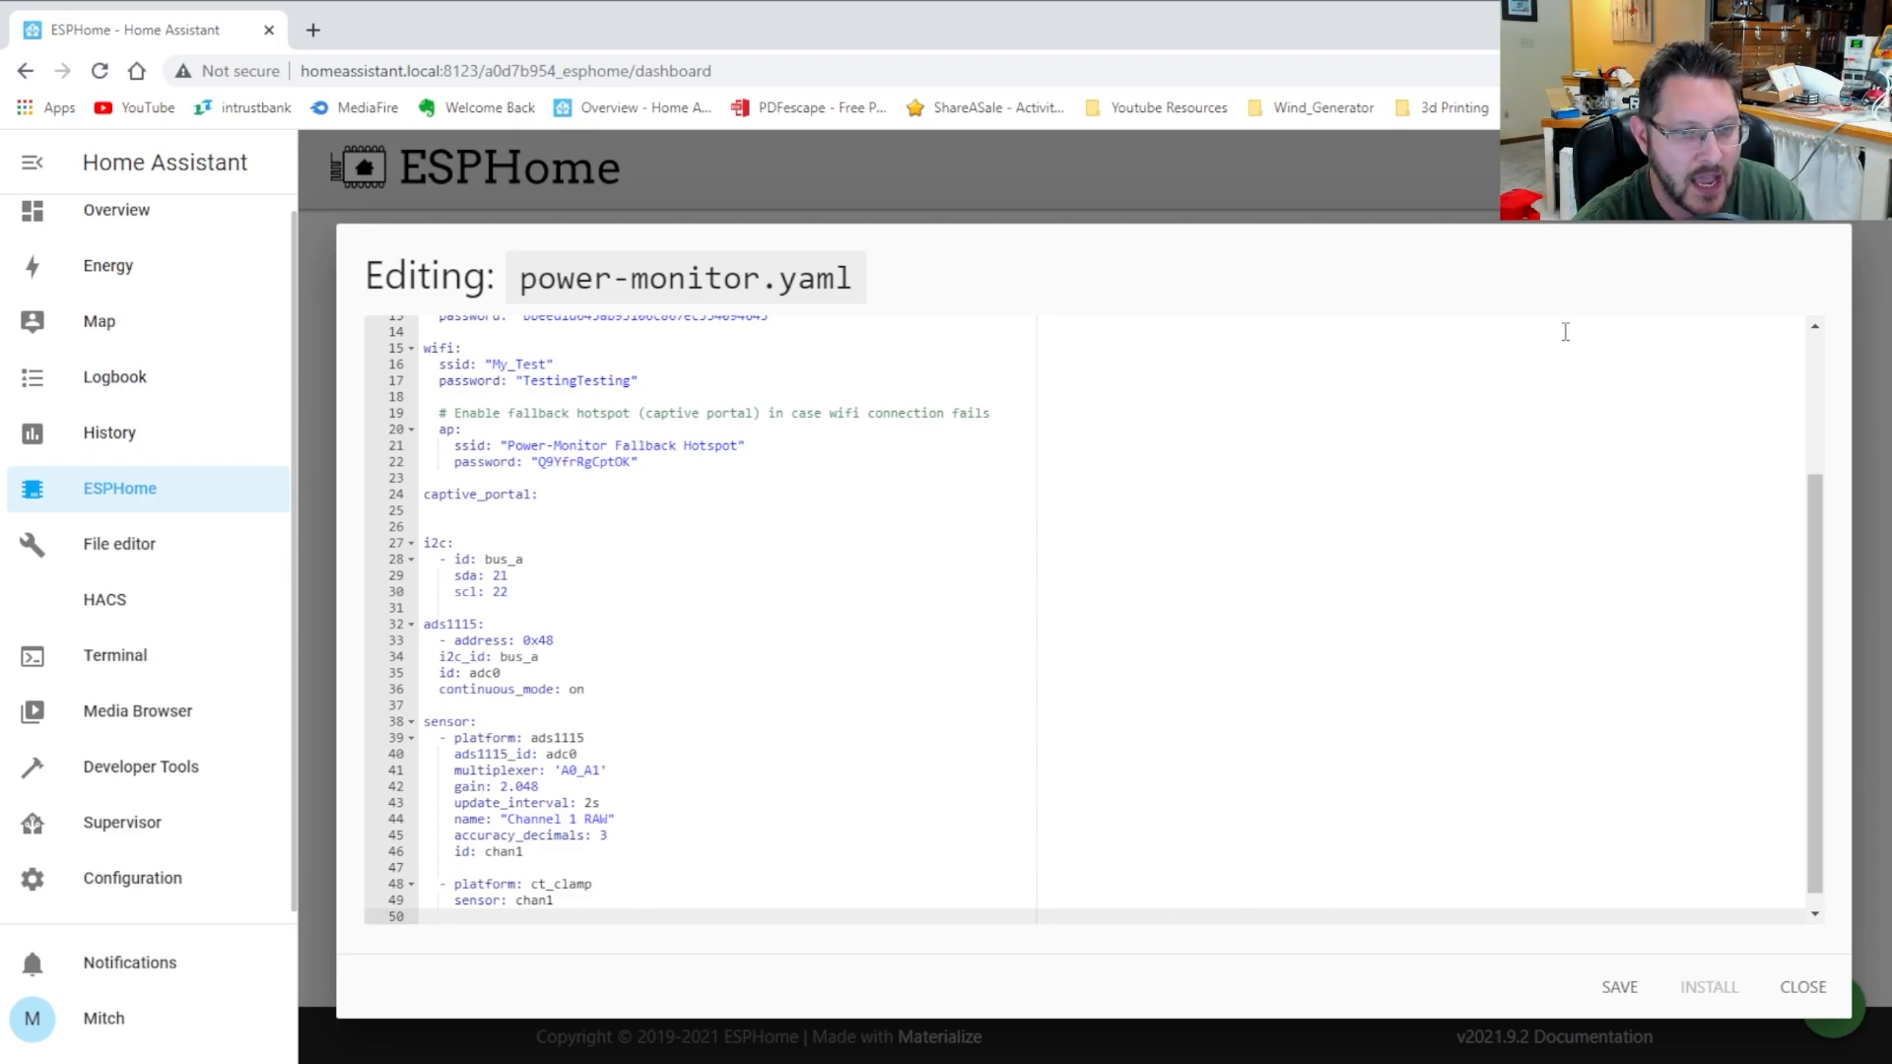
pyautogui.write('name')
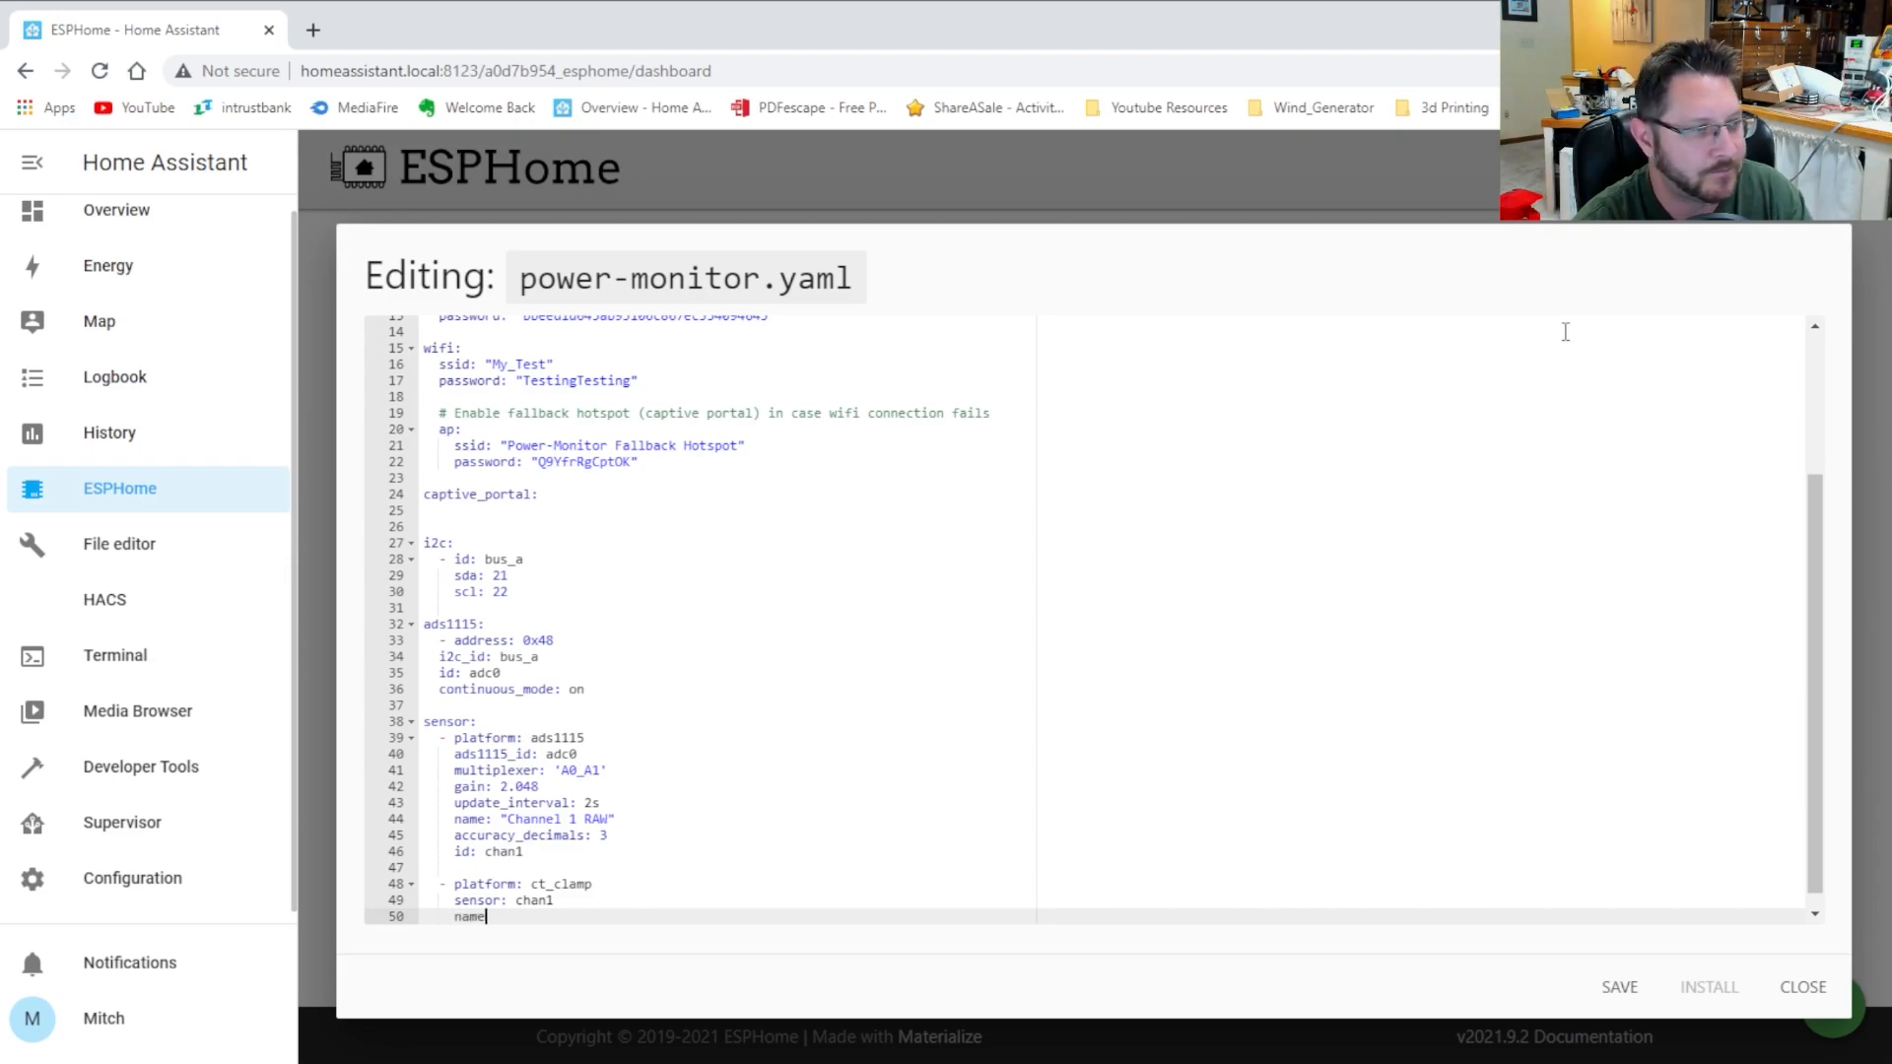
pyautogui.write(': "Channel')
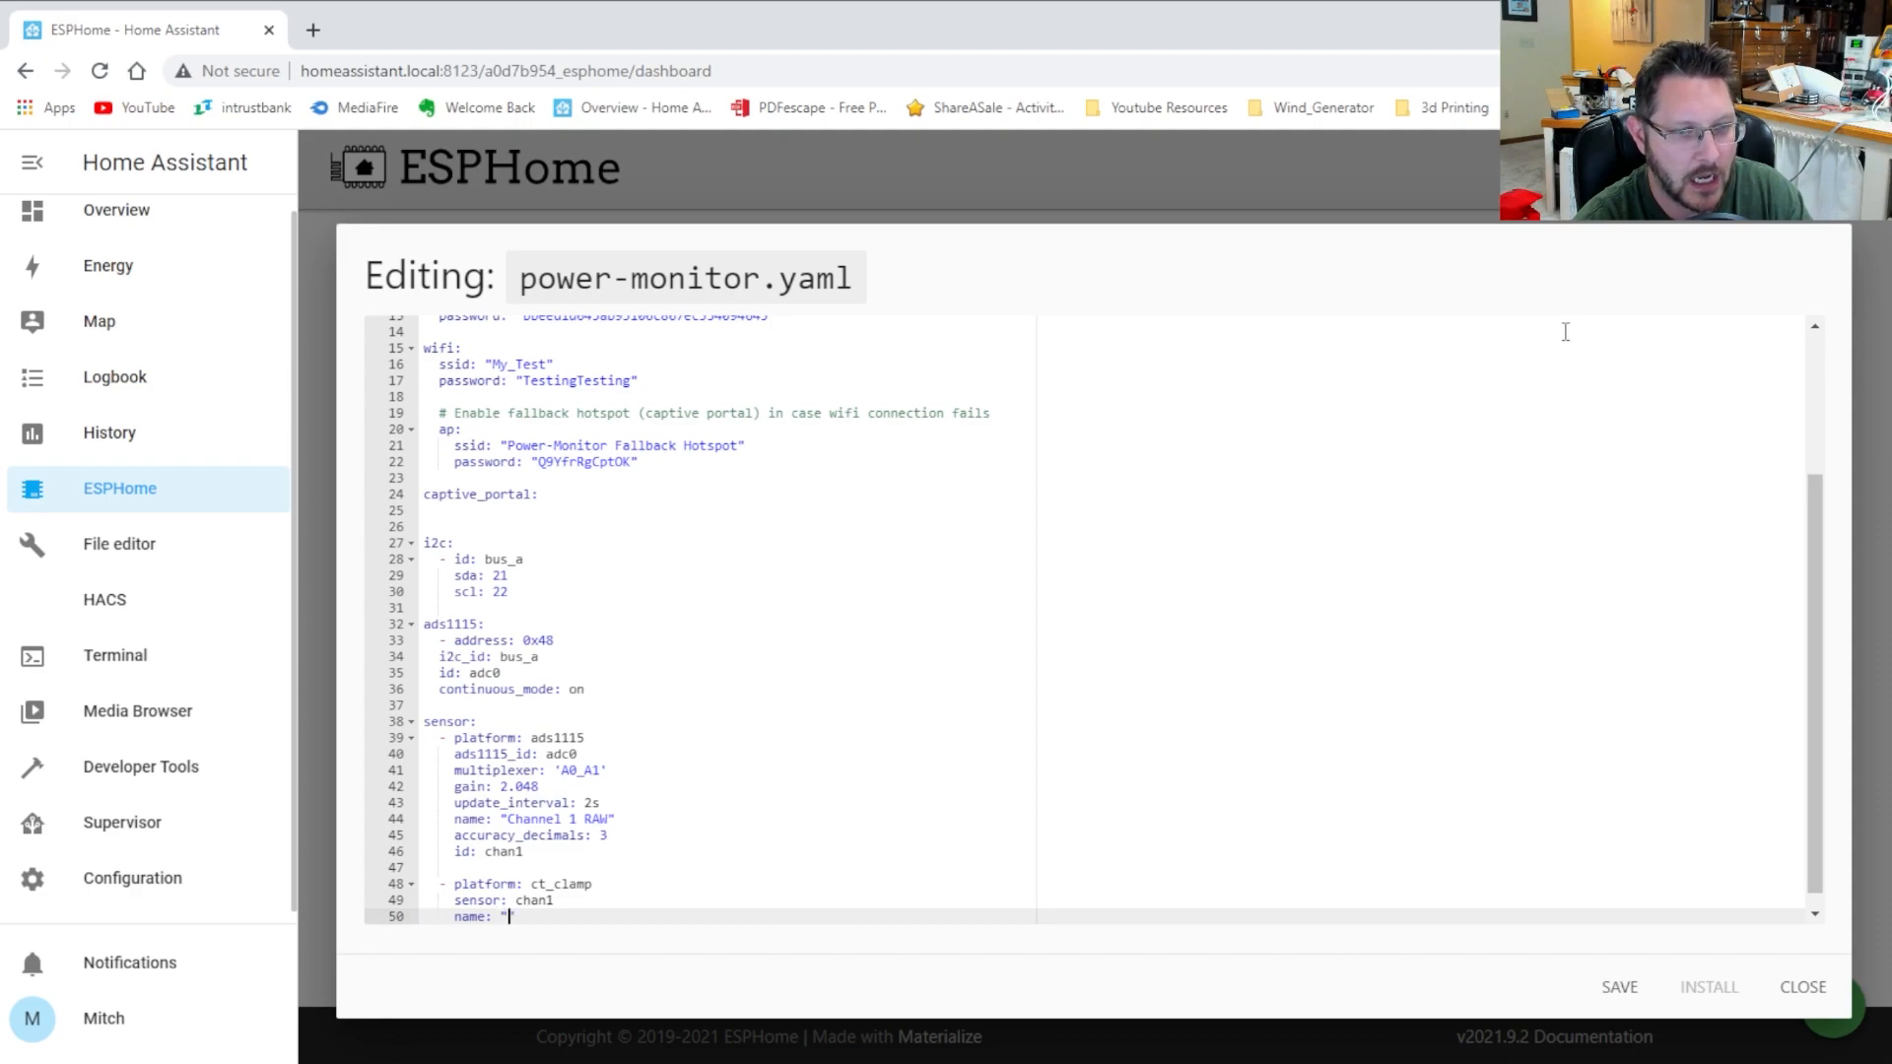
pyautogui.write(' 1 ')
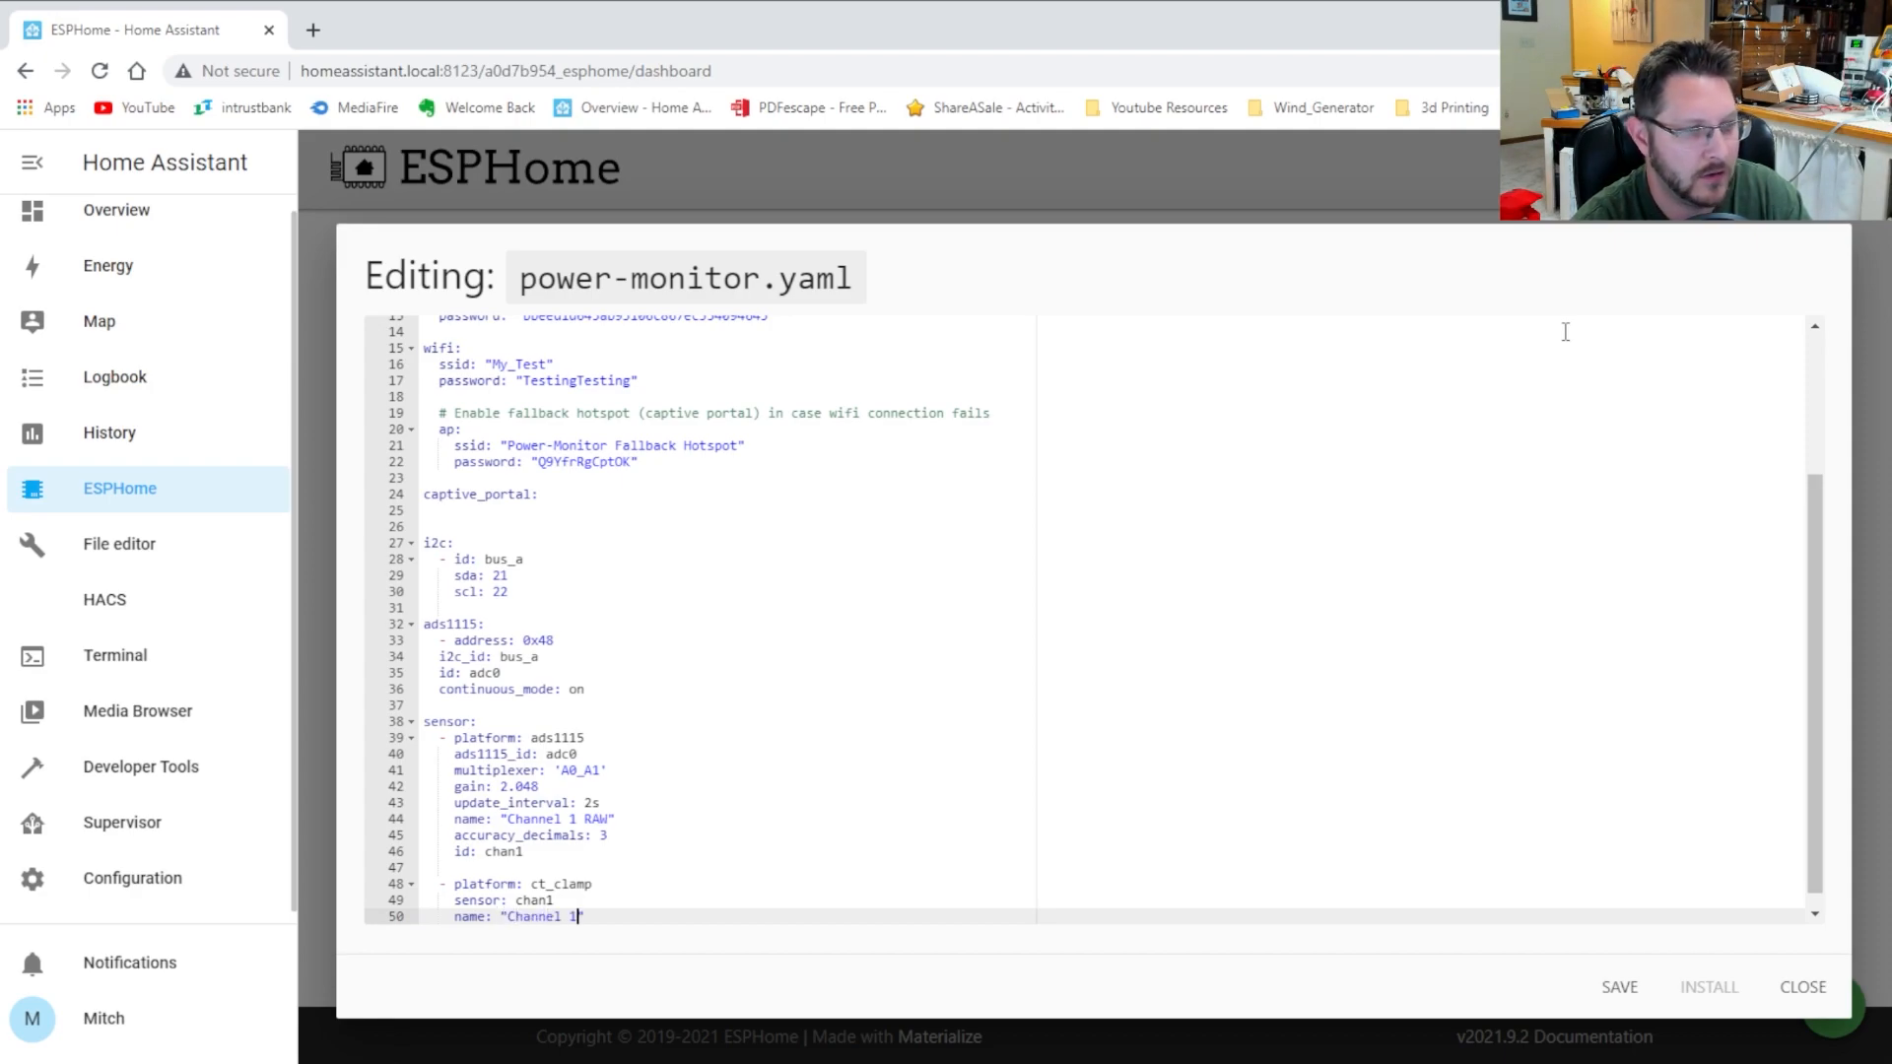
pyautogui.write('Current')
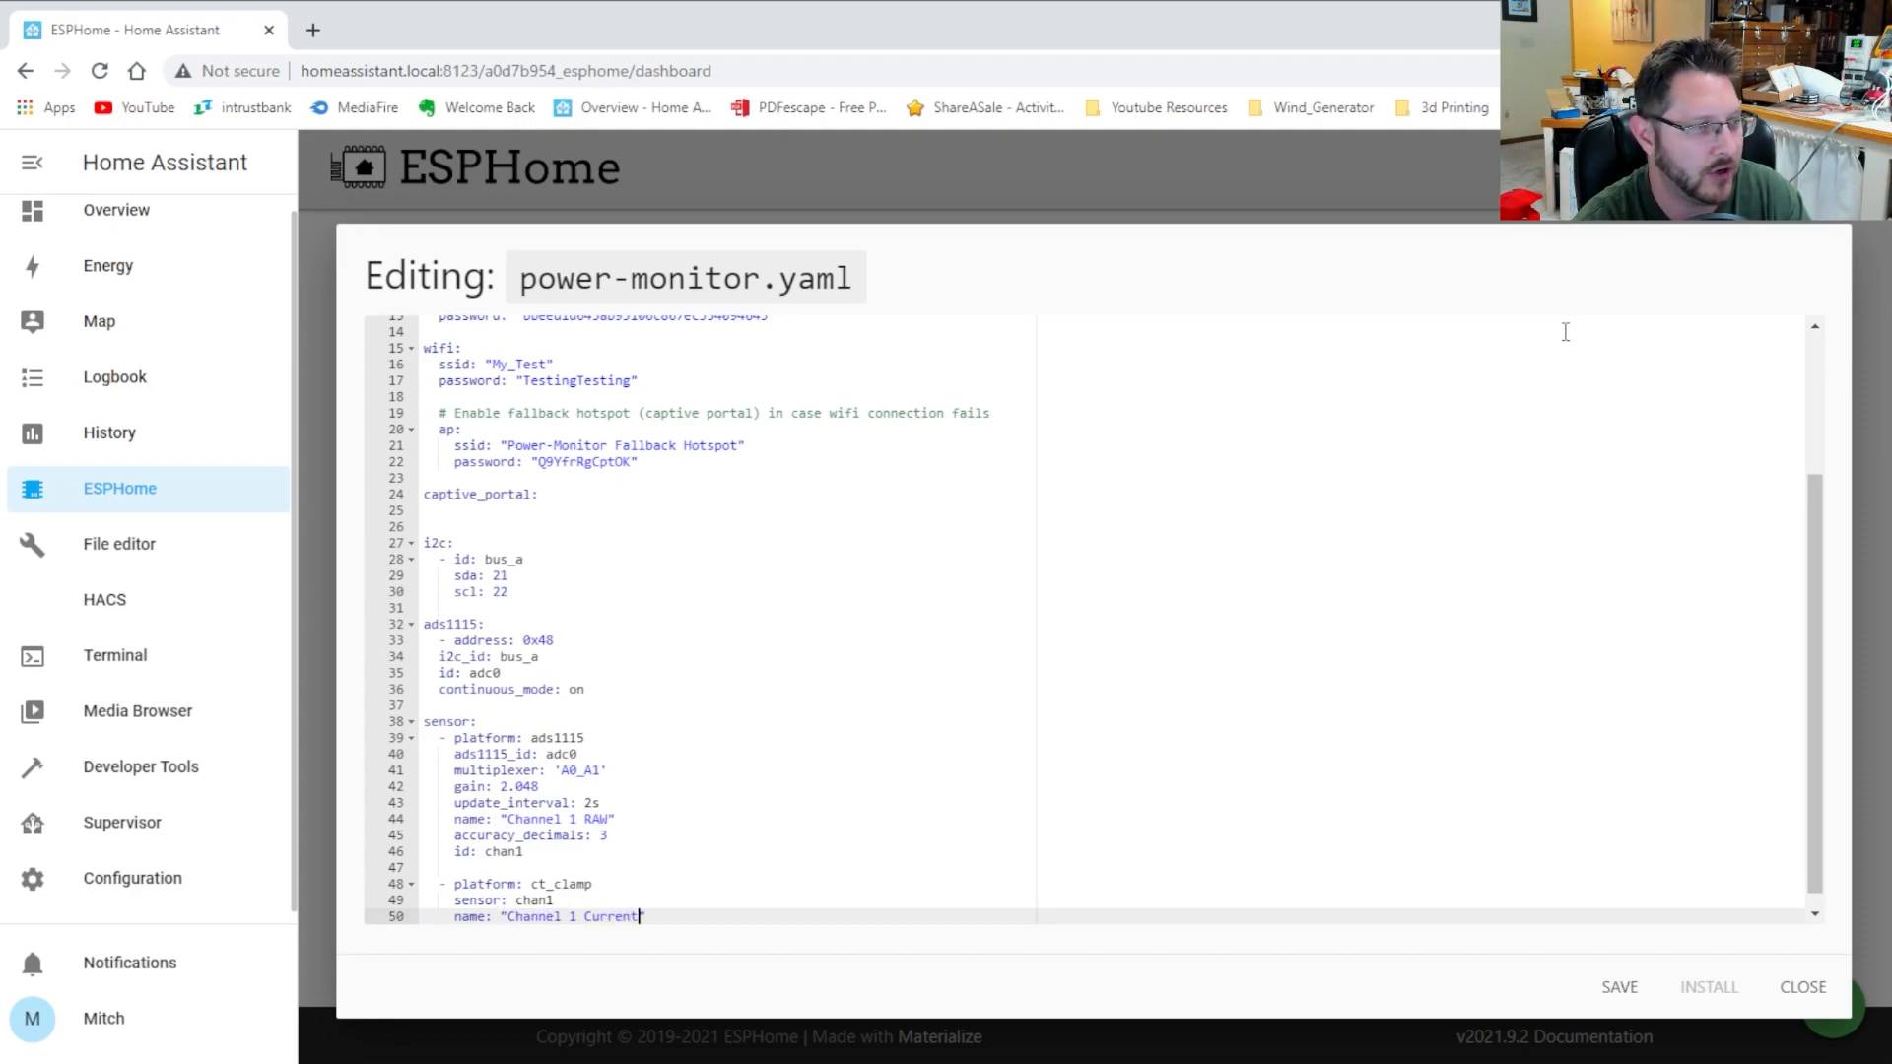
pyautogui.press('Return')
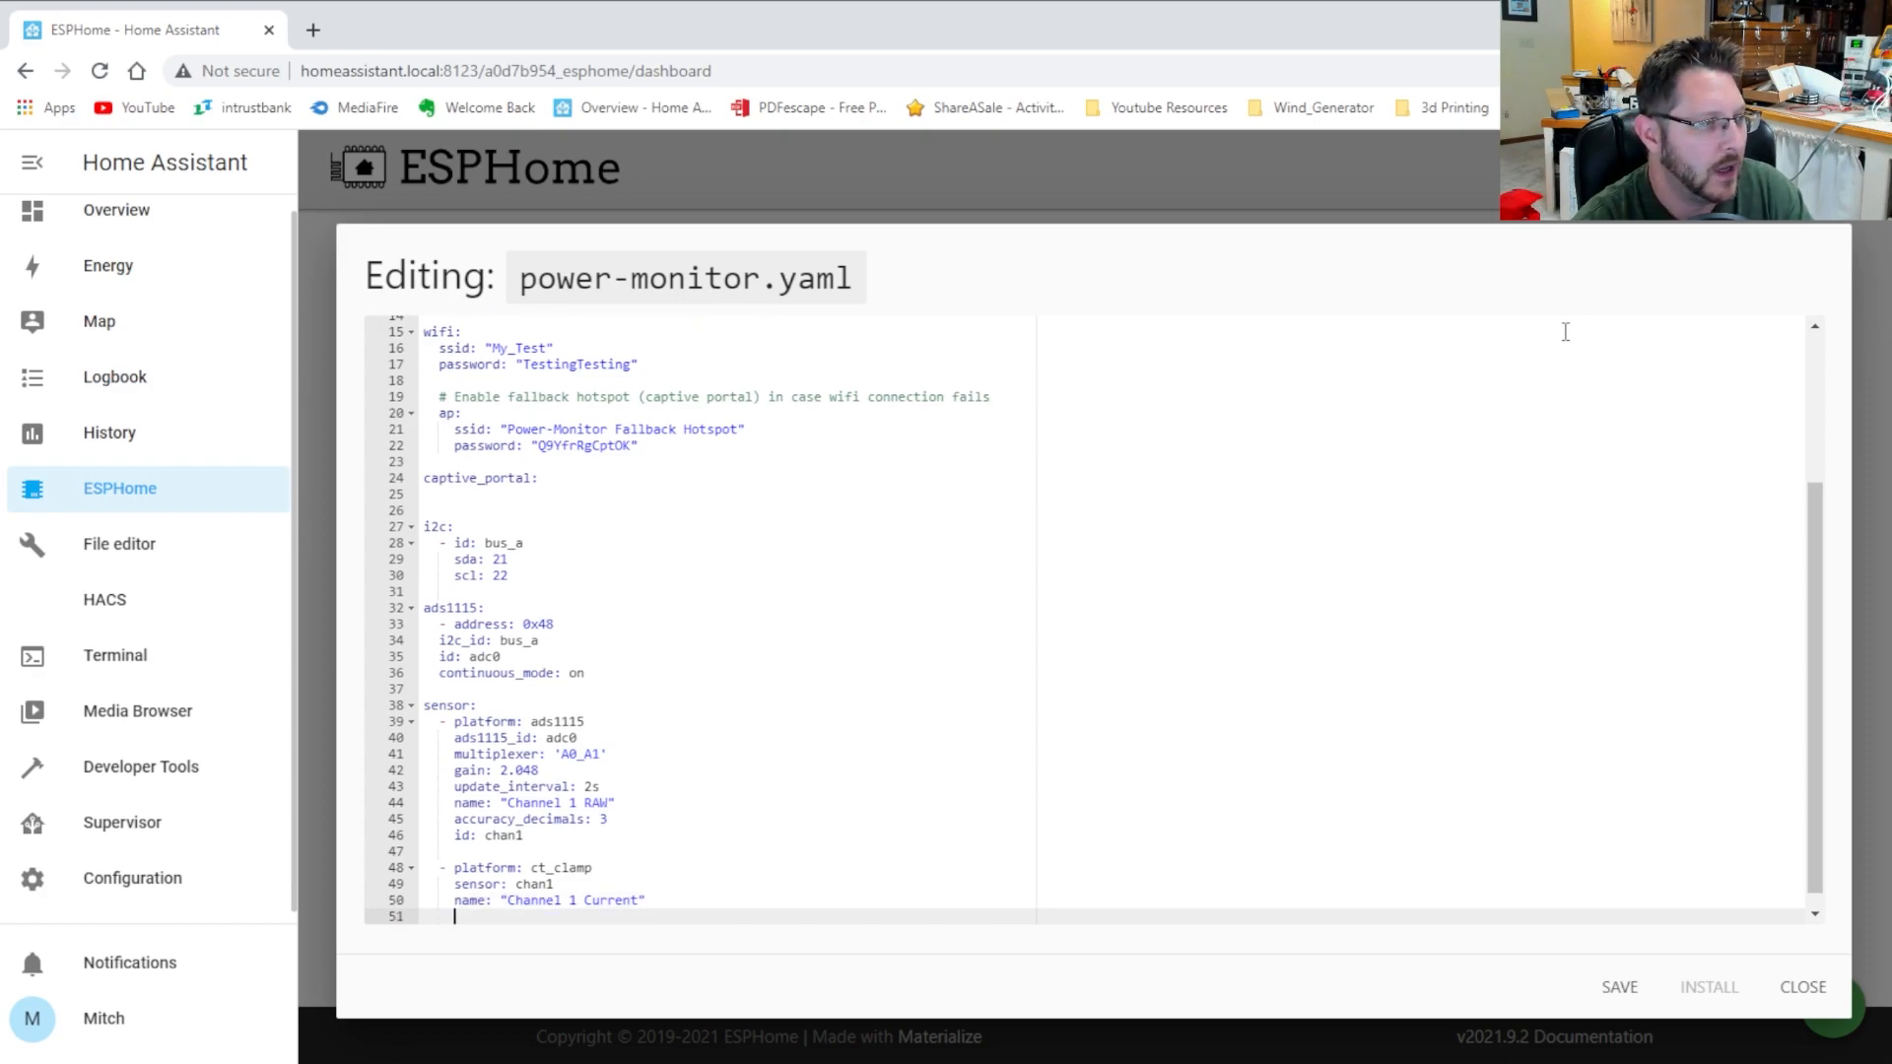
pyautogui.write('update_')
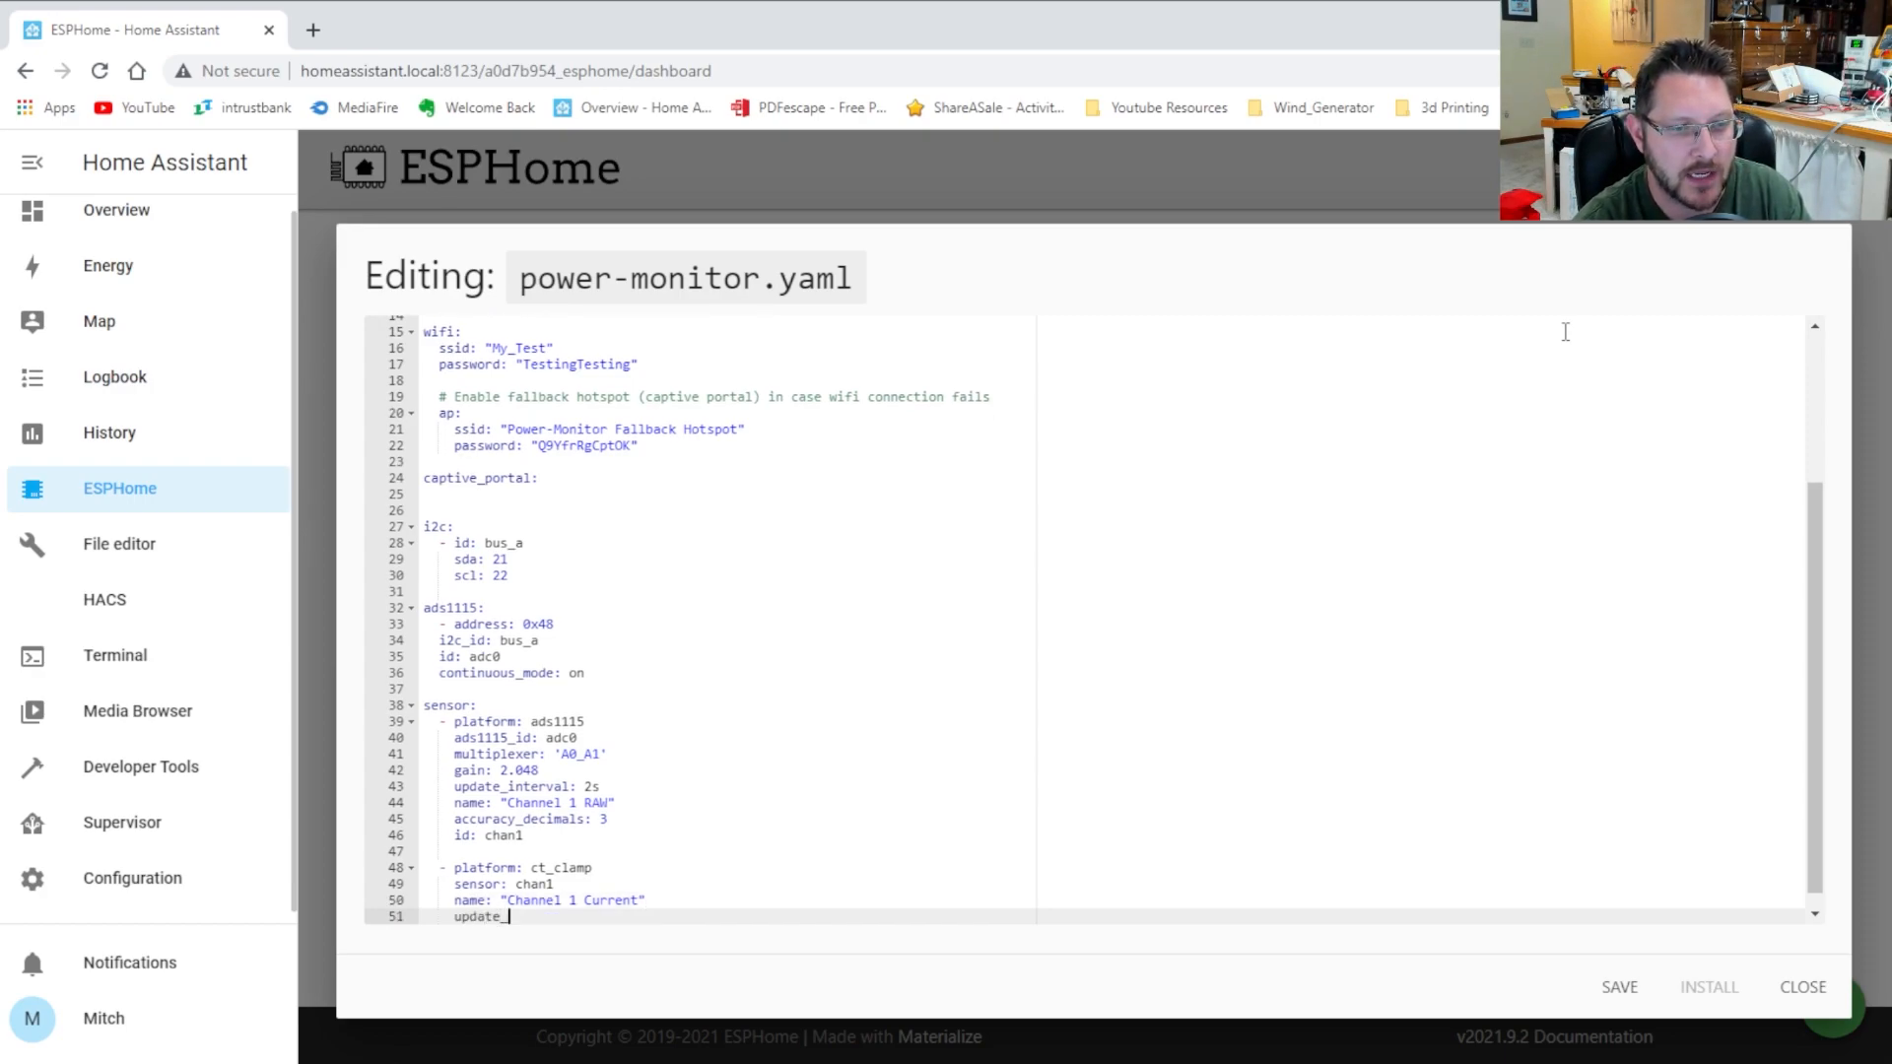
pyautogui.write('interval: 3s')
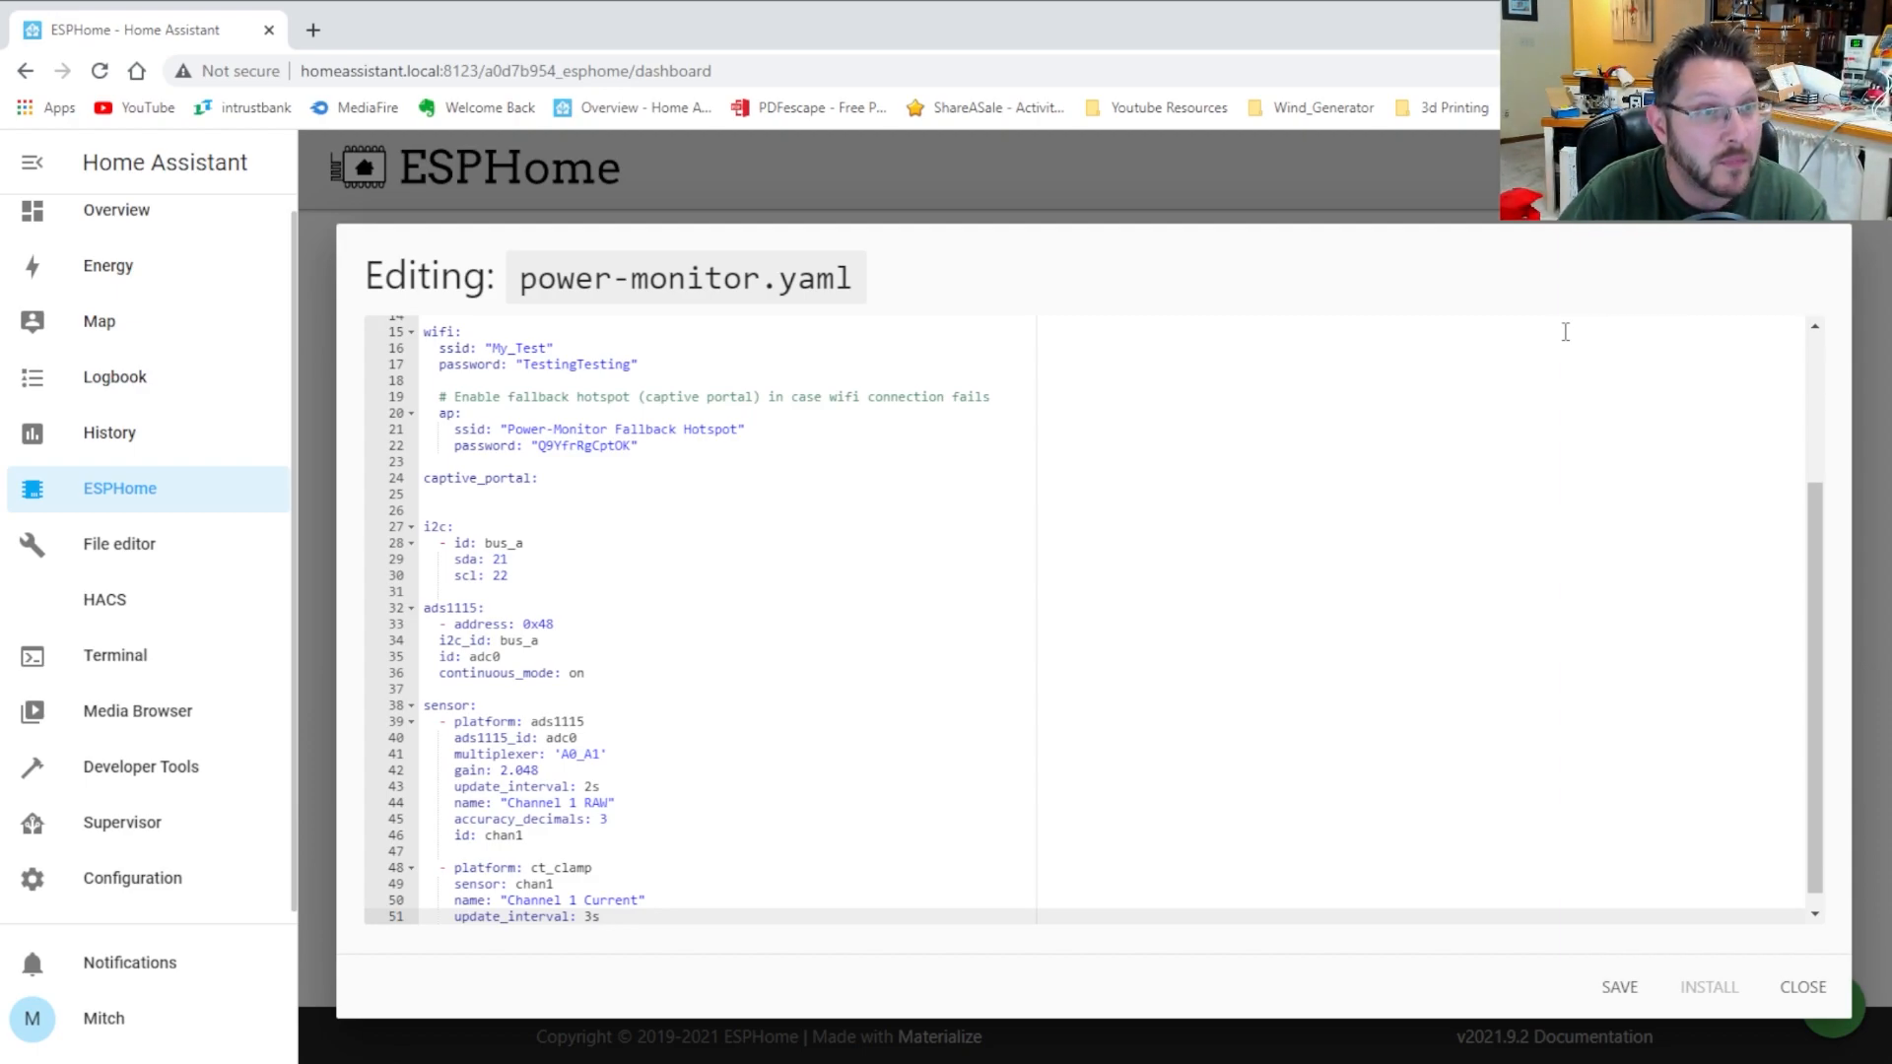
pyautogui.press('Return')
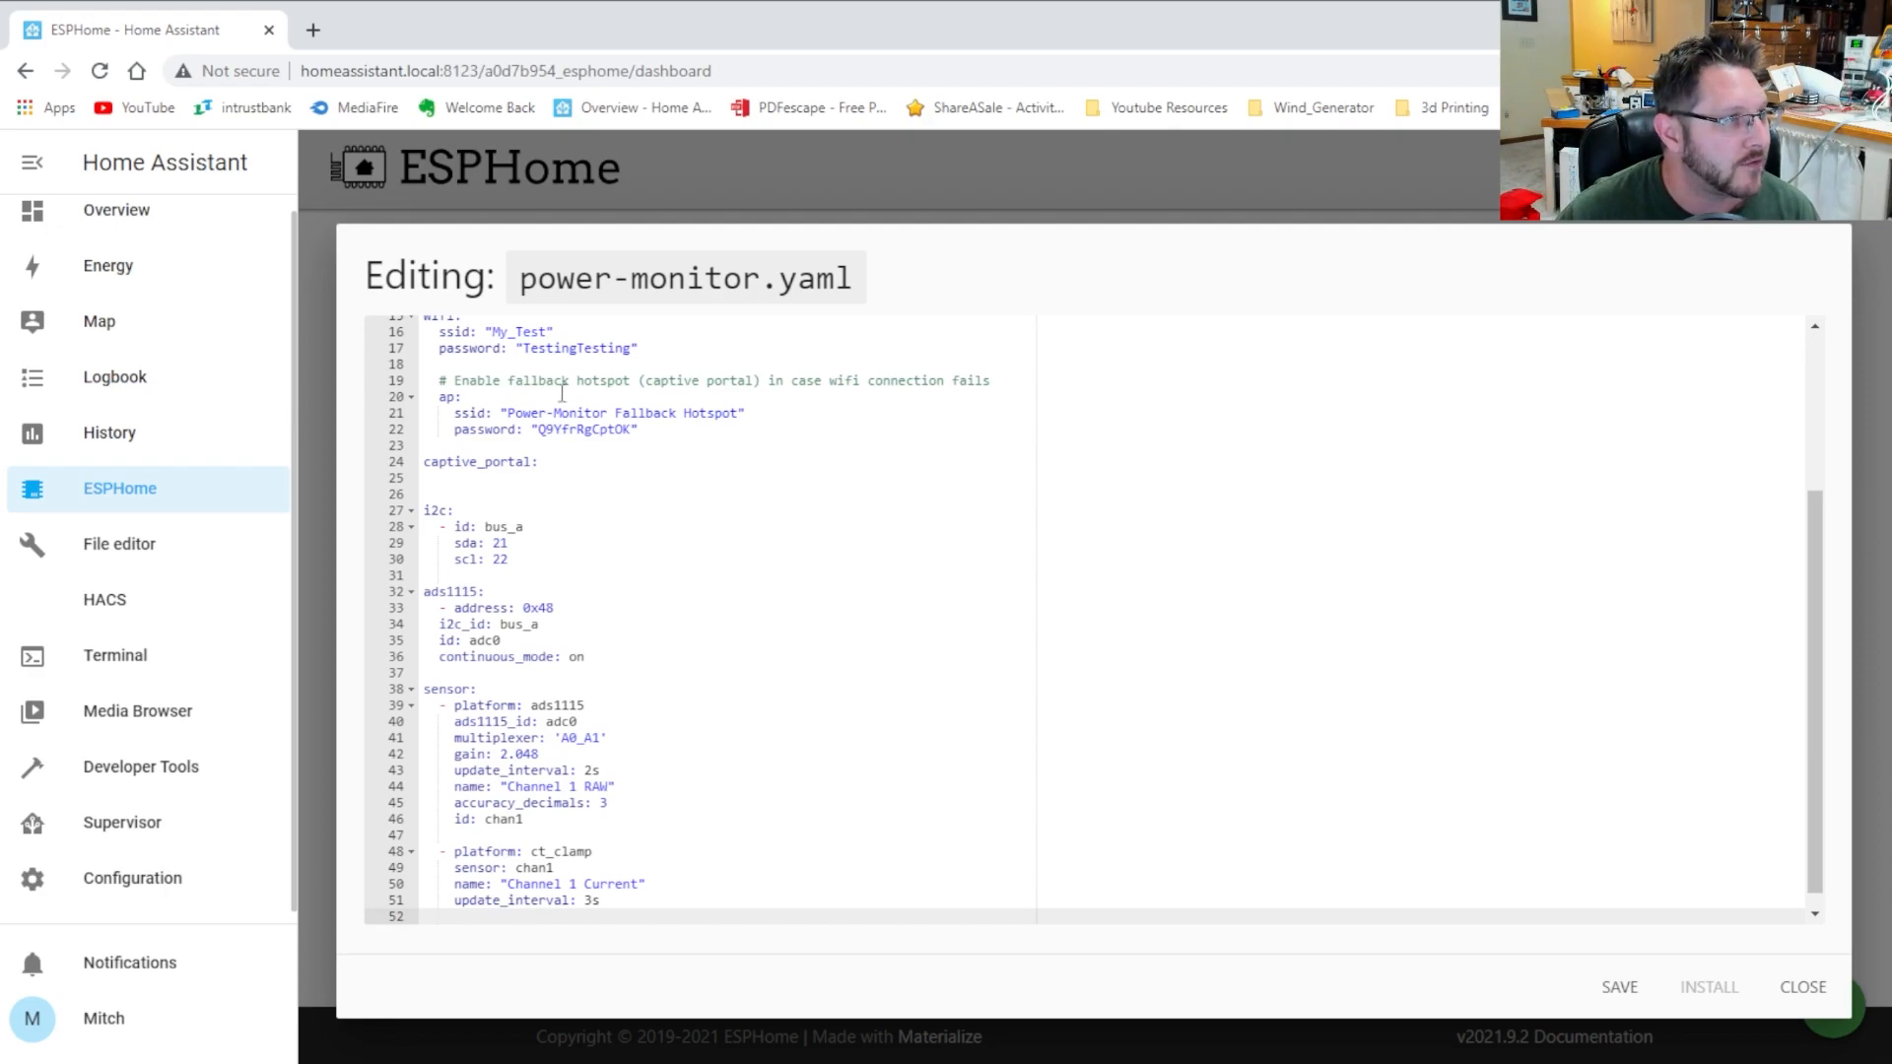
# Check the invalid-YAML error and indent the ads1115 i2c_id line one level
pyautogui.scroll(5, 619, 504)
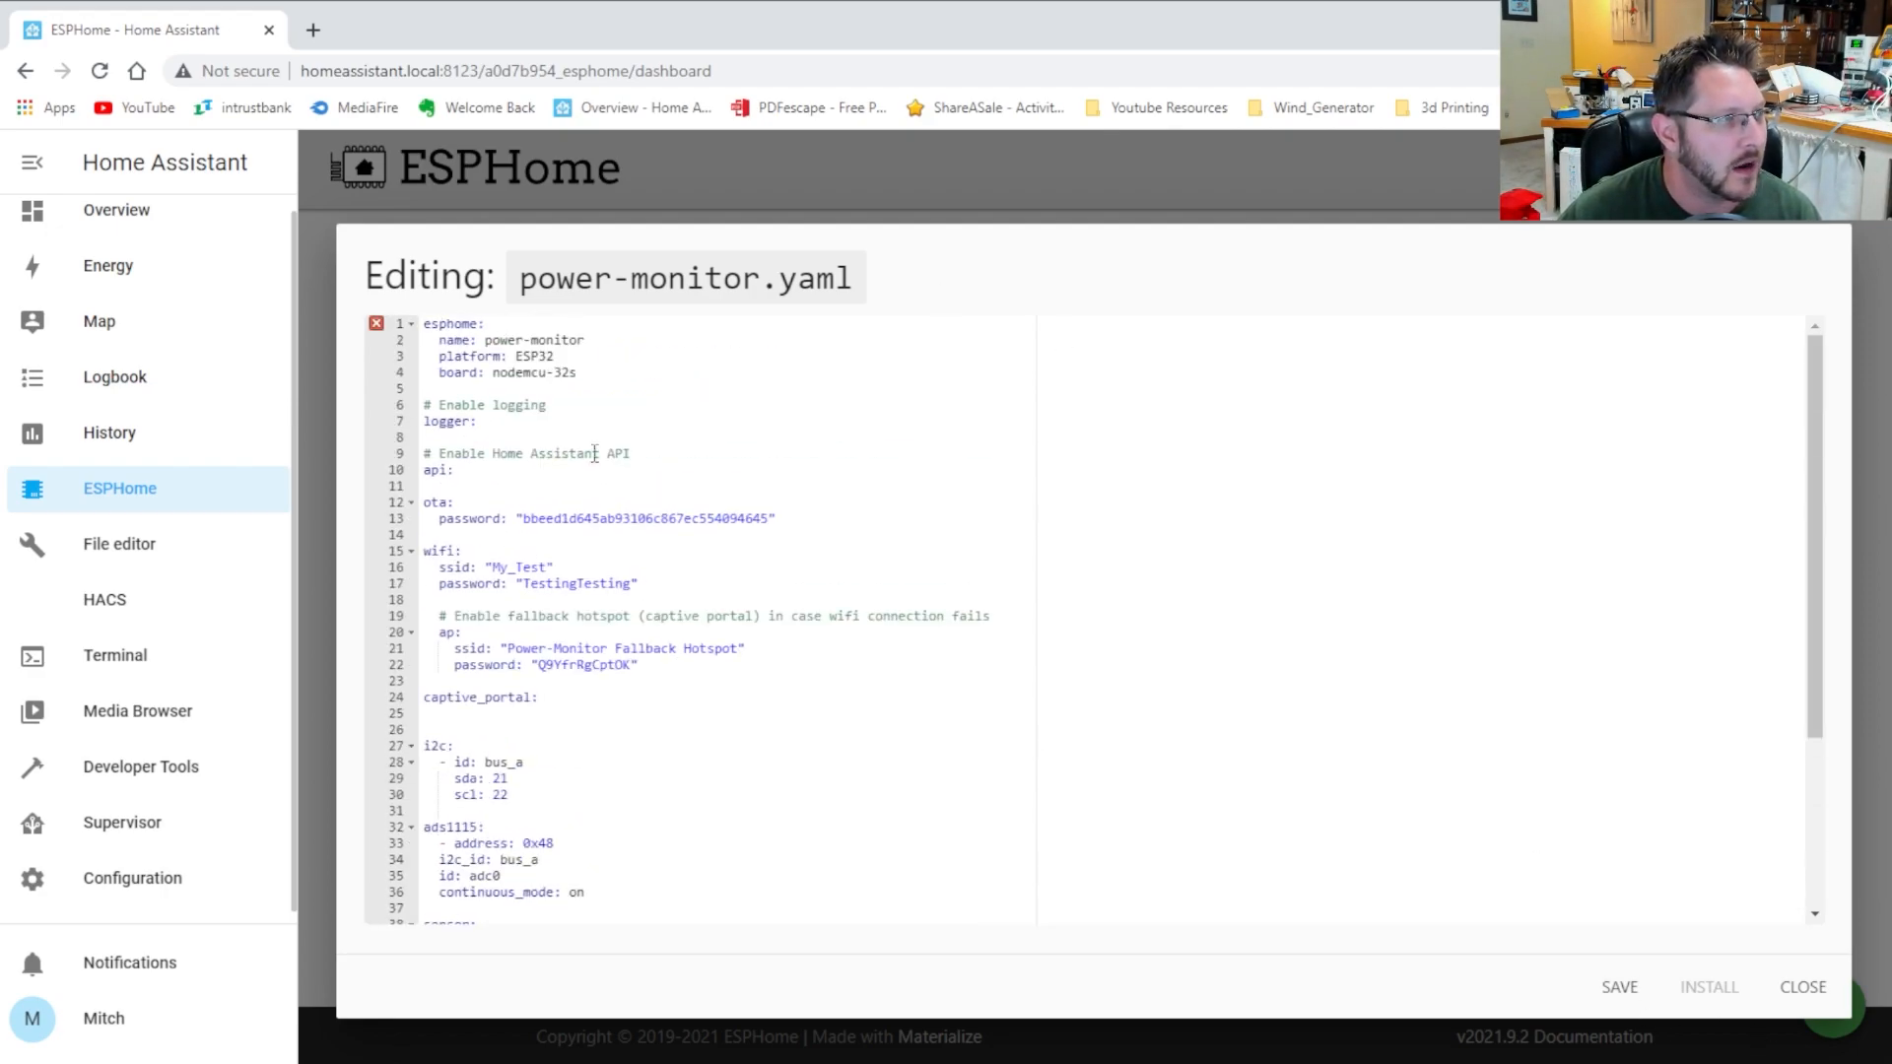
pyautogui.moveTo(380, 329)
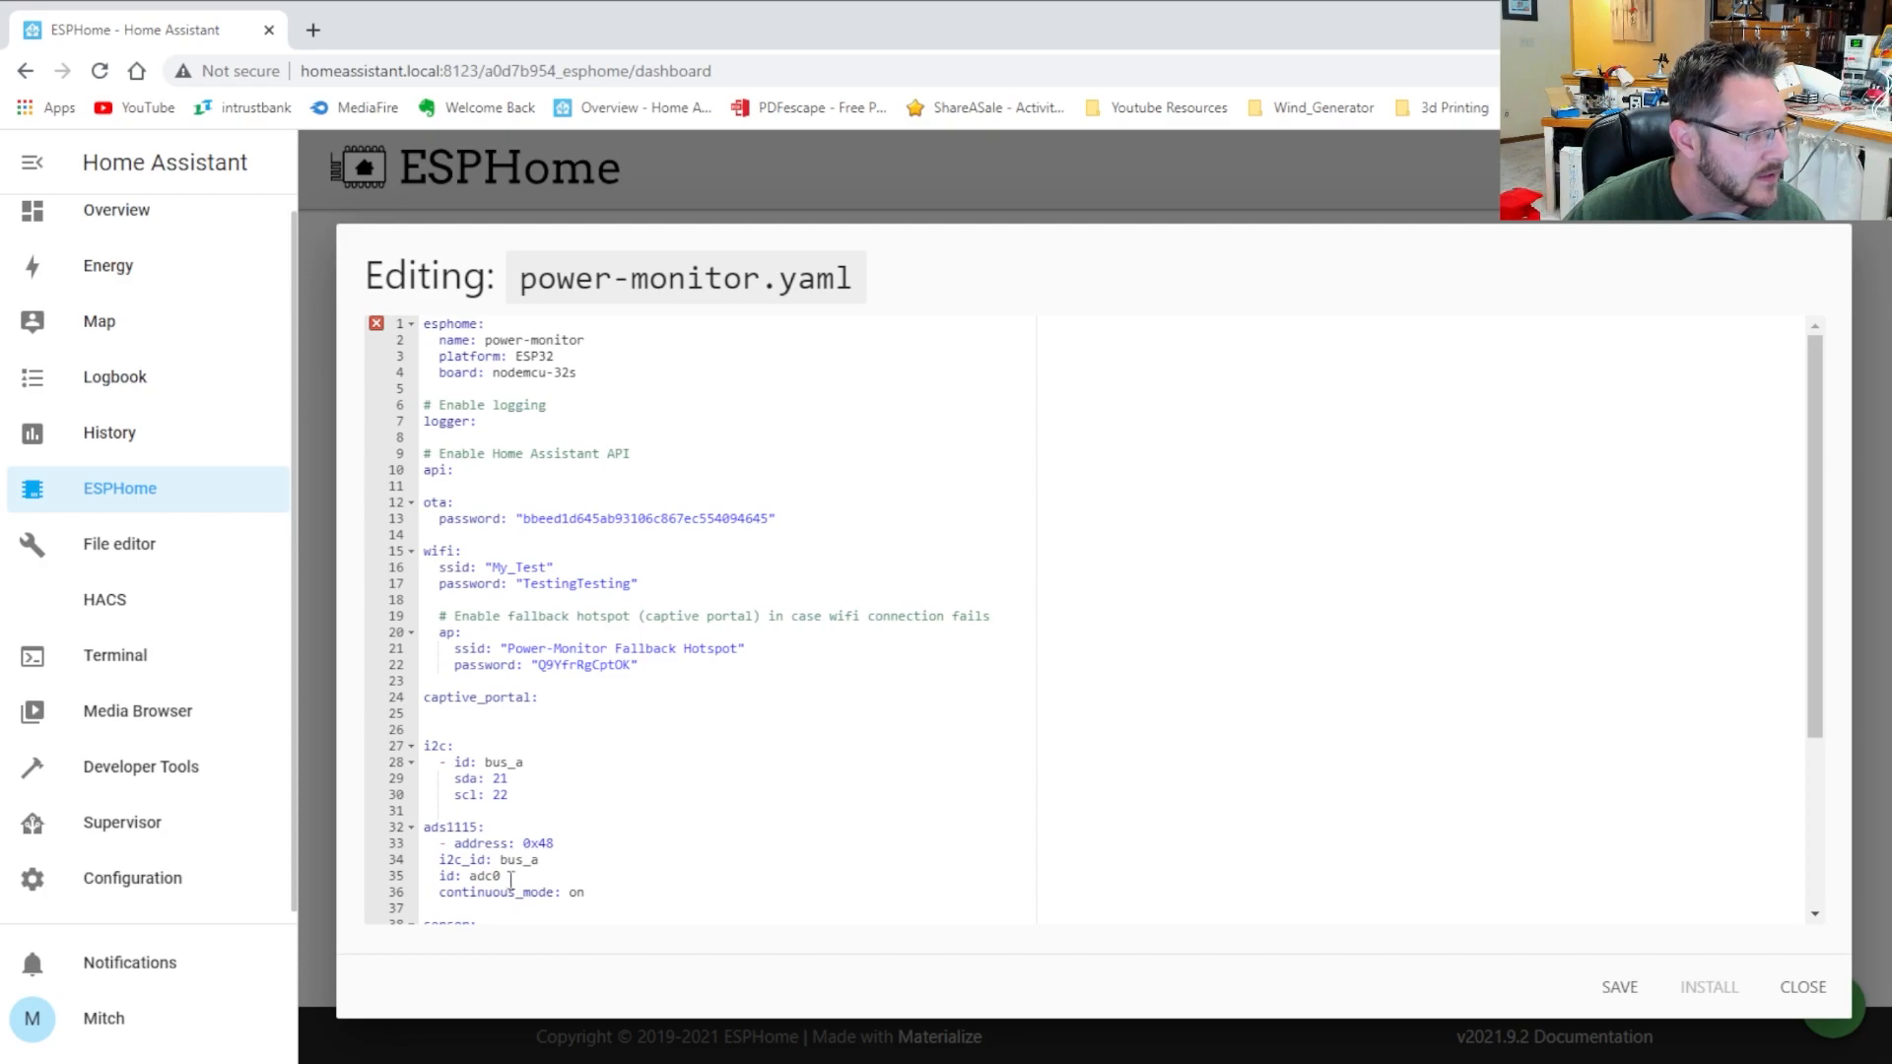
pyautogui.click(441, 860)
pyautogui.press('Down')
pyautogui.press('Down')
pyautogui.press('Down')
pyautogui.press('Down')
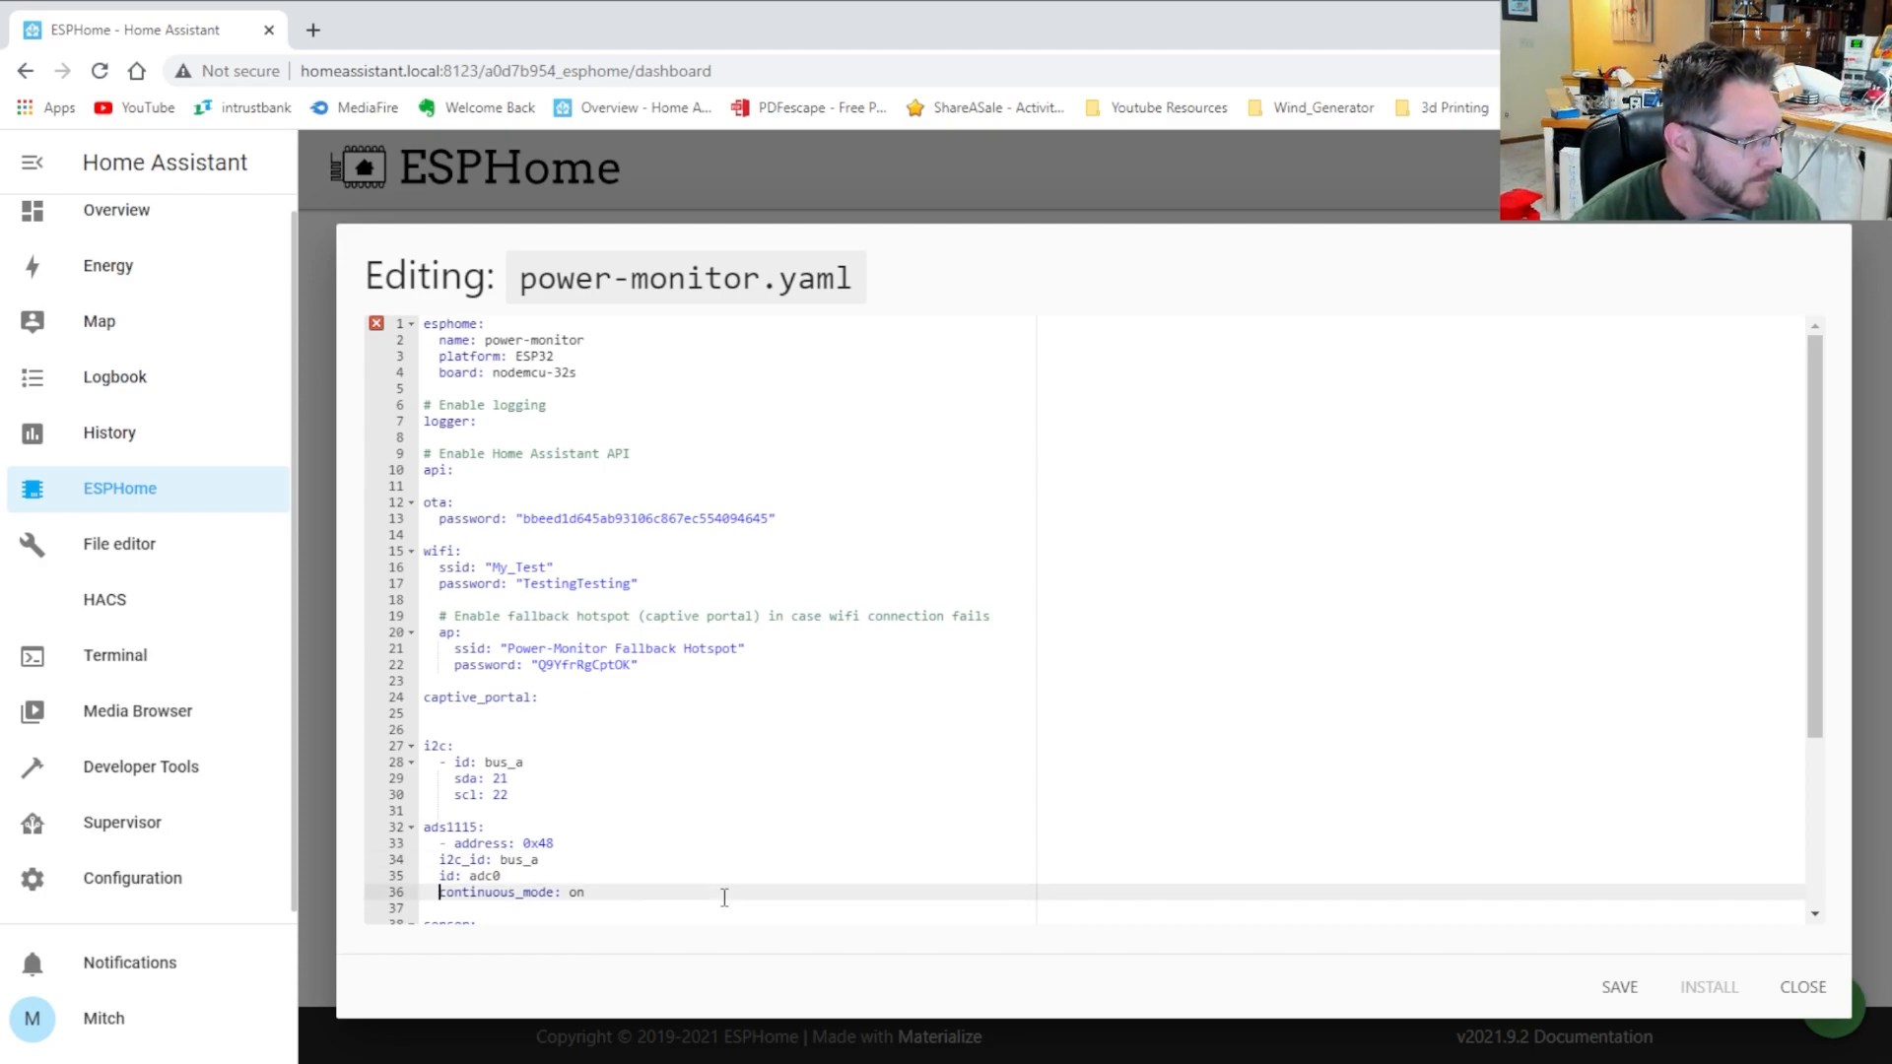
pyautogui.press('Up')
pyautogui.press('Up')
pyautogui.press('Up')
pyautogui.press('Up')
pyautogui.press('Tab')
# Indent the id and continuous_mode lines under ads1115 to clear the error
pyautogui.press('Down')
pyautogui.press('Home')
pyautogui.press('Tab')
pyautogui.press('Down')
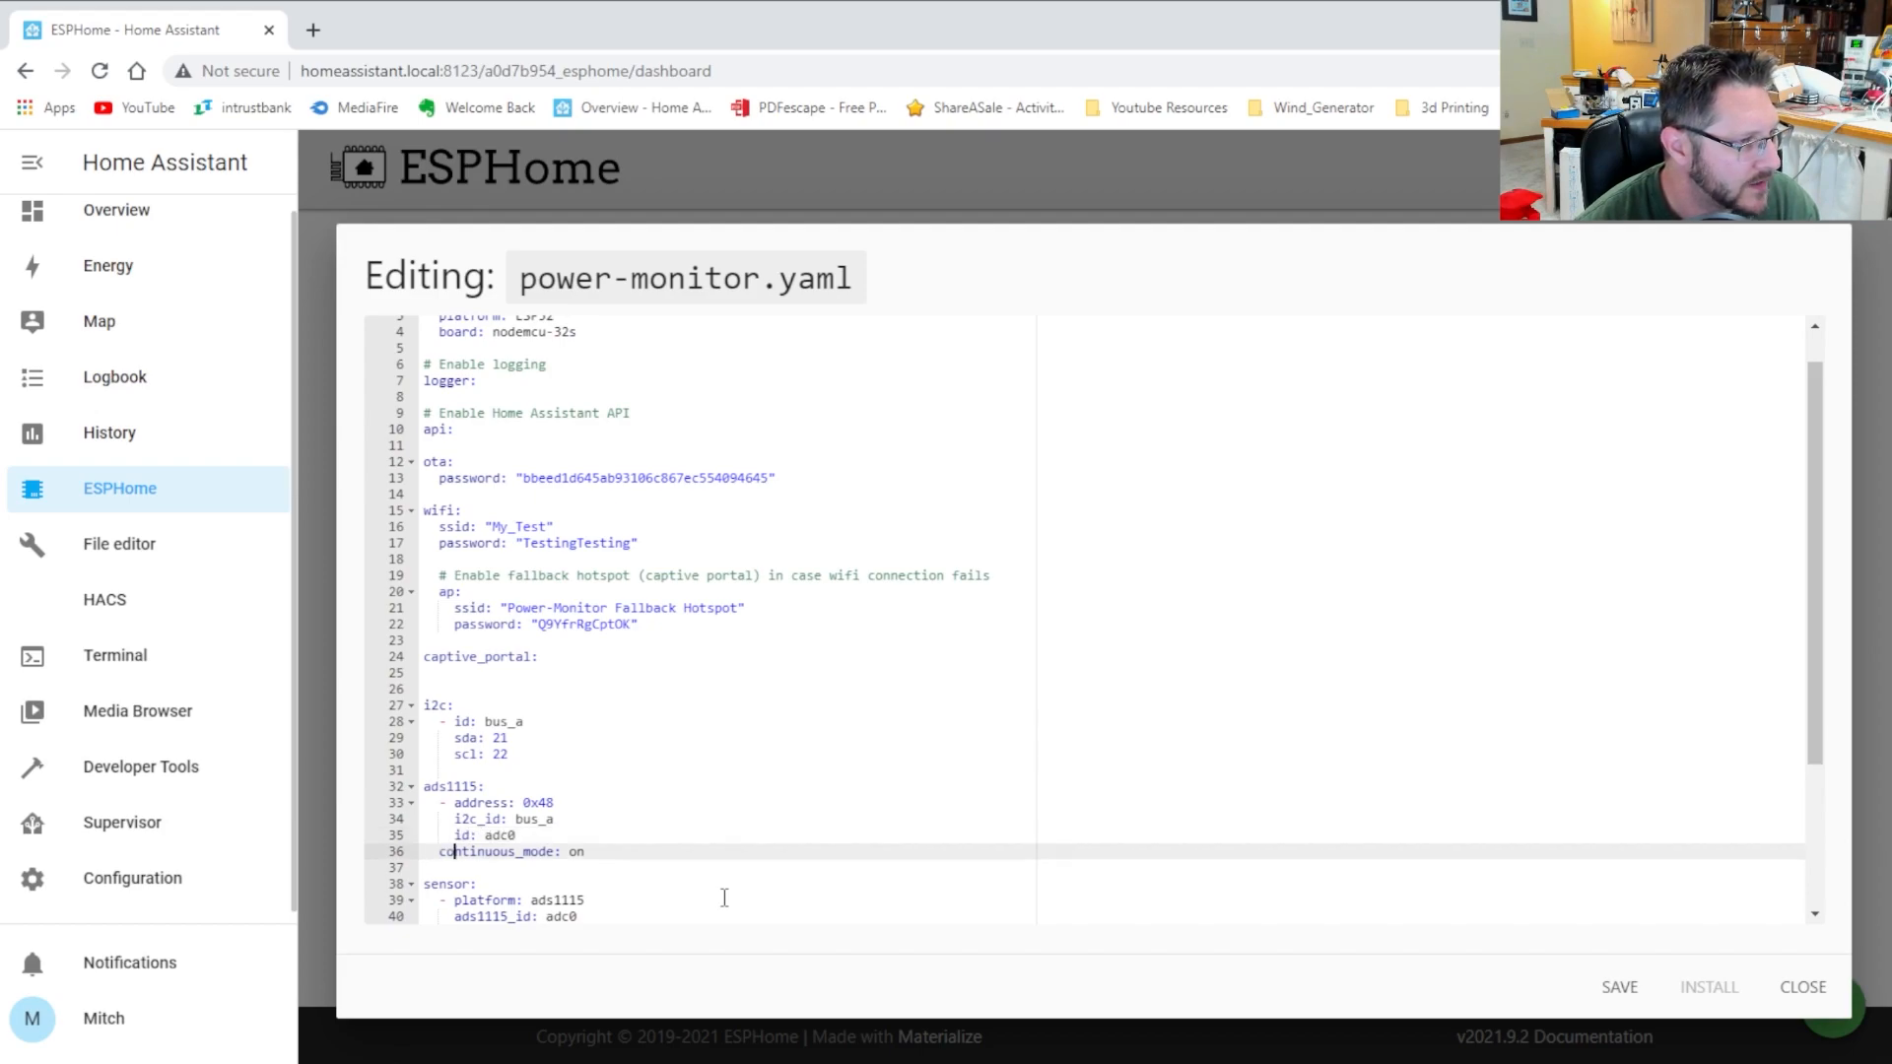
pyautogui.press('Home')
pyautogui.press('Tab')
pyautogui.press('Up')
pyautogui.press('Up')
pyautogui.press('Up')
pyautogui.press('Up')
pyautogui.press('Up')
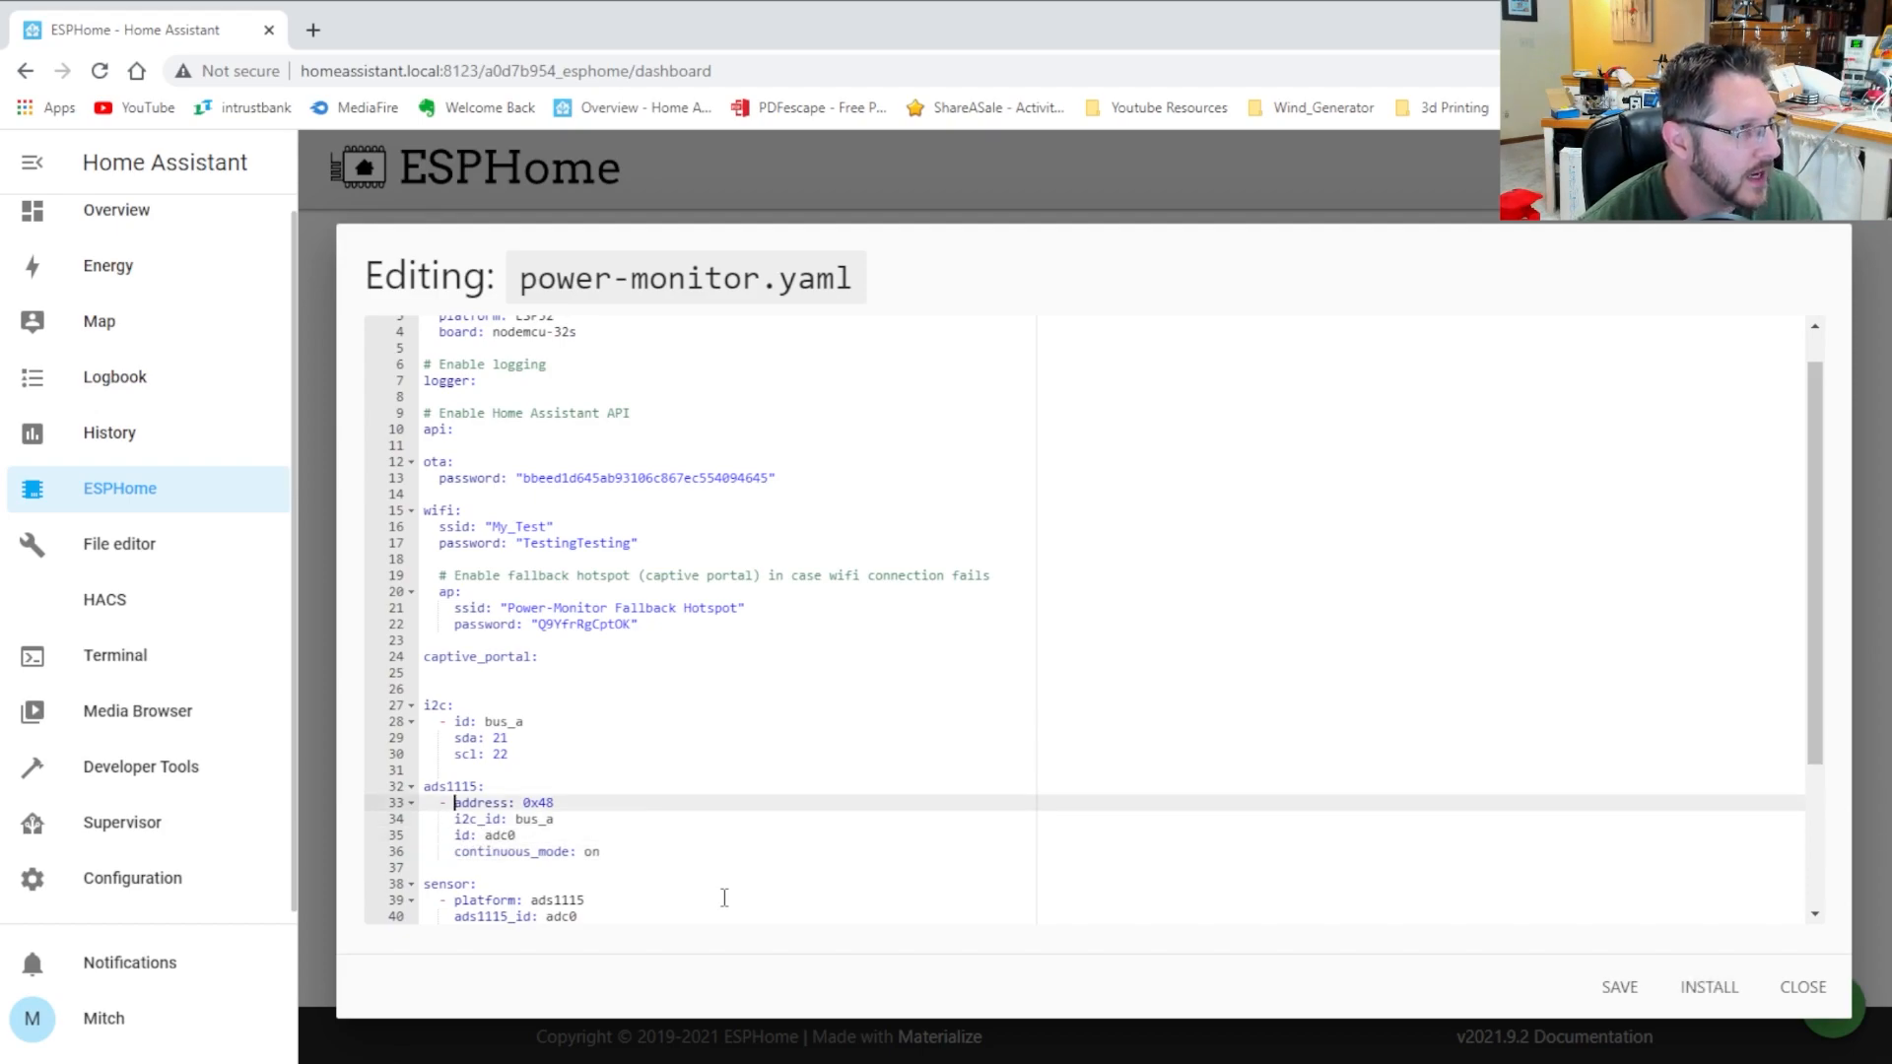
pyautogui.scroll(1, 725, 892)
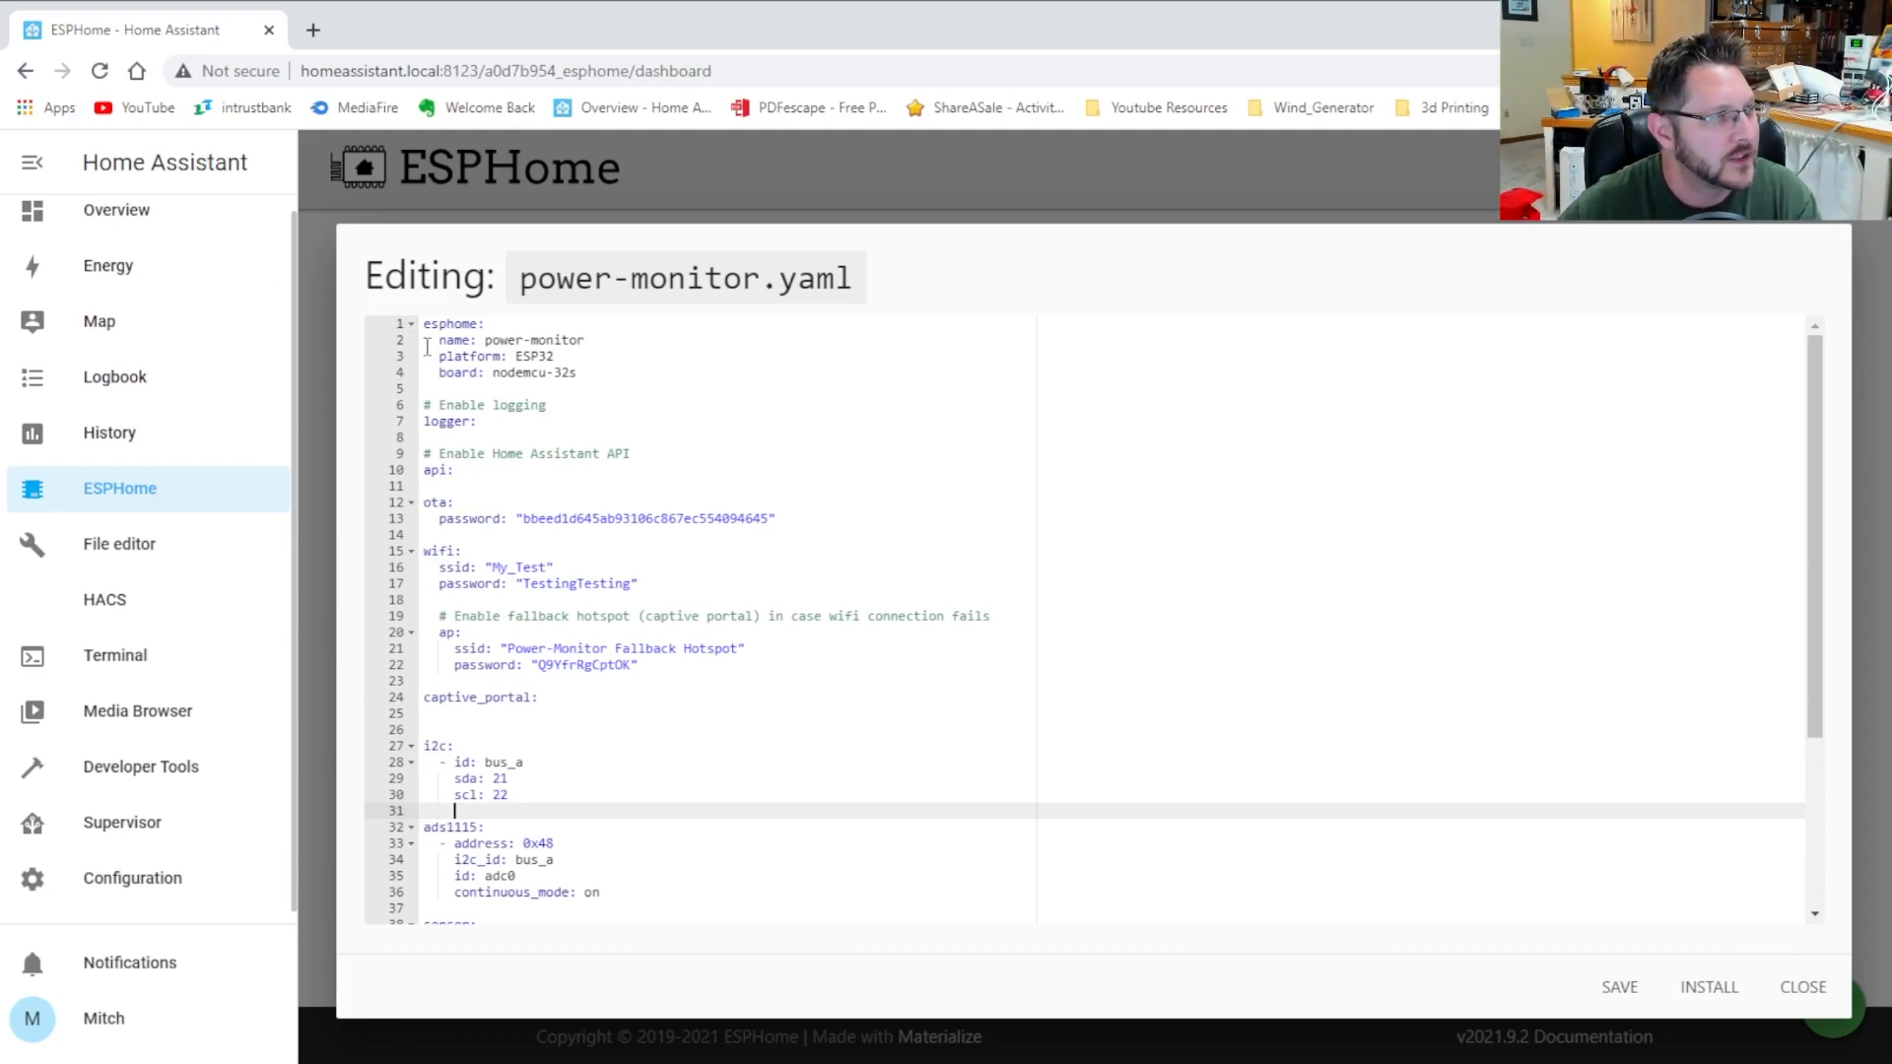
pyautogui.scroll(-3, 672, 621)
pyautogui.scroll(3, 966, 688)
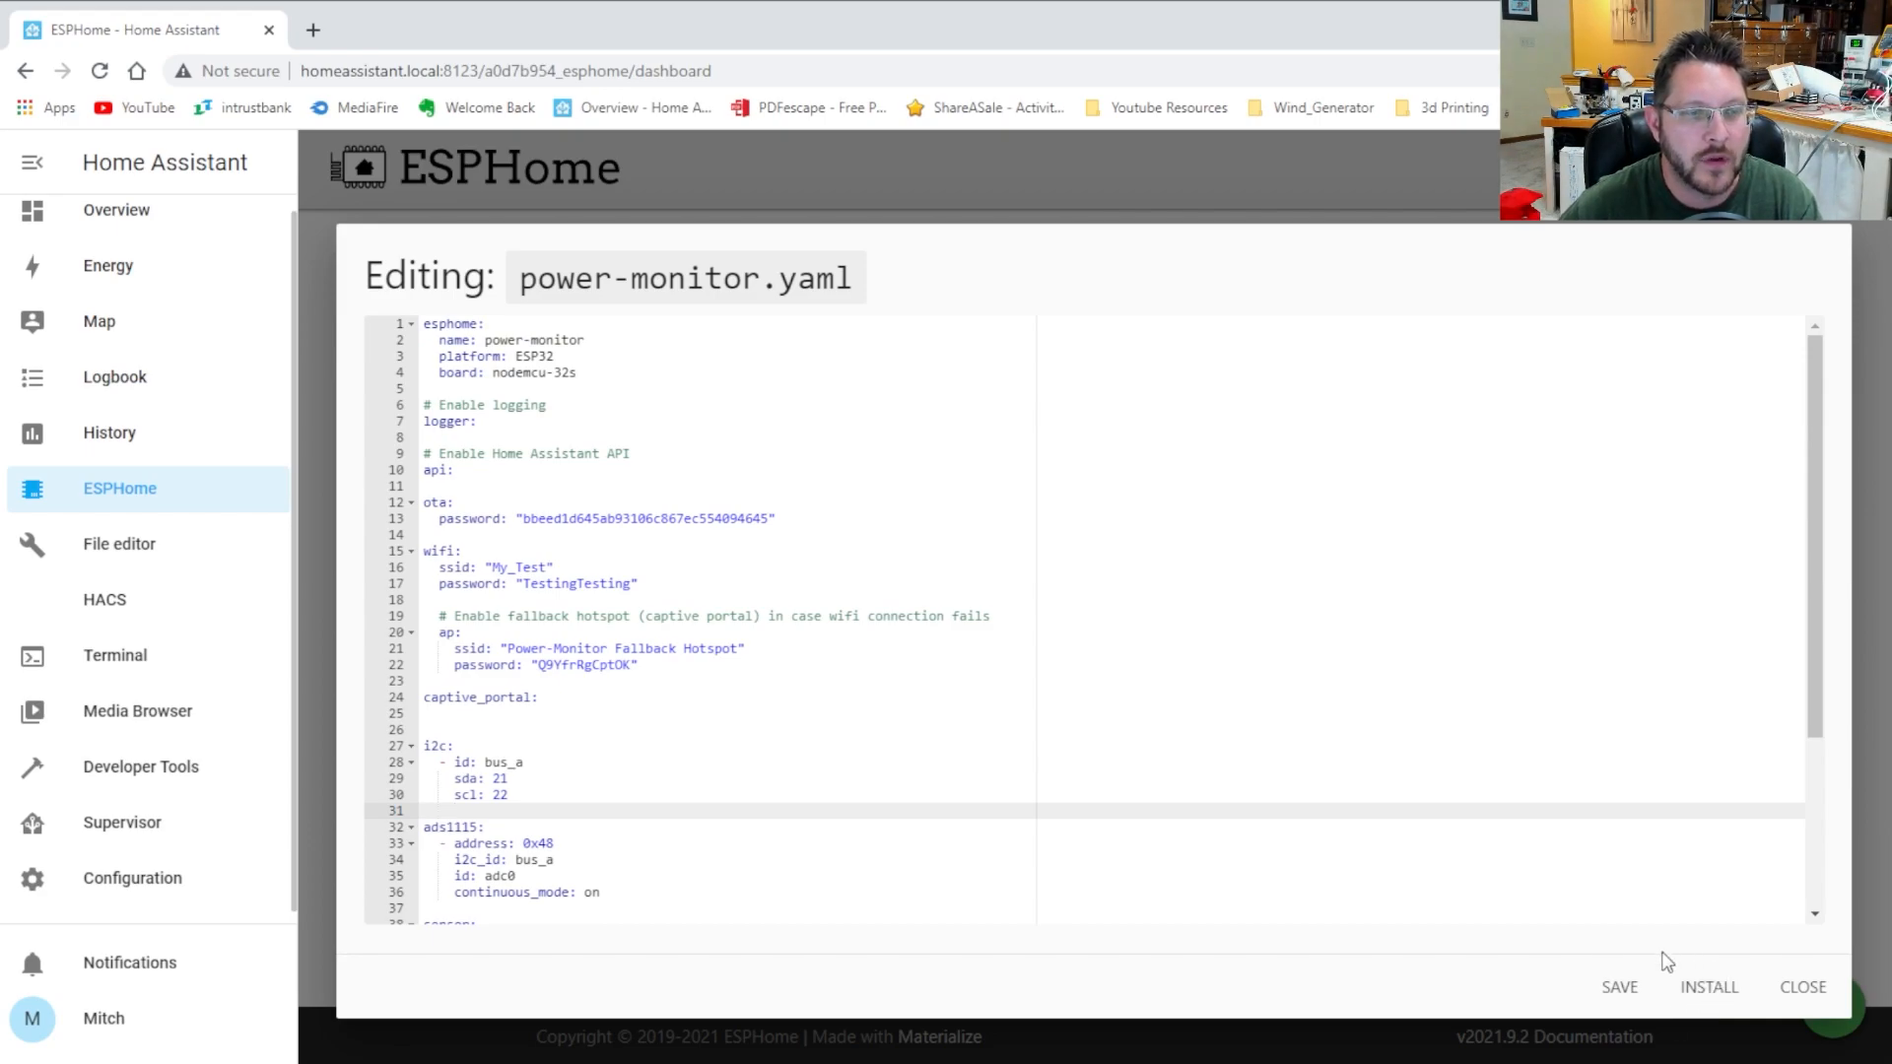
# Remove the stray 'asdfaswt235' test text so line 31 is blank again
pyautogui.write('asdfas')
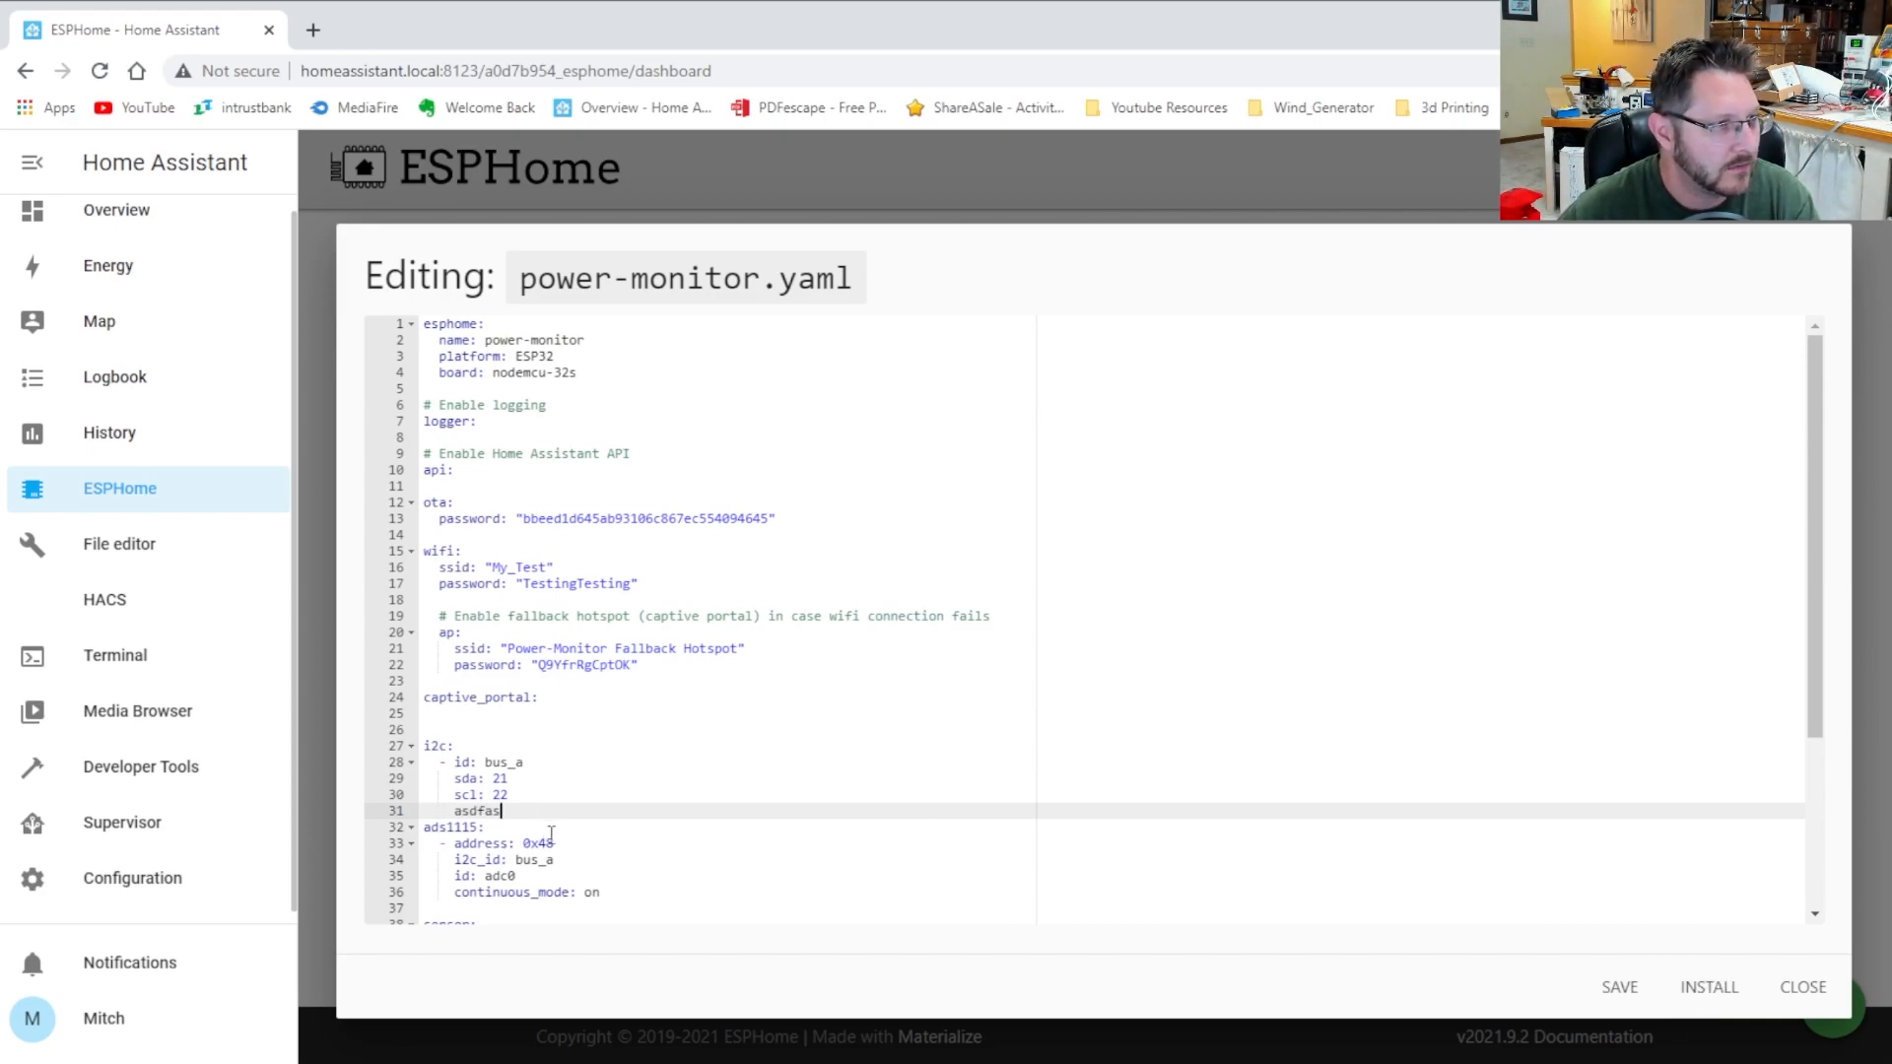
pyautogui.write('wt235')
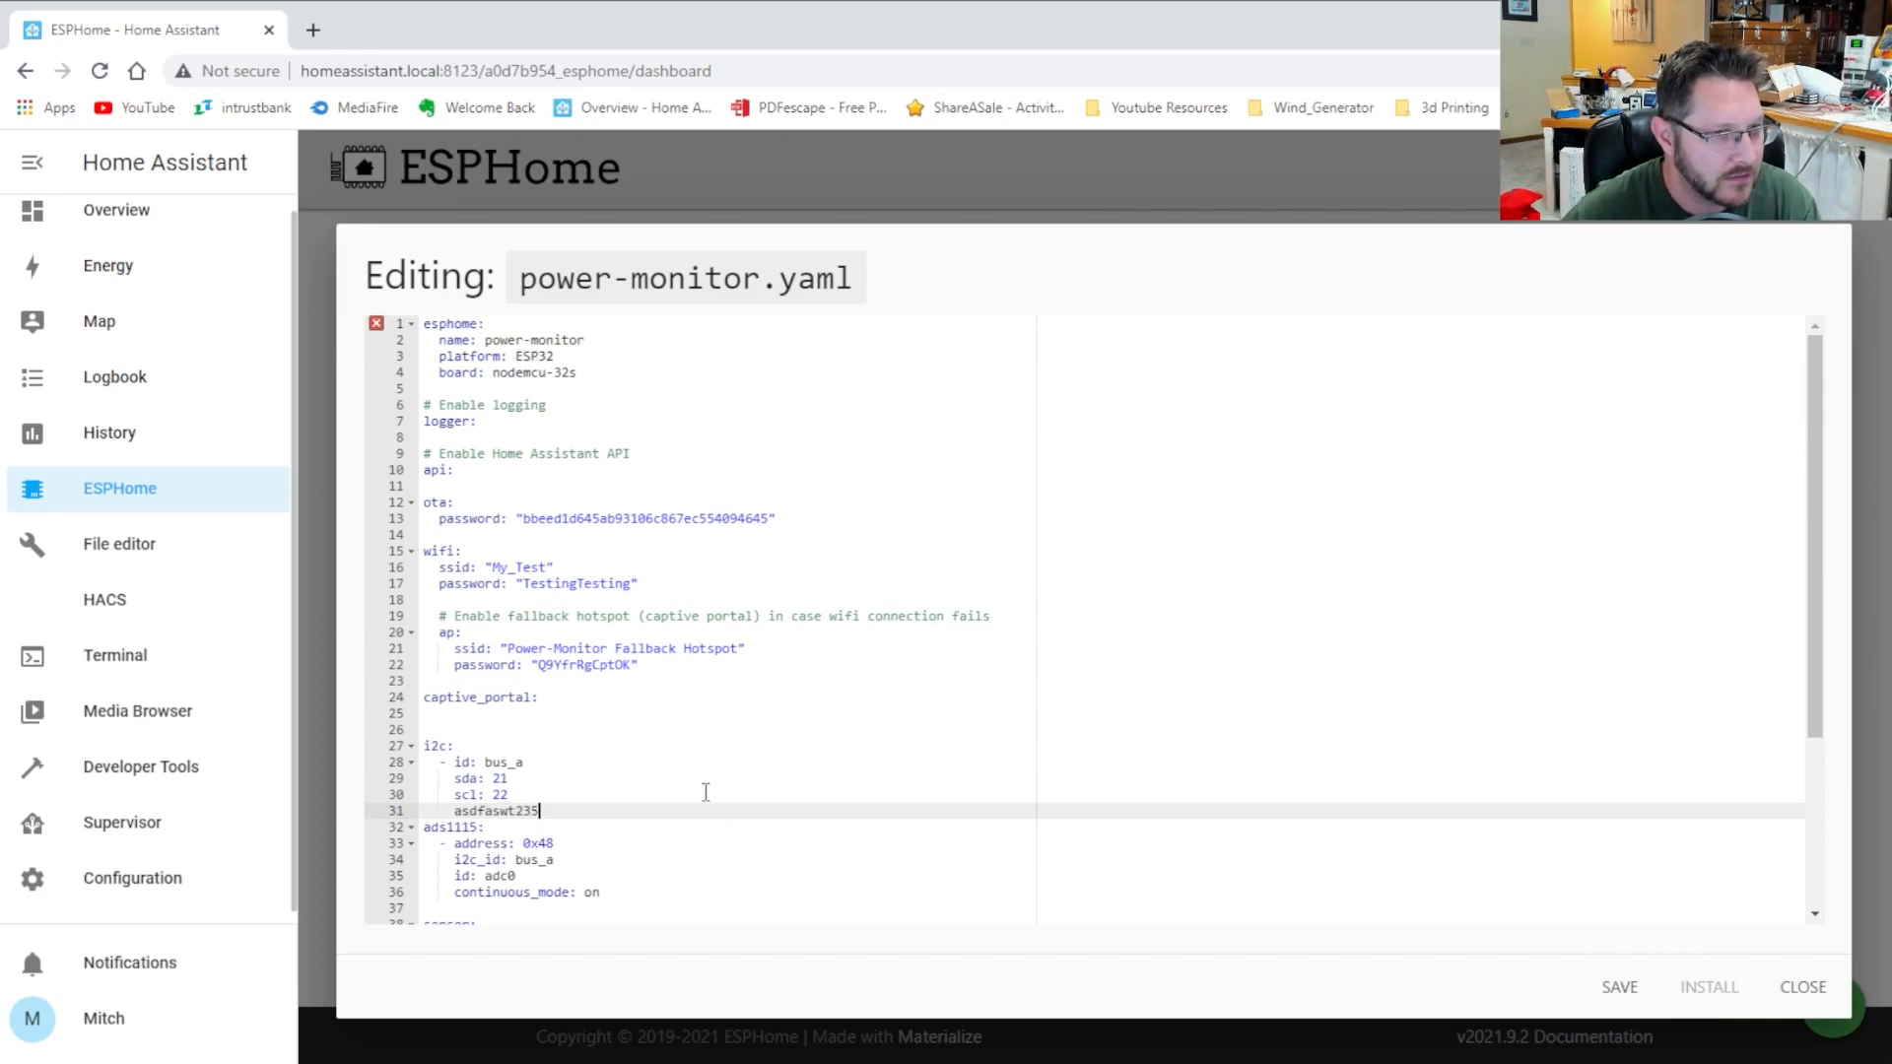
pyautogui.press('Home')
pyautogui.press('BackSpace')
pyautogui.press('BackSpace')
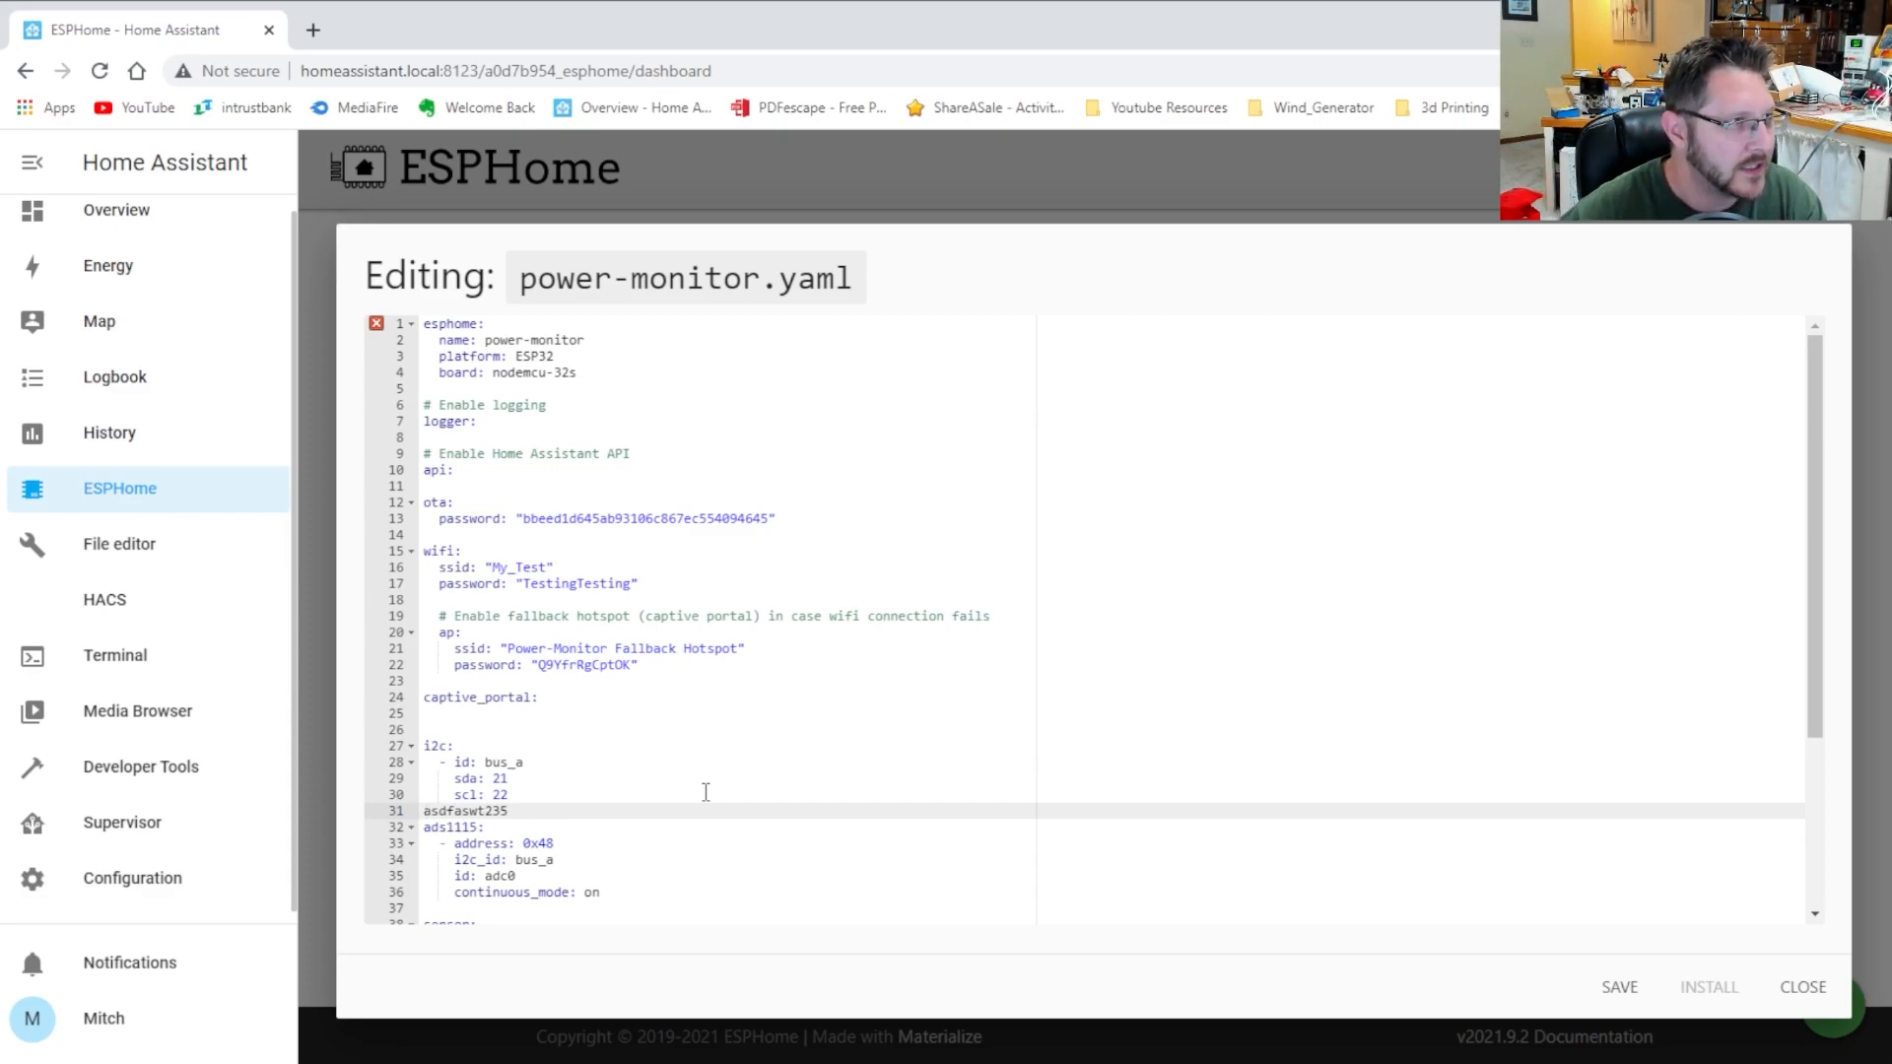
pyautogui.click(1719, 990)
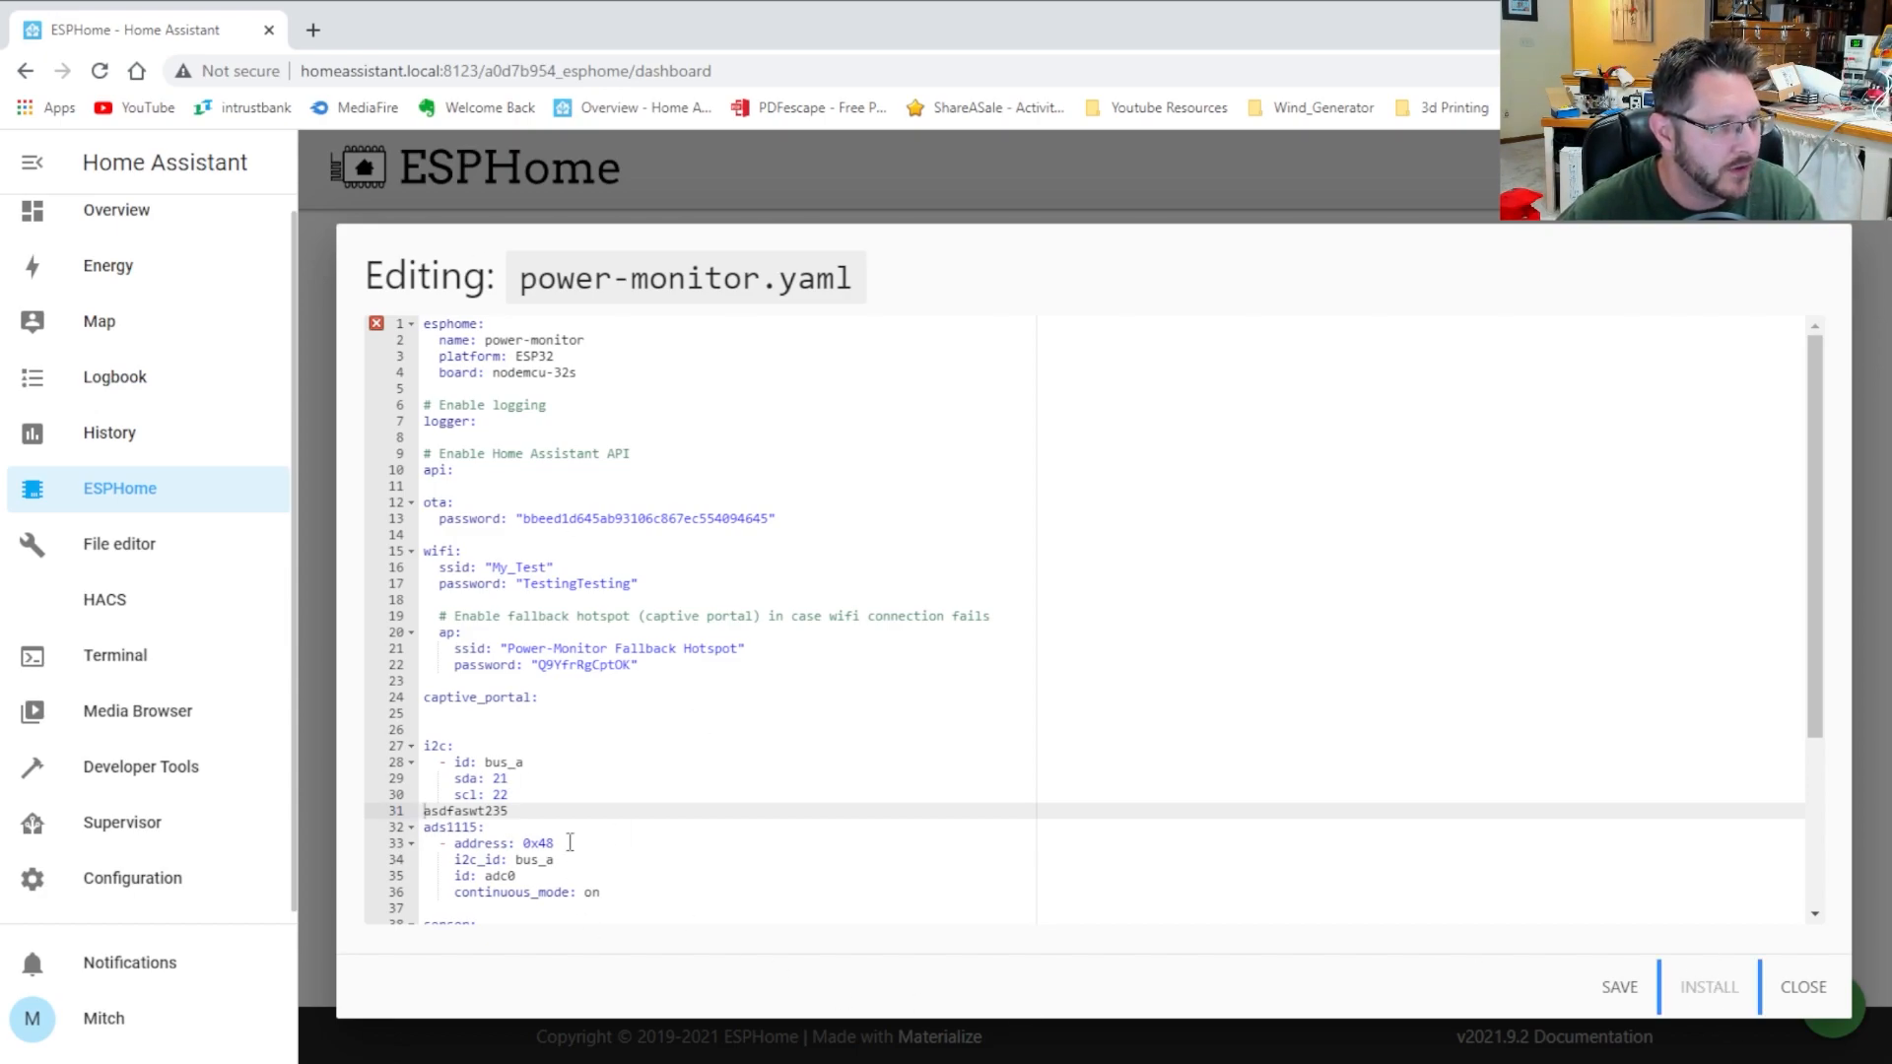
pyautogui.moveTo(514, 811); pyautogui.dragTo(332, 822)
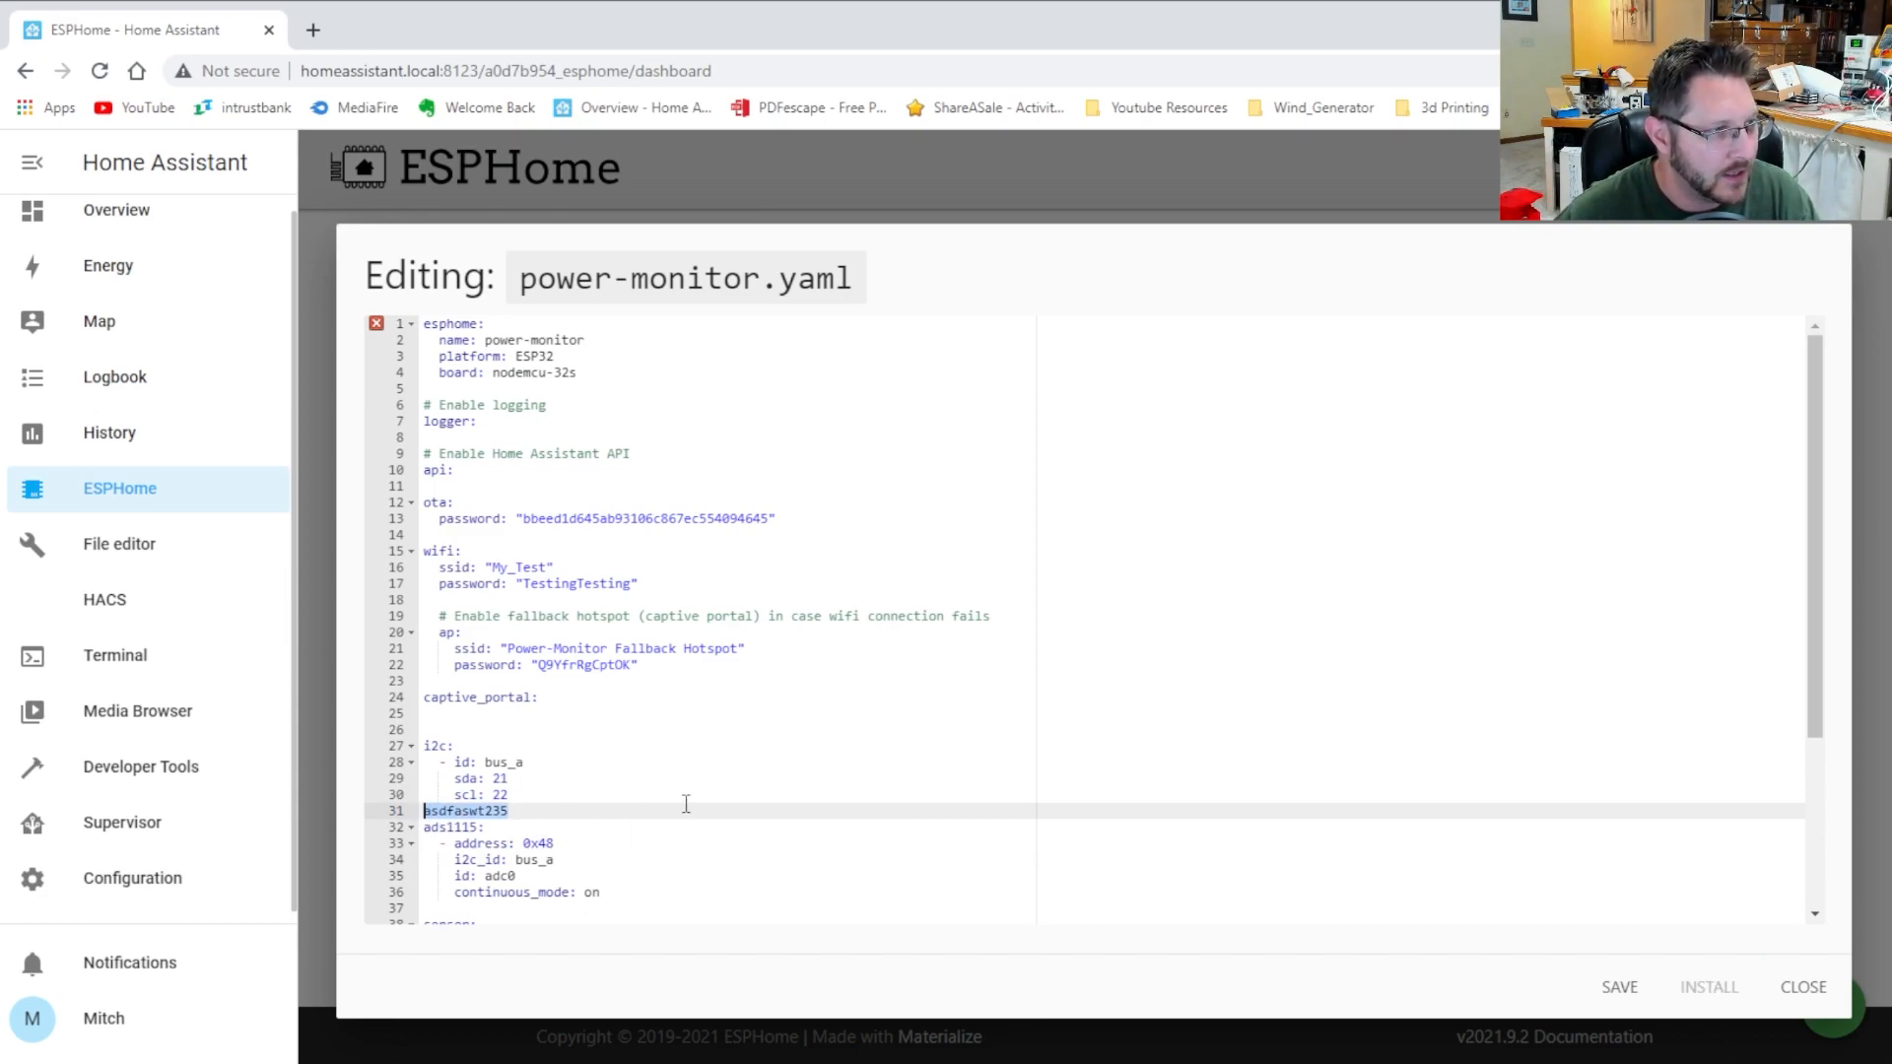
pyautogui.press('BackSpace')
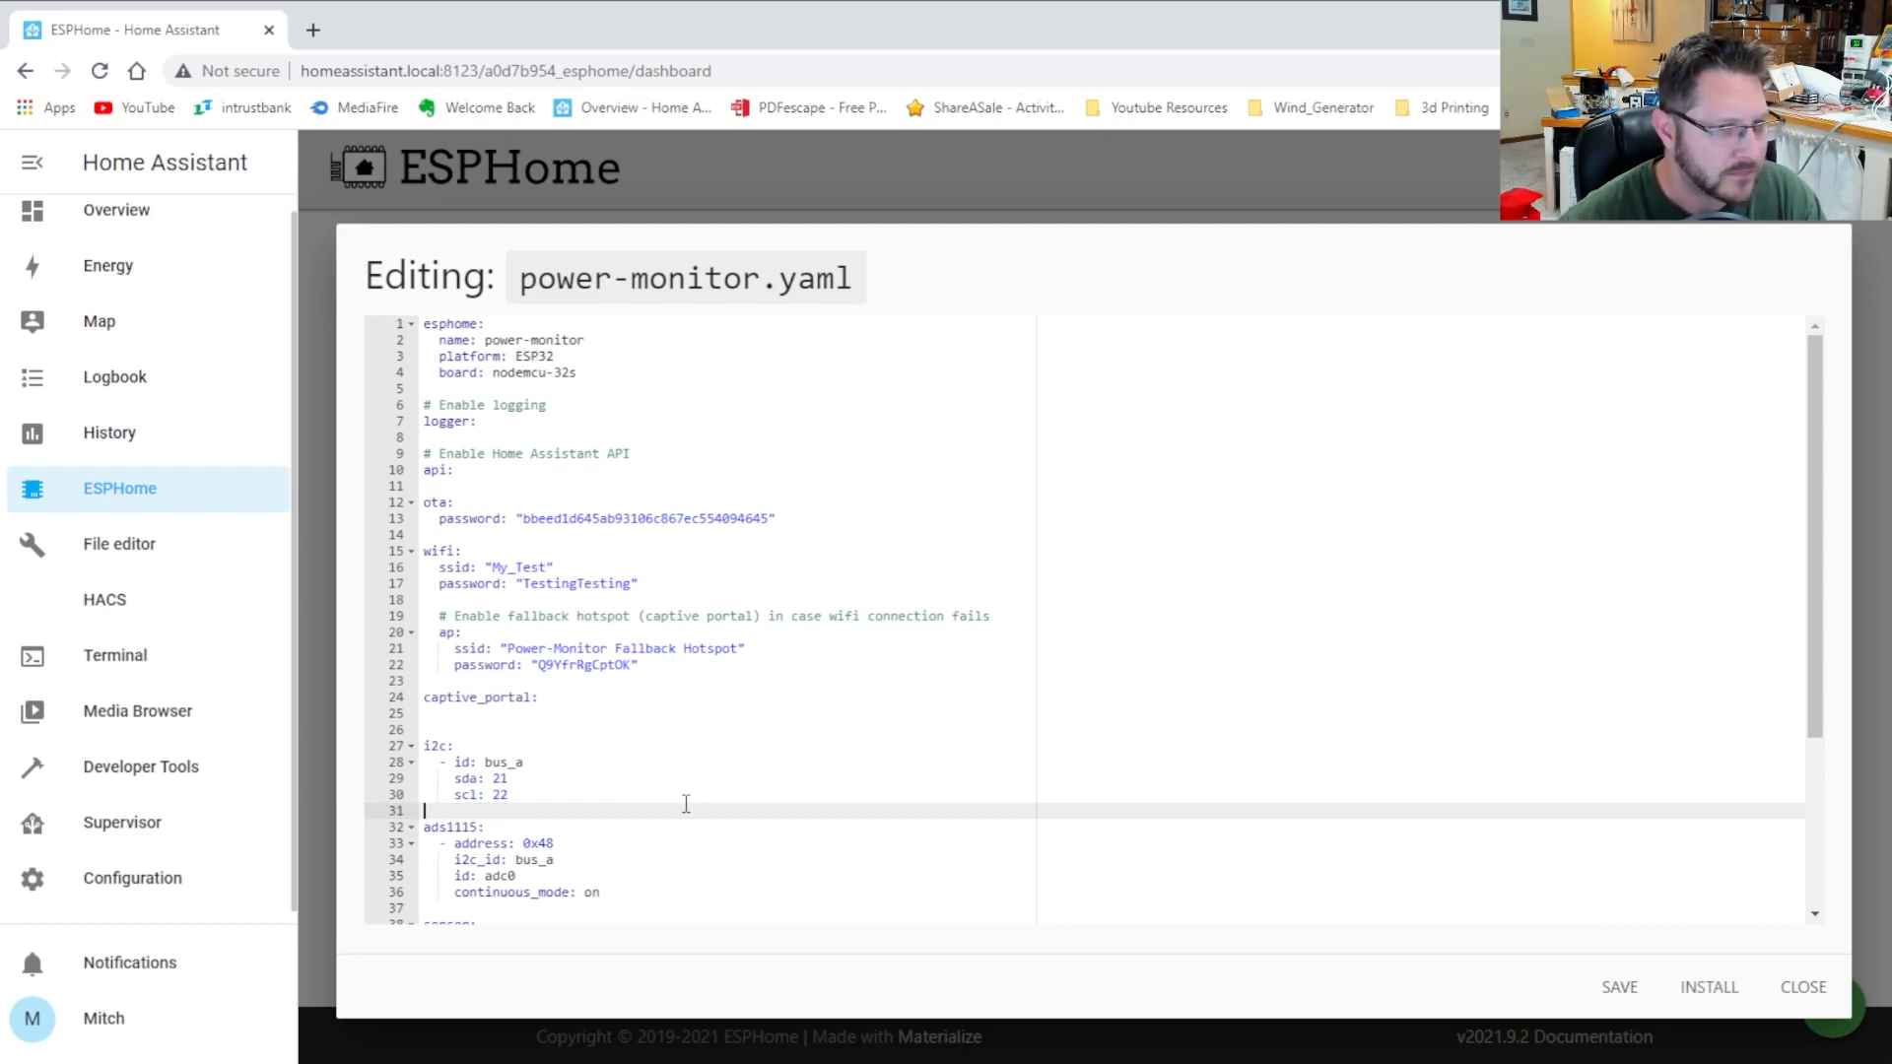
# Save power-monitor.yaml and return to the ESPHome dashboard
pyautogui.click(1616, 991)
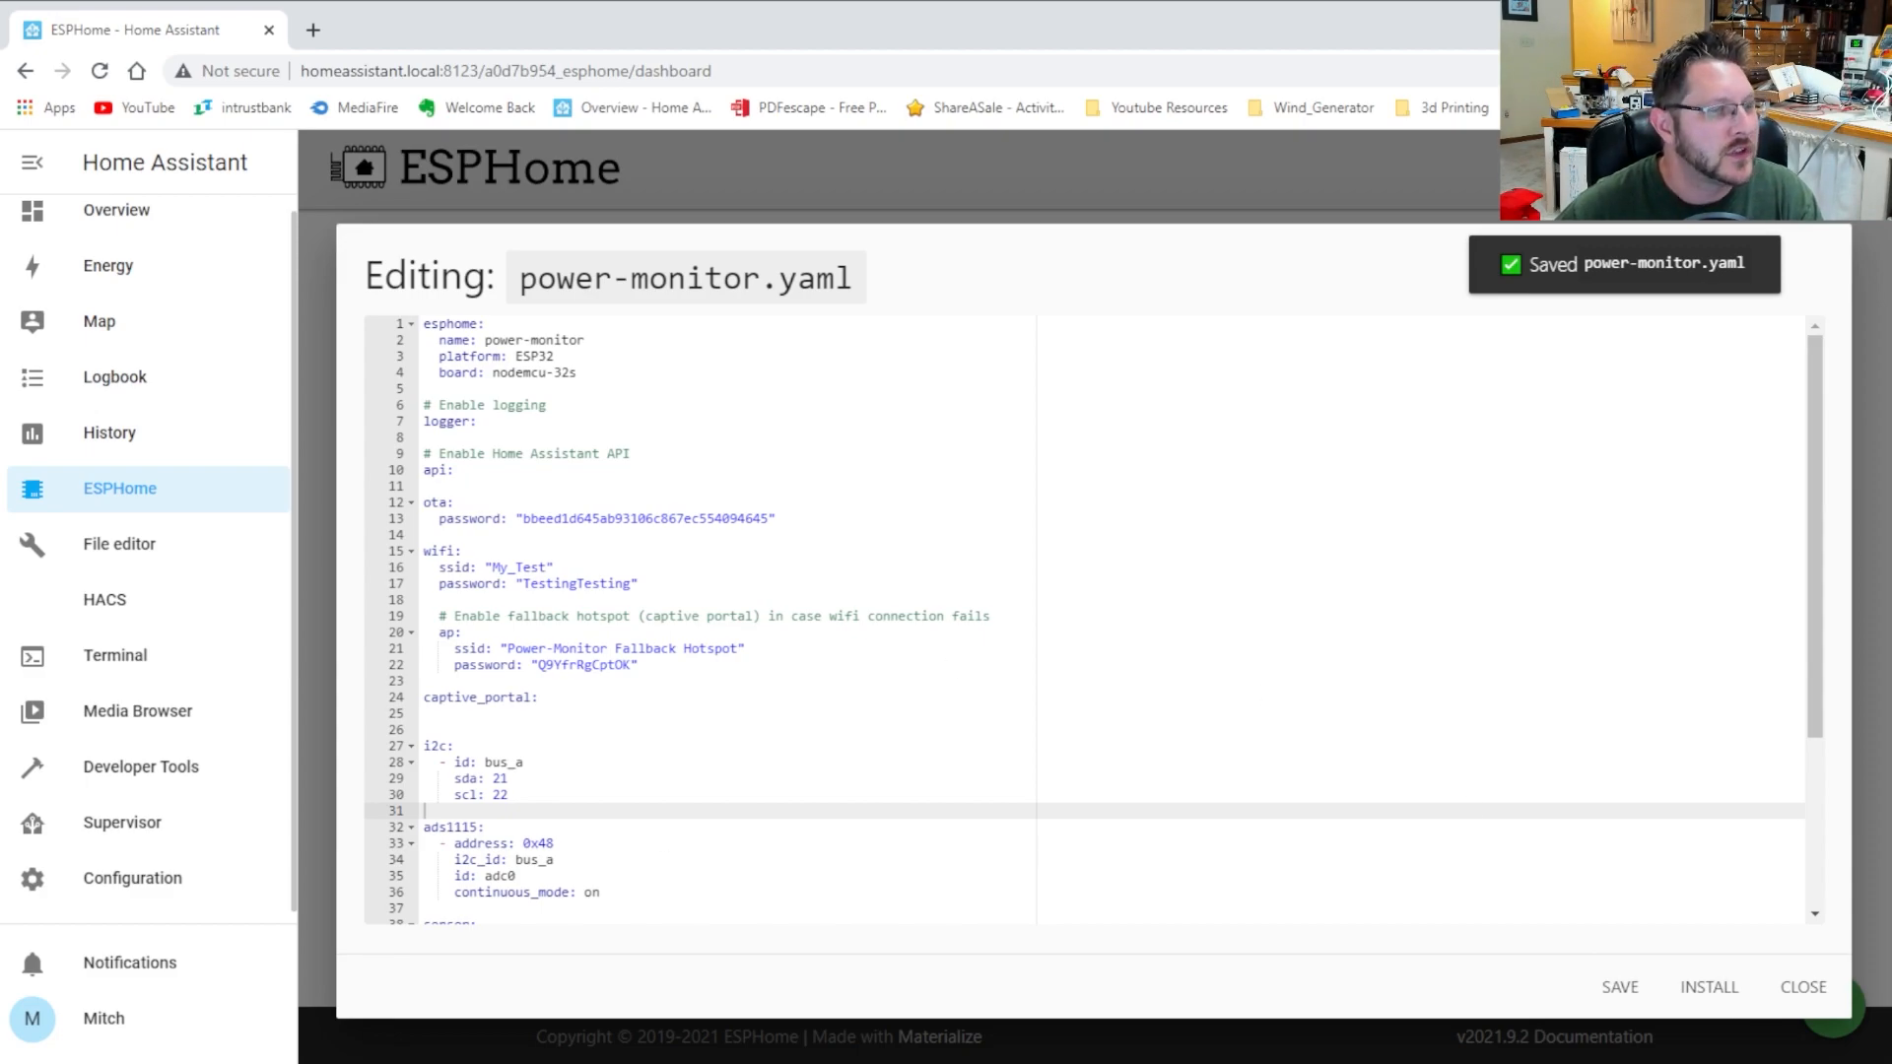
pyautogui.click(1809, 997)
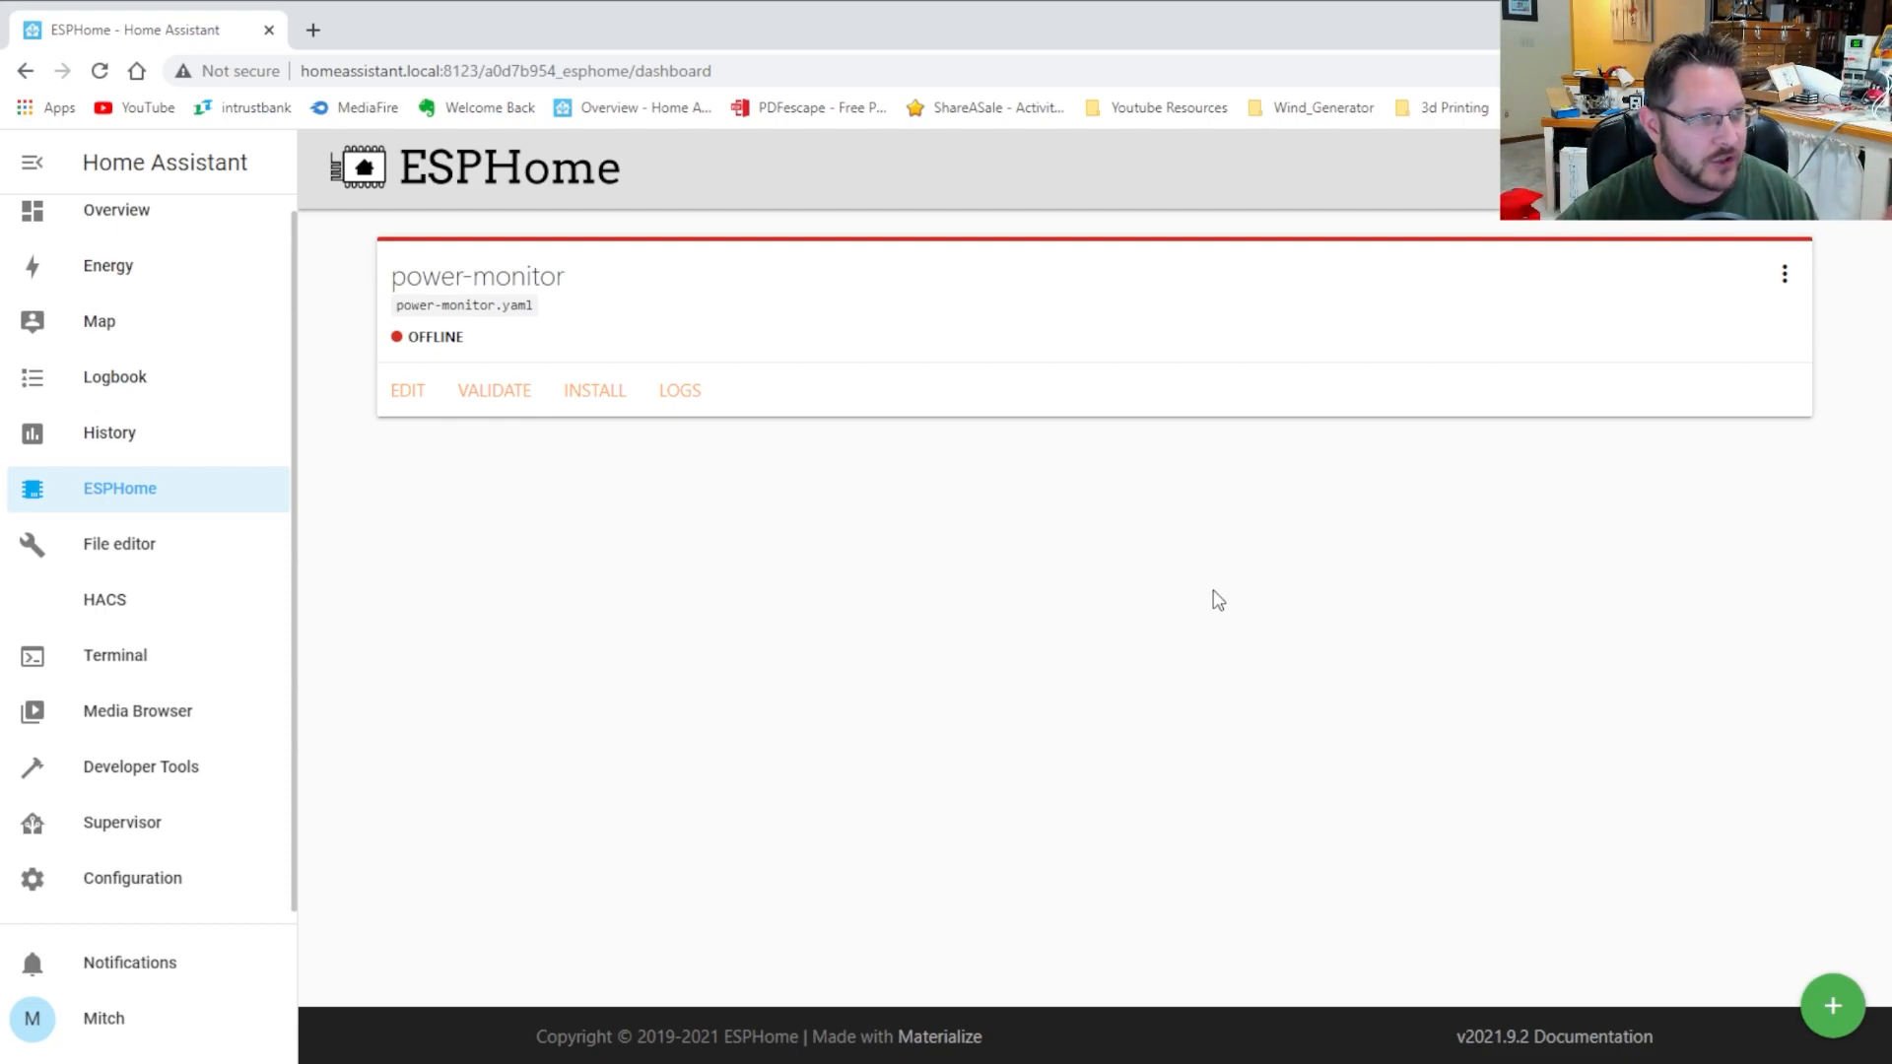
# Install power-monitor over USB plugged into the computer running ESPHome Dashboard
pyautogui.click(595, 386)
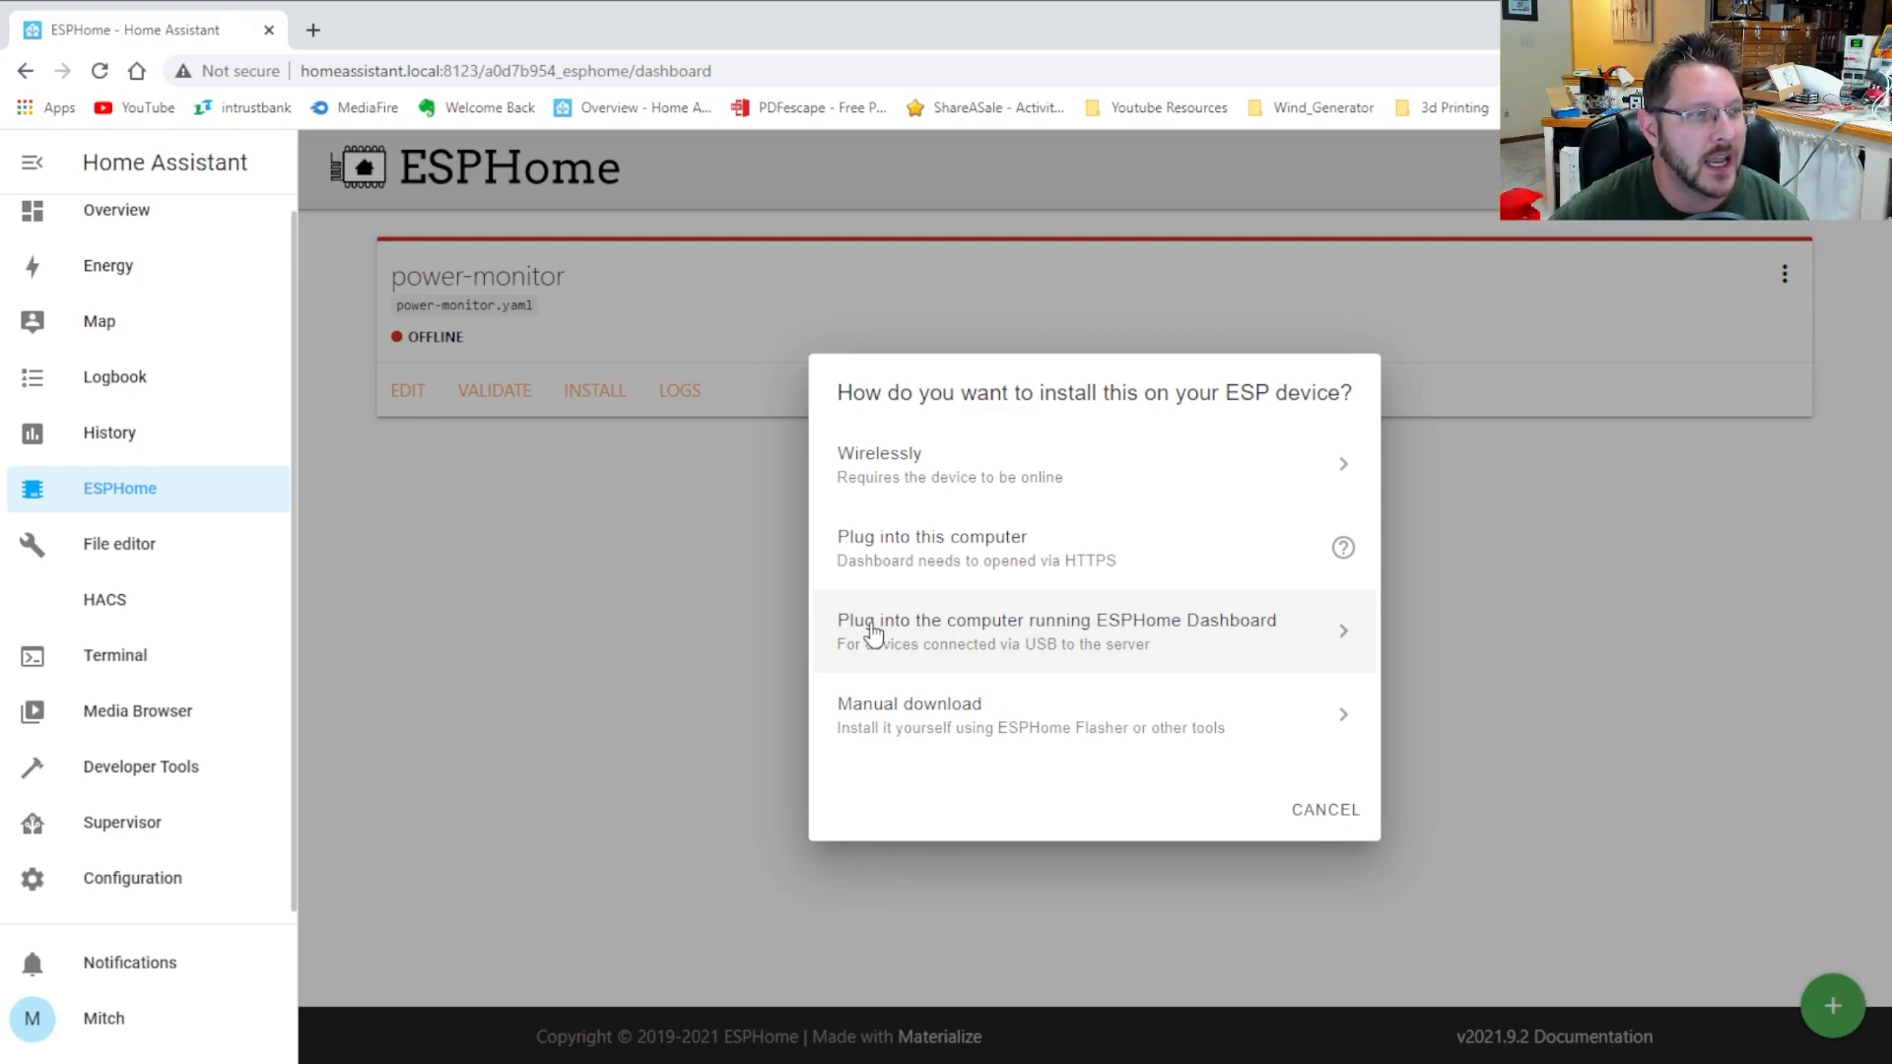
pyautogui.click(1130, 639)
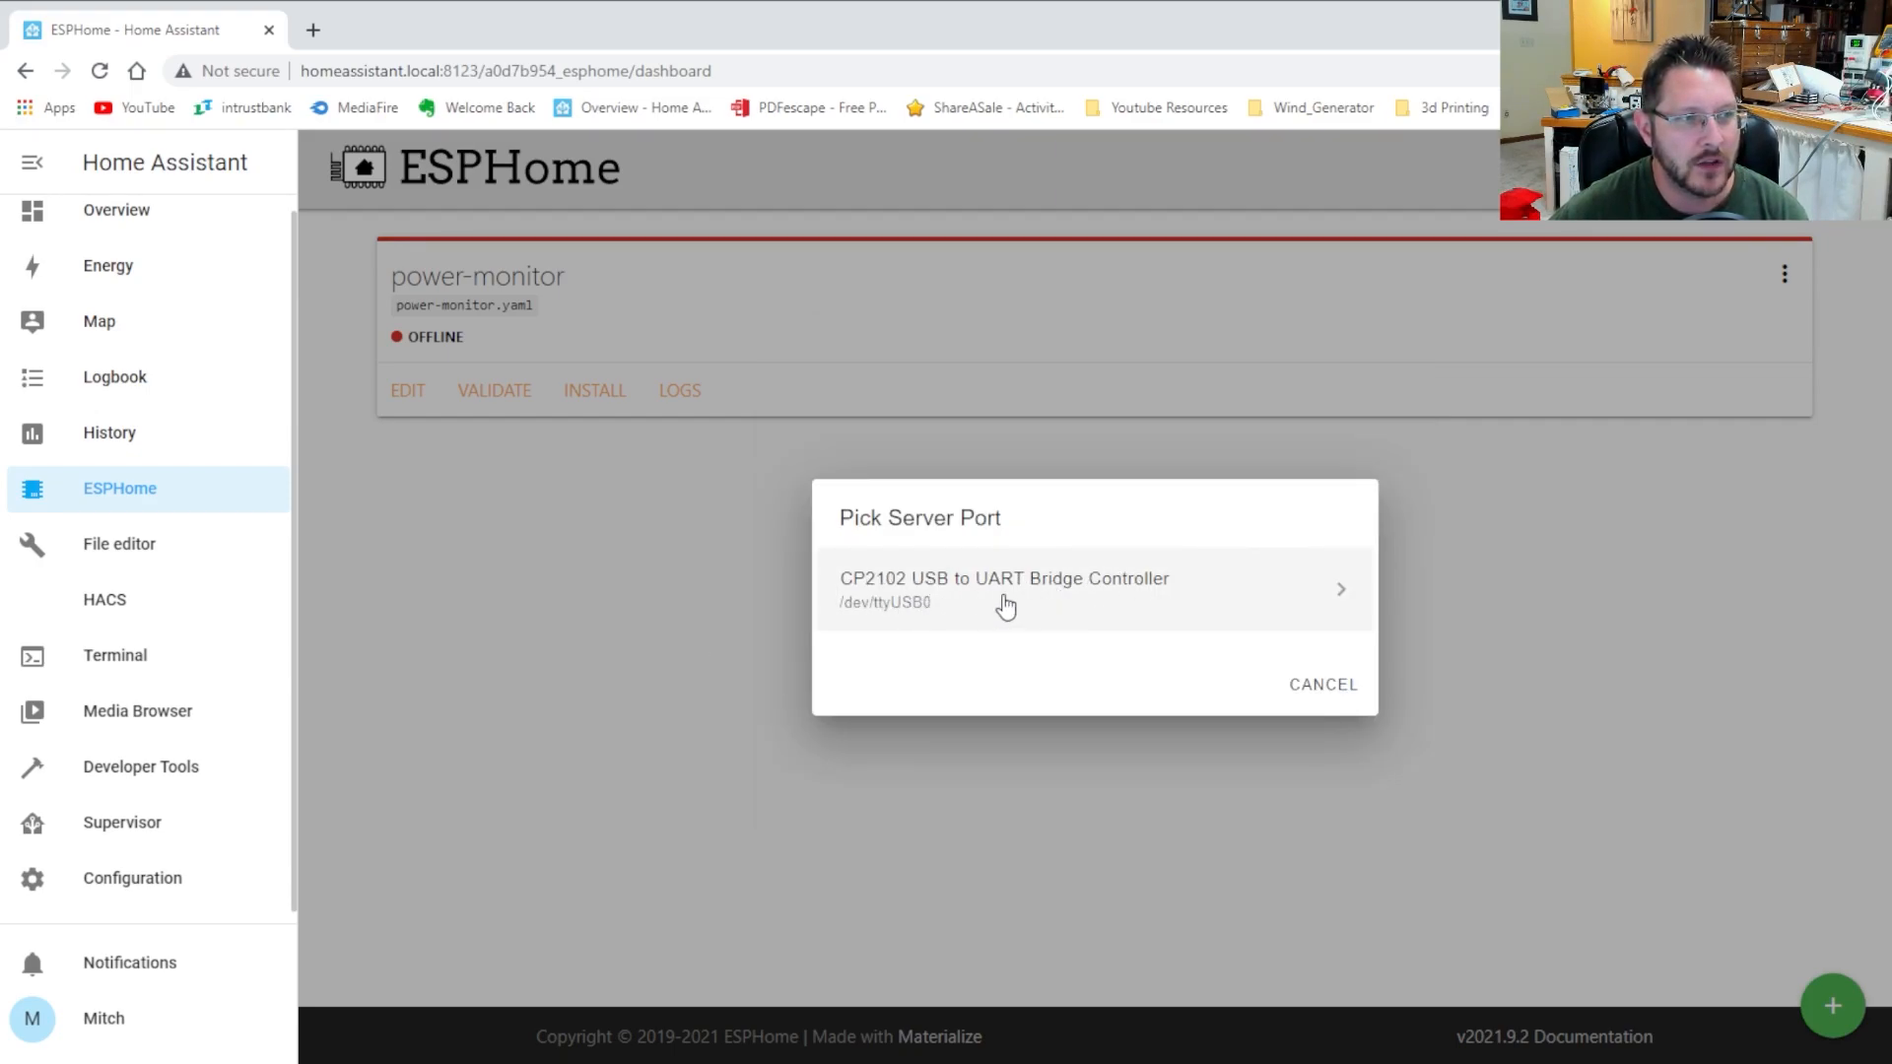
# Flash through the CP2102 USB to UART Bridge on /dev/ttyUSB0 and await Channel 1 logs
pyautogui.click(1034, 589)
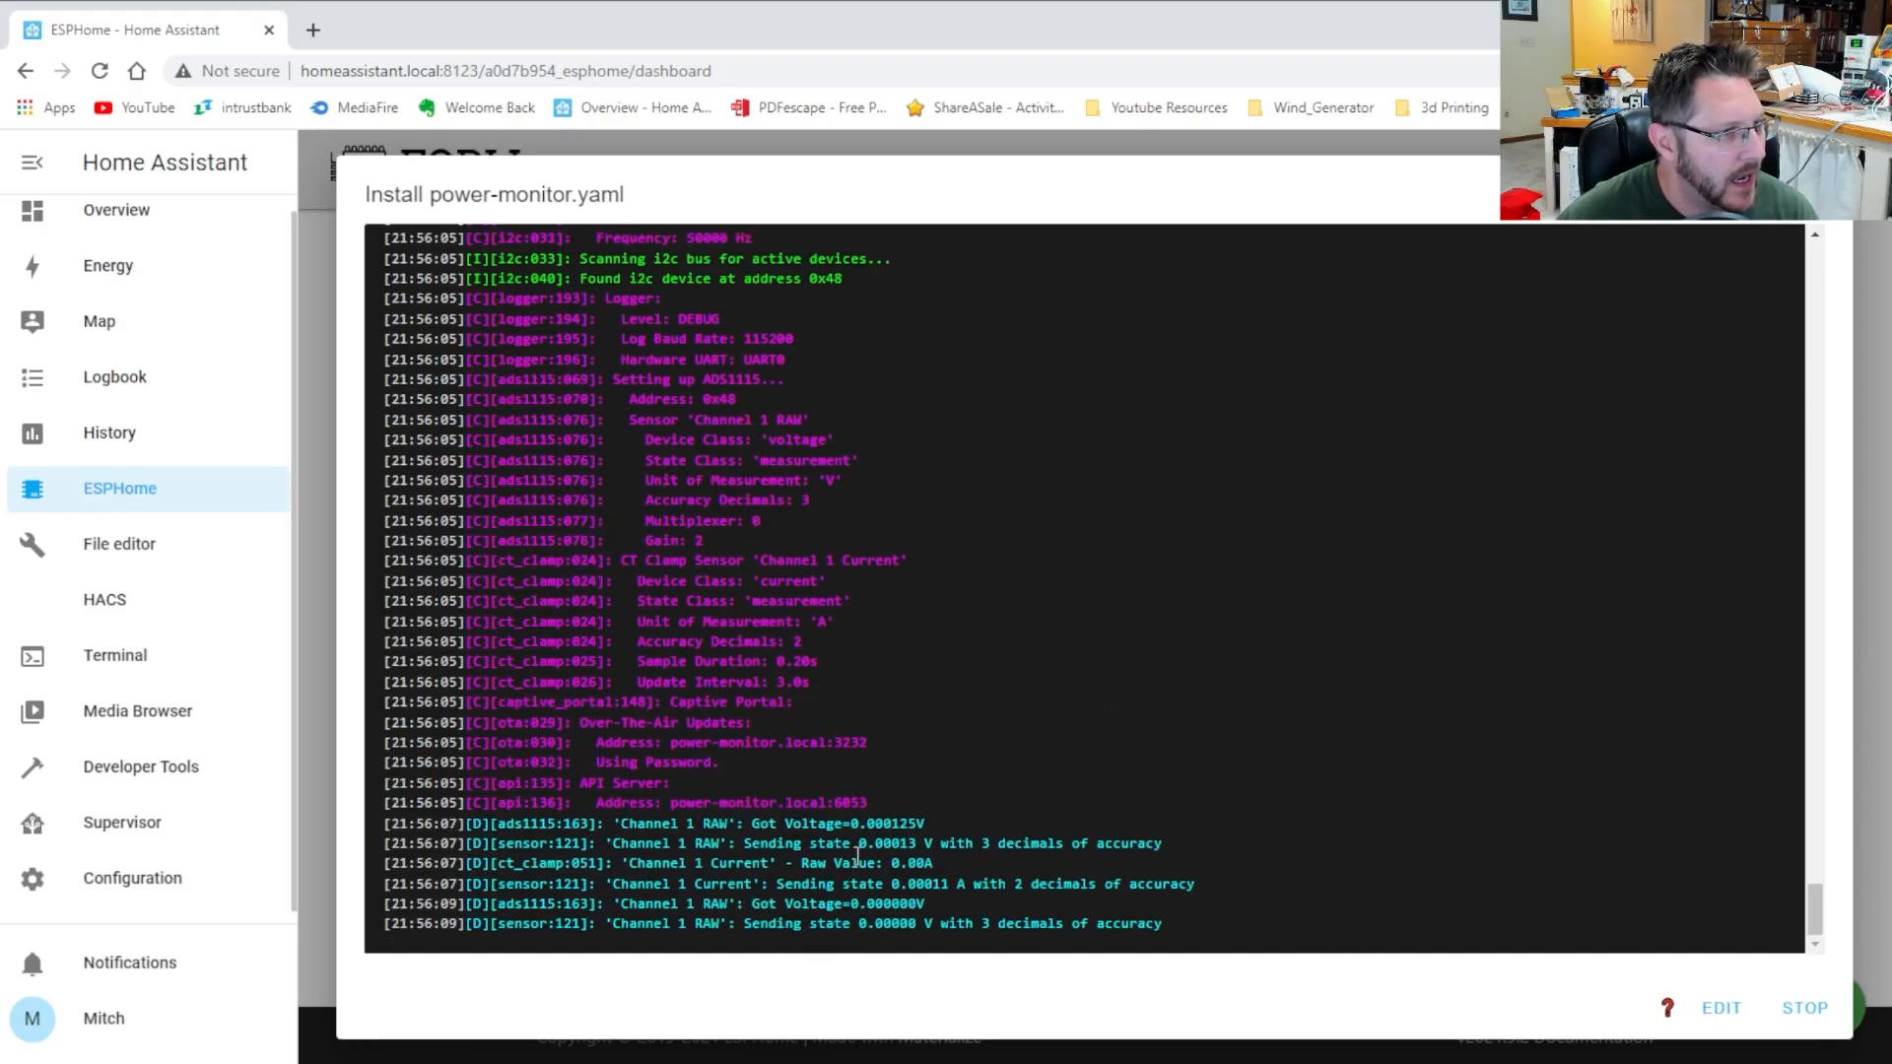
pyautogui.scroll(6, 1249, 719)
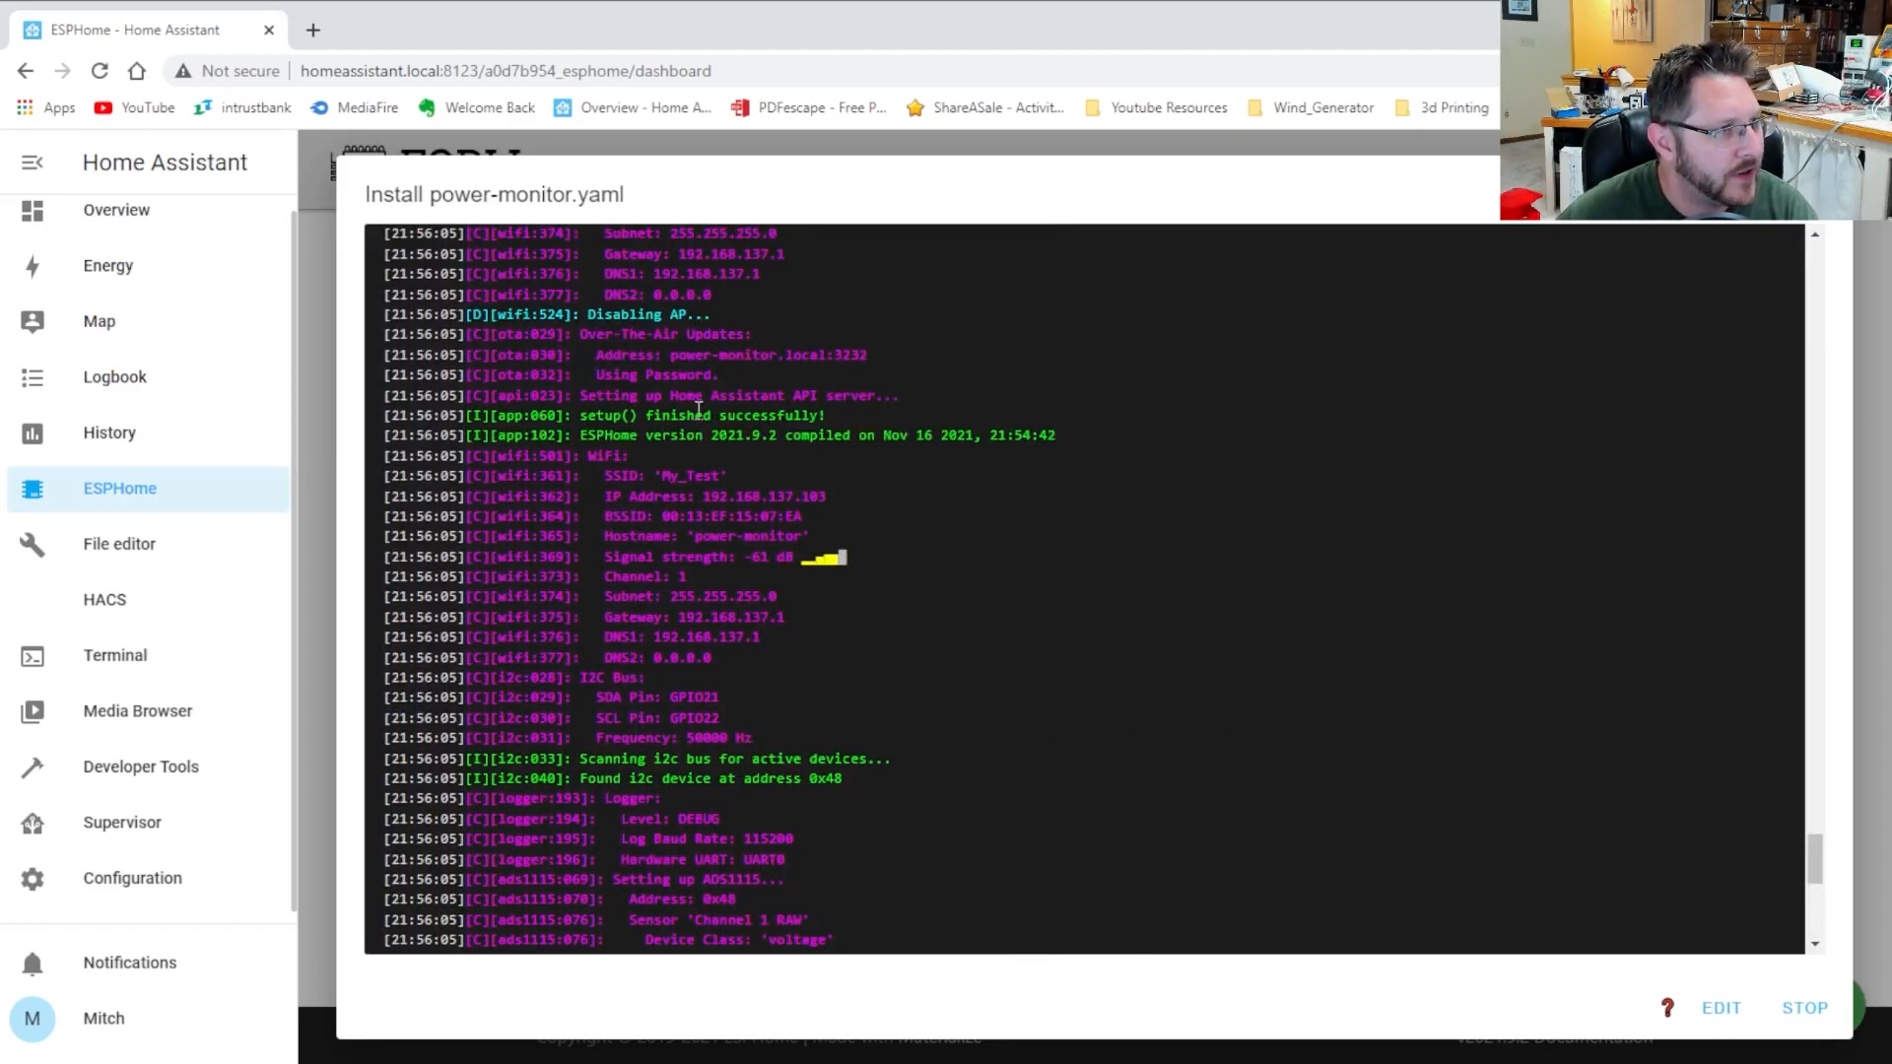
pyautogui.moveTo(556, 434); pyautogui.dragTo(1066, 442)
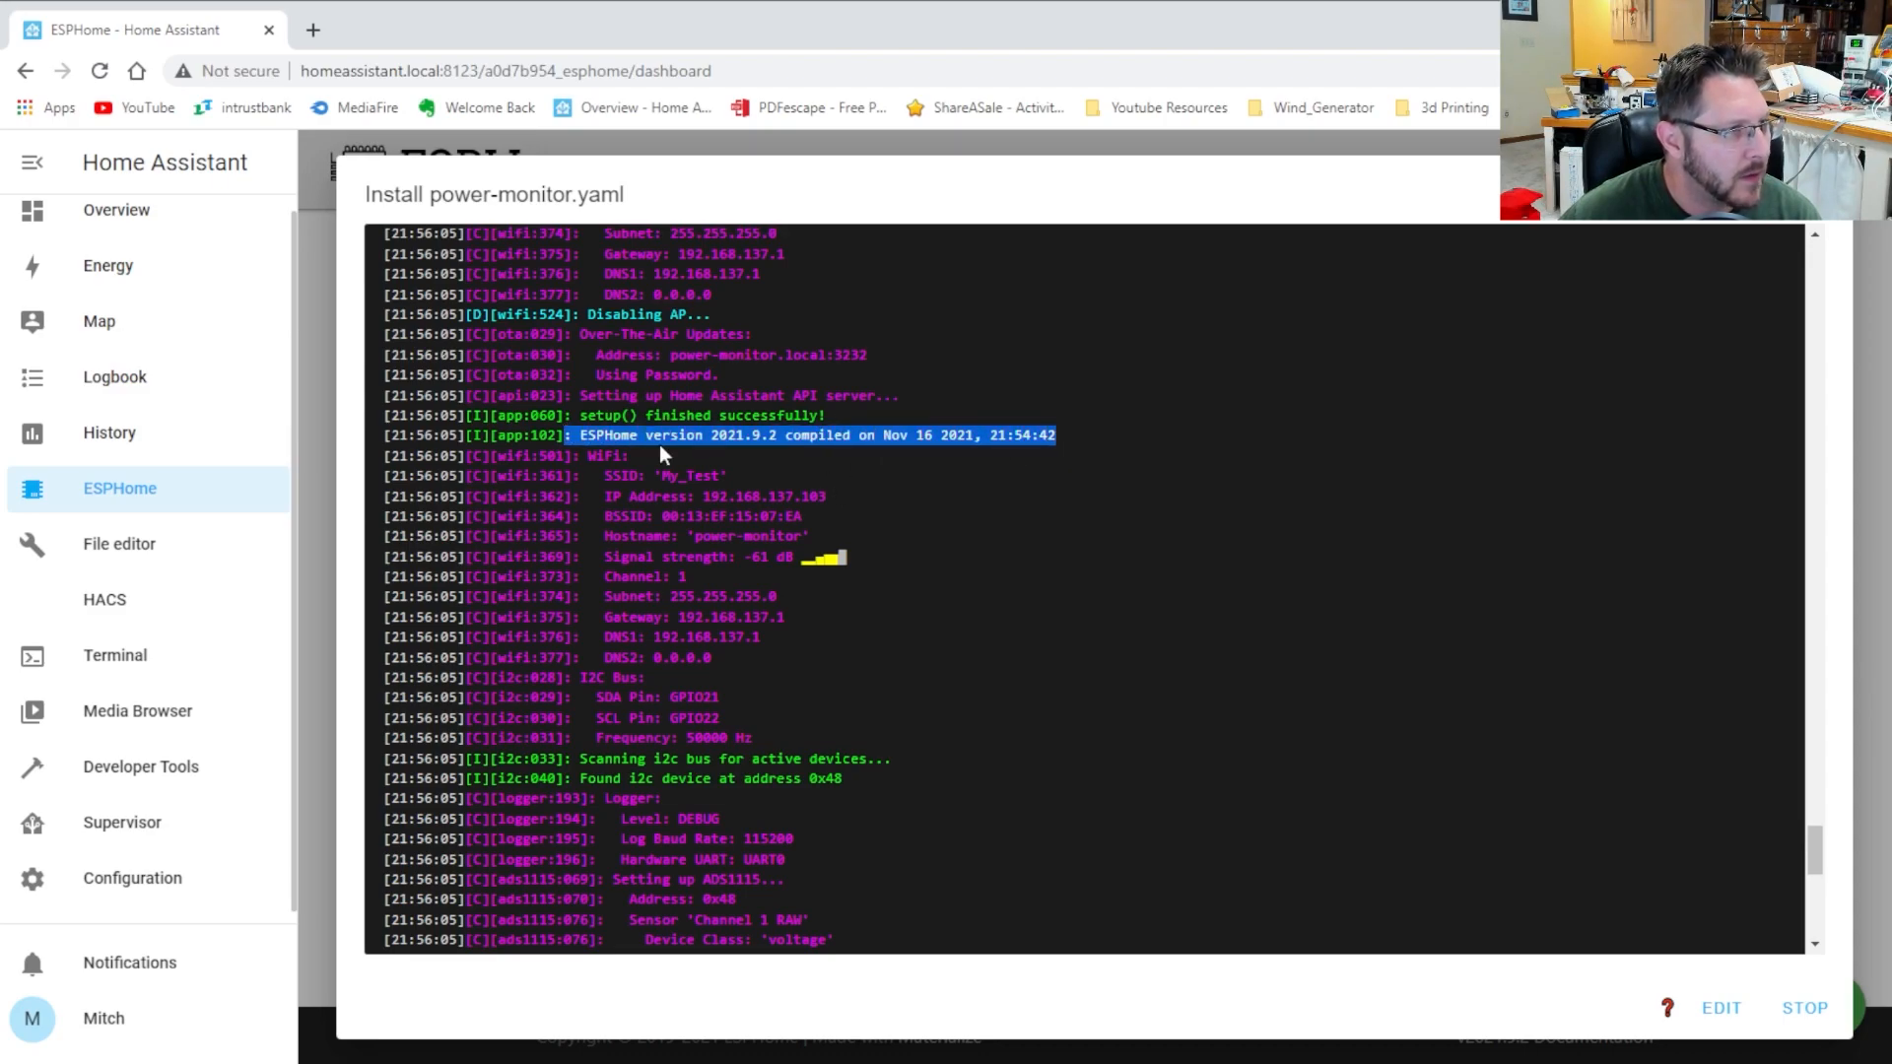
pyautogui.moveTo(573, 455); pyautogui.dragTo(603, 452)
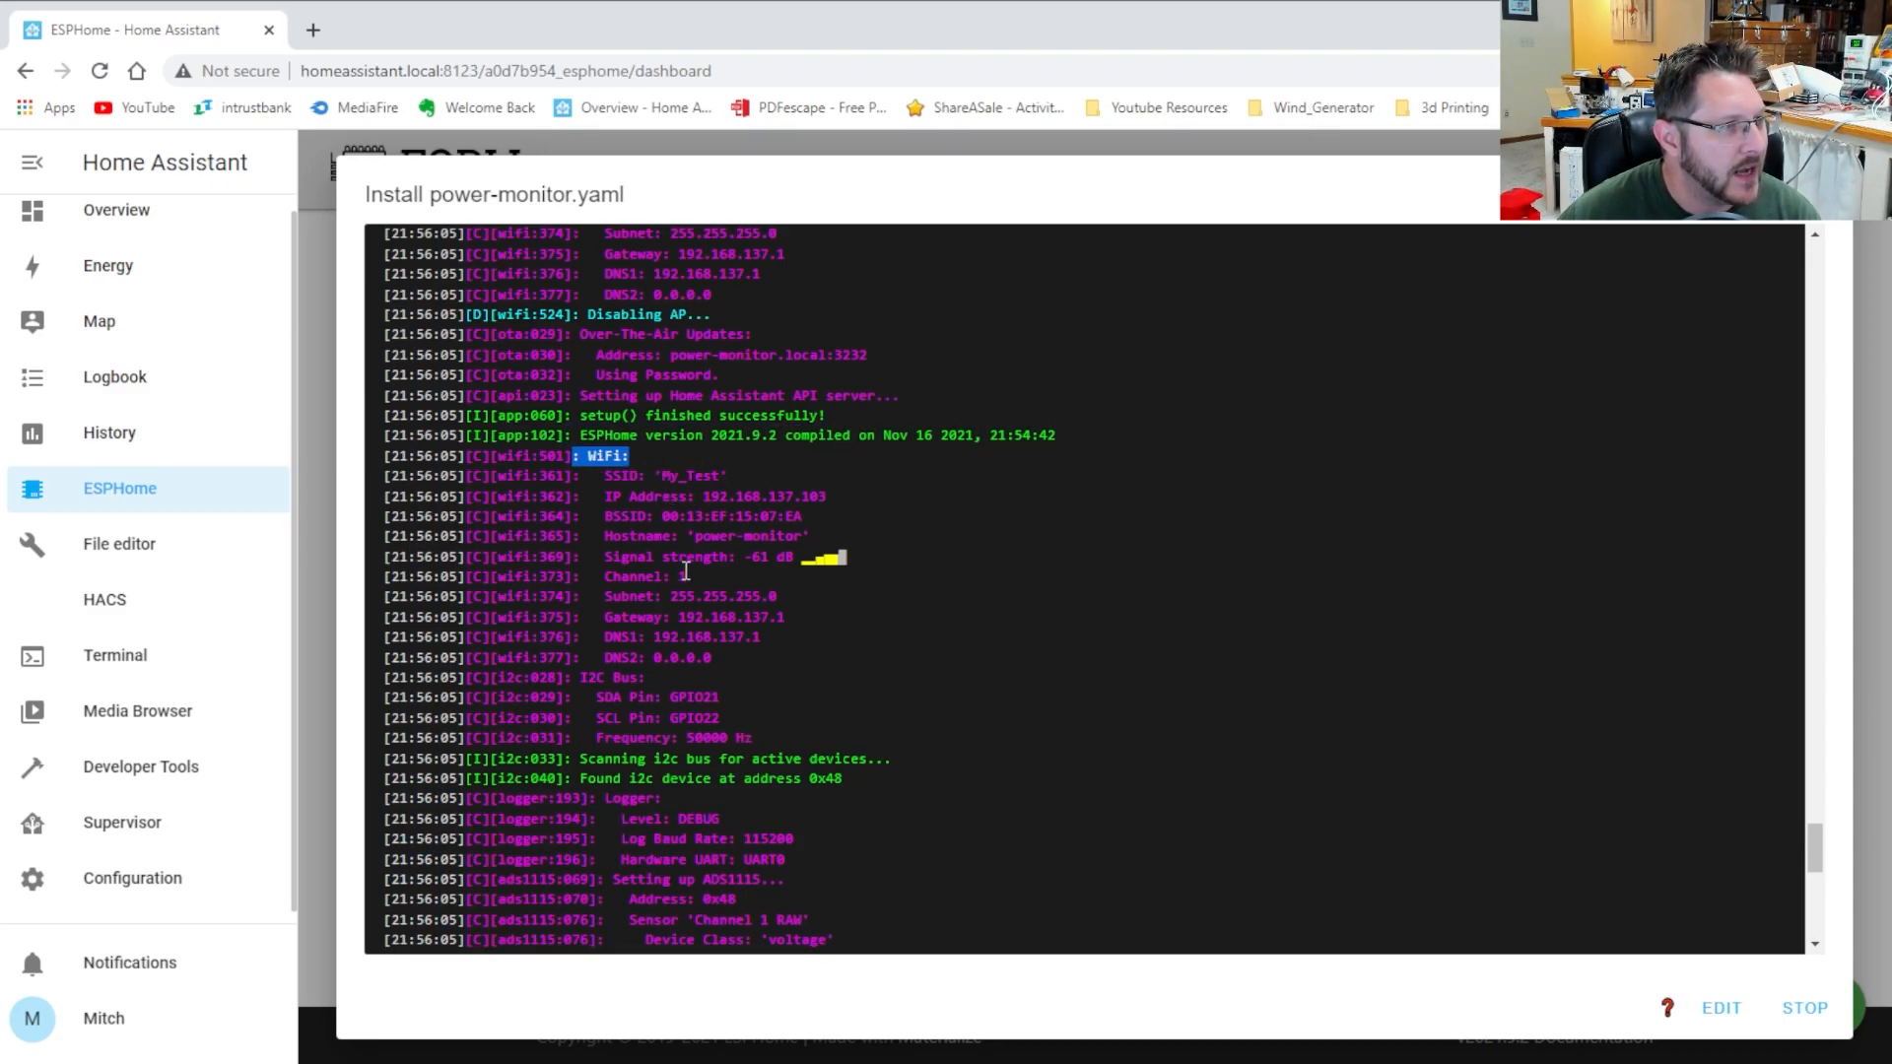
pyautogui.scroll(2, 686, 552)
pyautogui.scroll(3, 681, 513)
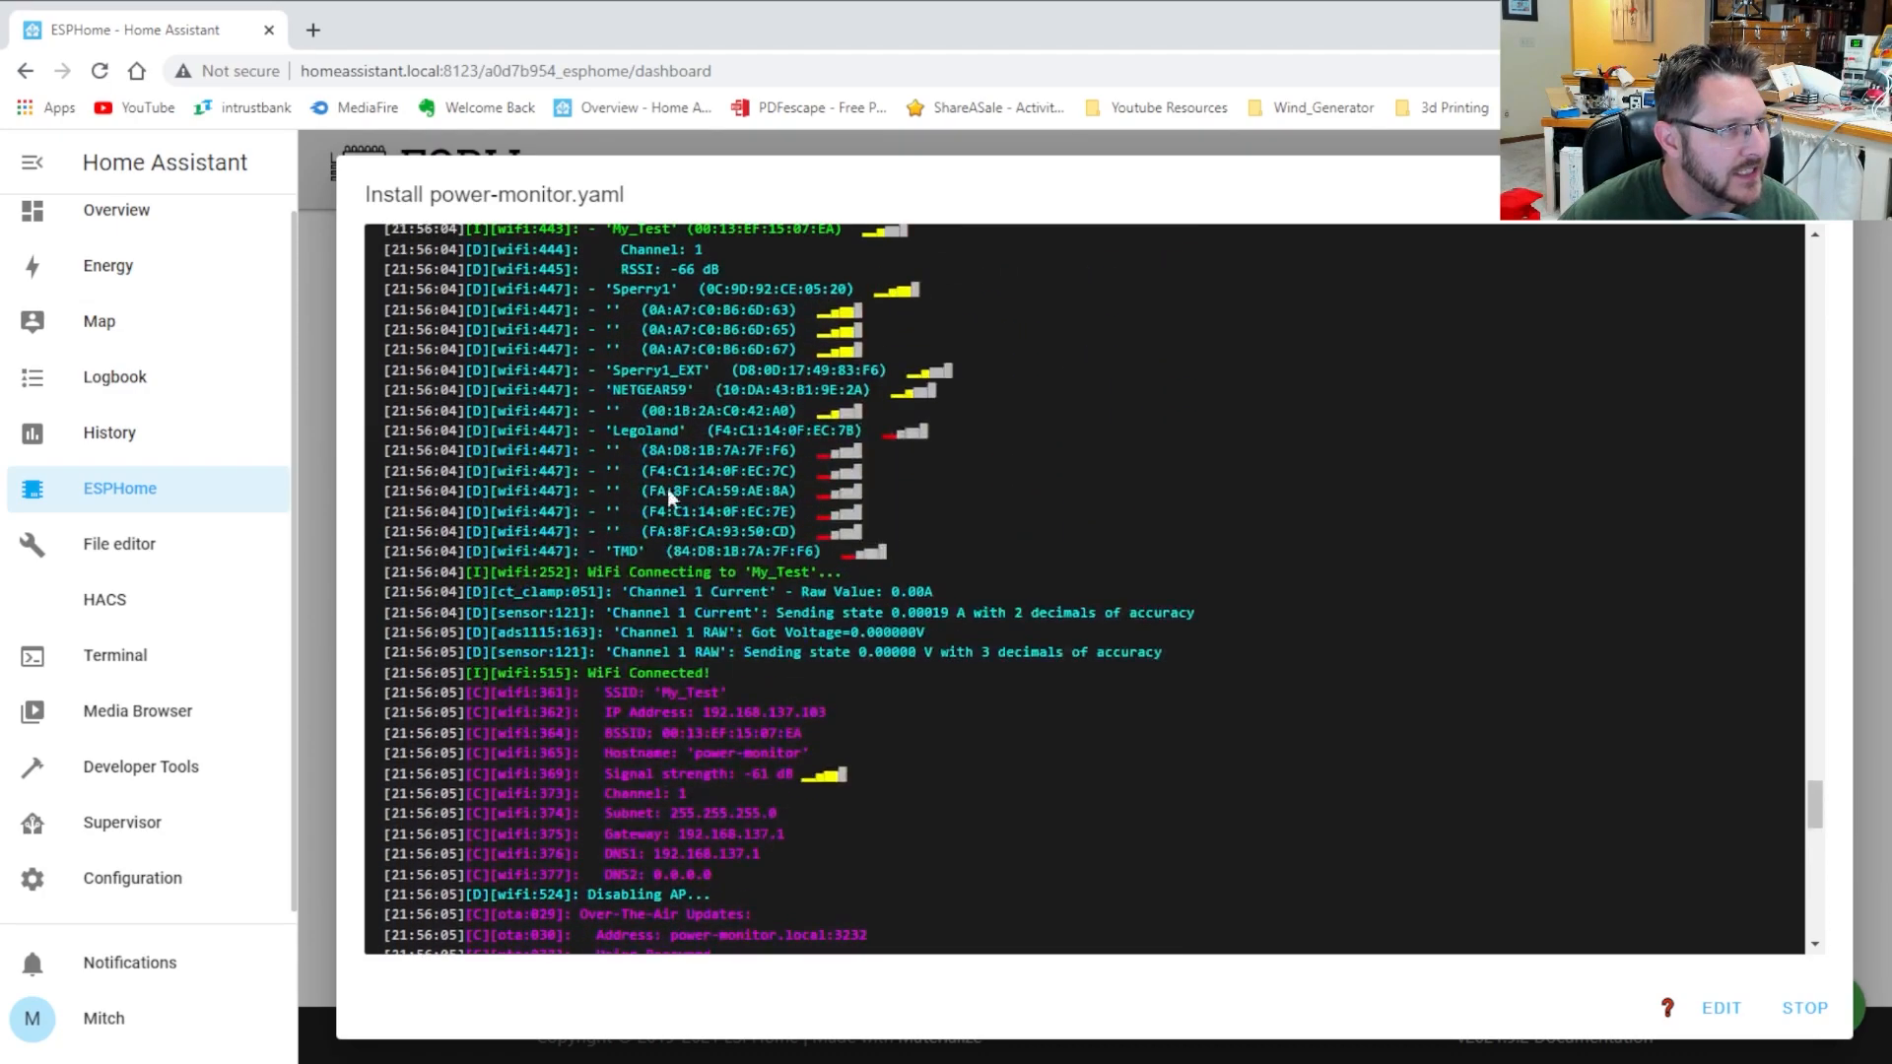
pyautogui.scroll(-1, 672, 437)
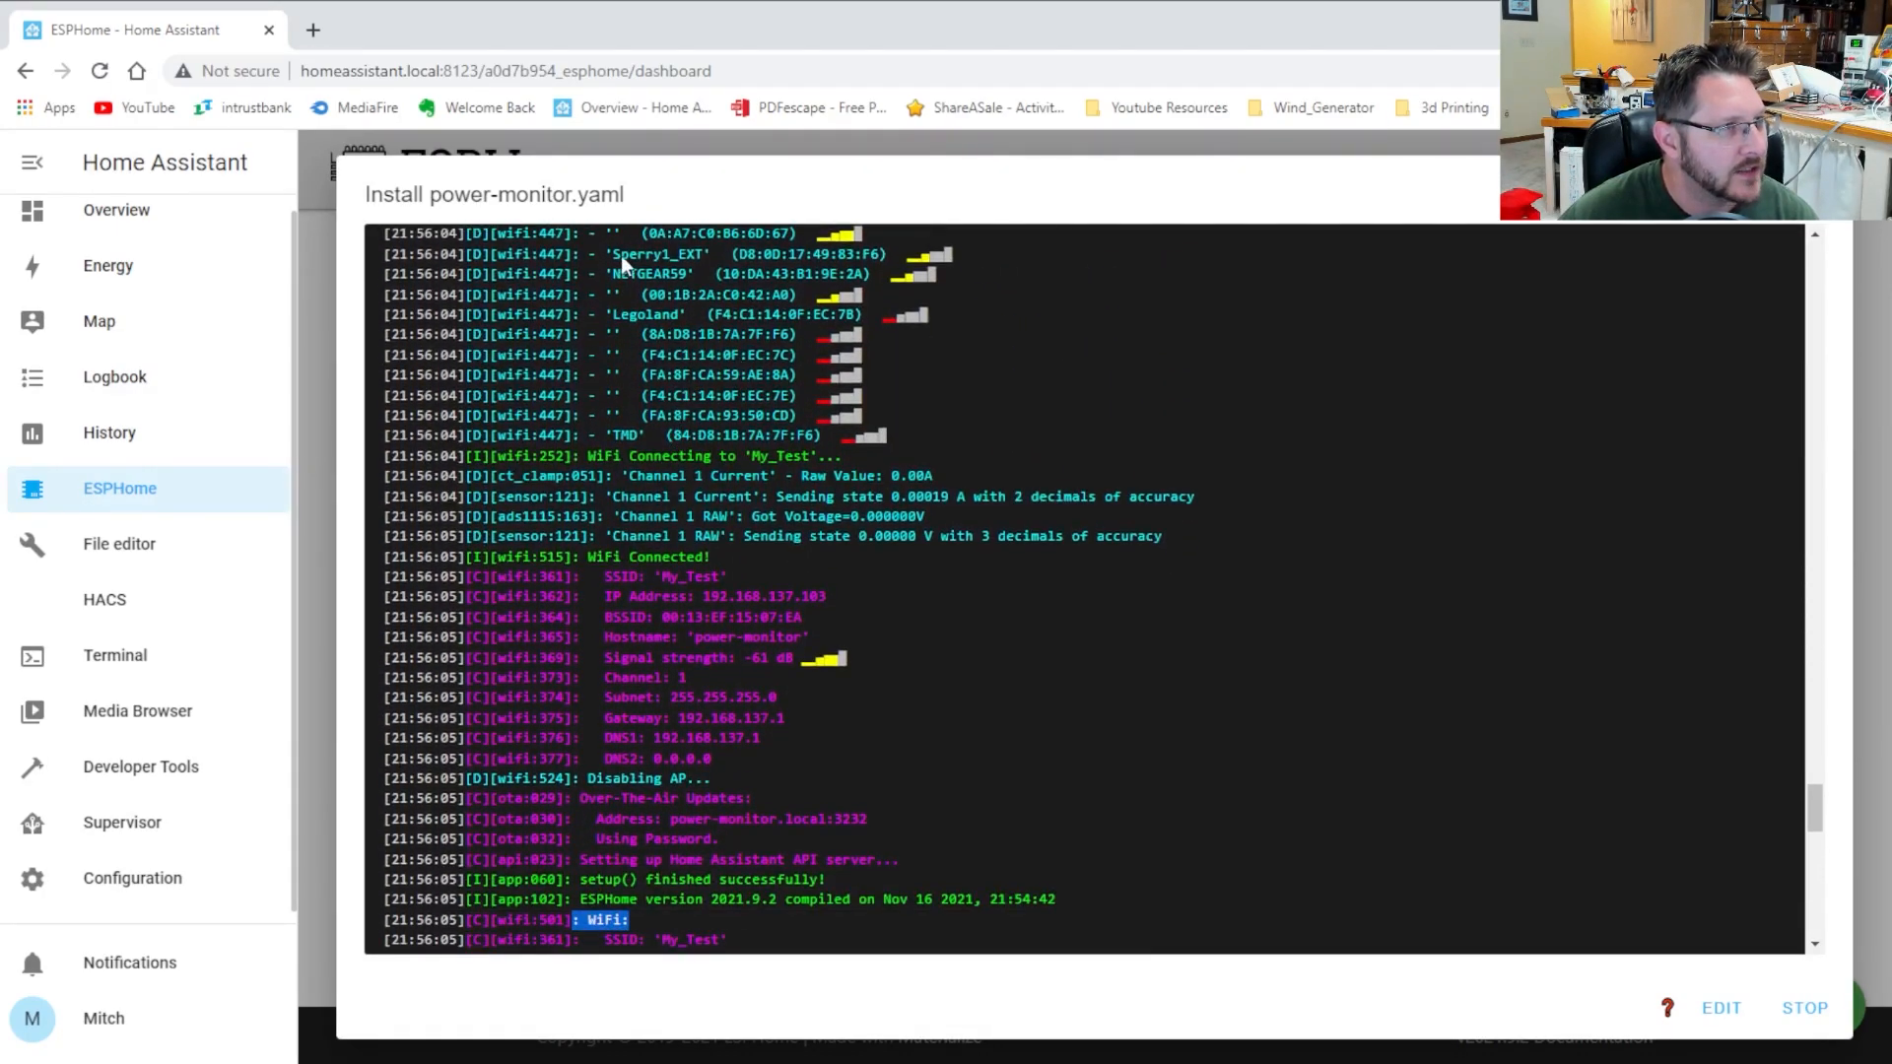
pyautogui.scroll(-2, 753, 479)
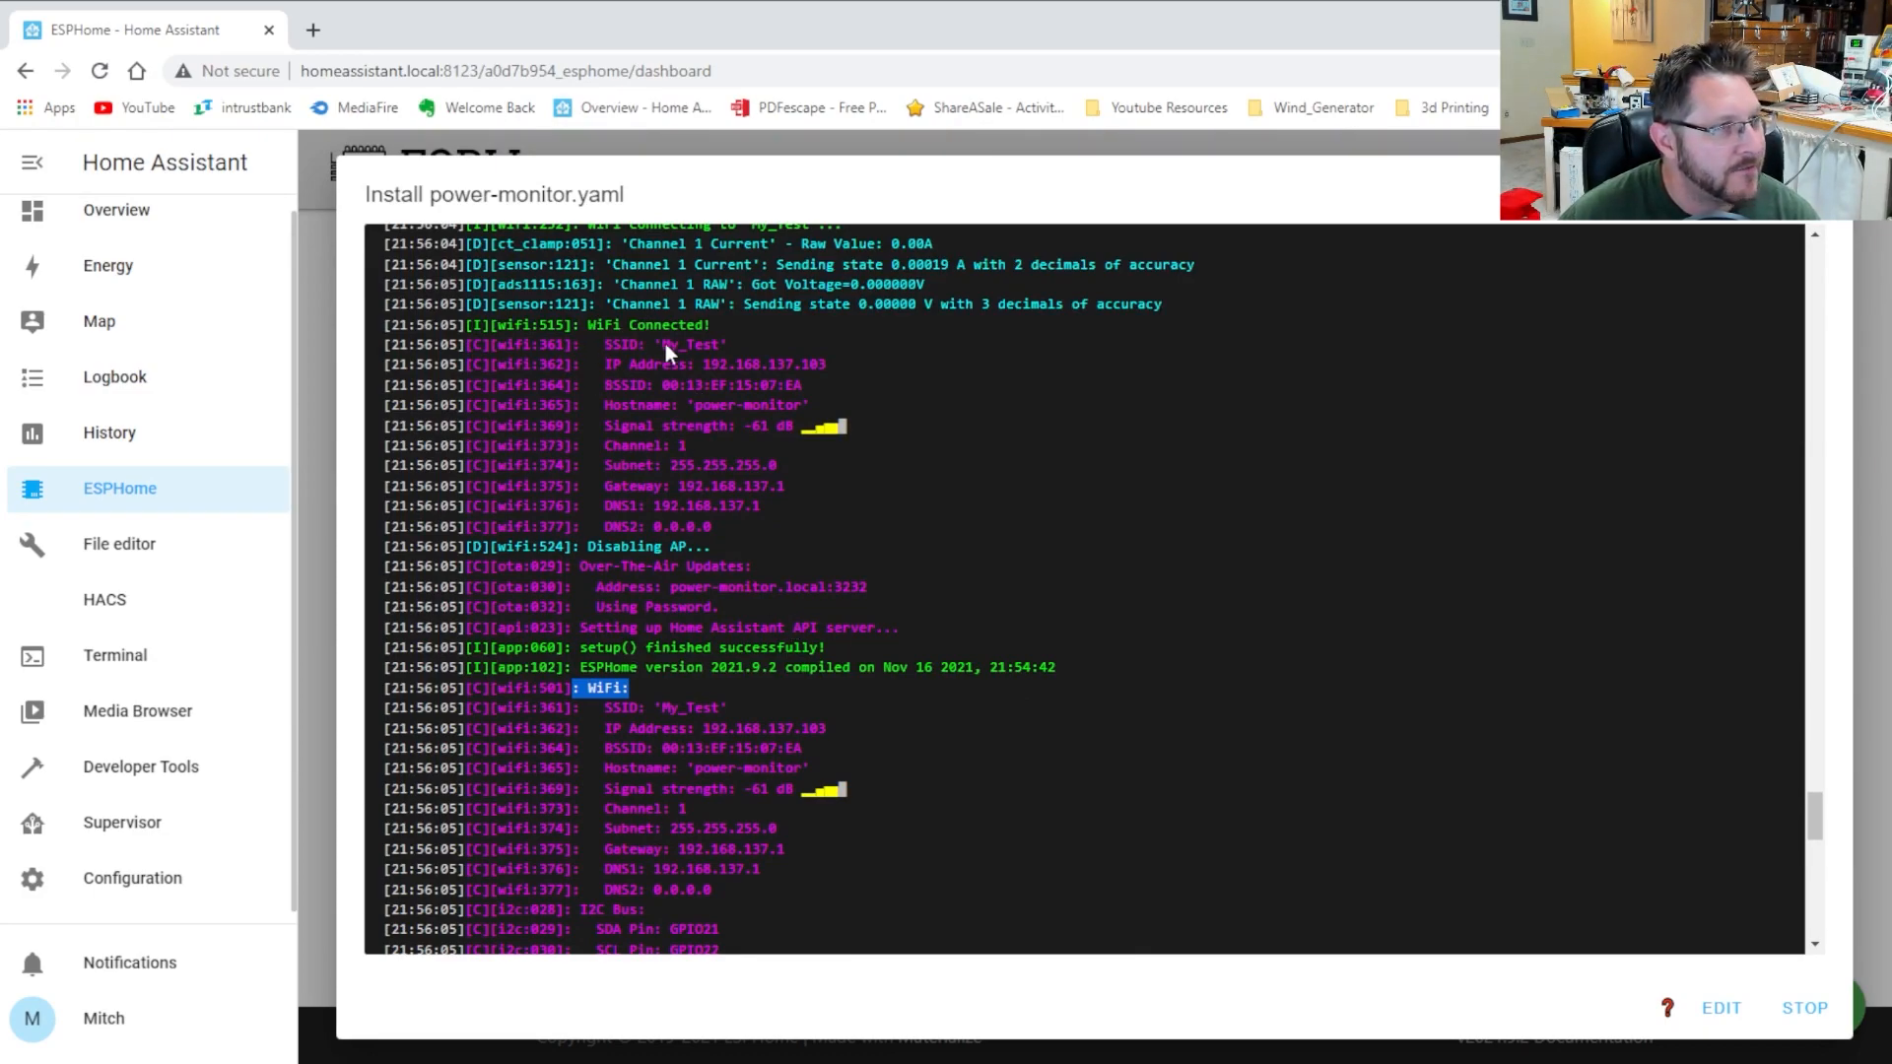
pyautogui.click(700, 343)
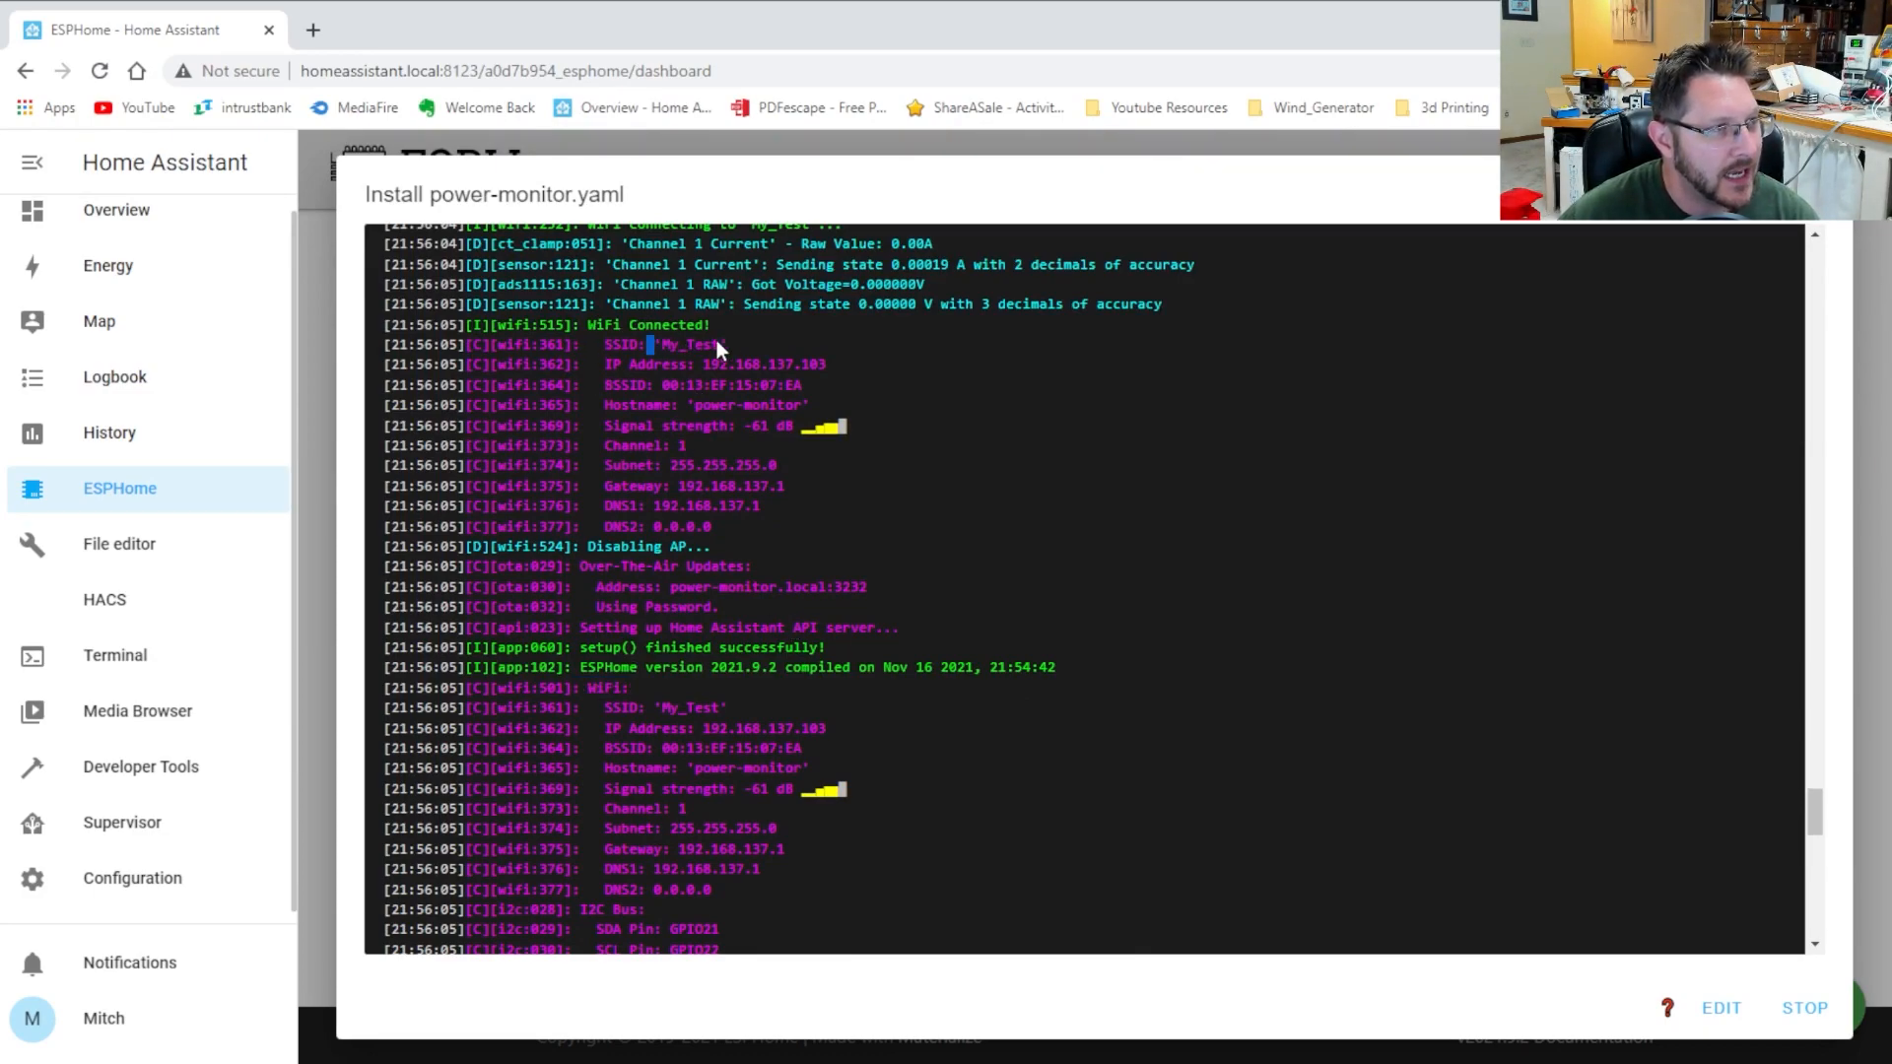
pyautogui.click(699, 343)
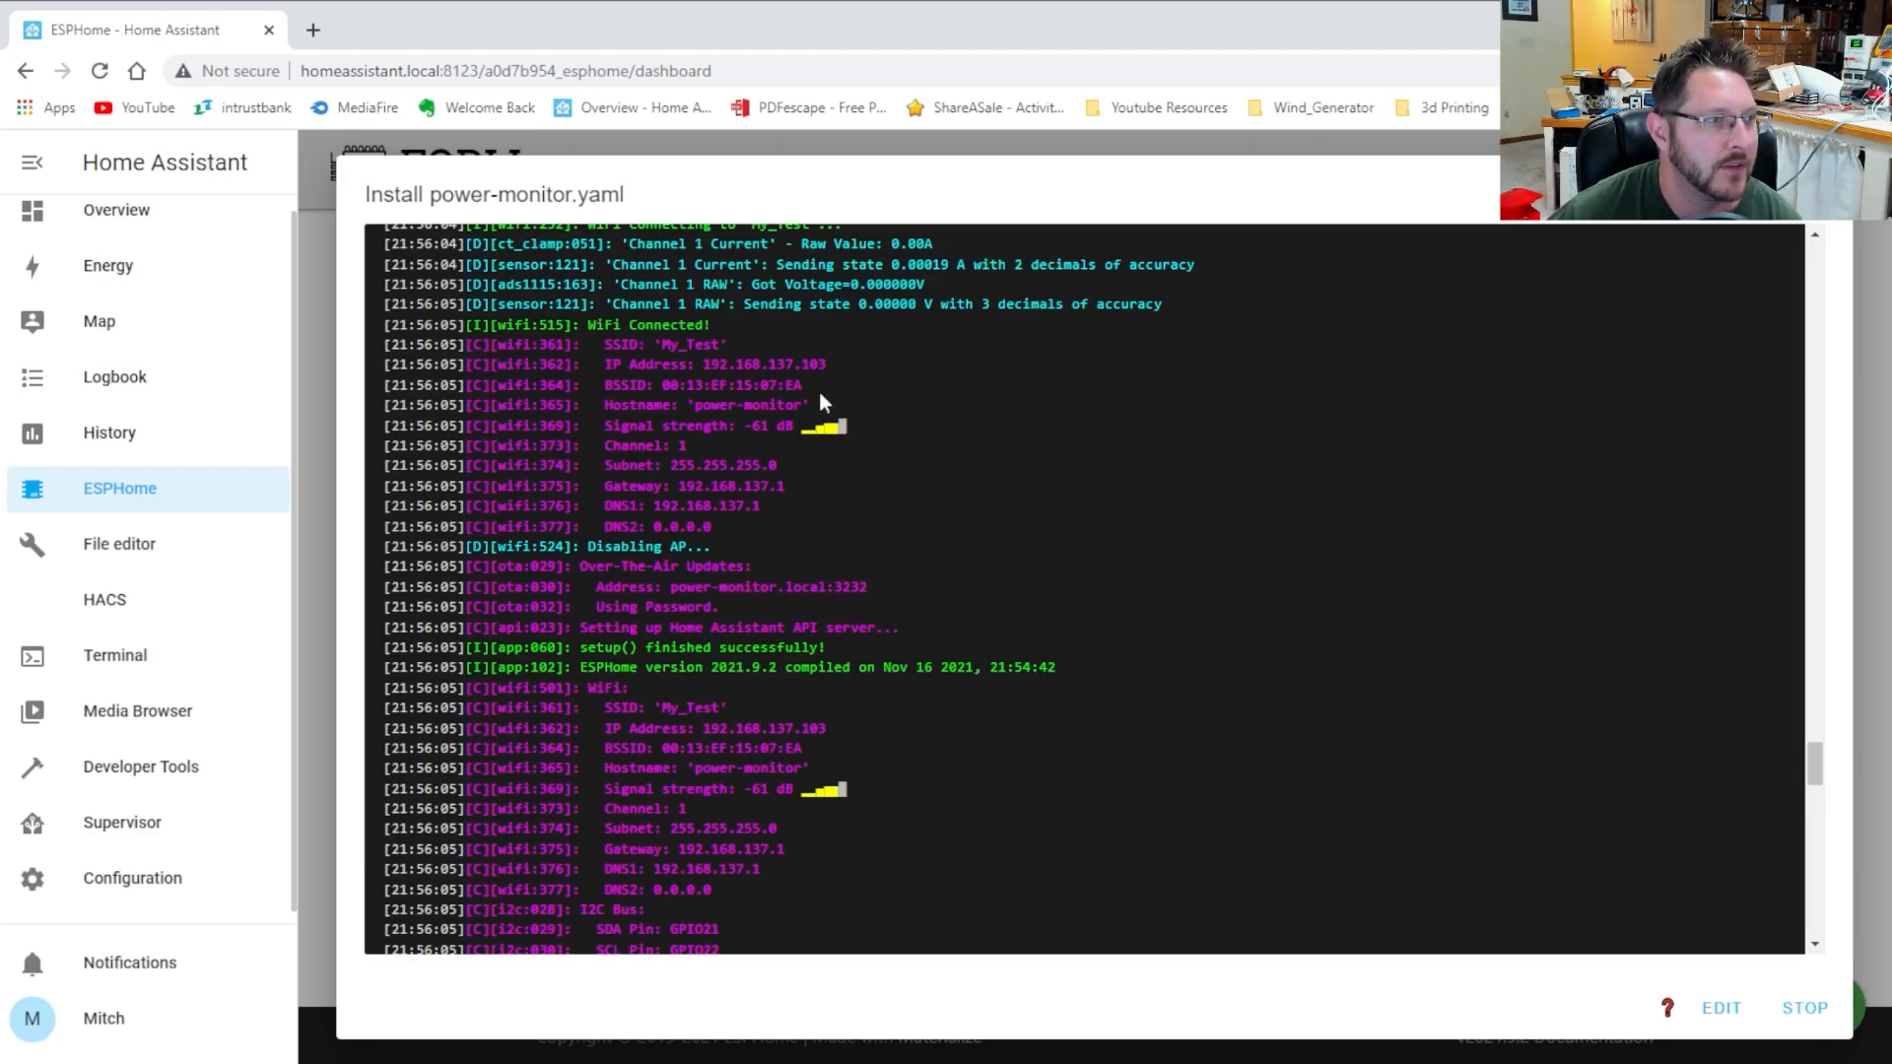
# Review the Wi-Fi signal and ADS1115 setup lines in the install log
pyautogui.moveTo(629, 445); pyautogui.dragTo(818, 410)
pyautogui.click(806, 473)
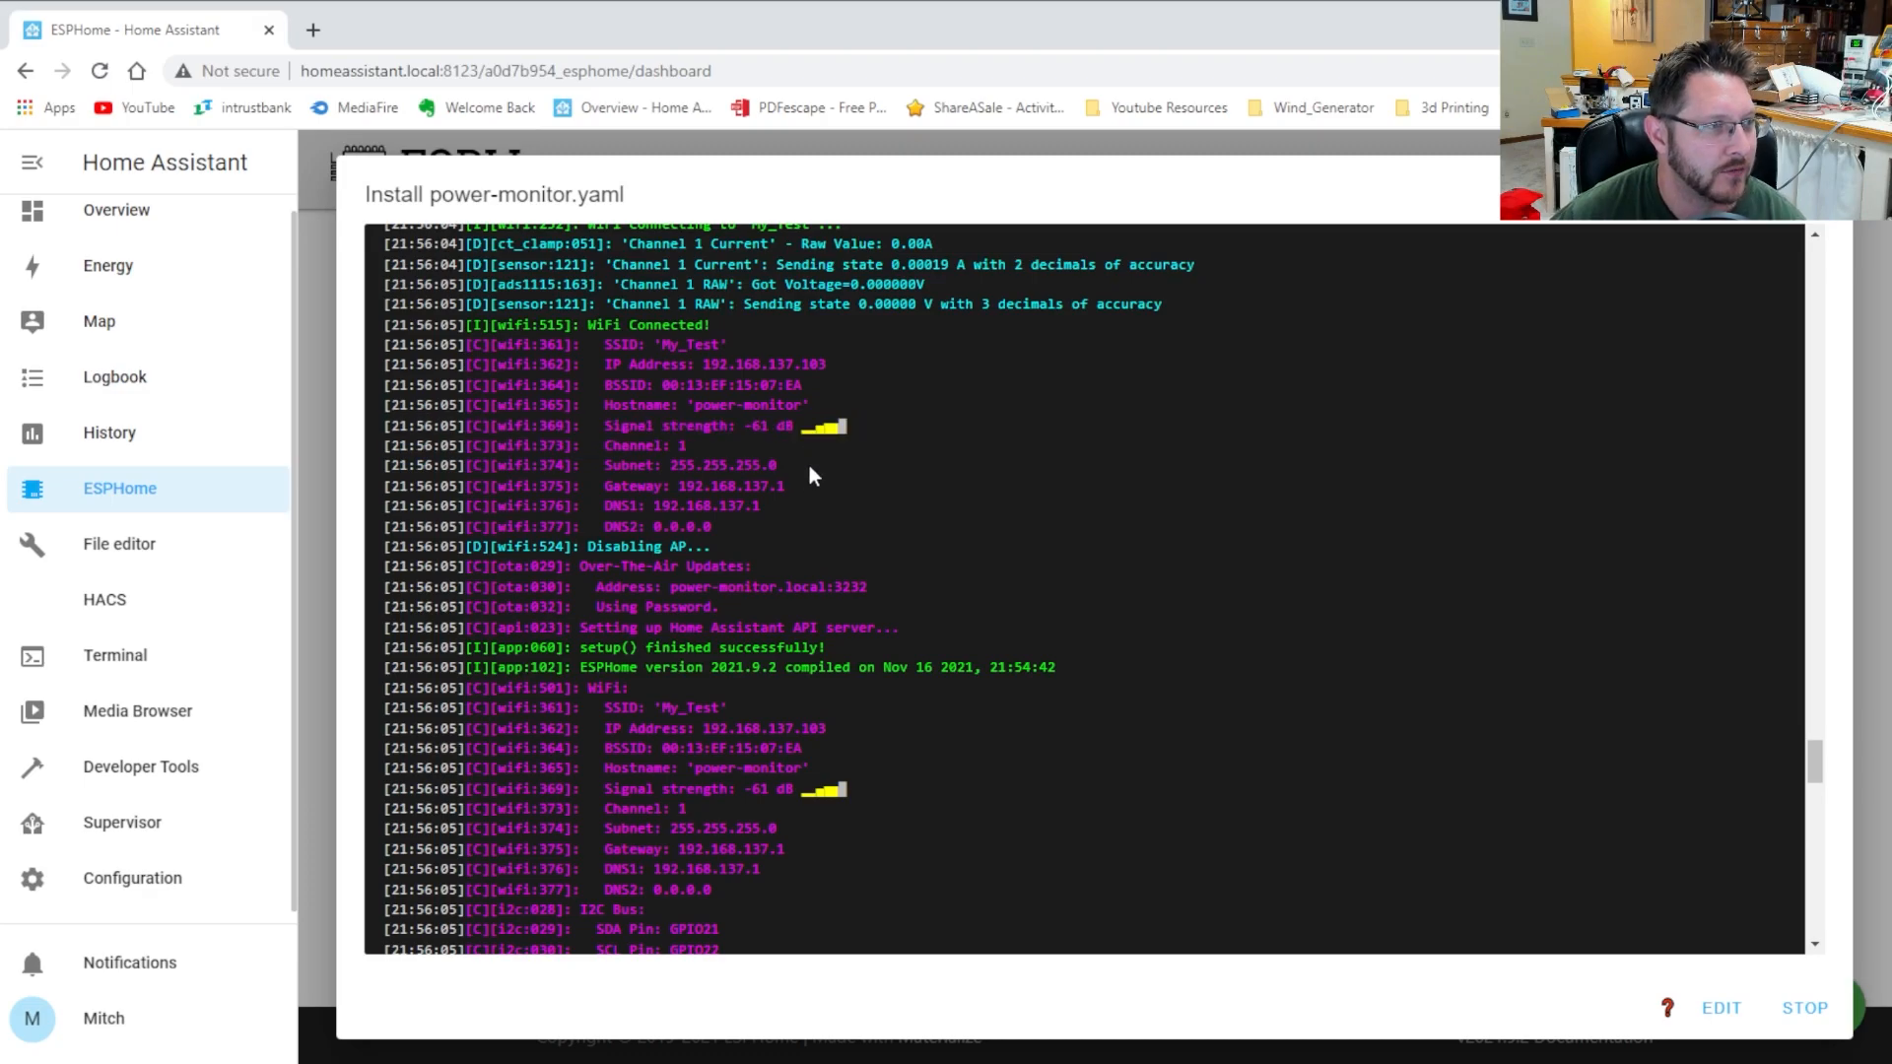
pyautogui.scroll(-5, 986, 540)
pyautogui.scroll(-3, 778, 507)
pyautogui.scroll(3, 629, 471)
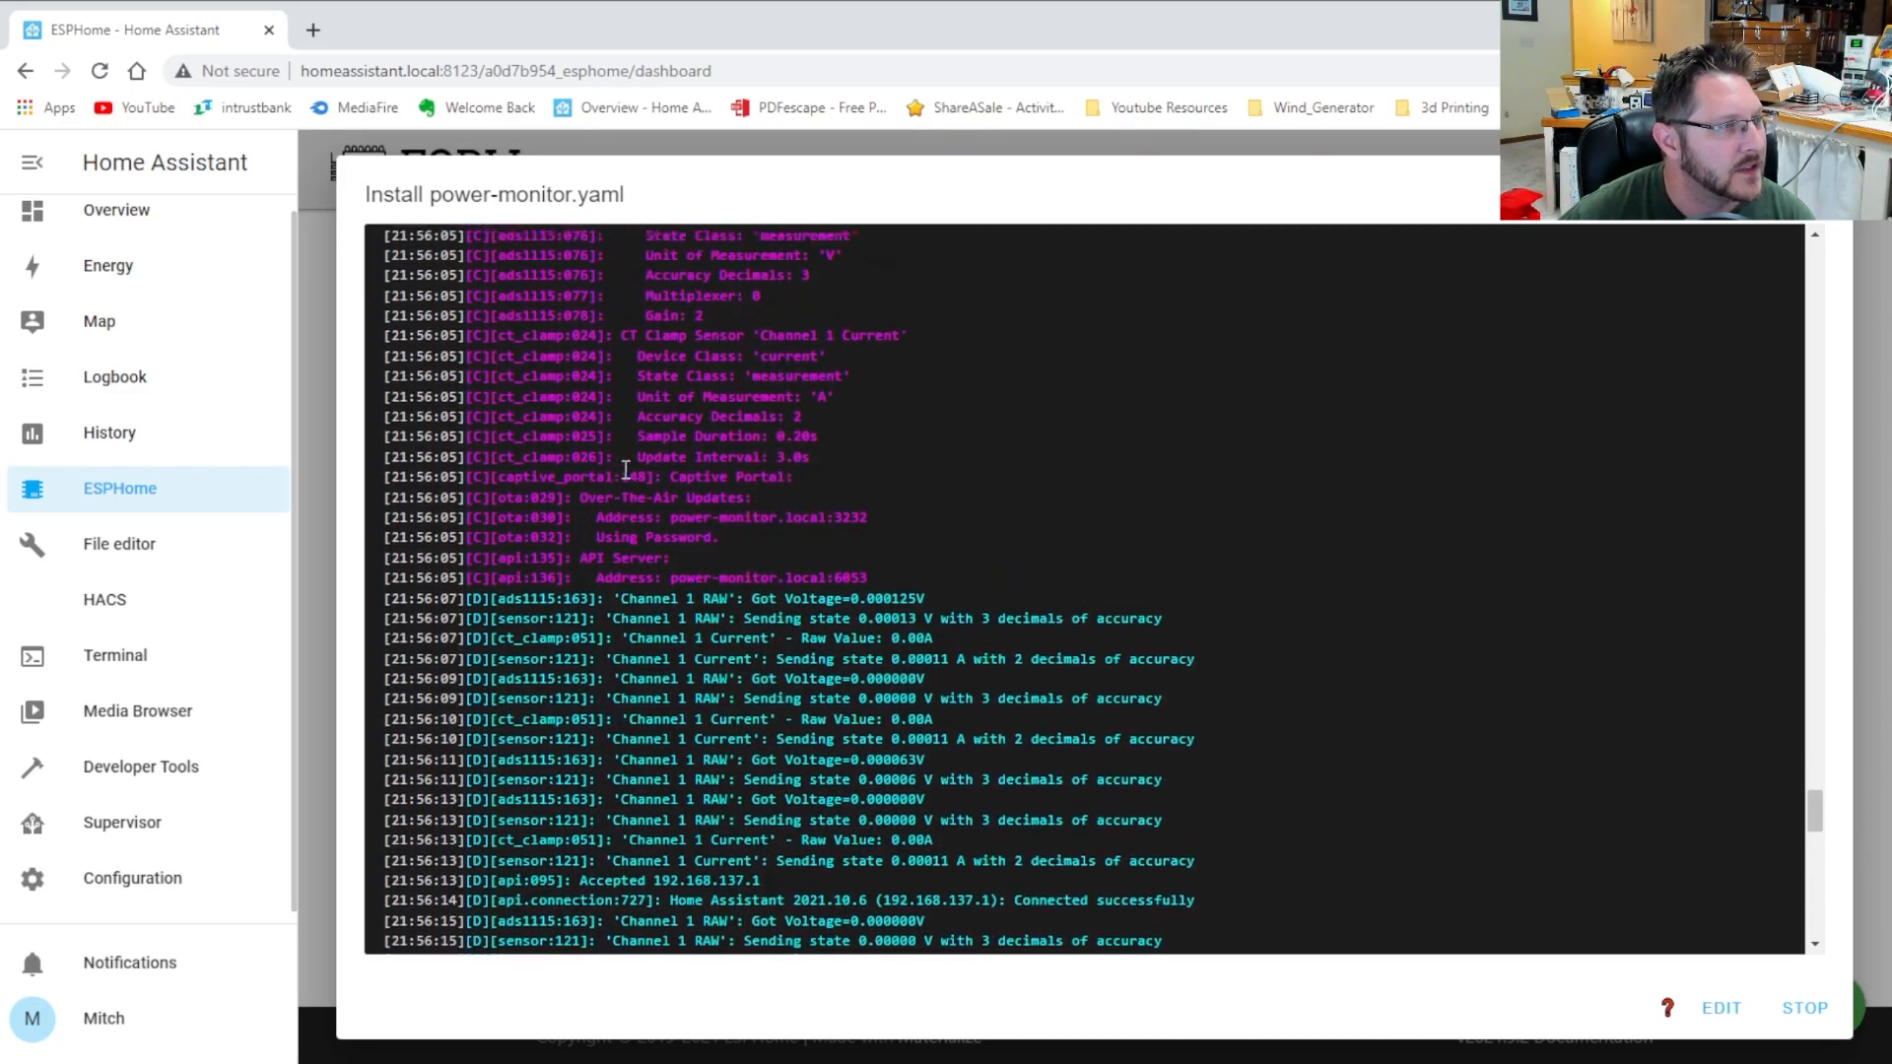
pyautogui.scroll(2, 680, 394)
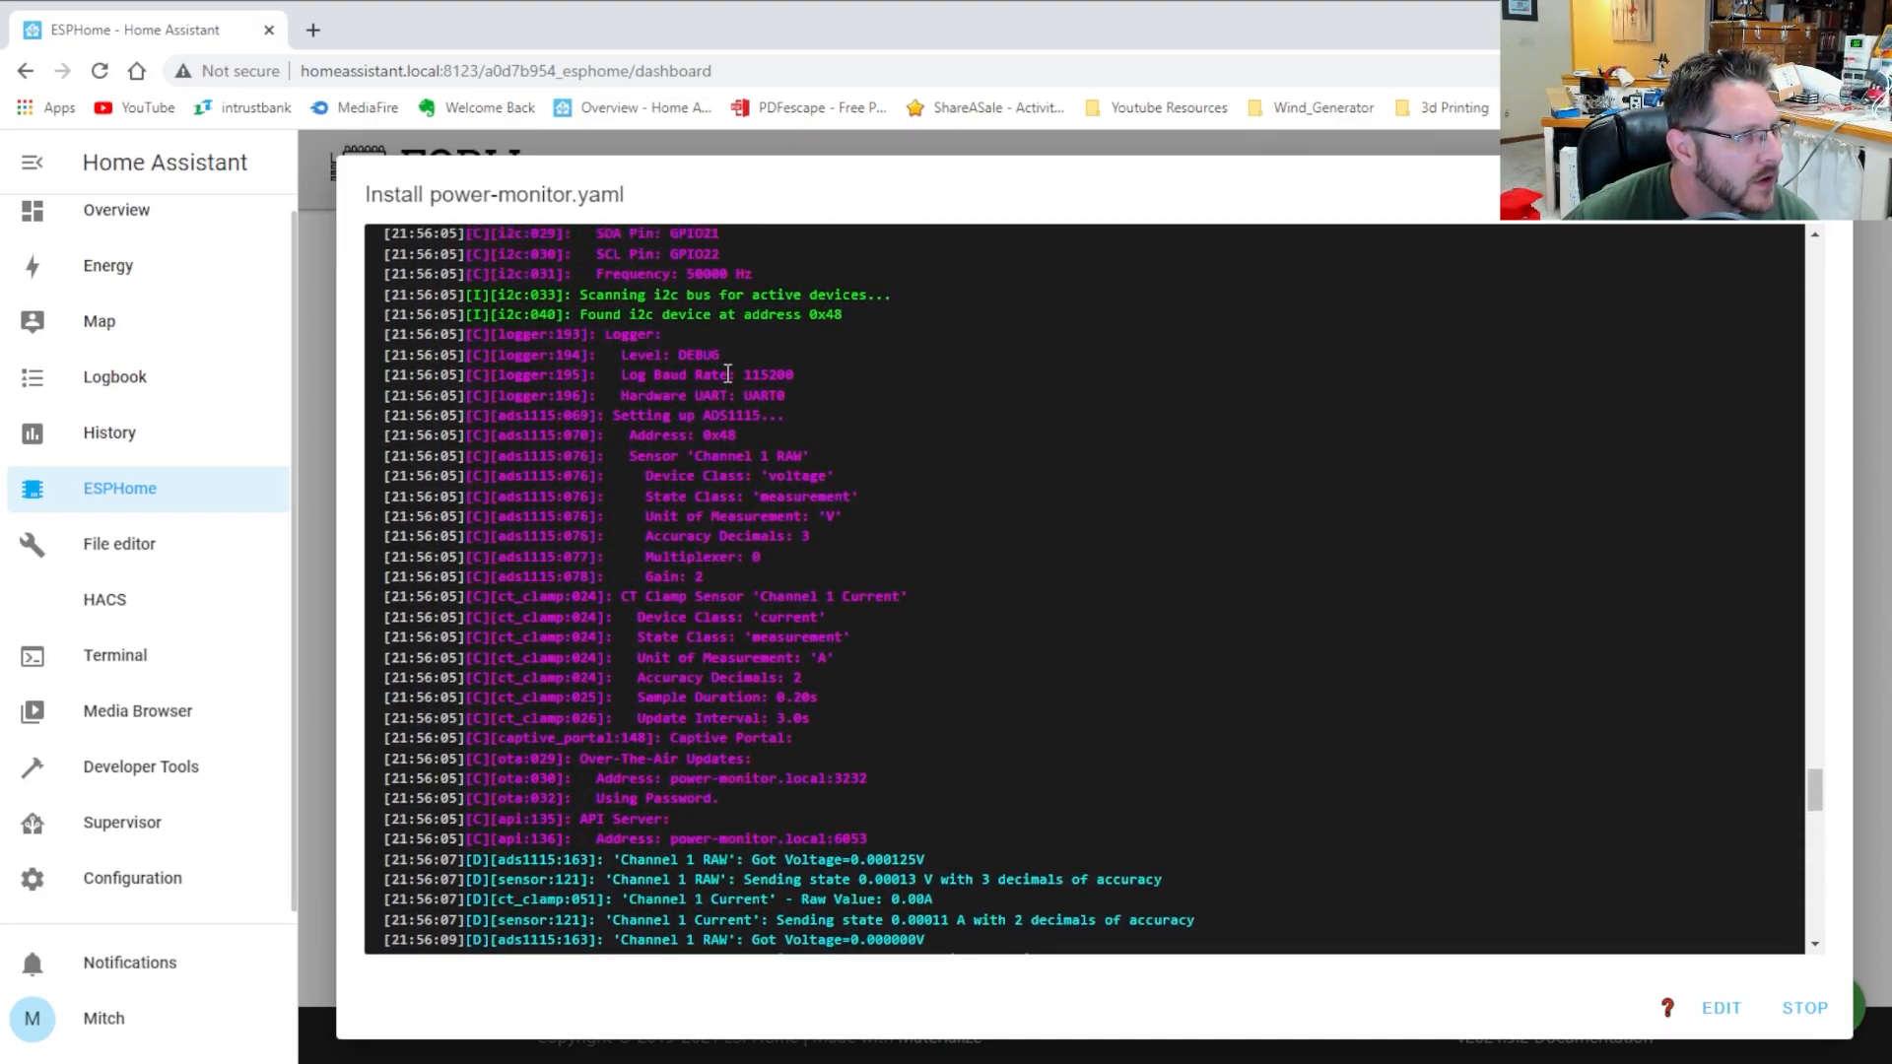
pyautogui.moveTo(631, 416); pyautogui.dragTo(770, 416)
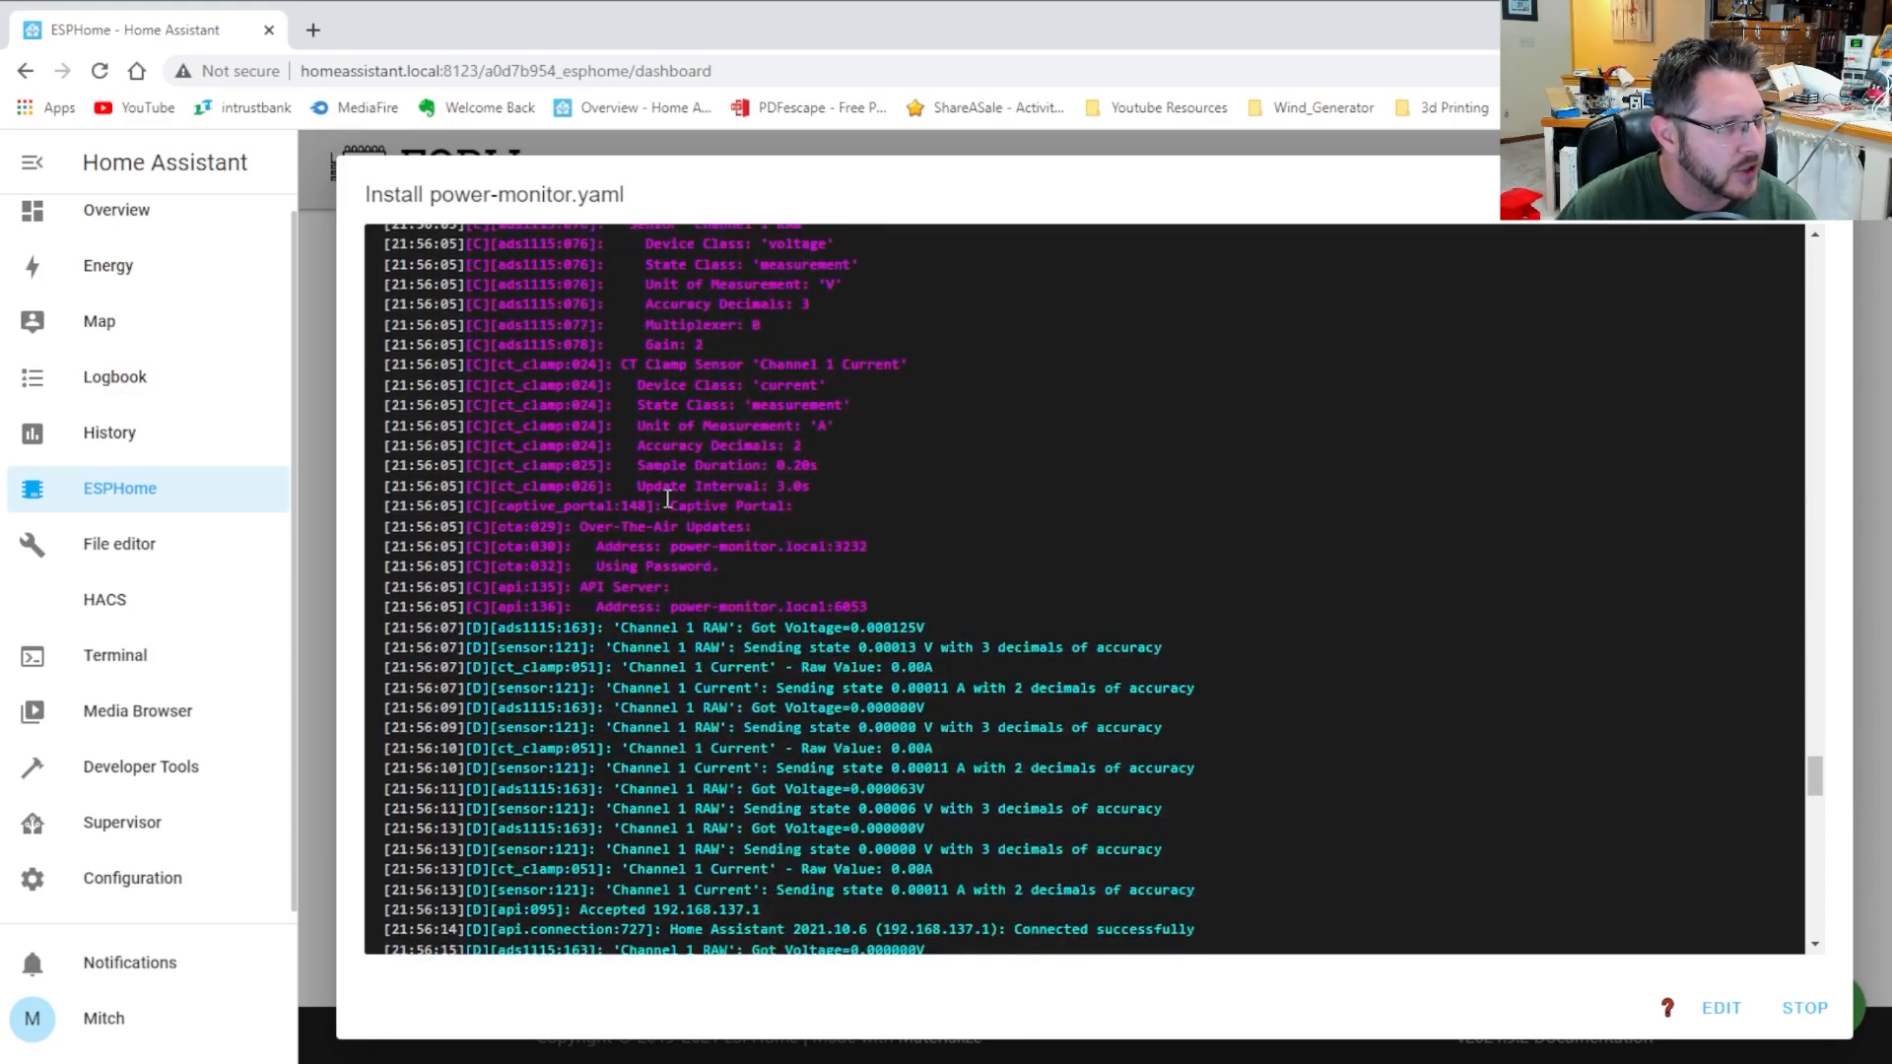
# Check the latest Channel 1 readings, then stop and close the log
pyautogui.scroll(-2, 702, 591)
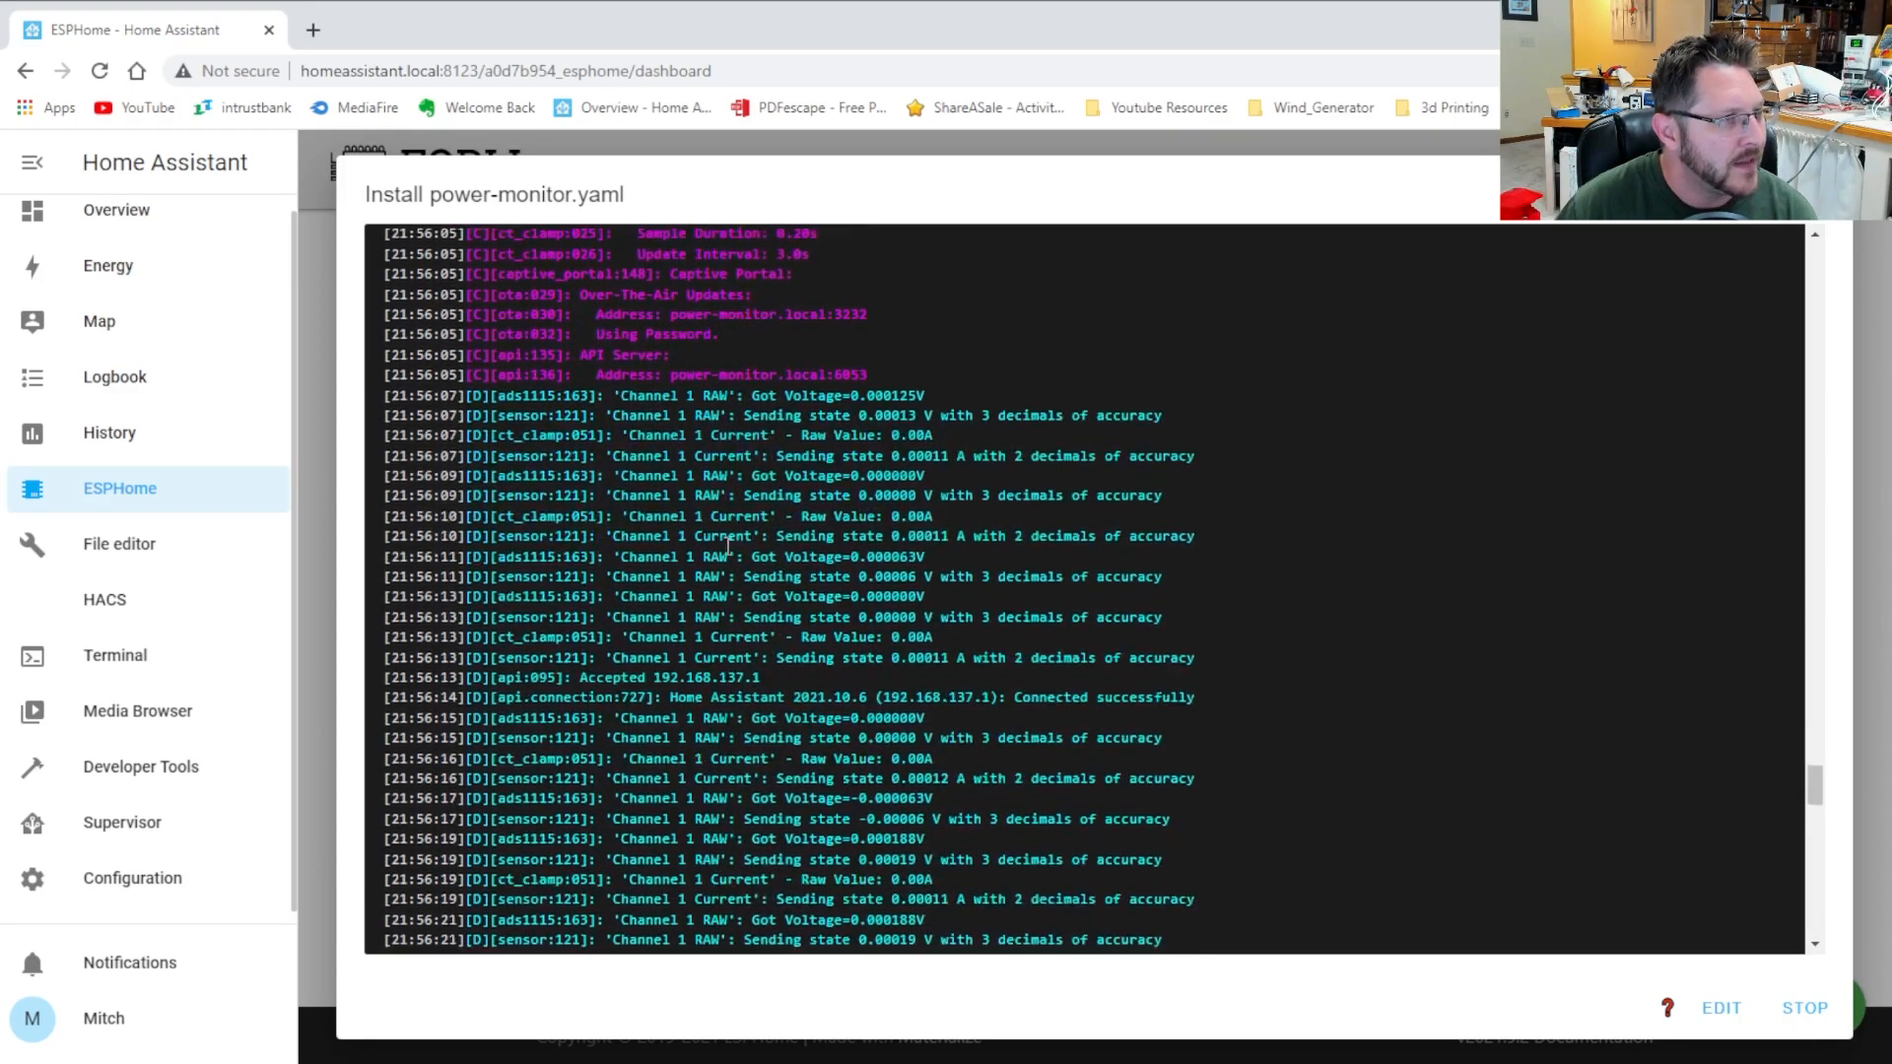
pyautogui.scroll(-11, 887, 729)
pyautogui.scroll(-10, 1001, 591)
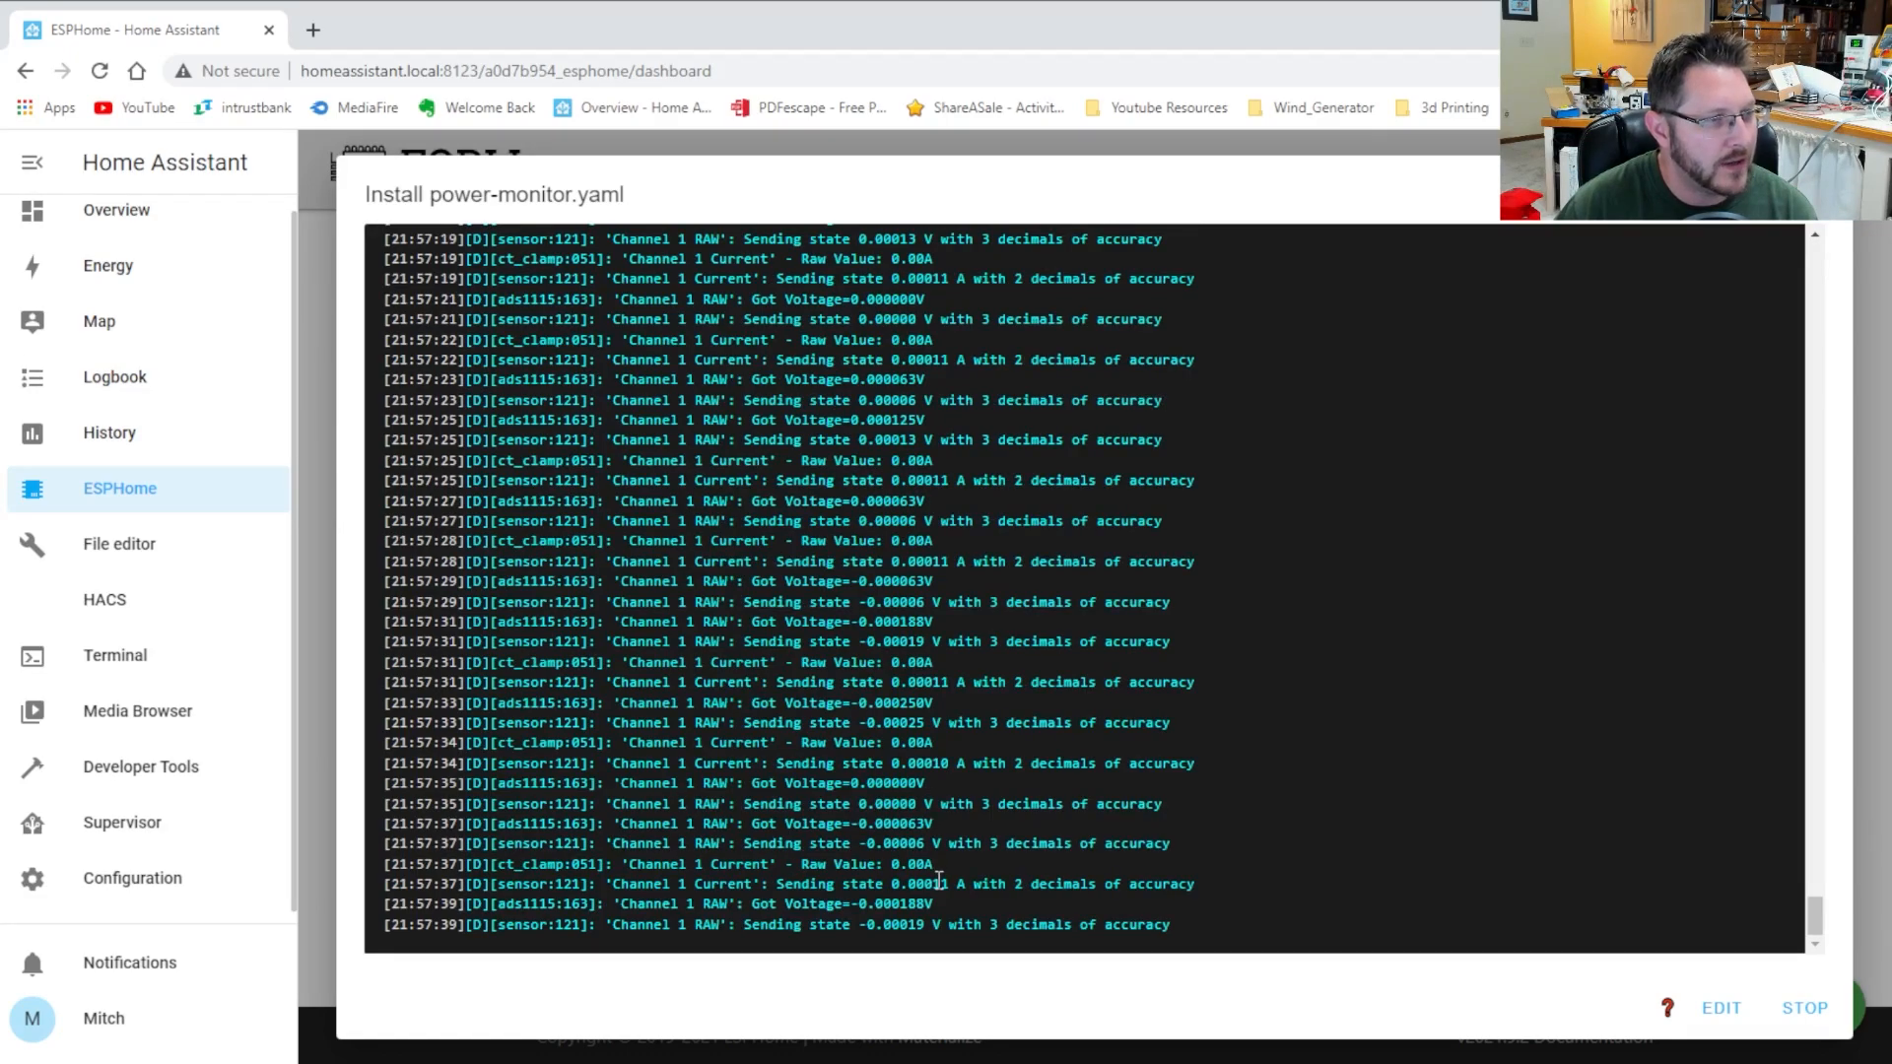
pyautogui.moveTo(875, 783); pyautogui.dragTo(990, 761)
pyautogui.click(1051, 824)
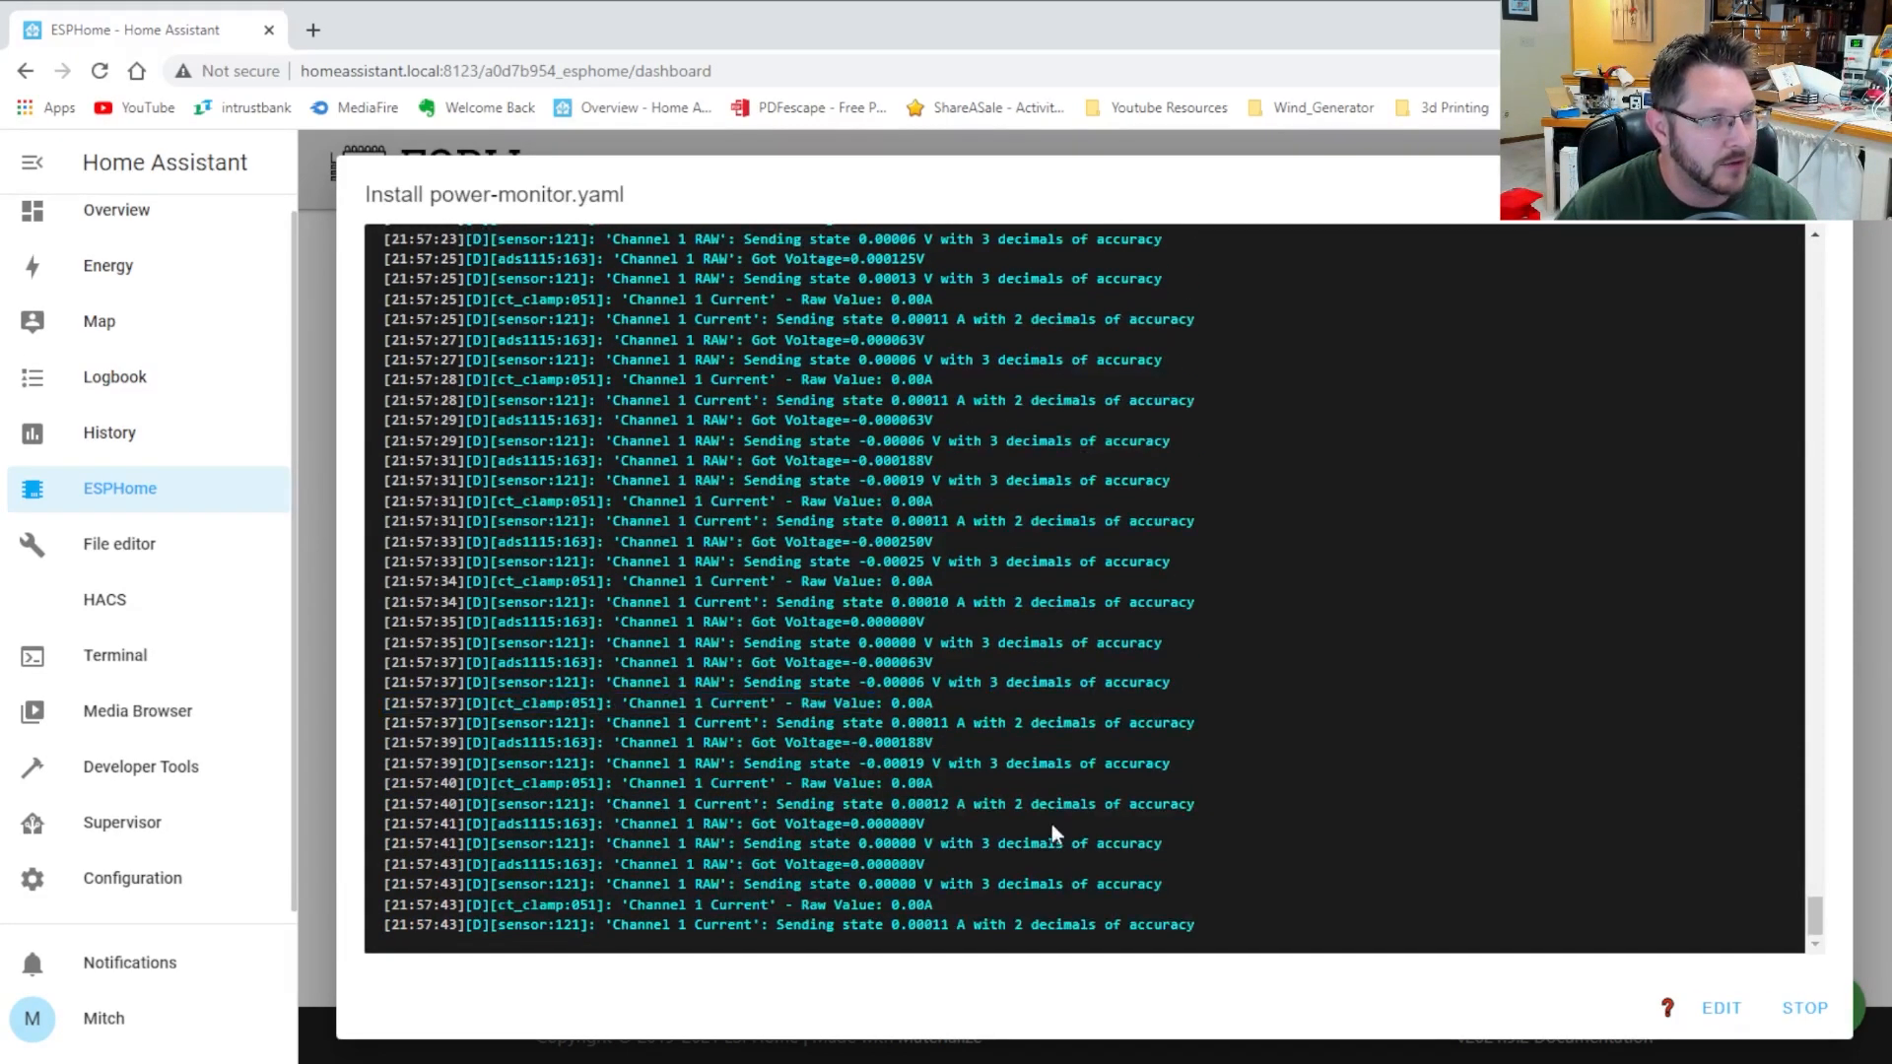
pyautogui.click(1804, 1007)
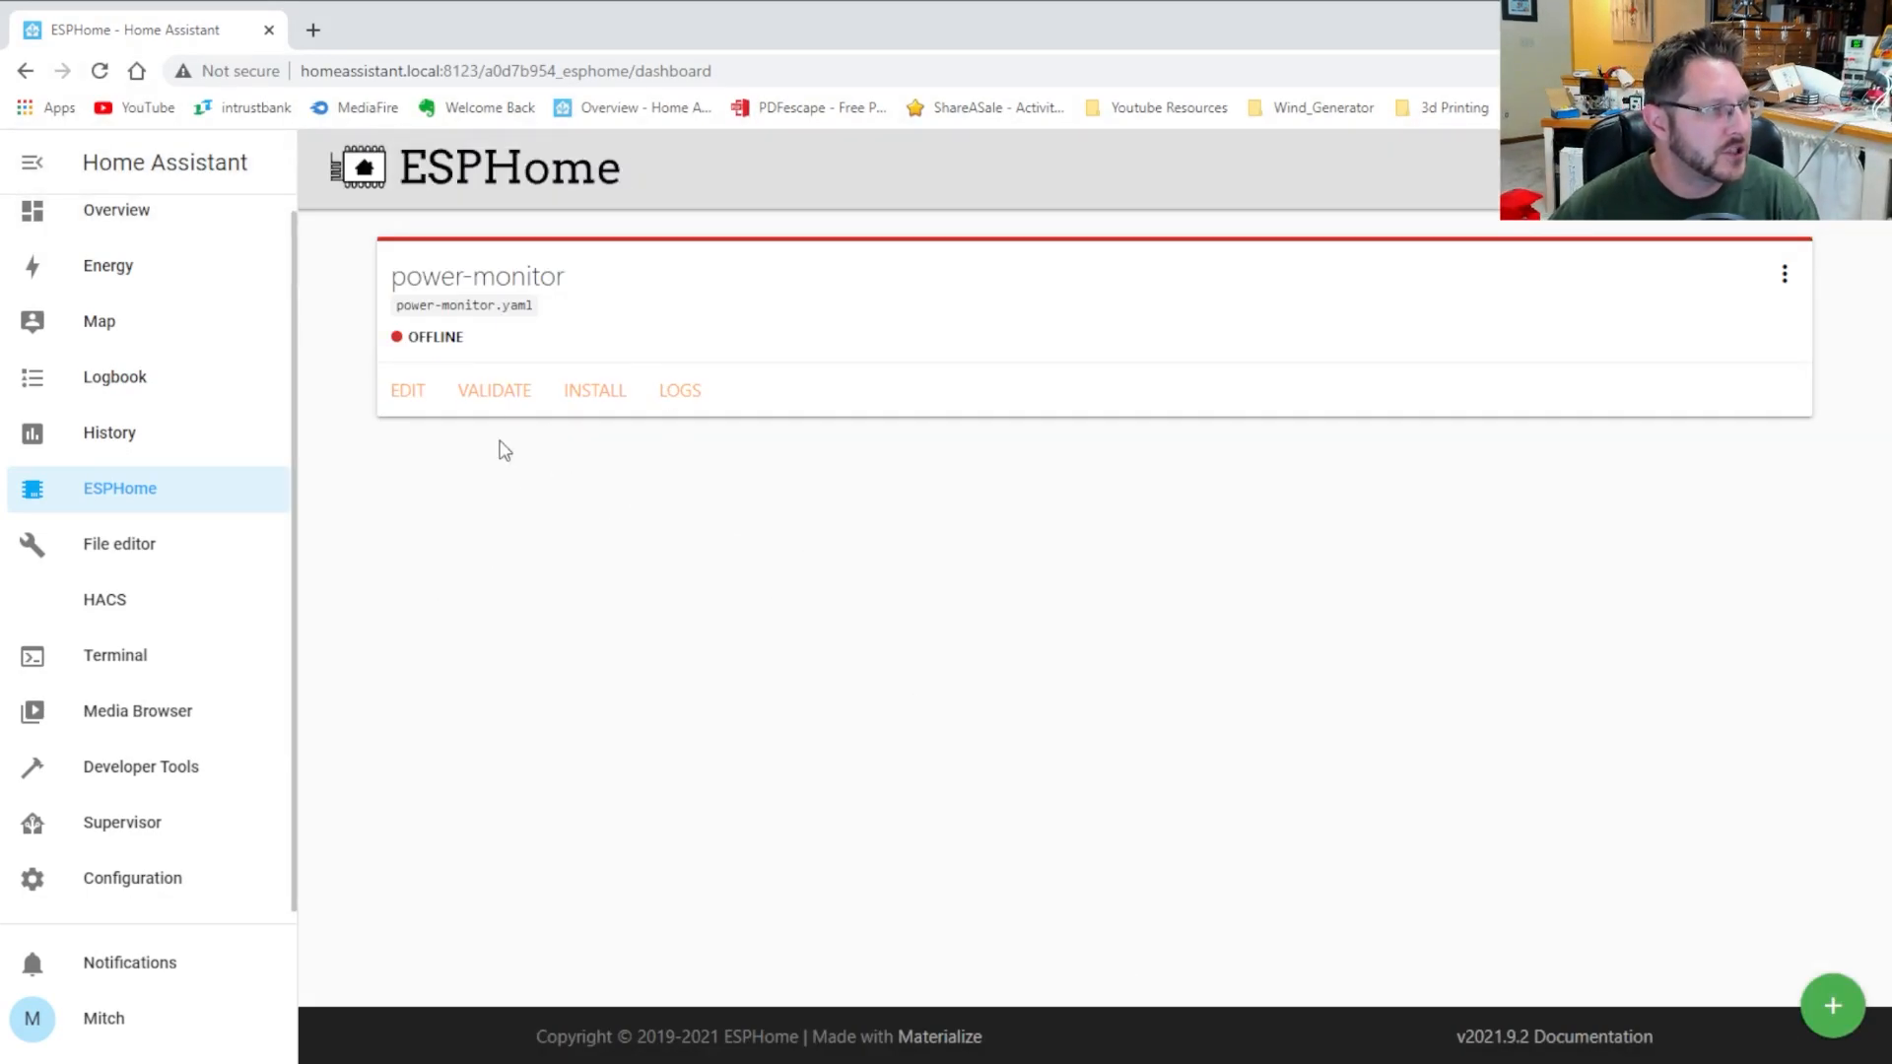
pyautogui.moveTo(621, 641); pyautogui.dragTo(730, 646)
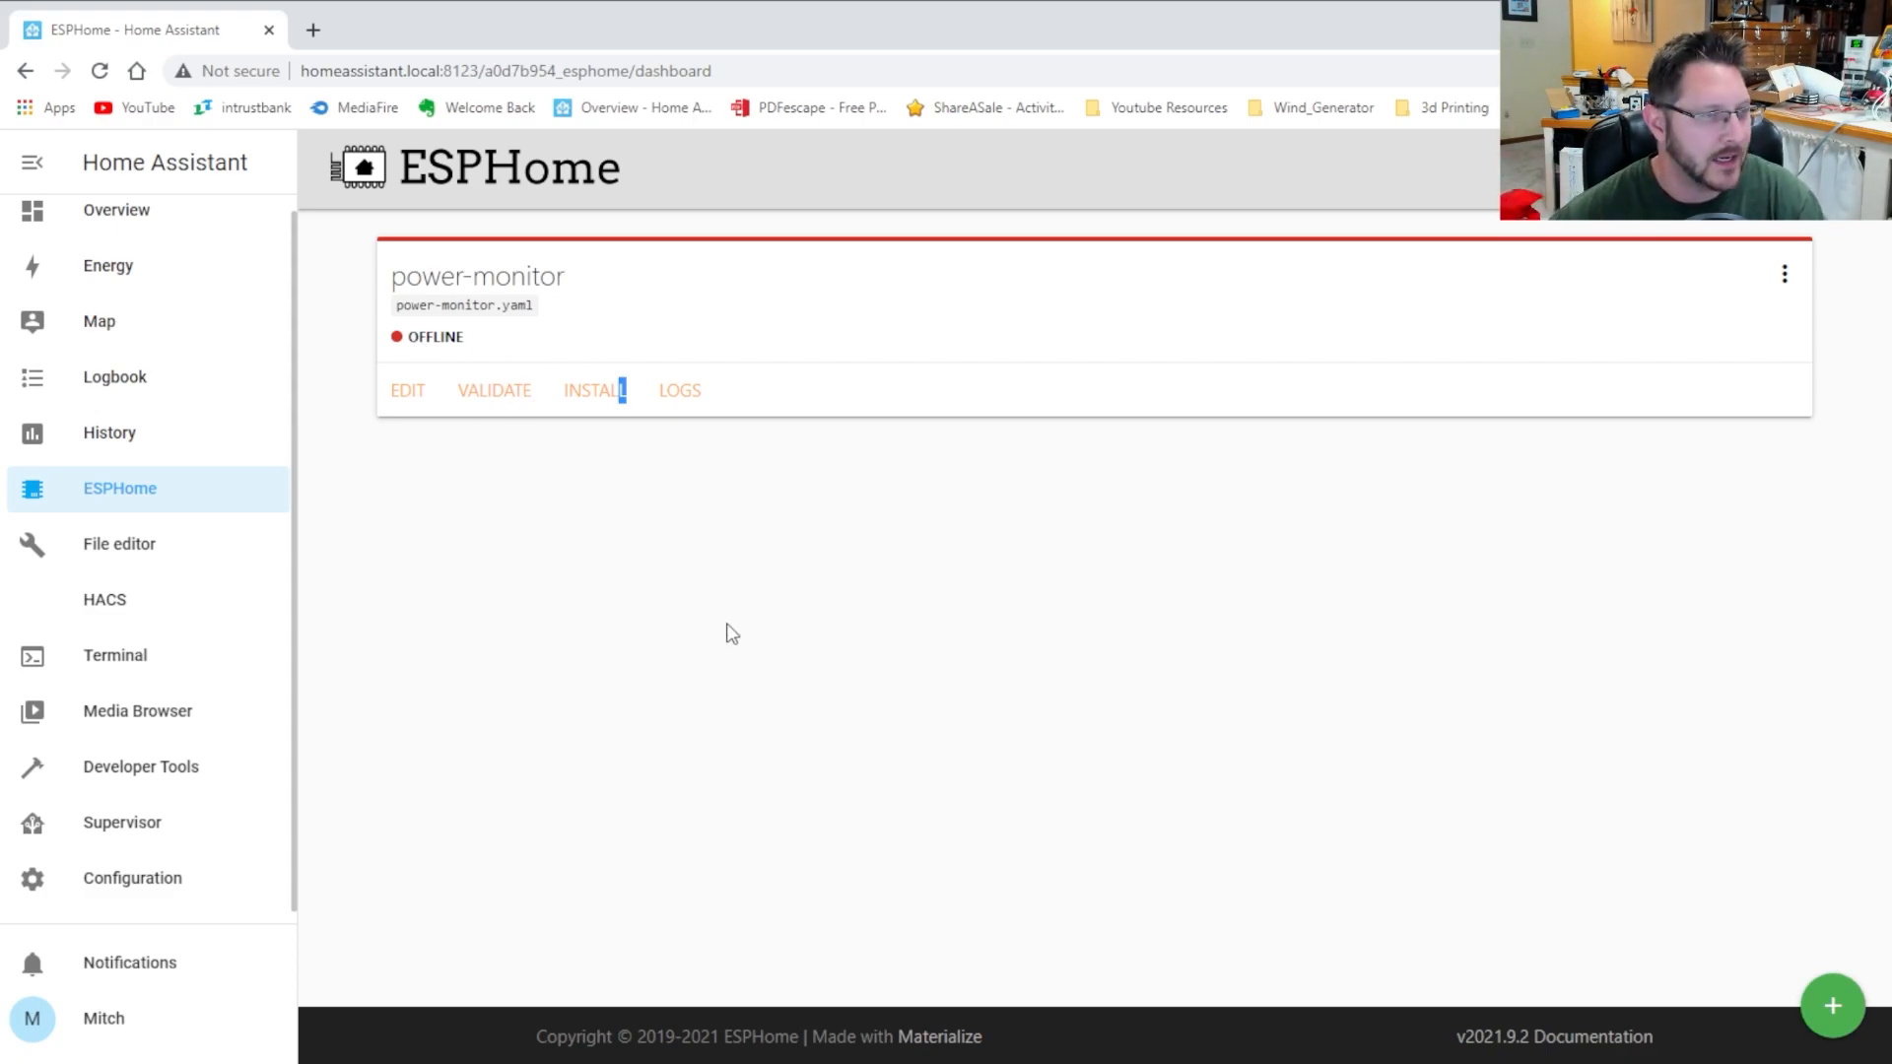
pyautogui.click(152, 443)
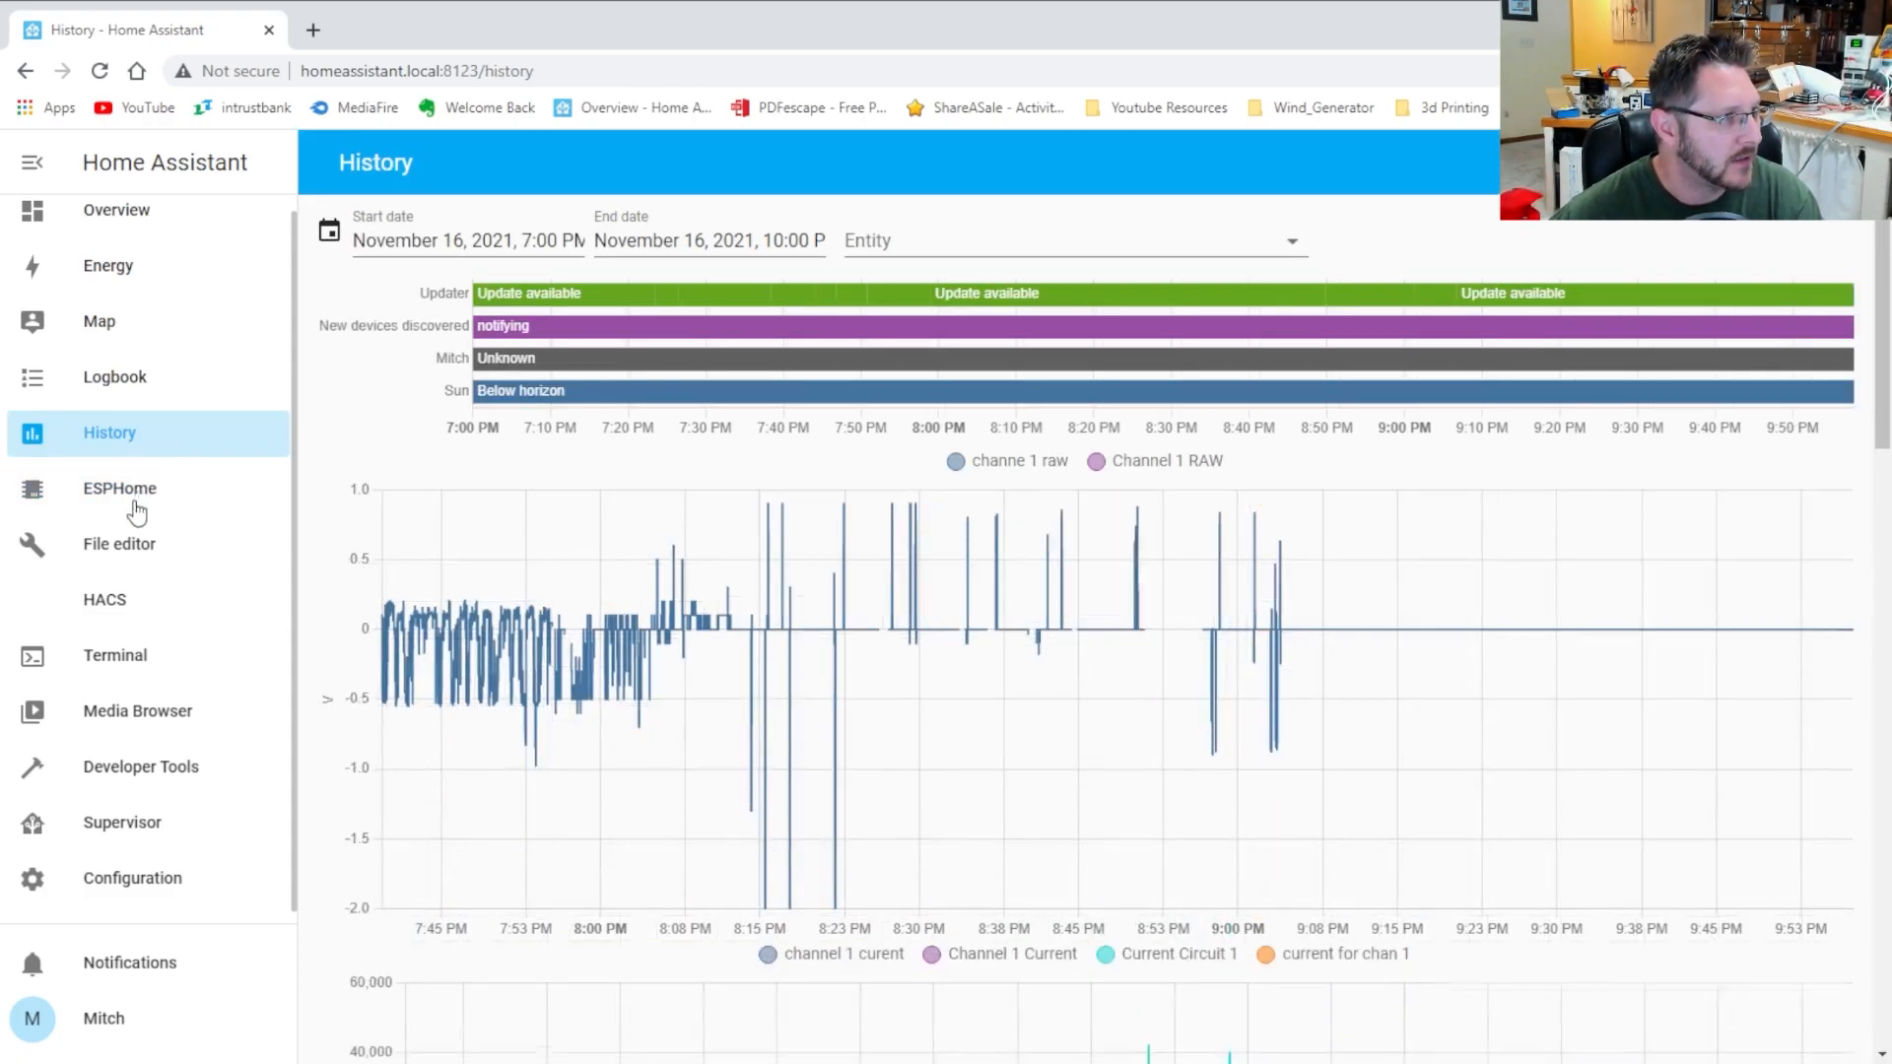
pyautogui.click(169, 508)
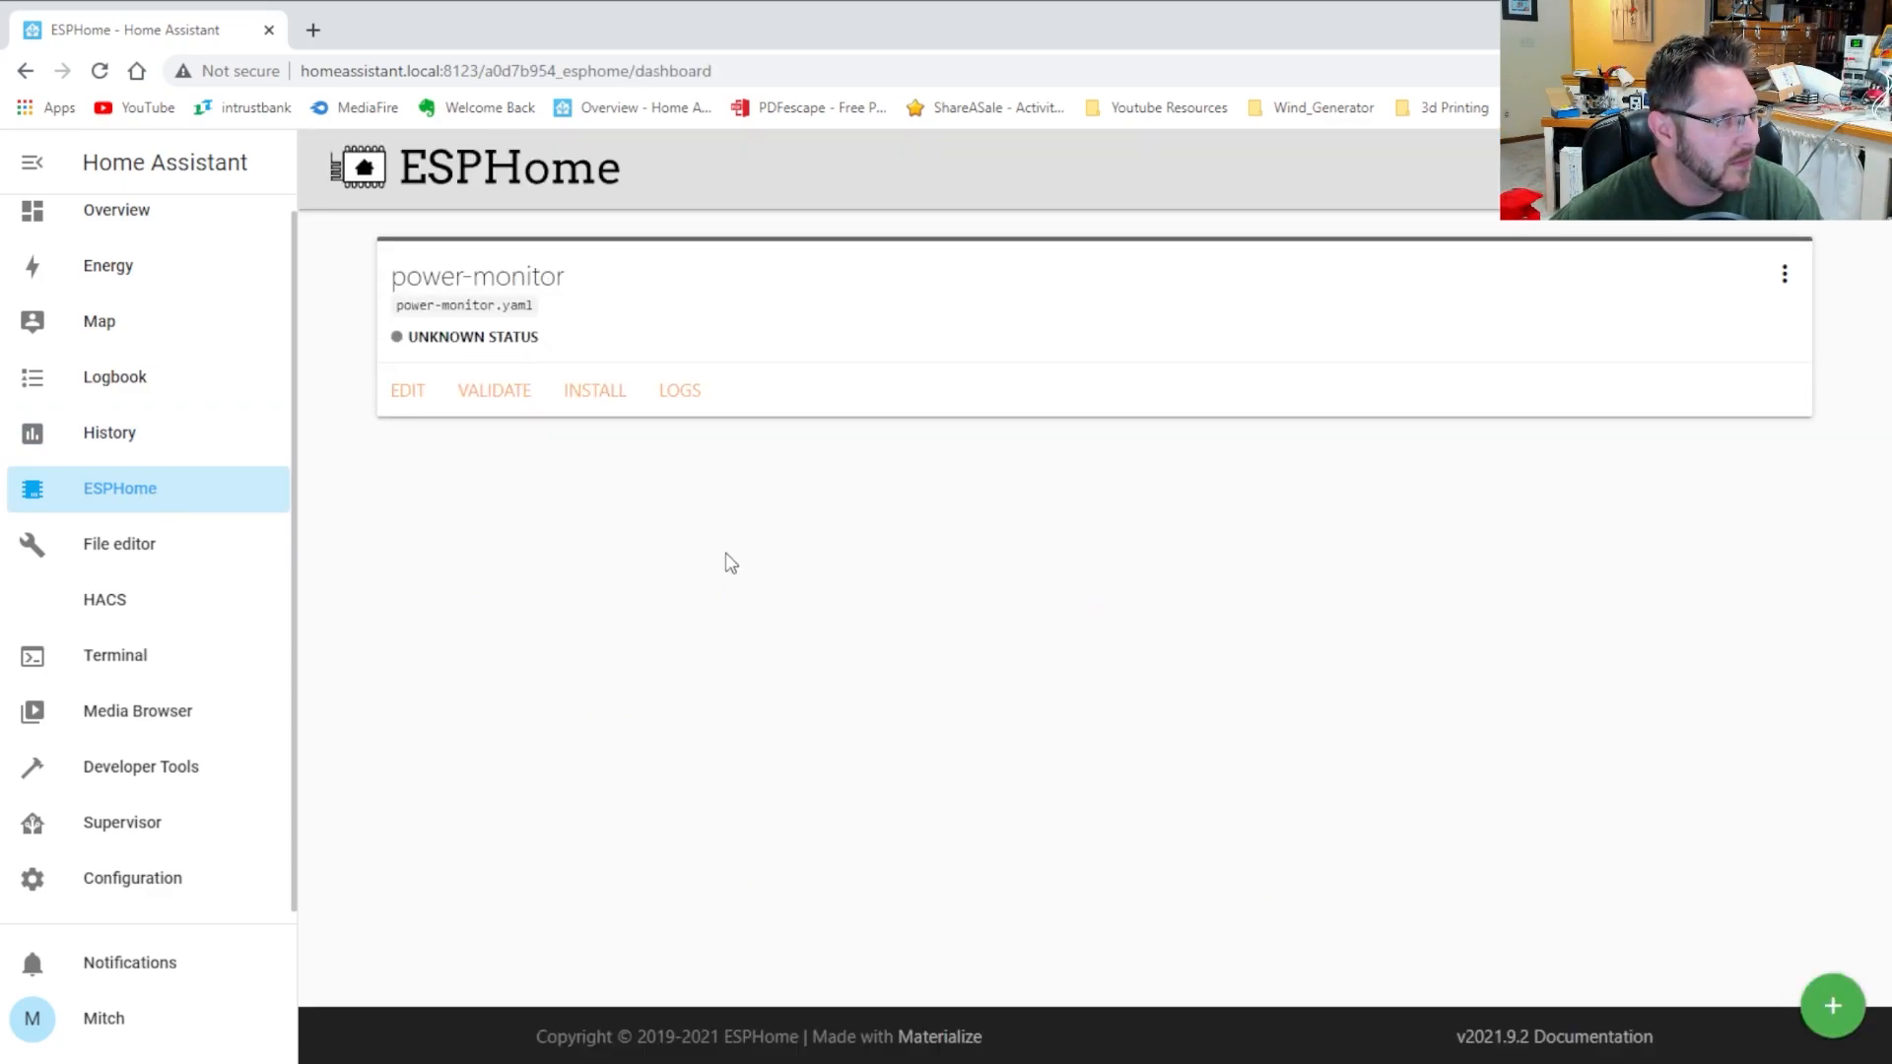